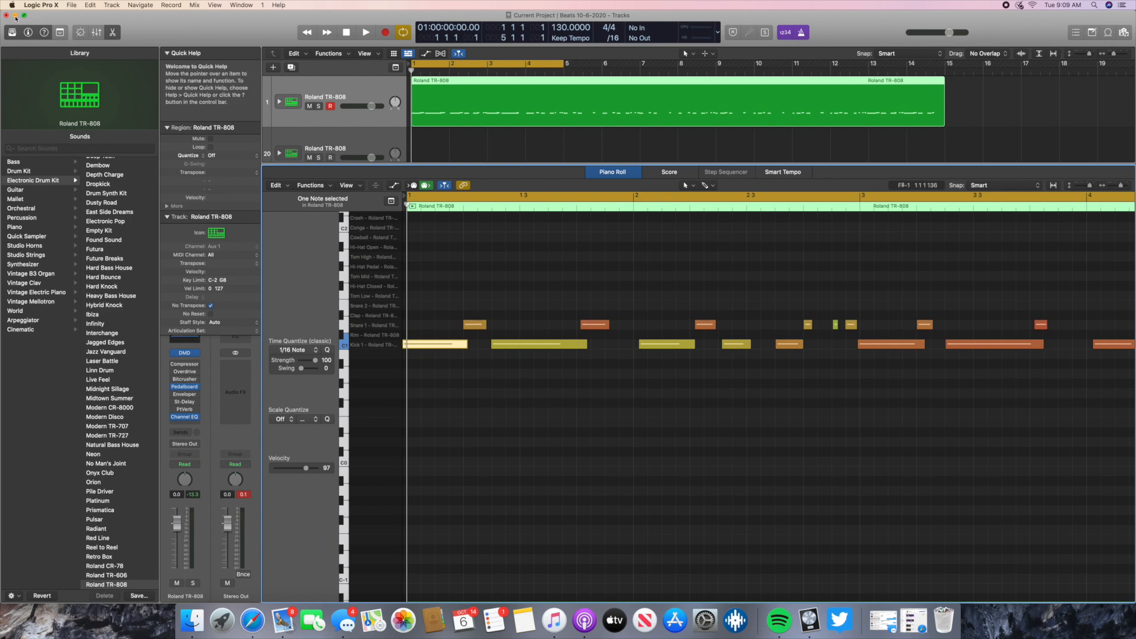
- Start a new project while keeping the current one open, and enlarge the new project window downward
left_click(71, 6)
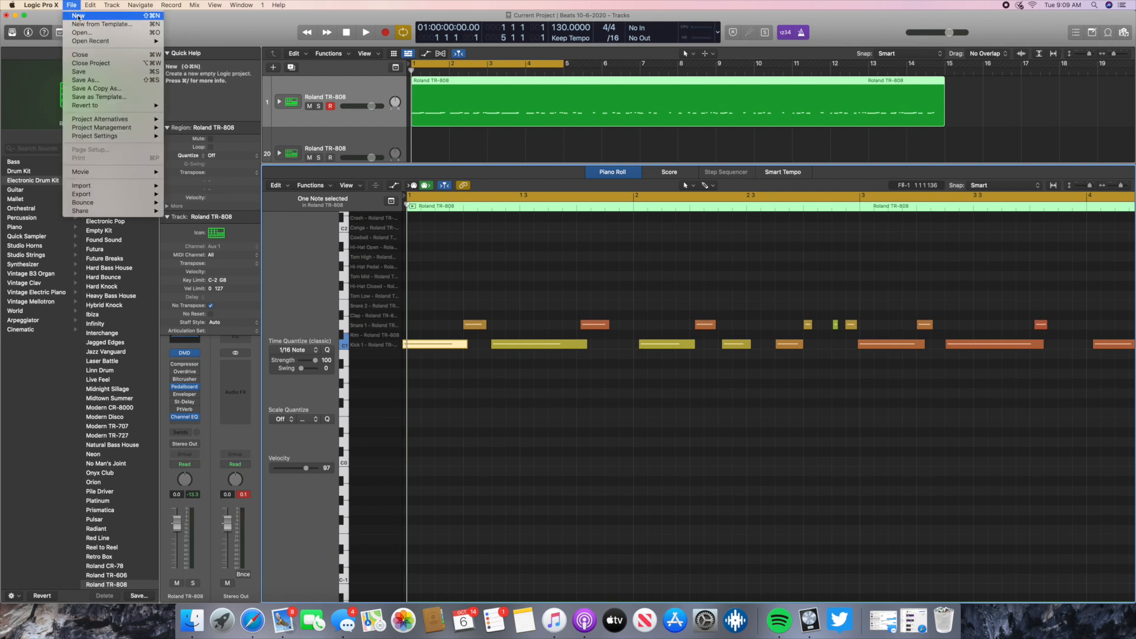
left_click(78, 17)
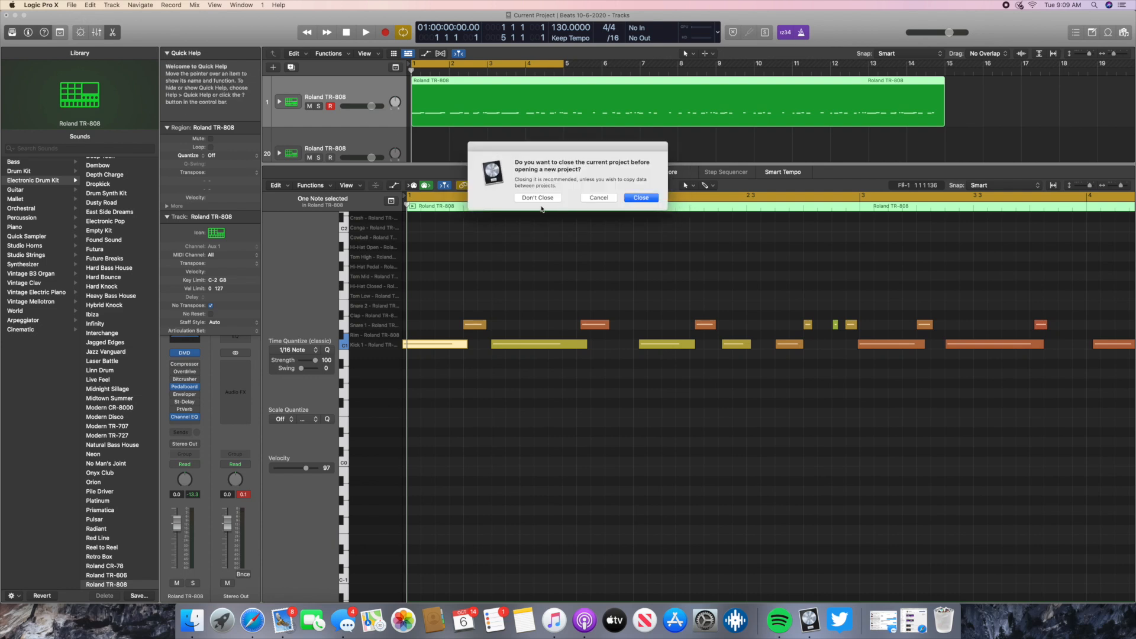
left_click(539, 198)
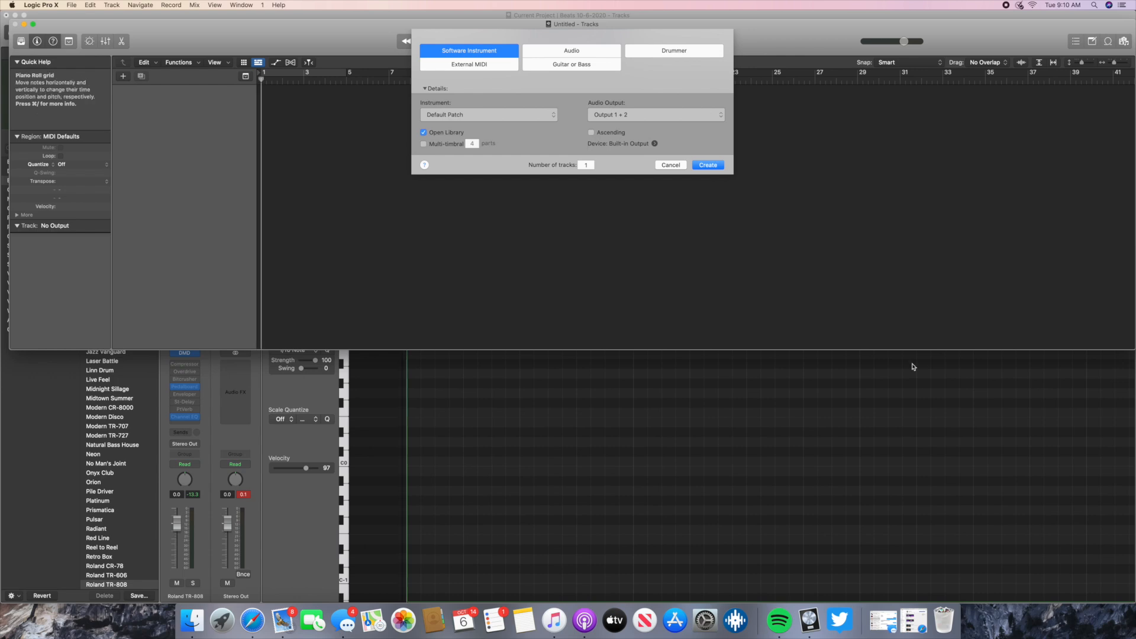
left_click_drag(908, 350, 969, 603)
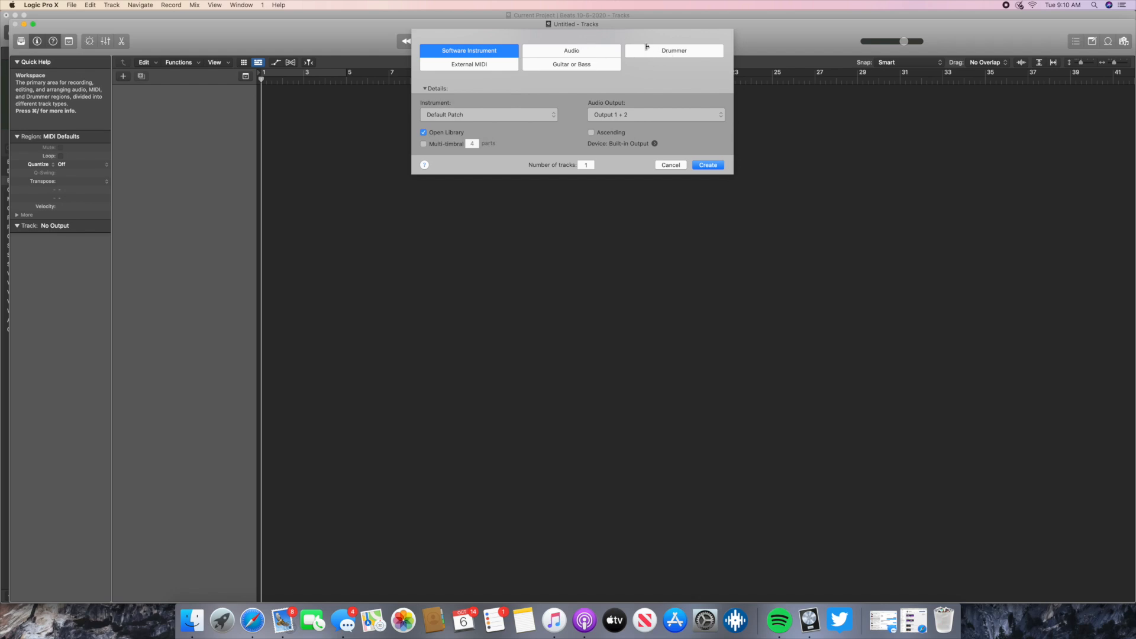
- Compare the Drummer track type, and create one software instrument track with the default patch and the Library open
left_click(675, 52)
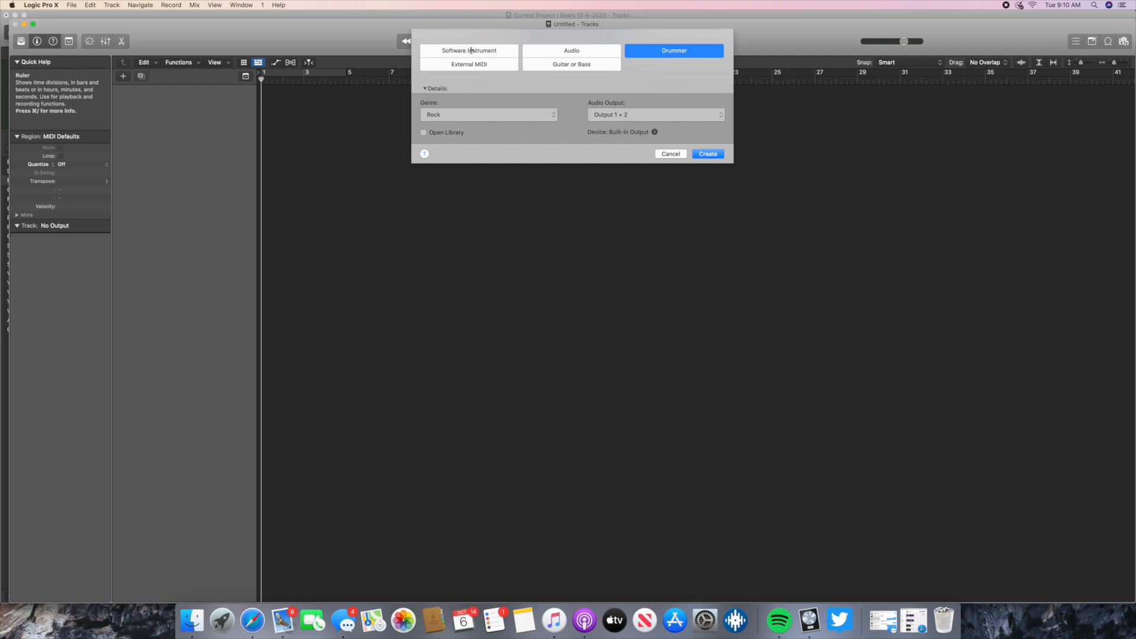
left_click(472, 50)
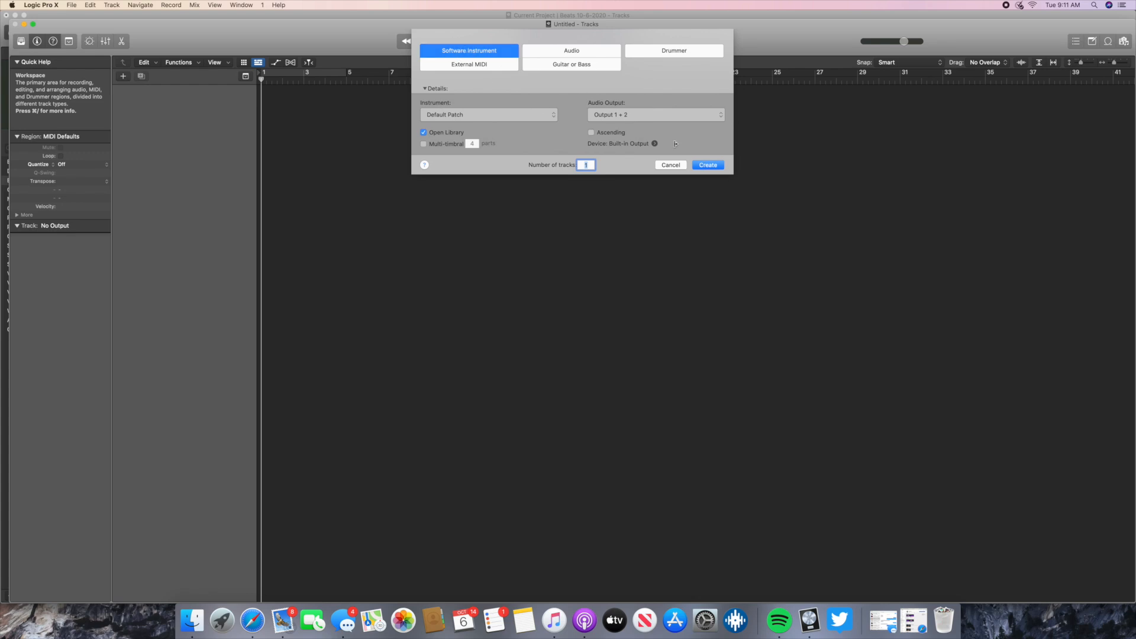
left_click(717, 170)
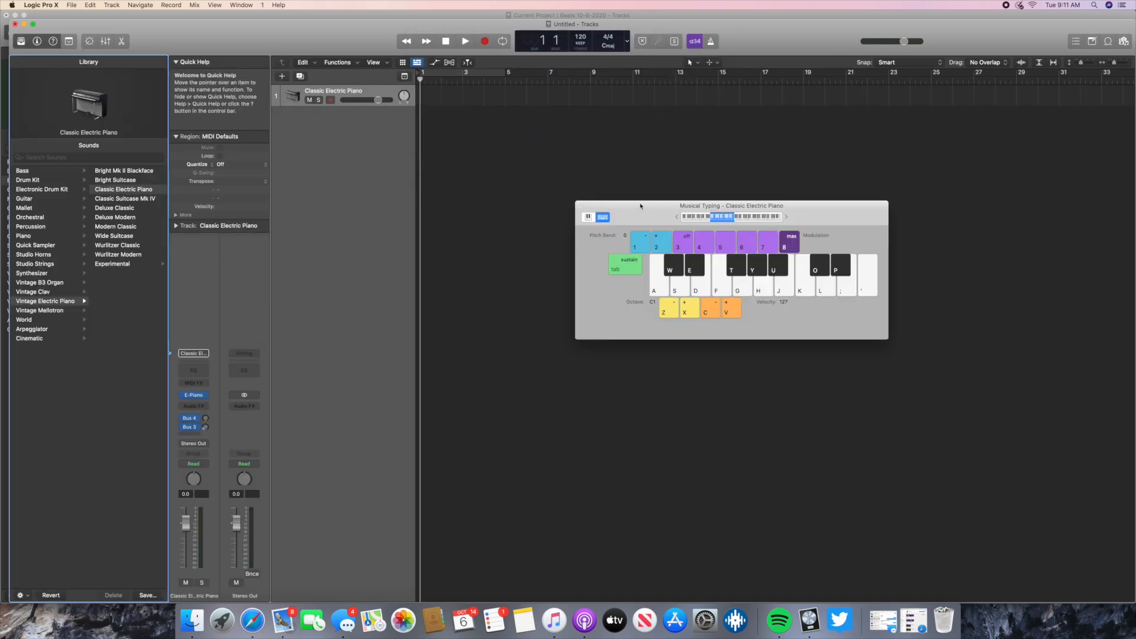
- Move the Musical Typing keyboard aside, close it, and expand the new project window to fill the screen
left_click_drag(640, 205, 613, 185)
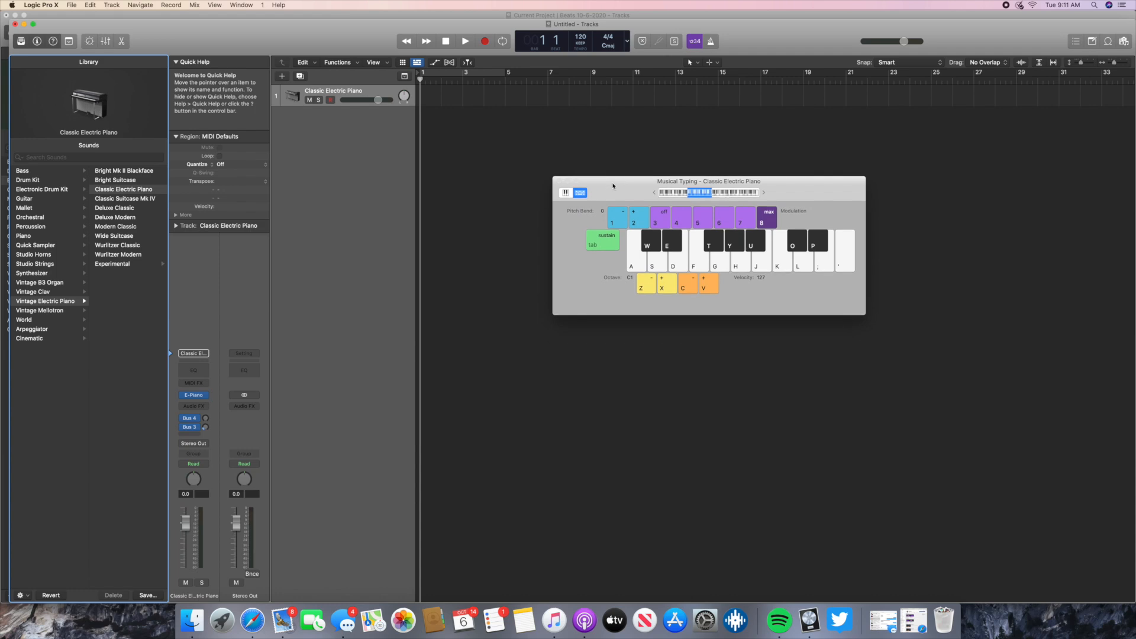
key("super+k")
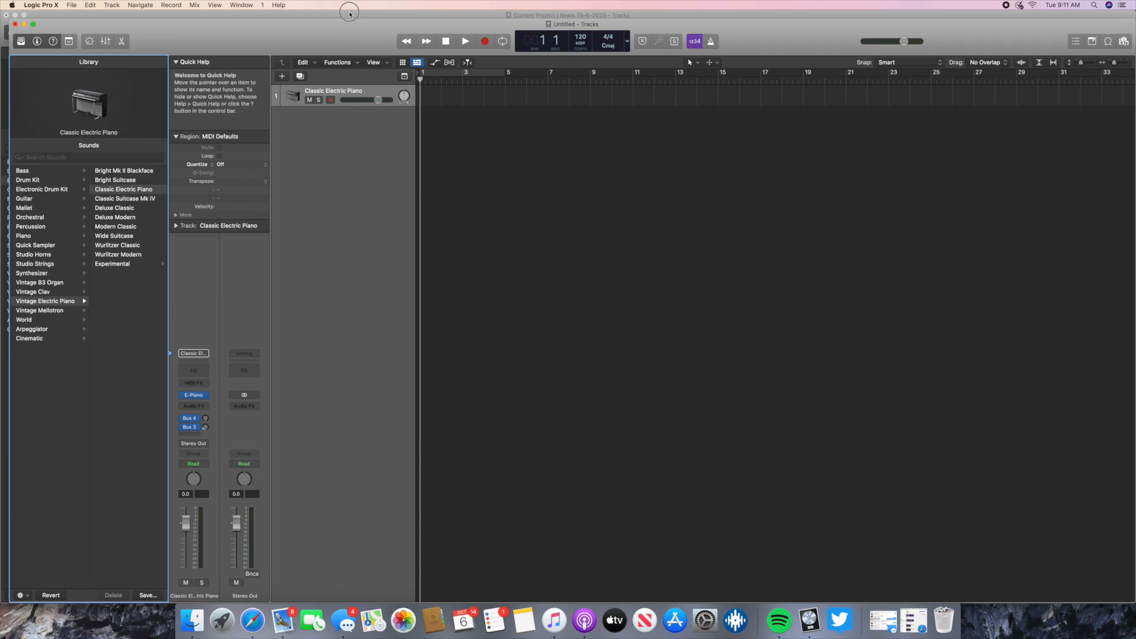
double_click(349, 25)
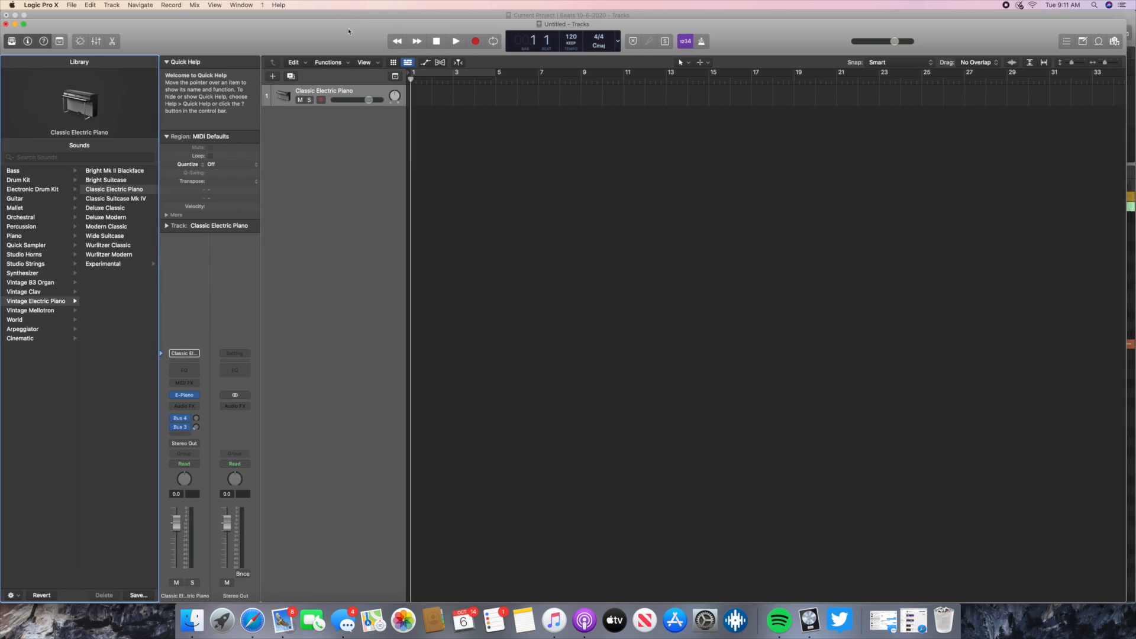
left_click(71, 5)
left_click(95, 81)
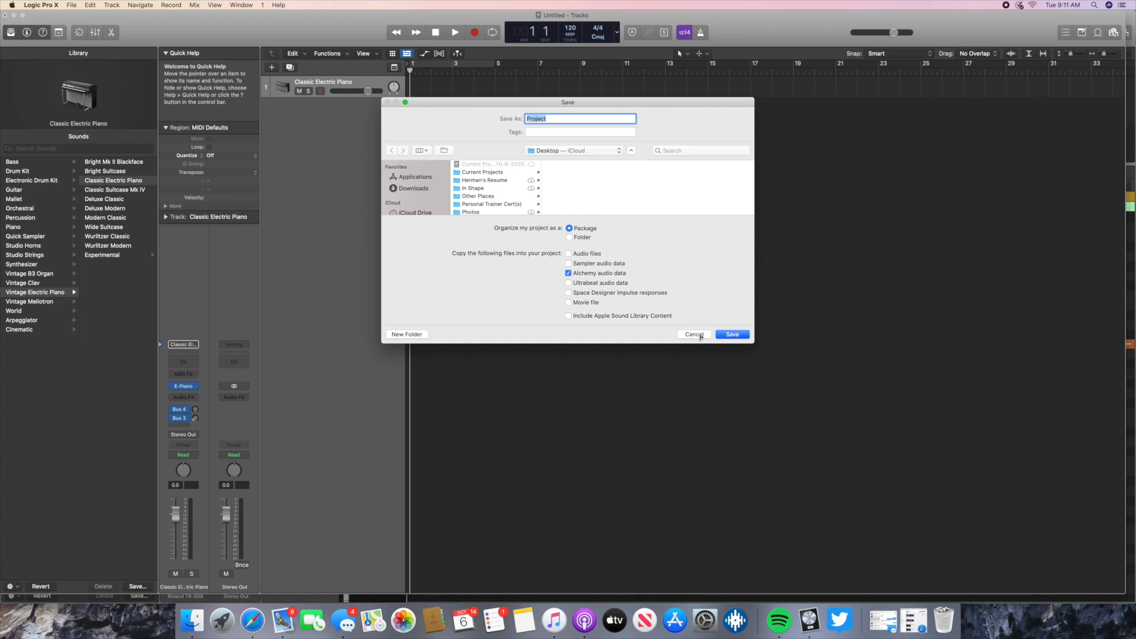
left_click(696, 335)
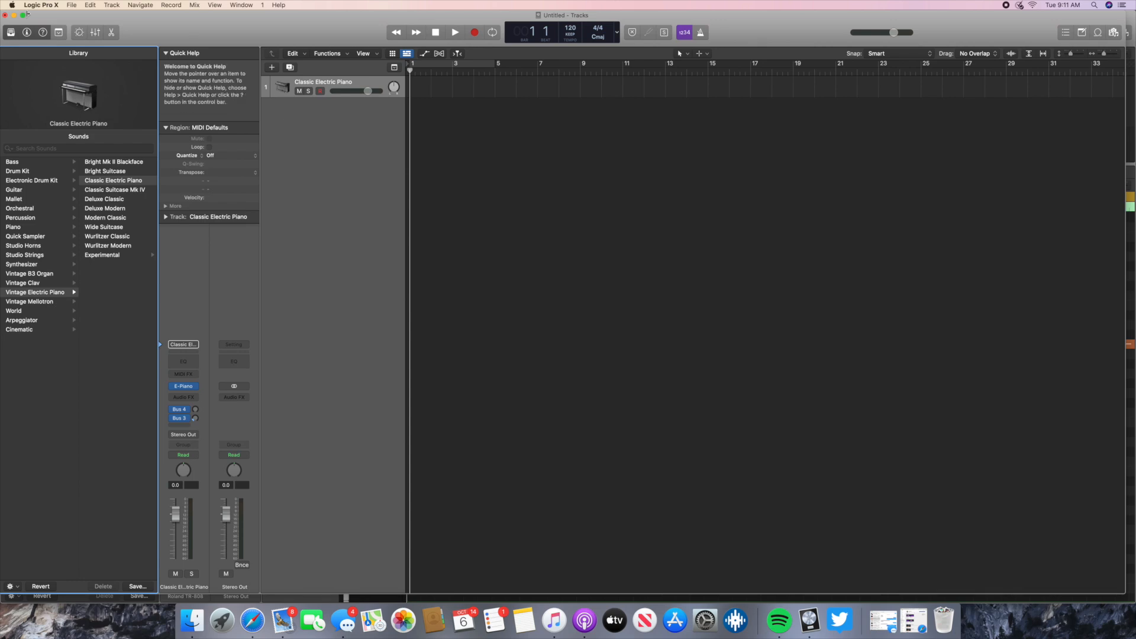
- Select the Classic Electric Piano track and toggle the Library off and on three times, leaving it shown
left_click(342, 85)
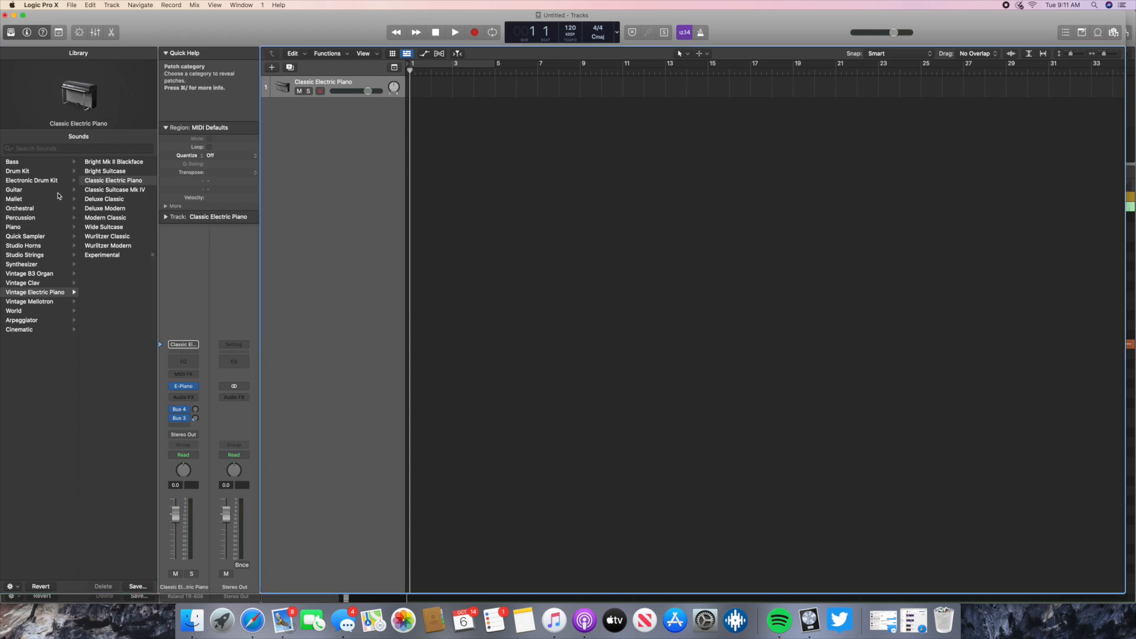
left_click(215, 5)
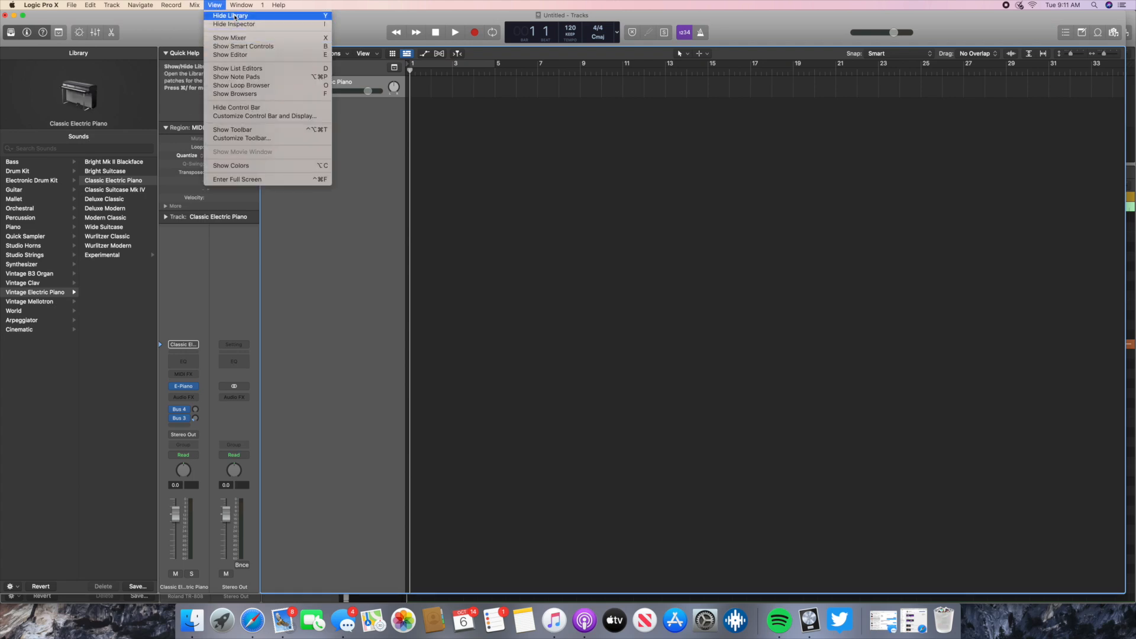
left_click(230, 15)
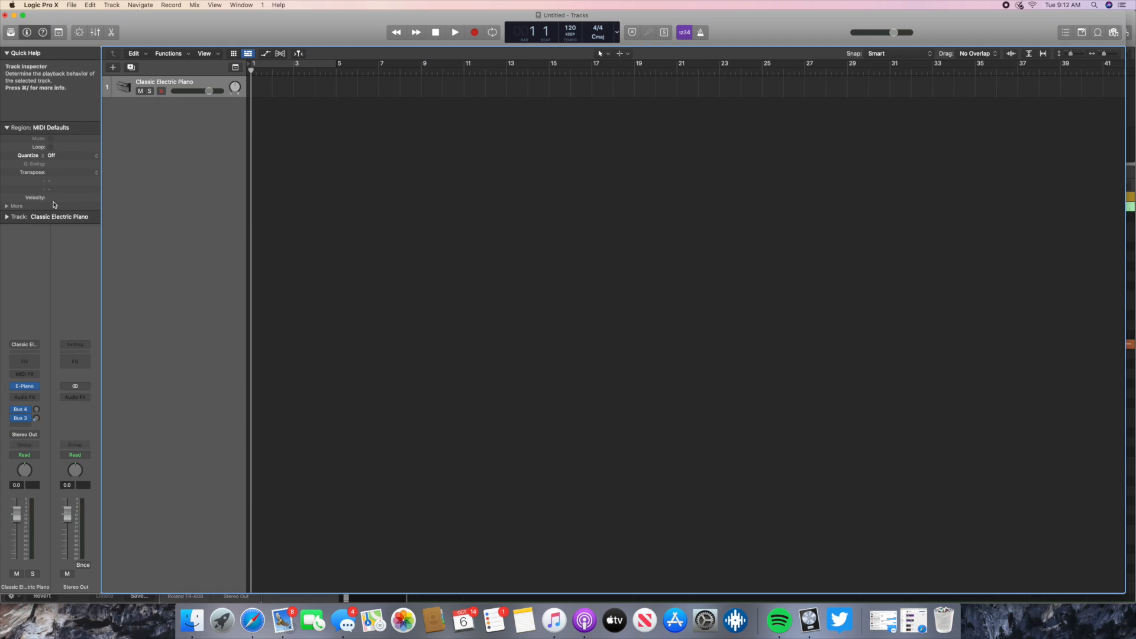
left_click(216, 6)
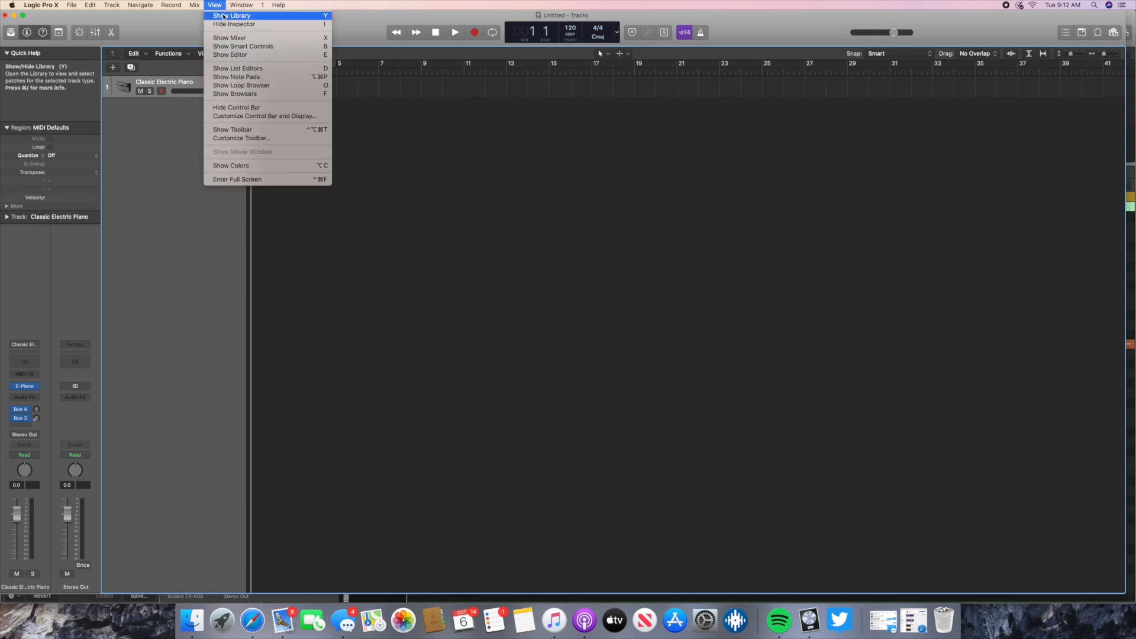
left_click(224, 16)
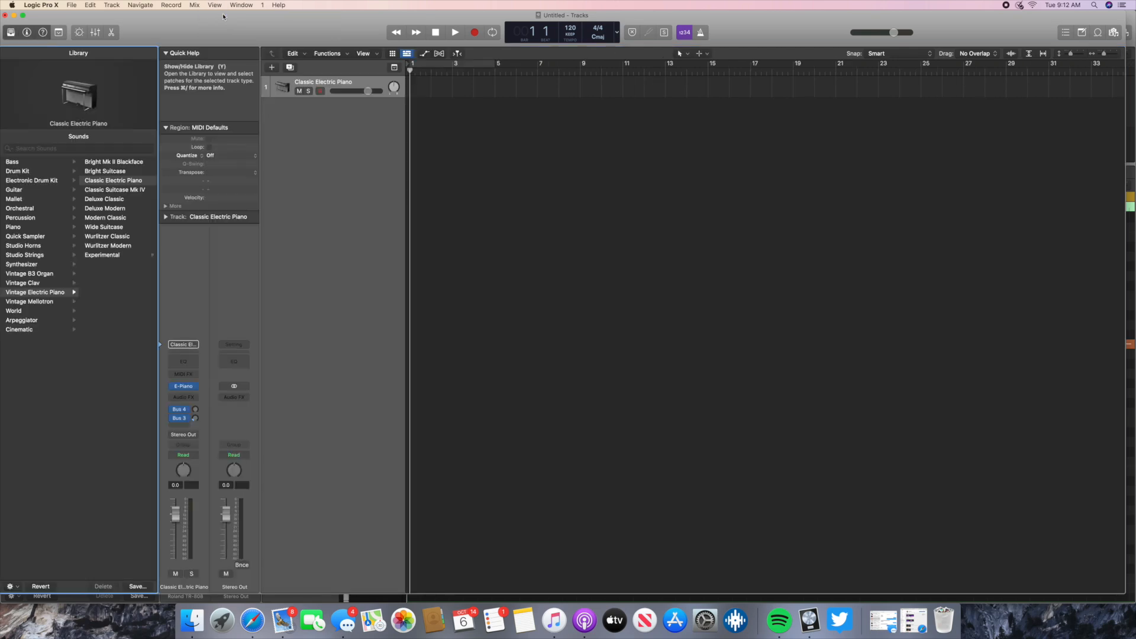
key("y")
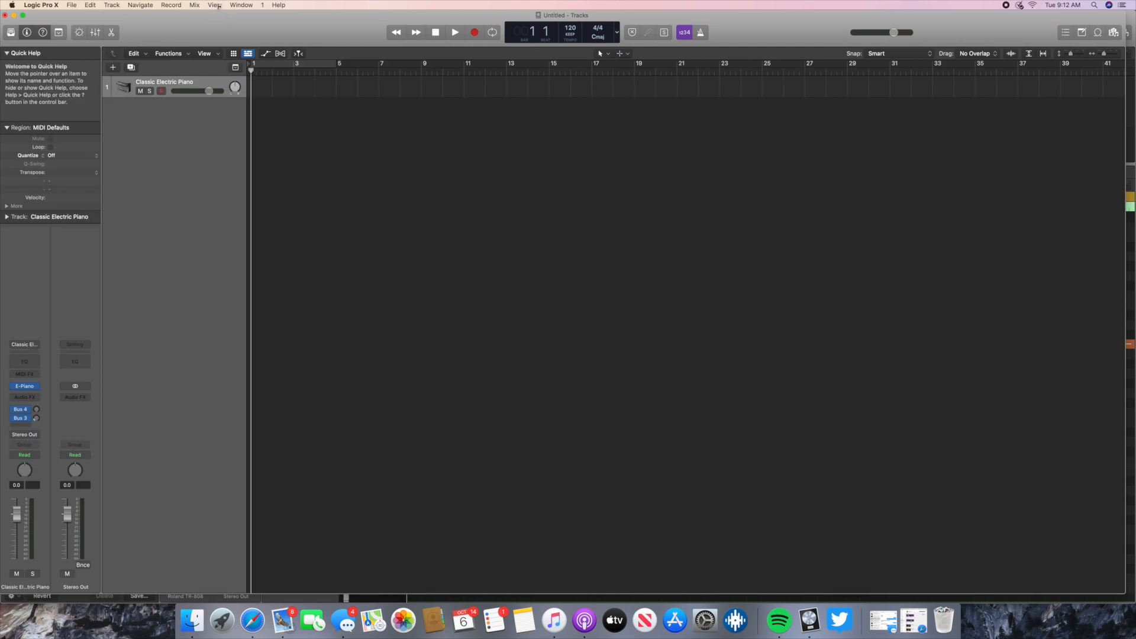
key("y")
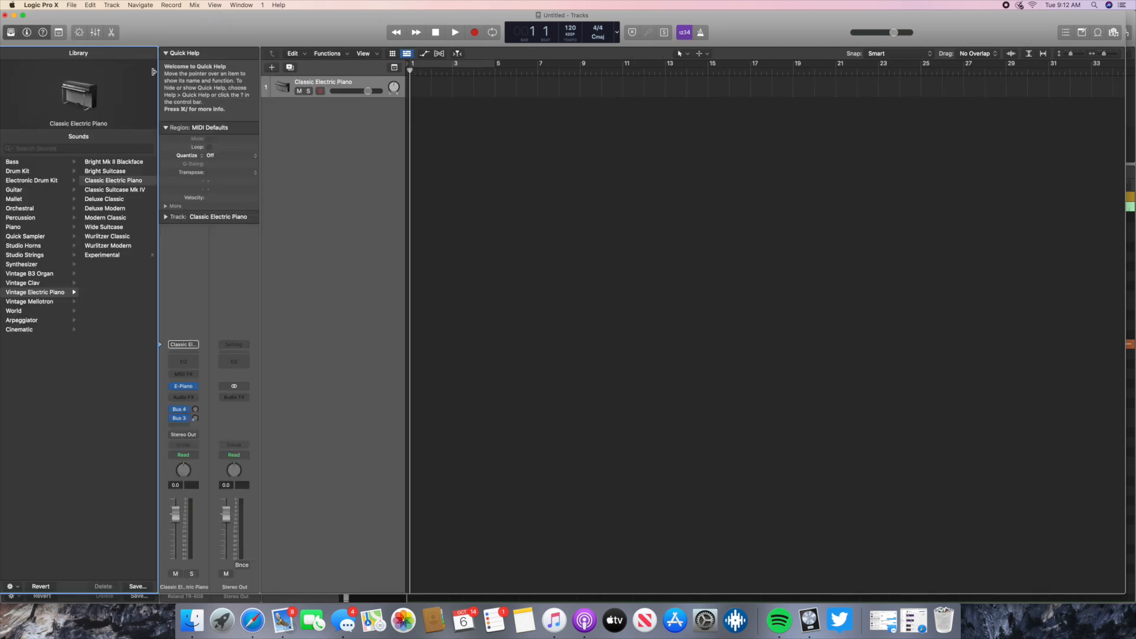
left_click(226, 6)
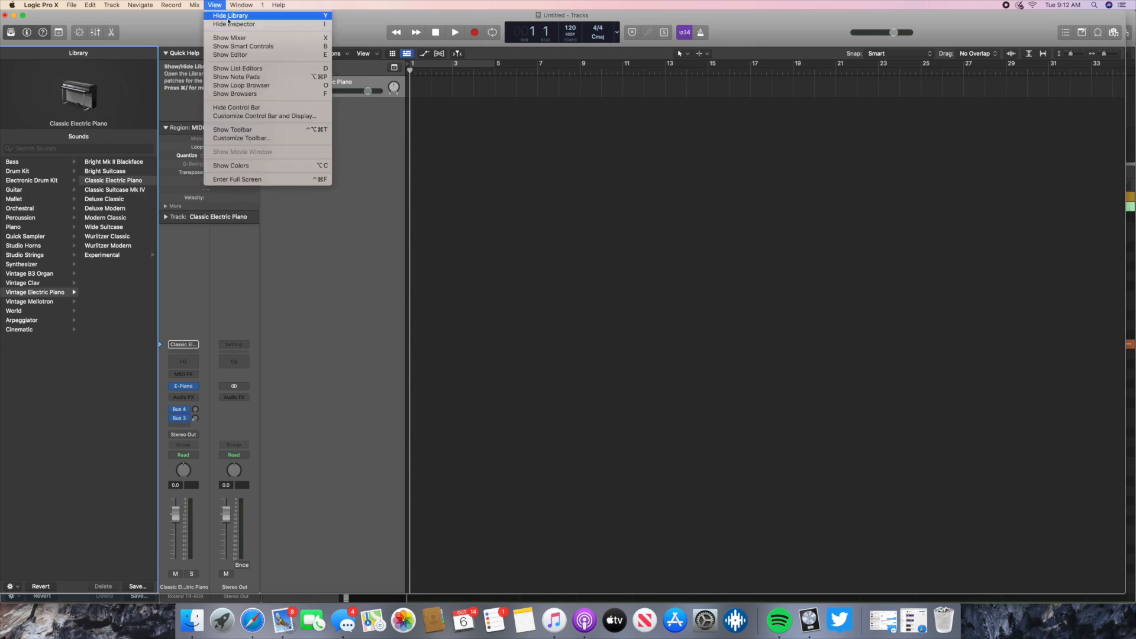
left_click(228, 17)
left_click(214, 5)
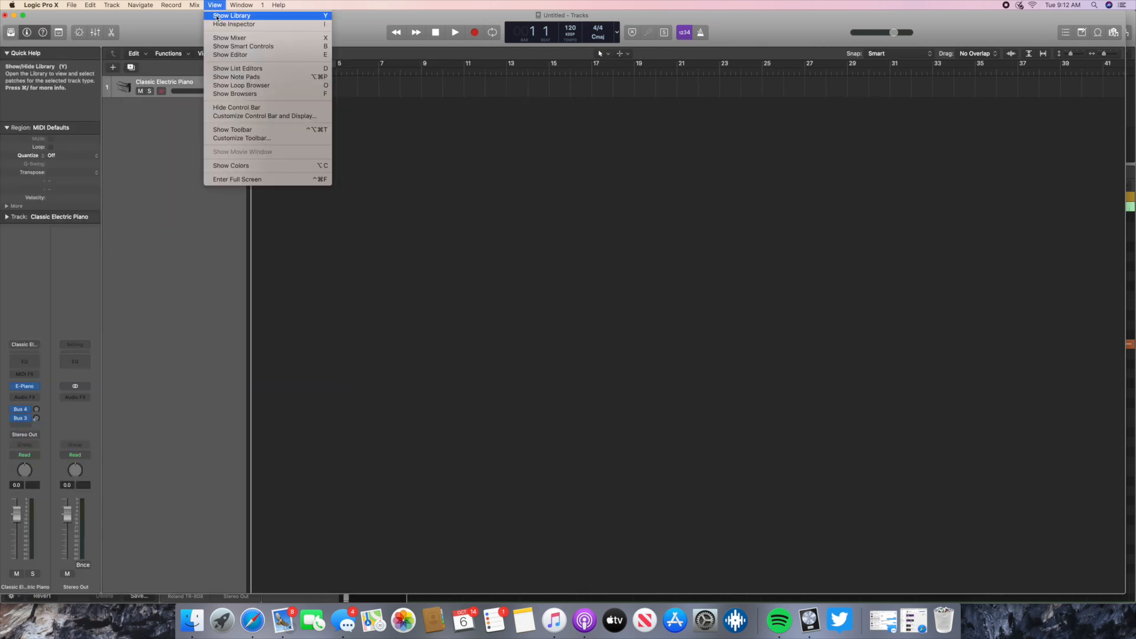
left_click(219, 16)
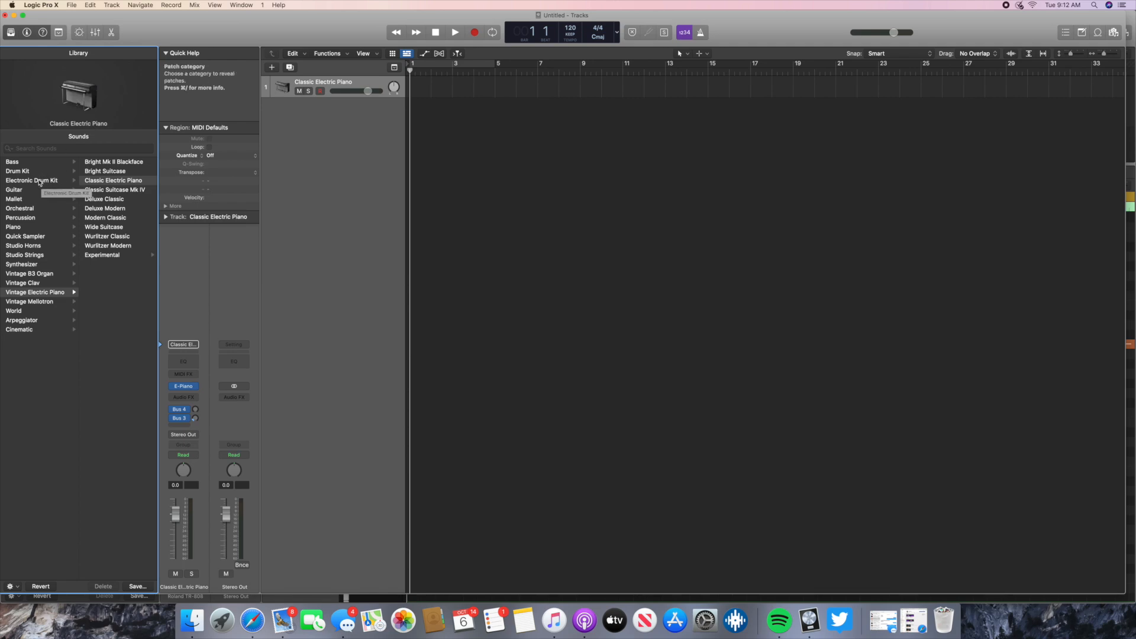
- Browse the Library's guitar, piano and orchestral categories, and load the Roland TR-808 electronic drum kit on the track
left_click(39, 181)
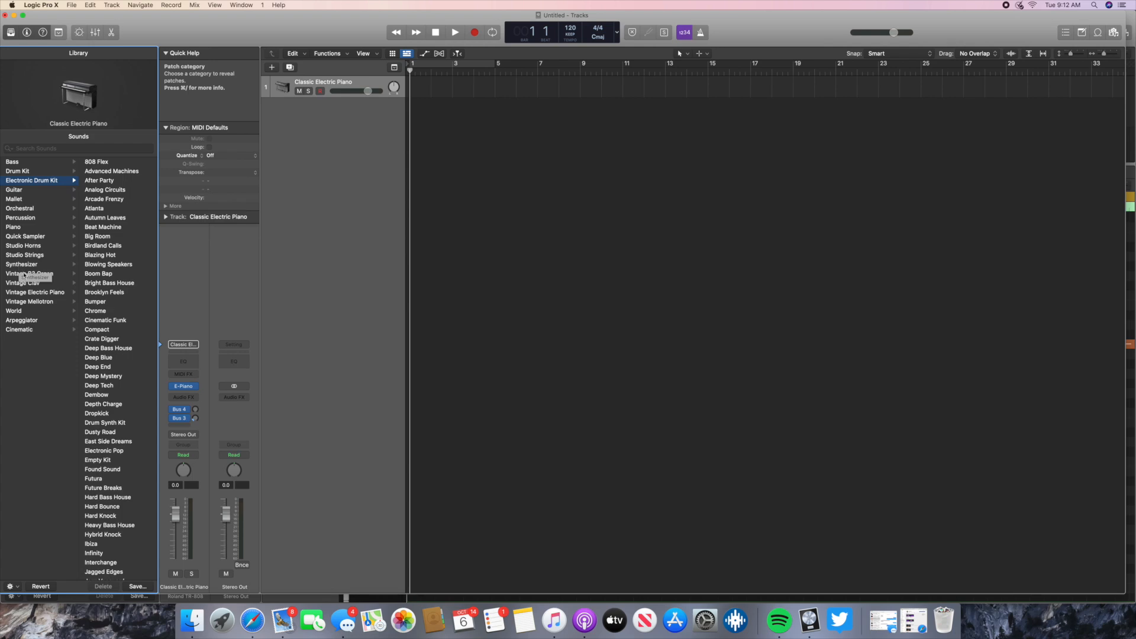
left_click(14, 190)
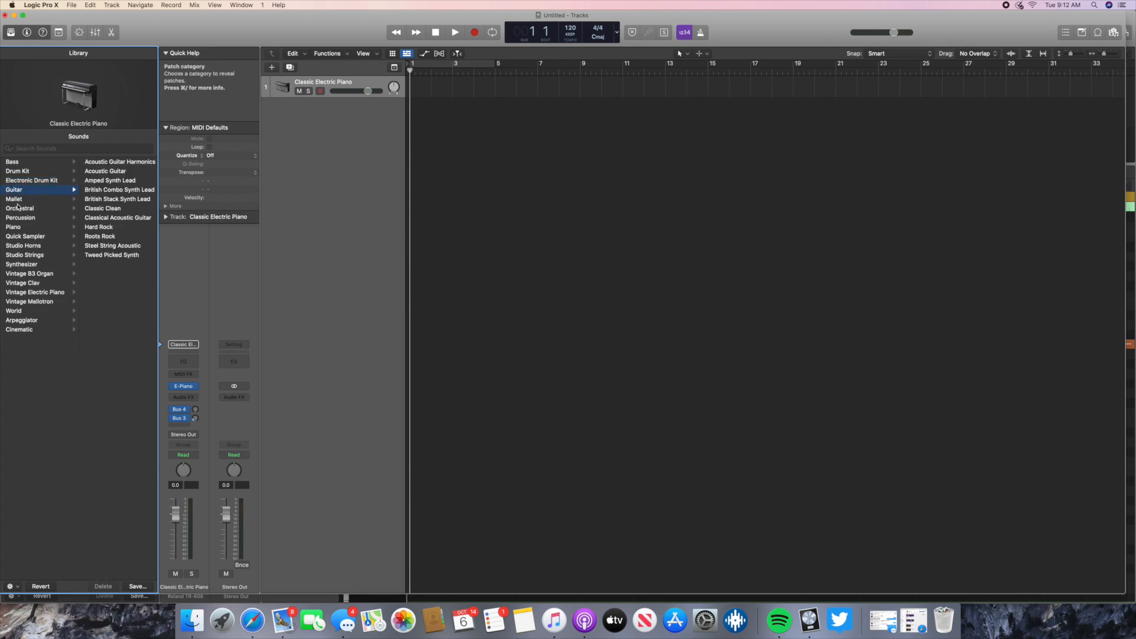
left_click(17, 227)
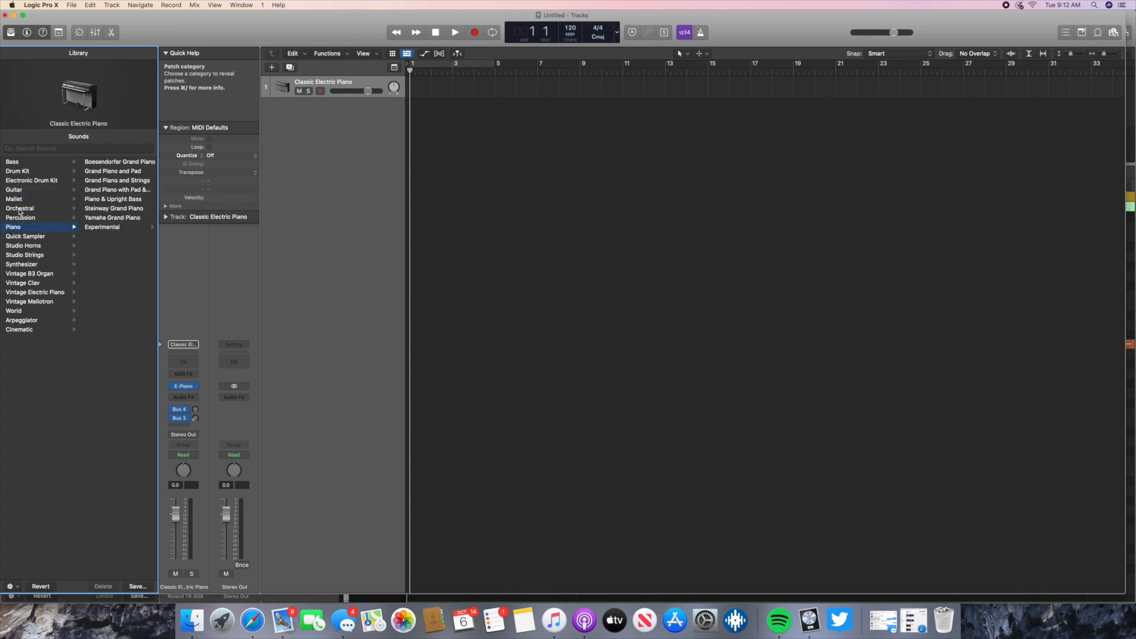
left_click(19, 209)
left_click(27, 181)
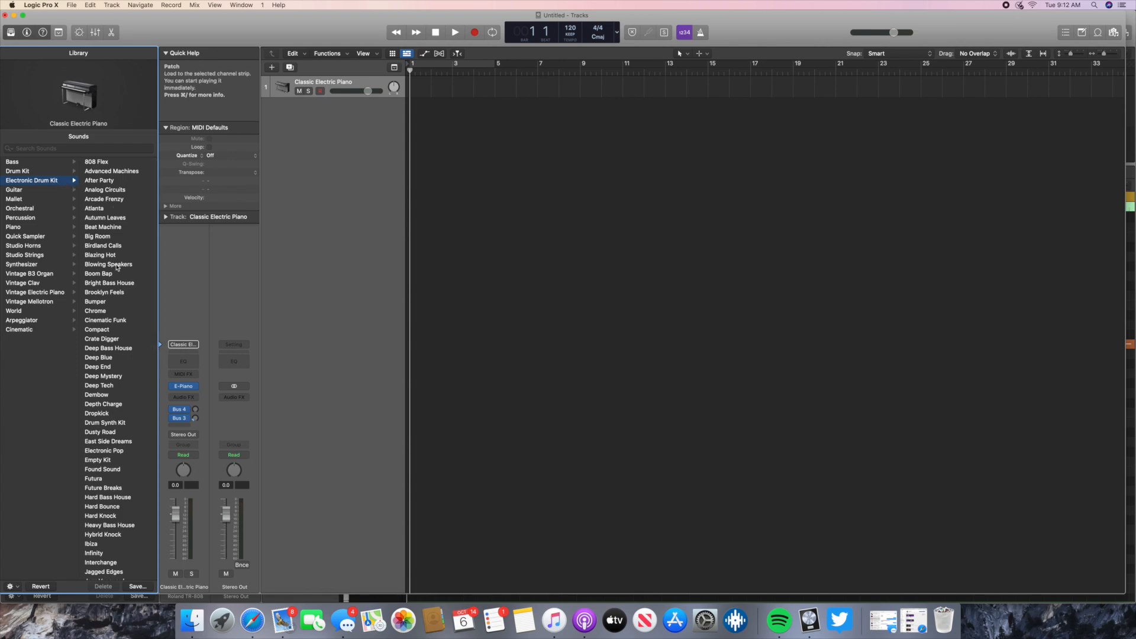
scroll(125, 402, "down", 7)
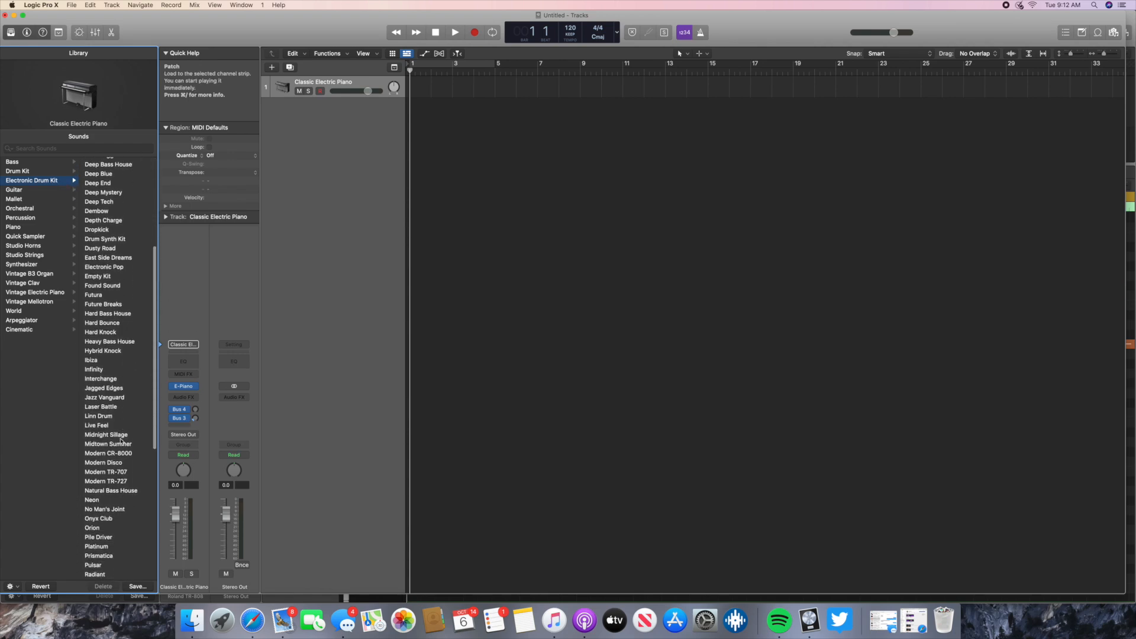
scroll(114, 506, "down", 6)
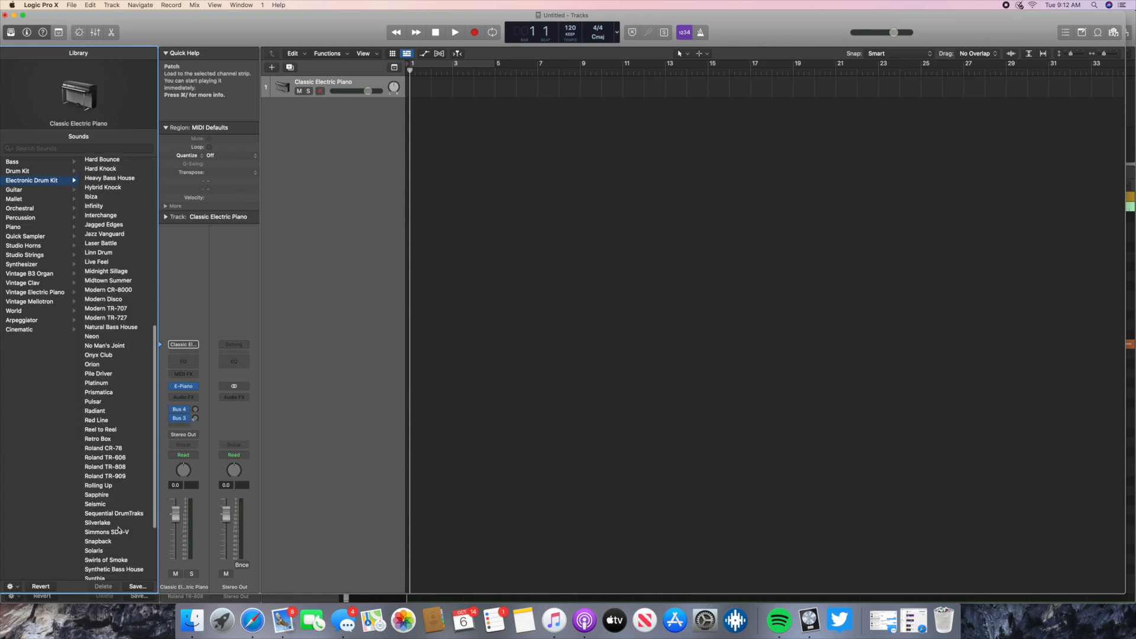
left_click(95, 461)
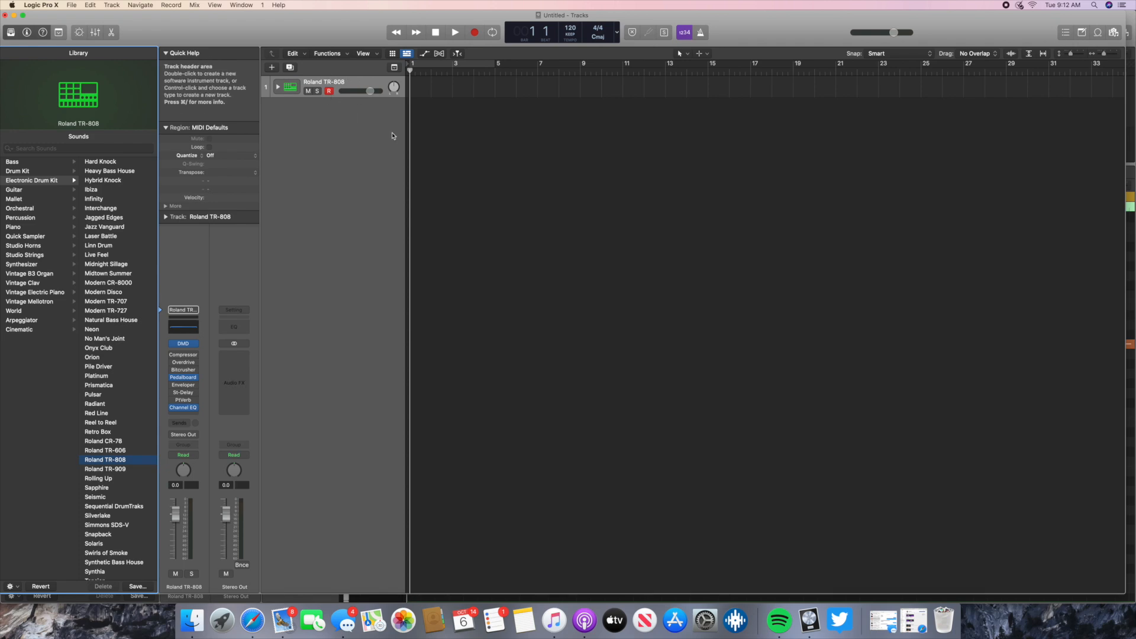
- Close the untitled project without saving it to return to the drum beat project
left_click(6, 16)
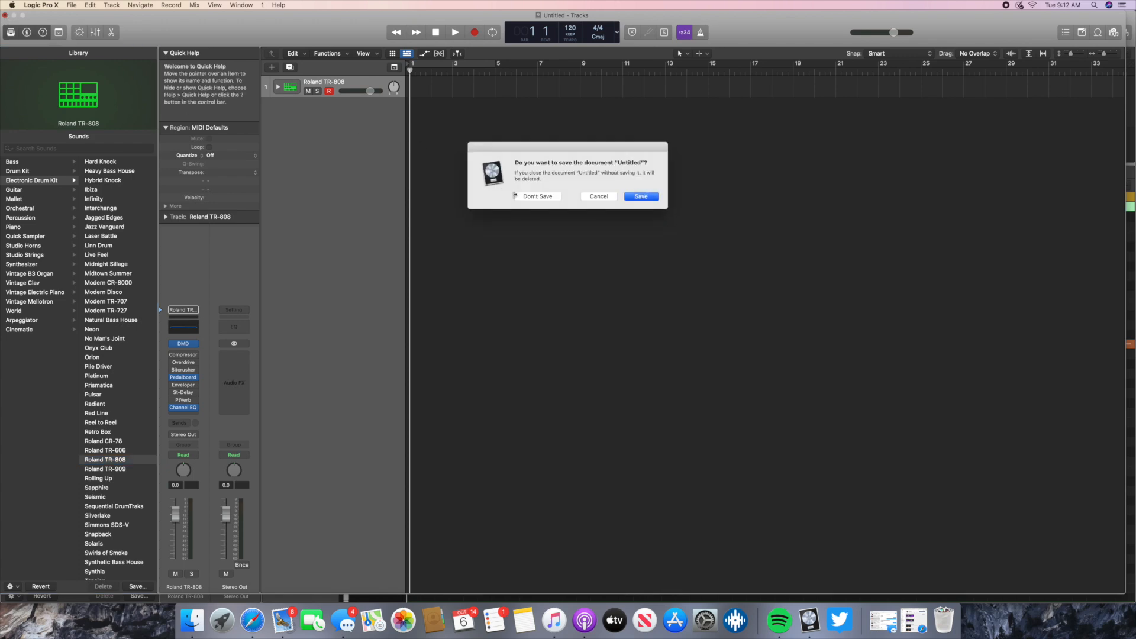
left_click(540, 196)
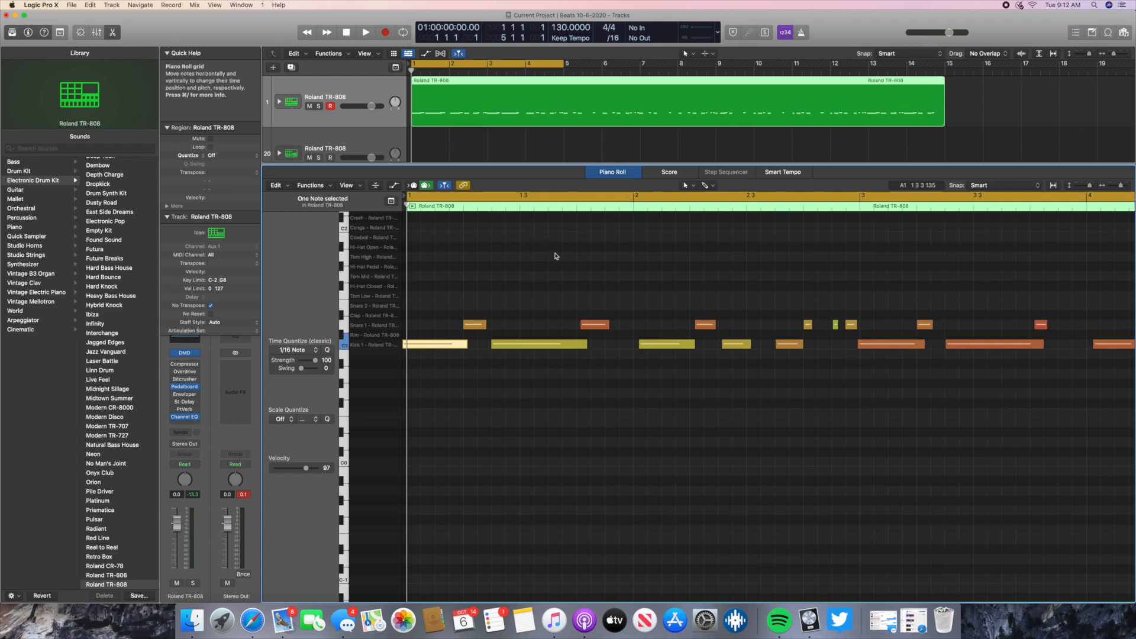
- Remove the empty second Roland TR-808 track below the drum track
left_click(374, 142)
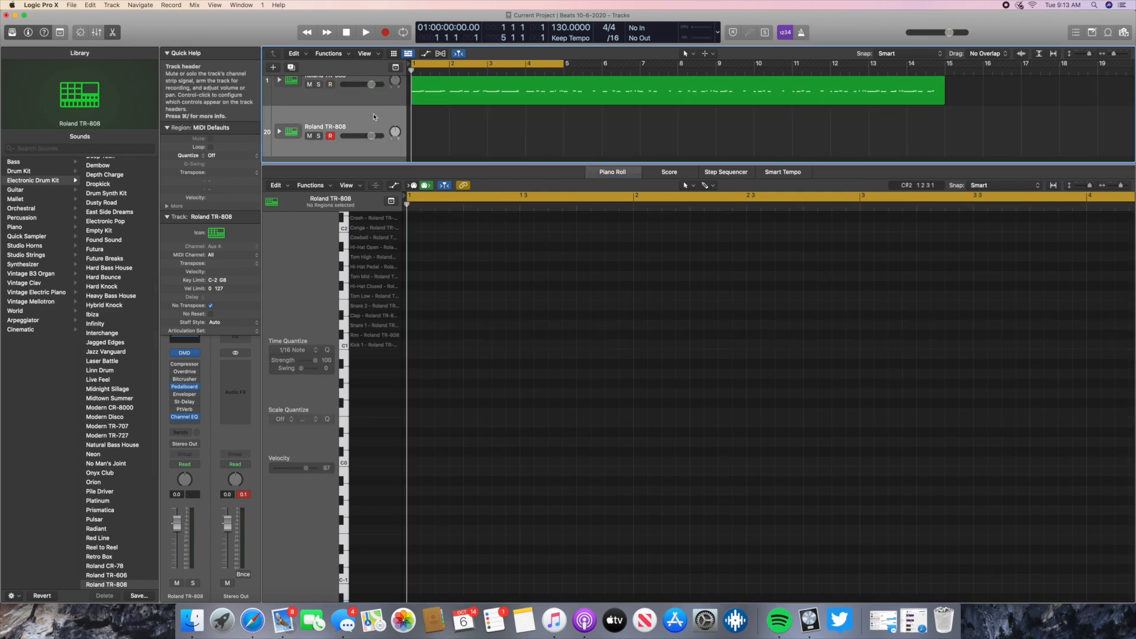
key("super+z")
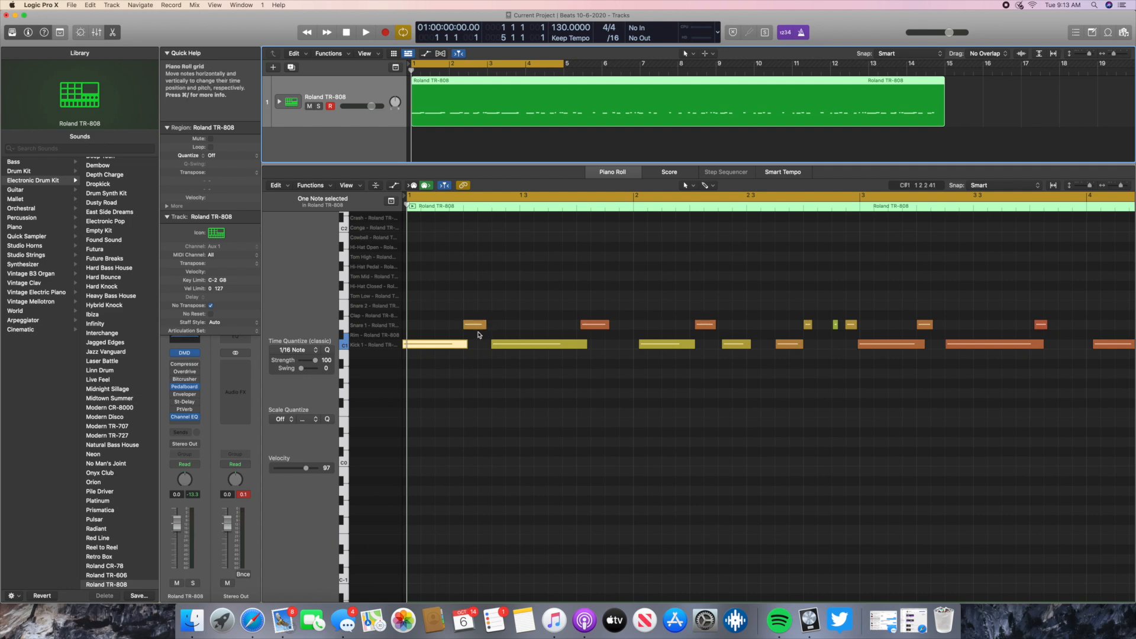
- Select all Kick 1 notes of the Roland TR-808 region in the Piano Roll
scroll(753, 338, "left", 1)
scroll(754, 338, "right", 1)
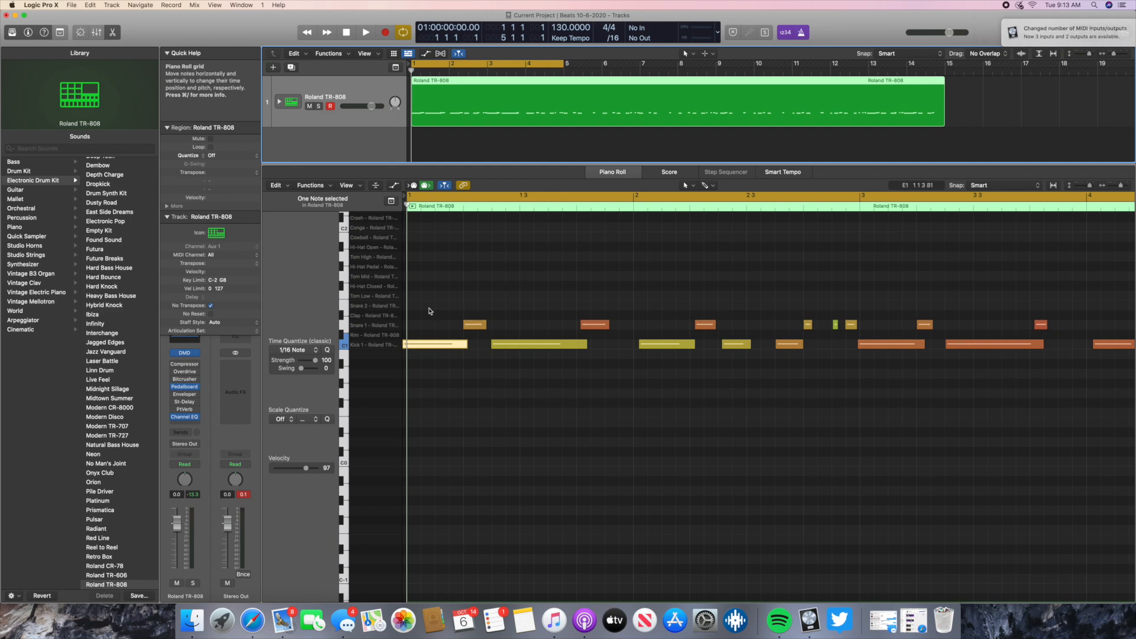
left_click(346, 347)
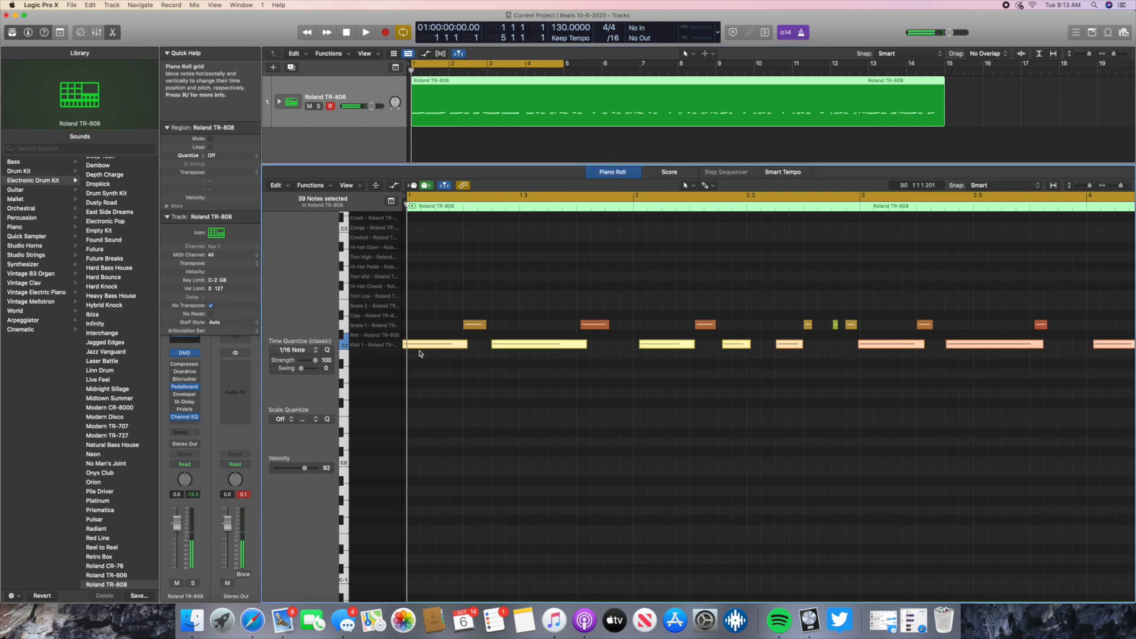
- Add one software instrument track with the default patch below the Roland TR-808 track
mouse_move(424, 351)
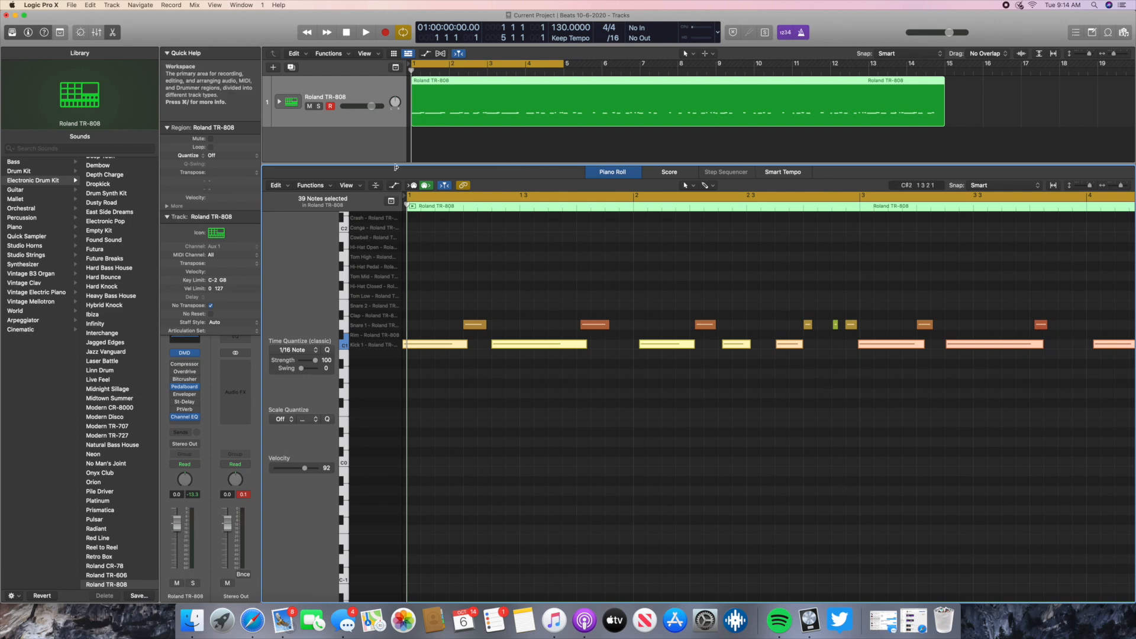
left_click(383, 103)
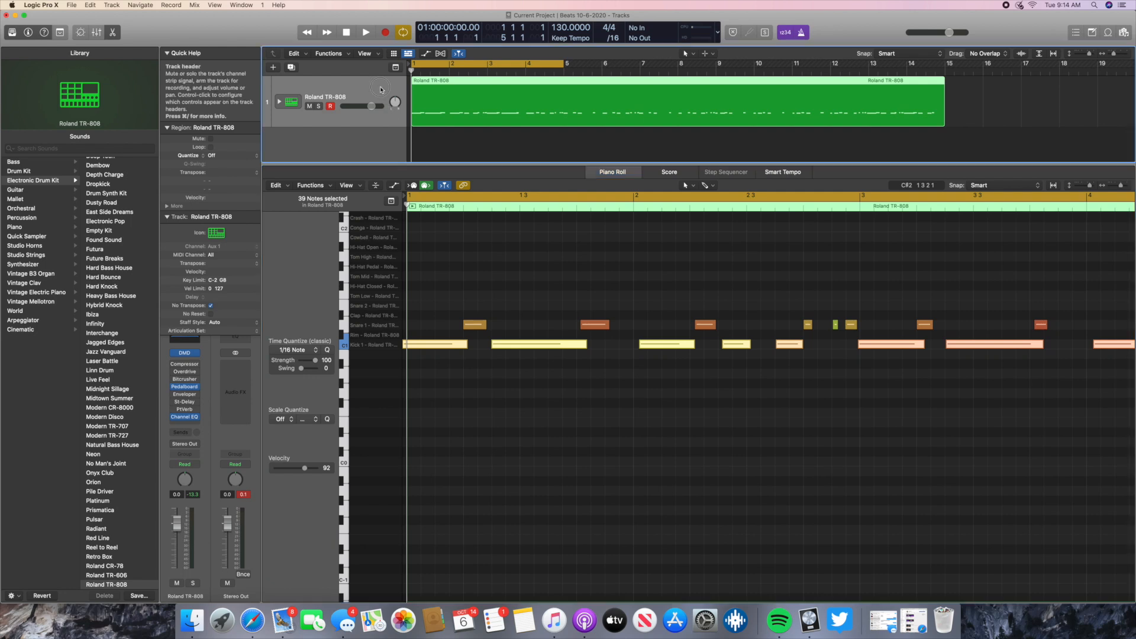
left_click(273, 67)
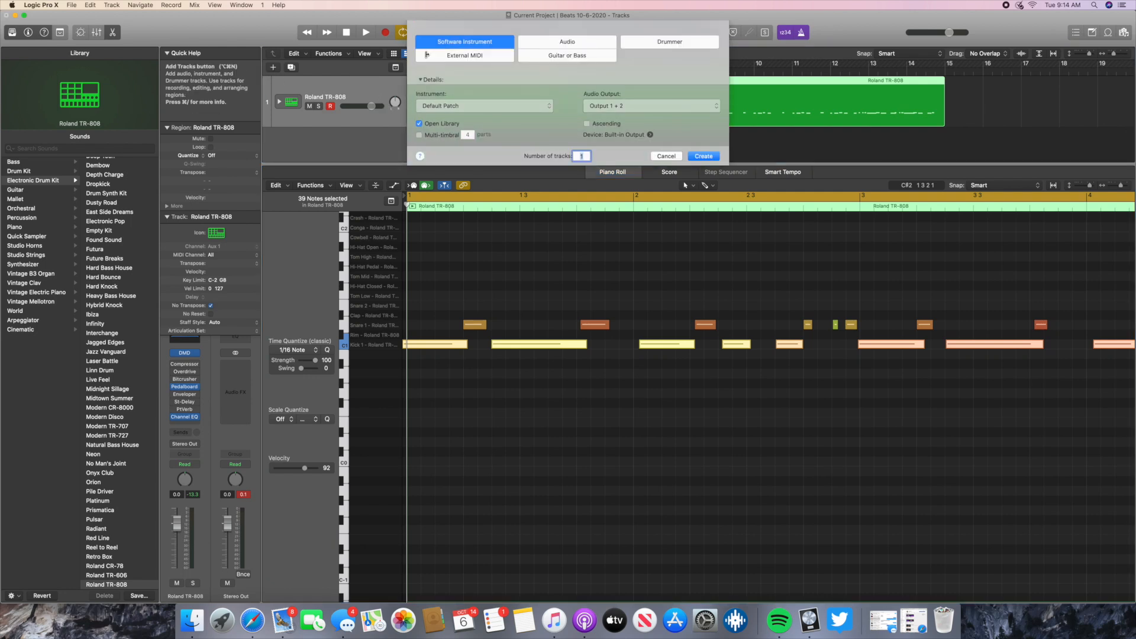
left_click(704, 156)
- Mute and unmute the Roland TR-808 track, and solo and unsolo the Classic Electric Piano track
left_click(309, 97)
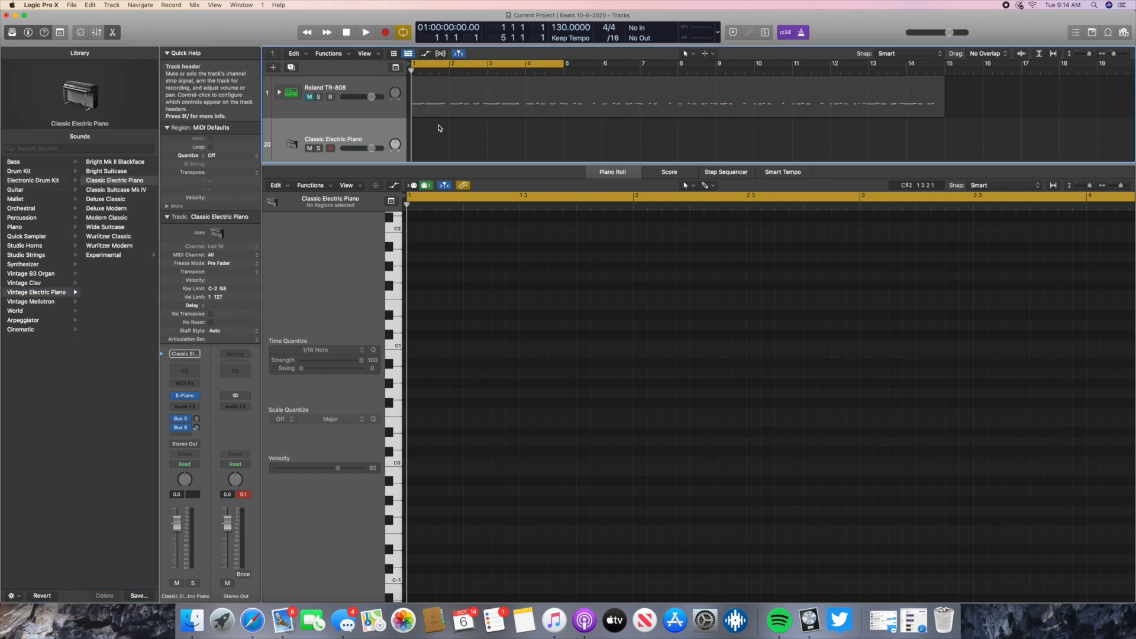
left_click(310, 97)
left_click(310, 97)
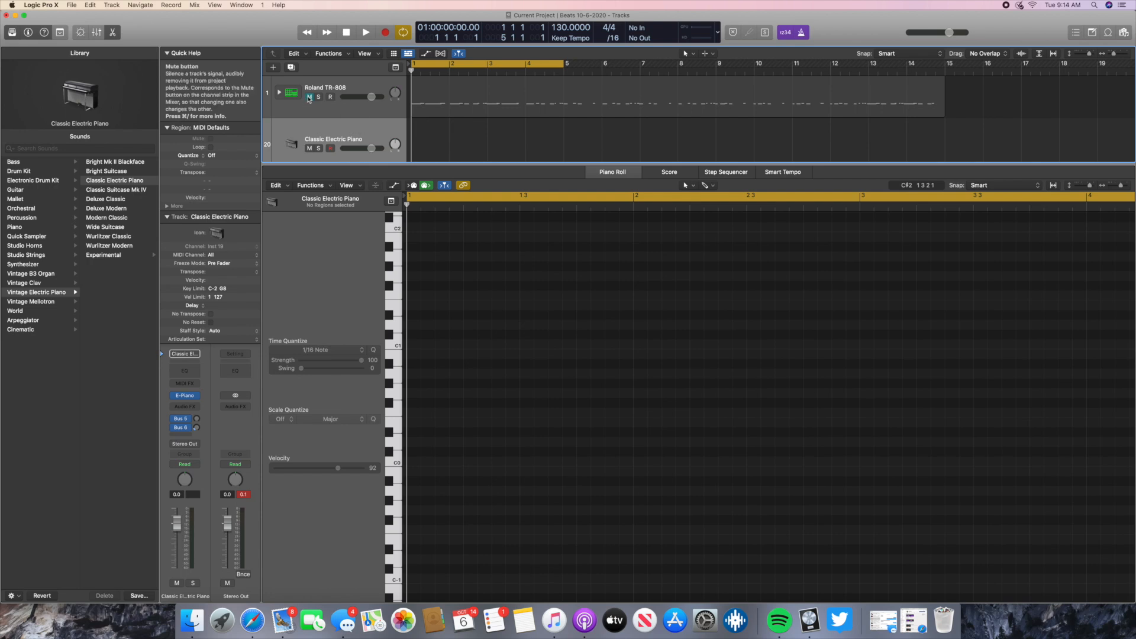
left_click(309, 97)
left_click(319, 149)
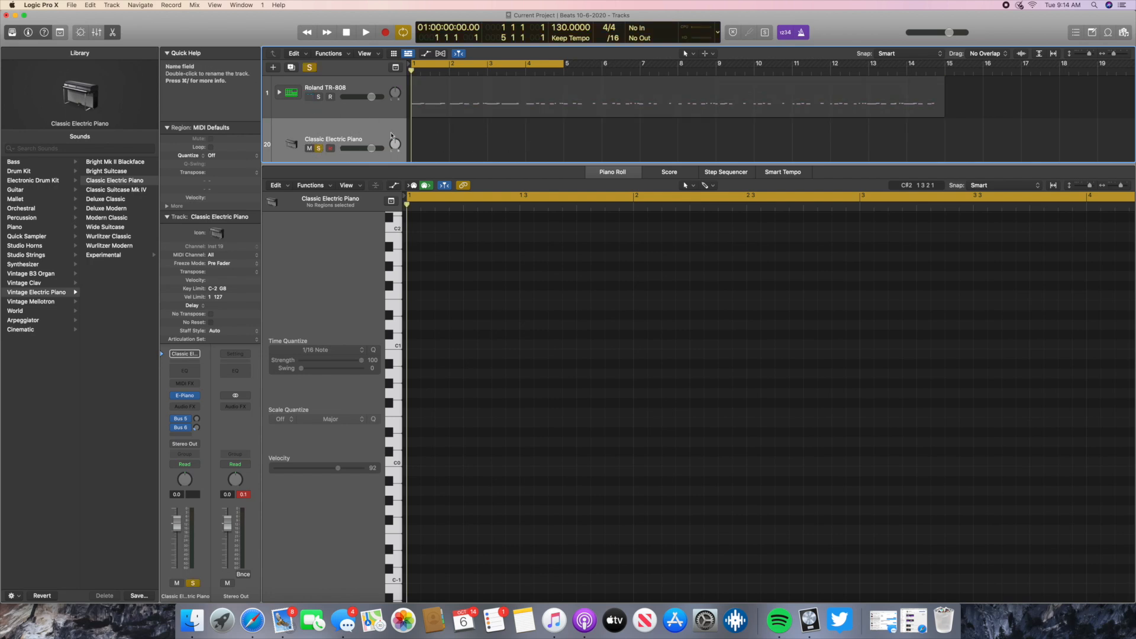
left_click(319, 148)
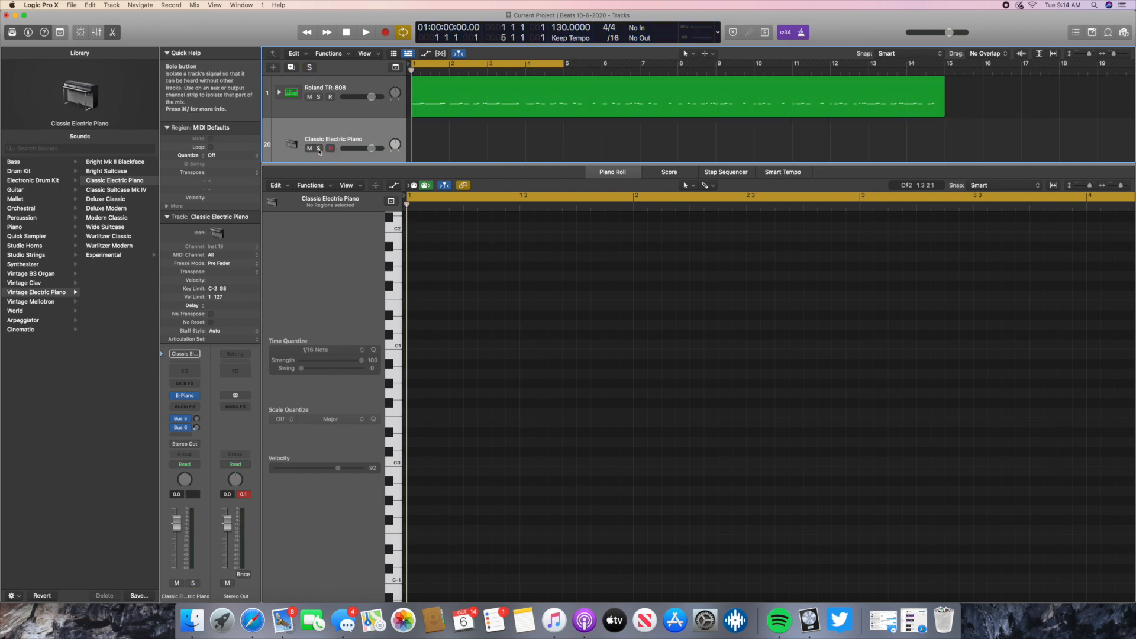
- Load the Roland TR-808 kit from the Electronic Drum Kit category on the new track
scroll(319, 148, "down", 1)
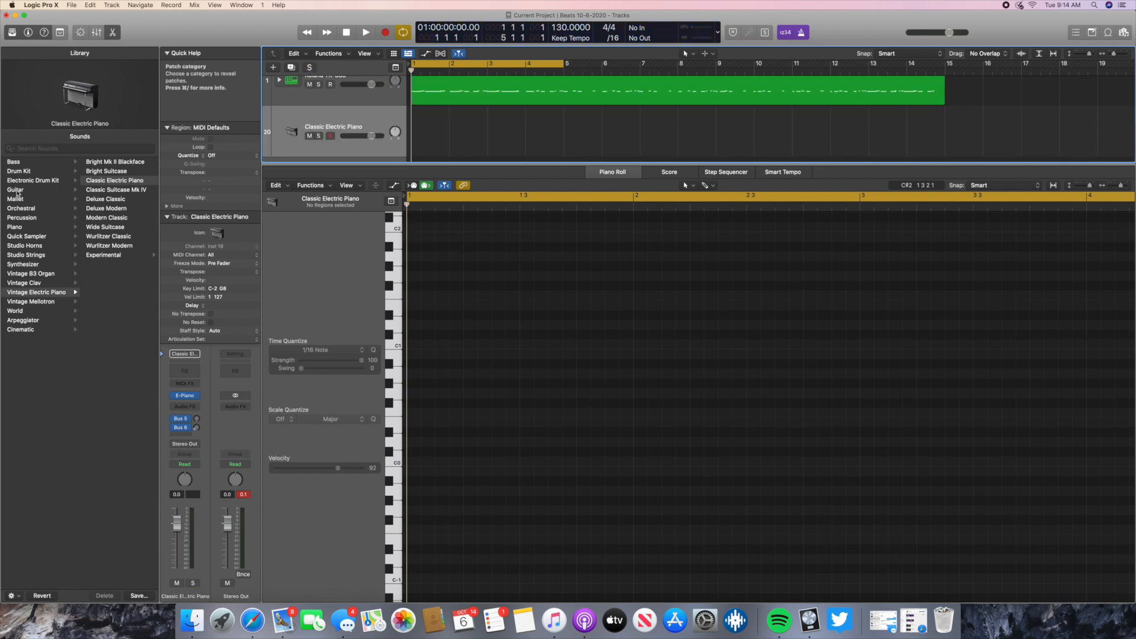
left_click(17, 181)
scroll(106, 517, "down", 5)
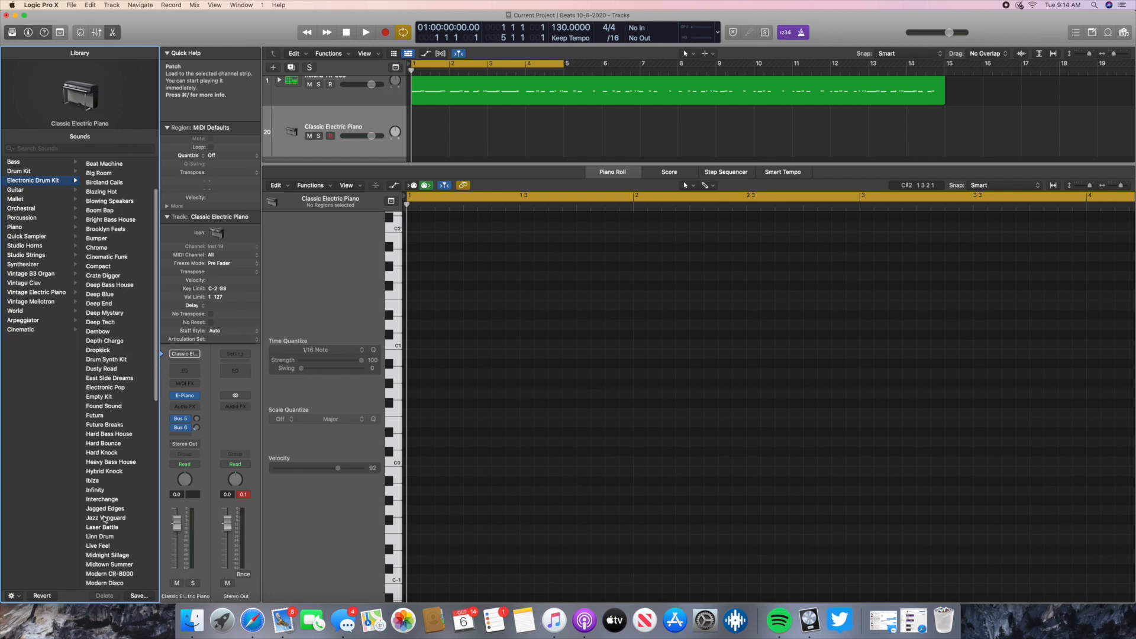
scroll(116, 545, "down", 5)
left_click(116, 548)
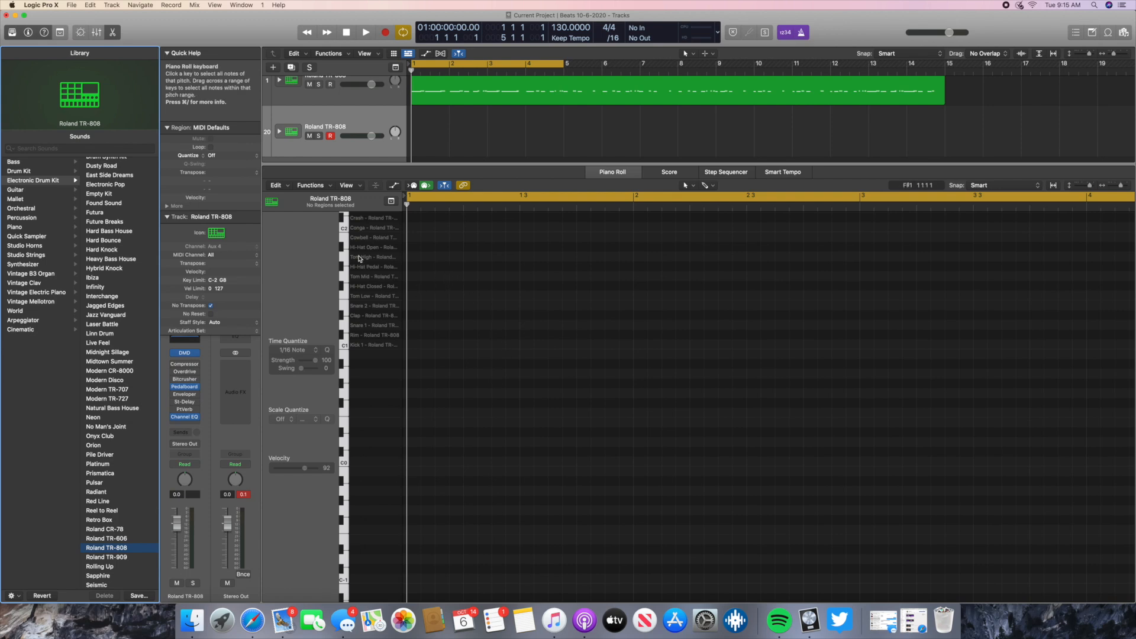
- Give the tracks area slightly more height above the Piano Roll, and hide and reopen the editor twice
scroll(349, 238, "up", 5)
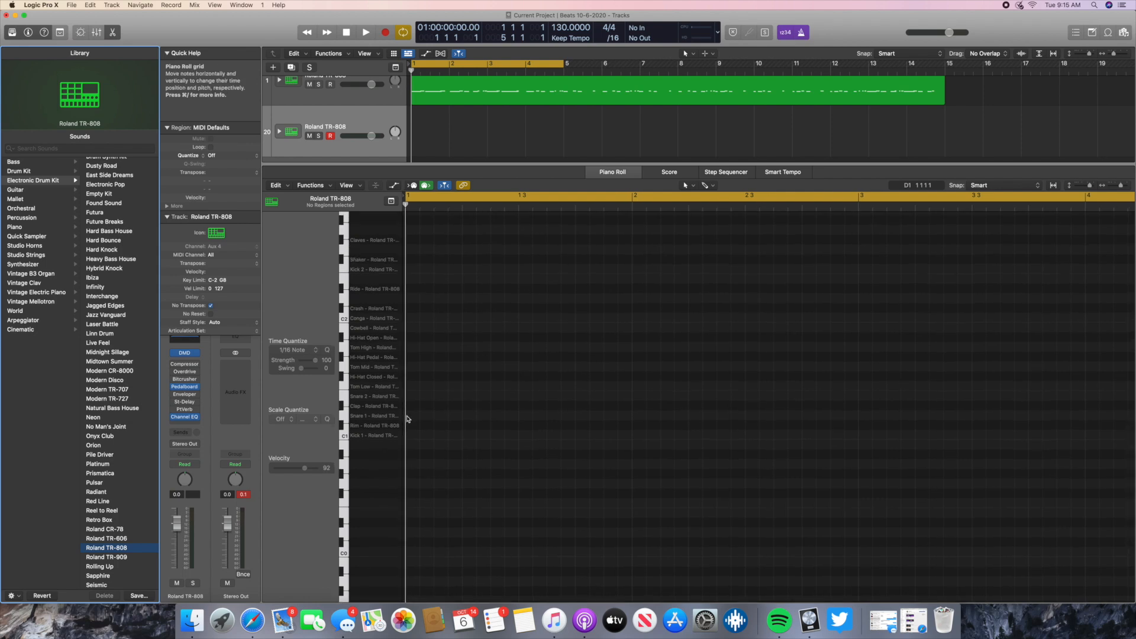
scroll(413, 435, "right", 1)
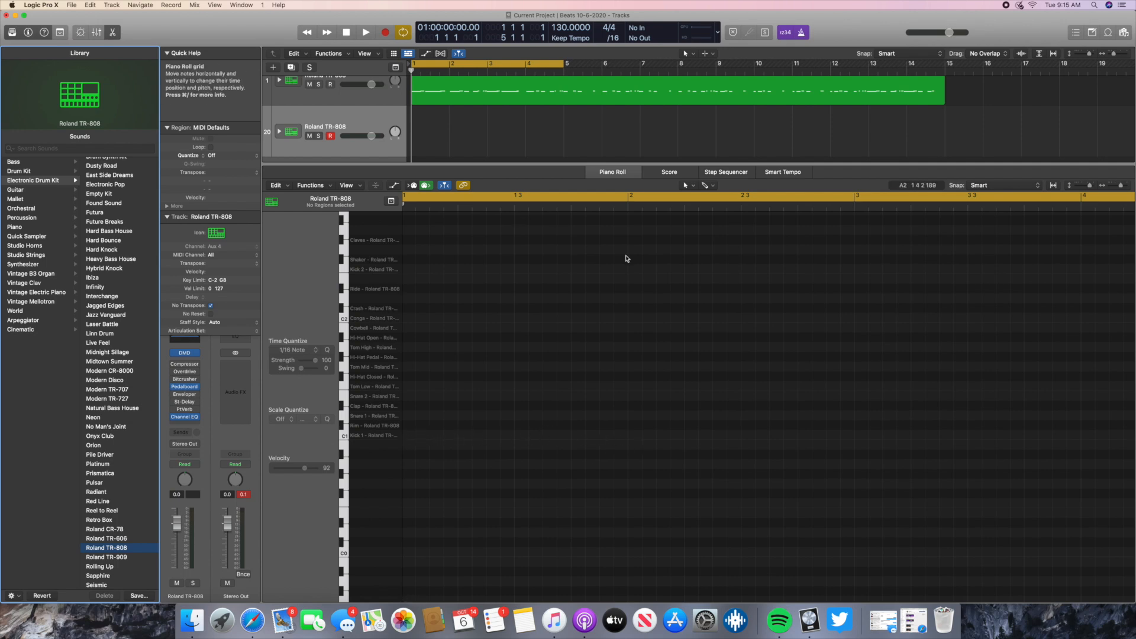
left_click_drag(549, 164, 519, 168)
left_click(112, 33)
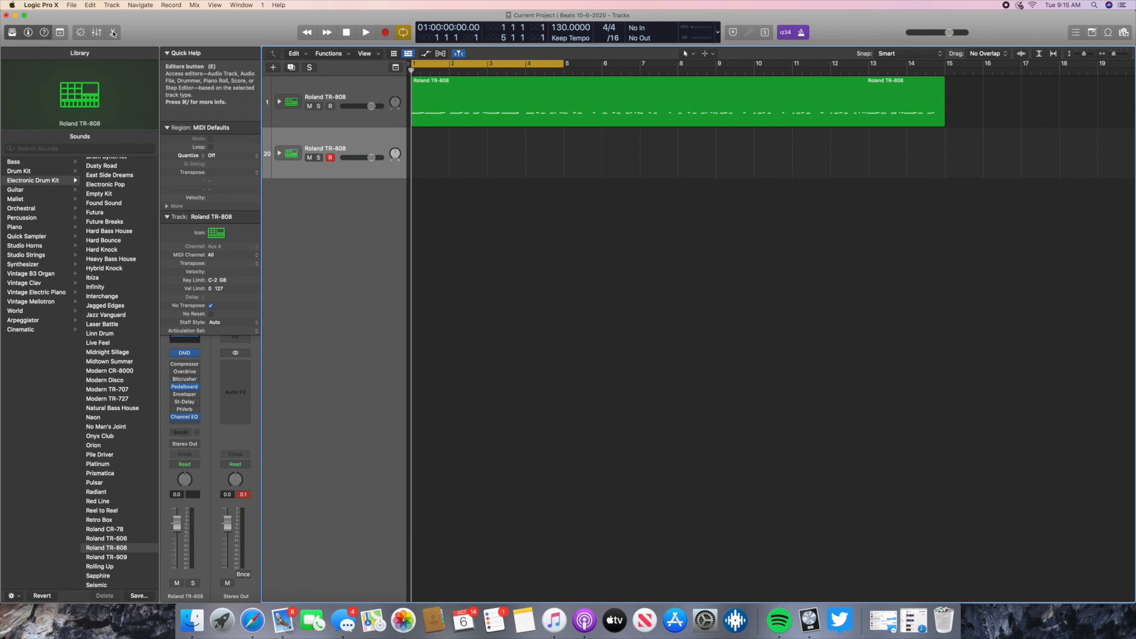
left_click(113, 33)
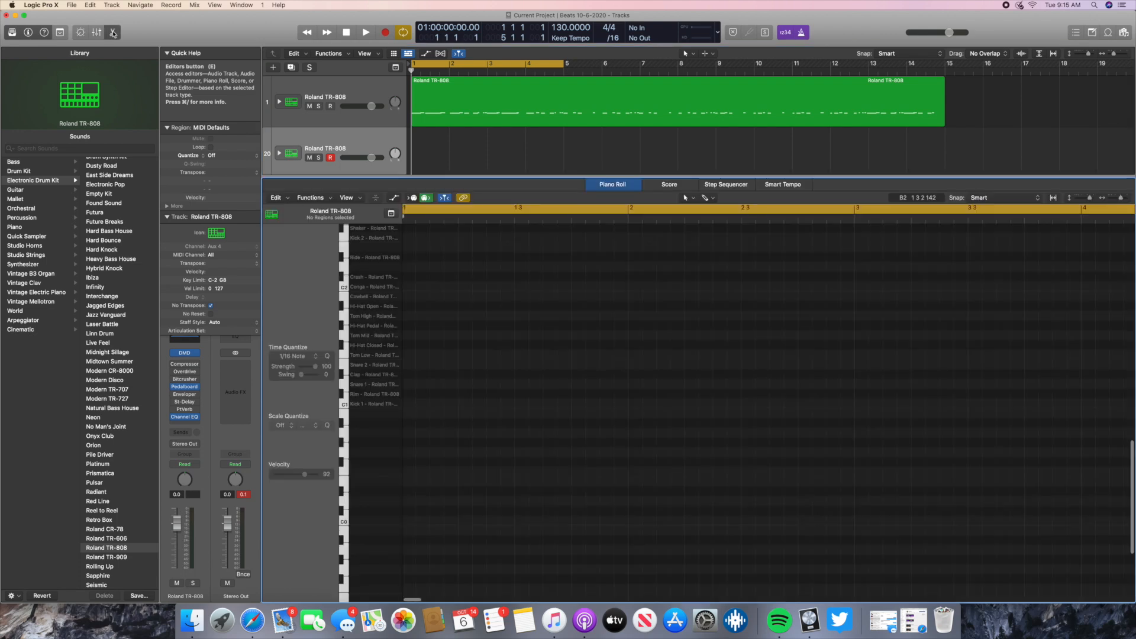
left_click(112, 33)
left_click(113, 33)
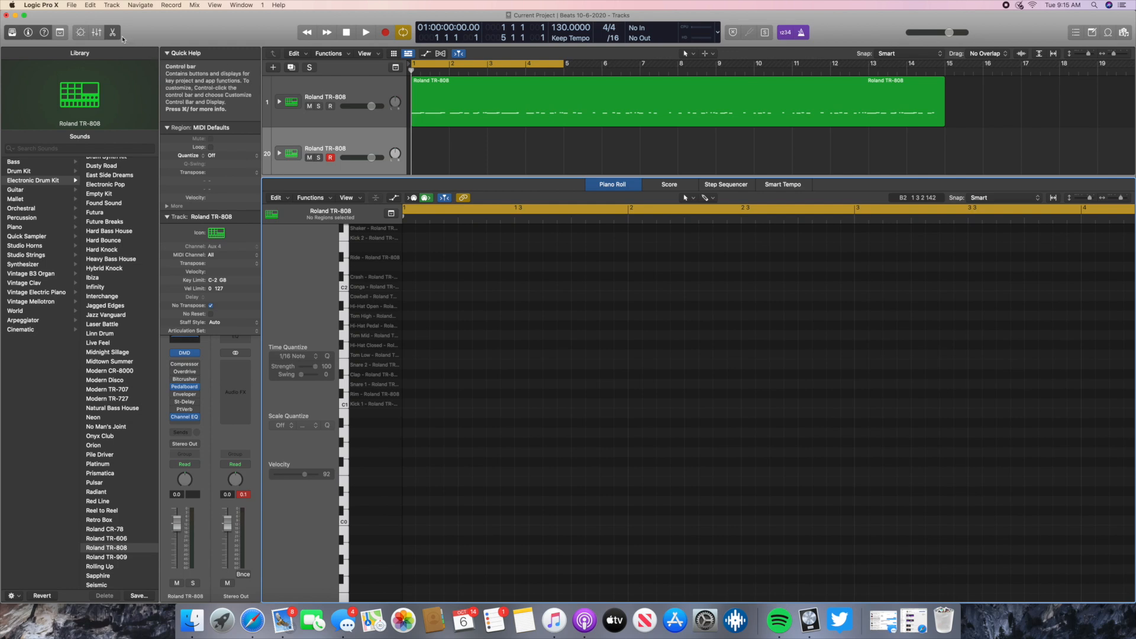
- Hide and reshow the Quick Help area, and close and reopen the Piano Roll editor
left_click(44, 33)
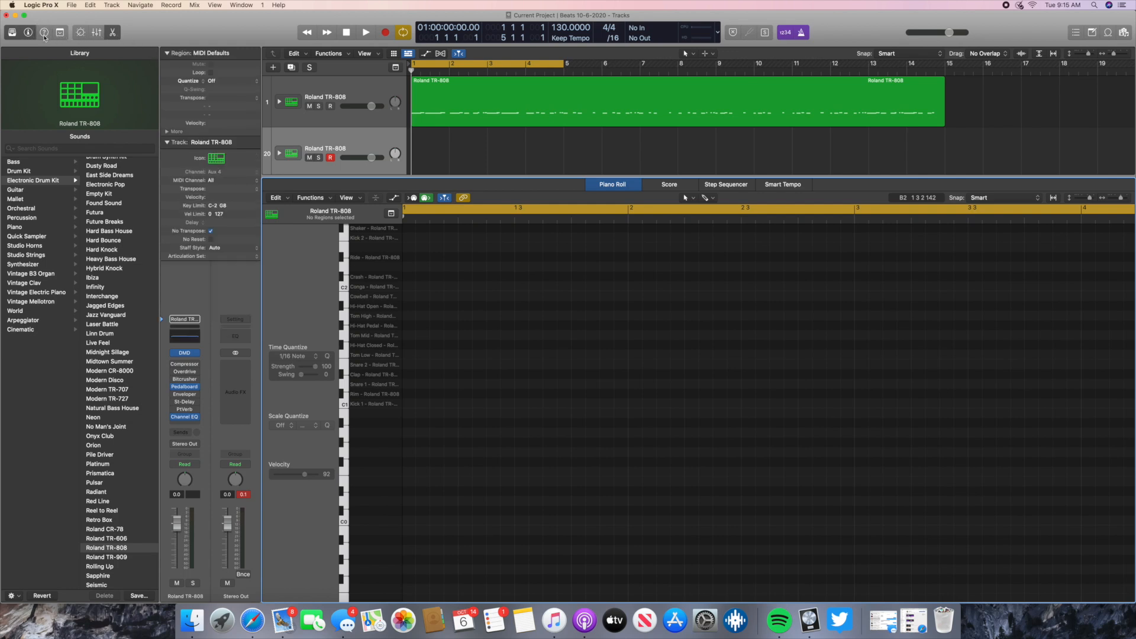
left_click(44, 33)
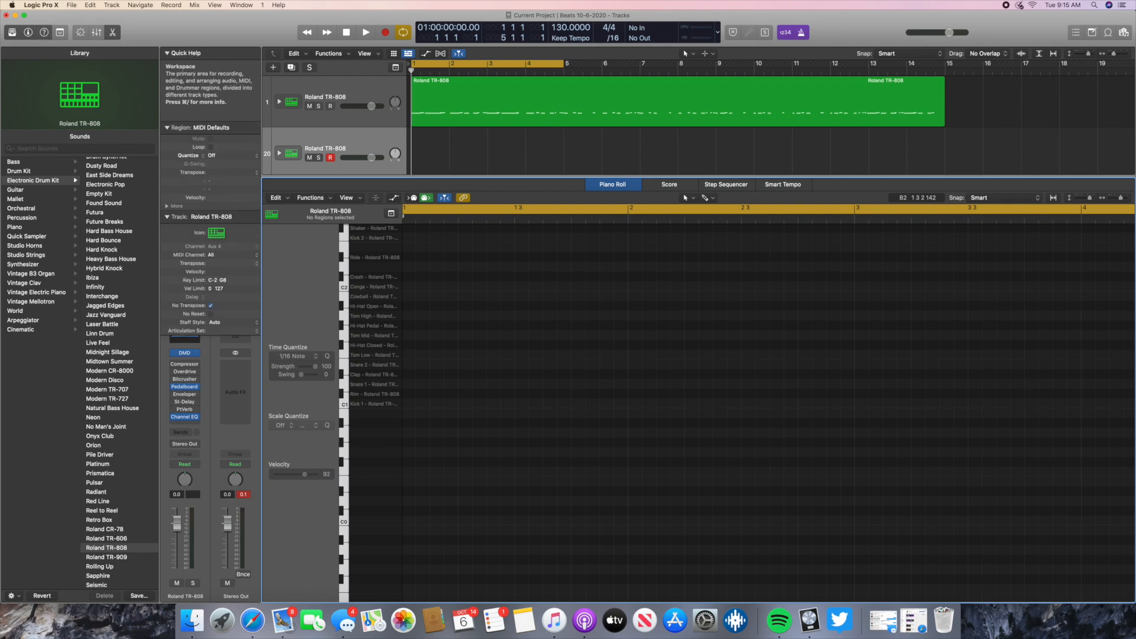
left_click(112, 34)
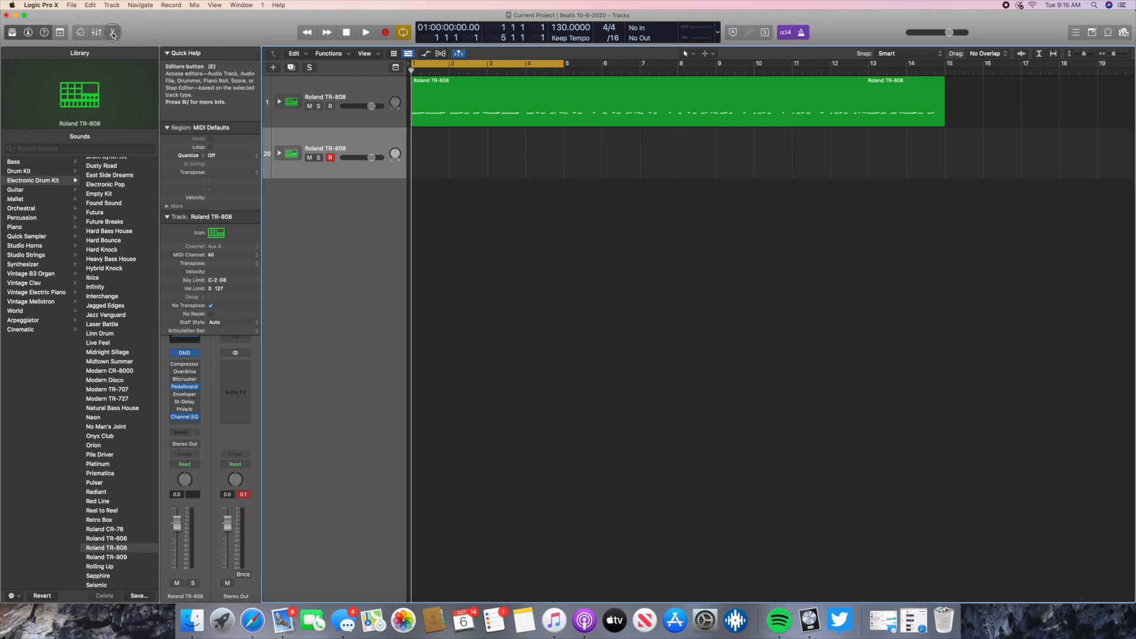
left_click(111, 34)
- Audition the TR-808 kit's sounds in the Piano Roll, including Kick 1, Rim, Snare 1, Snare 2 and Tom Low, and a key below Kick 1
scroll(390, 298, "up", 4)
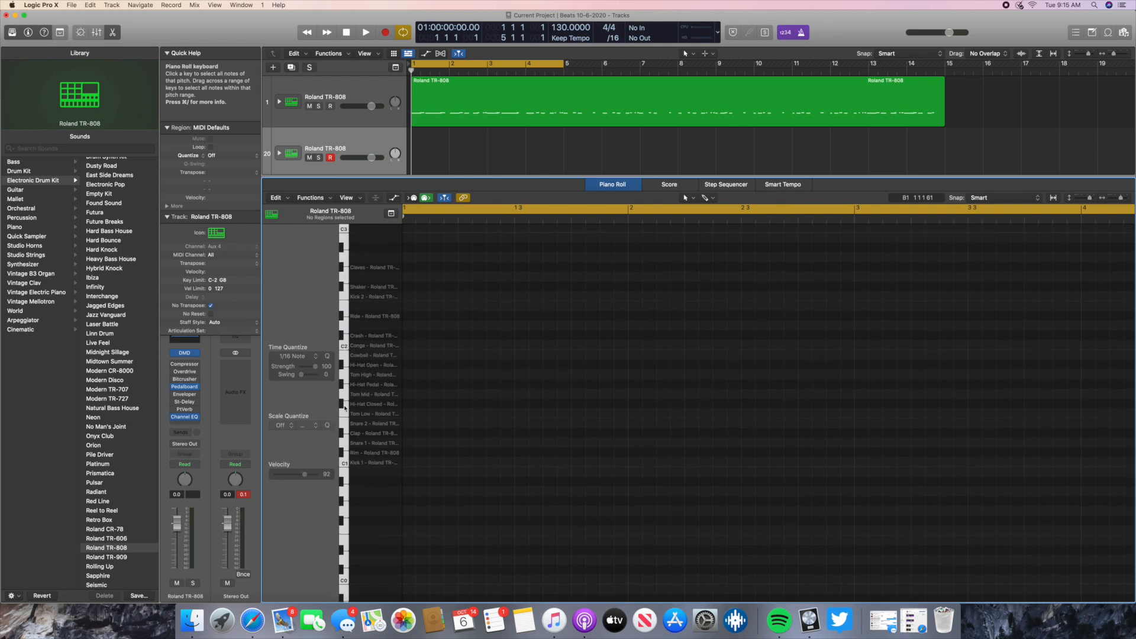
left_click(361, 463)
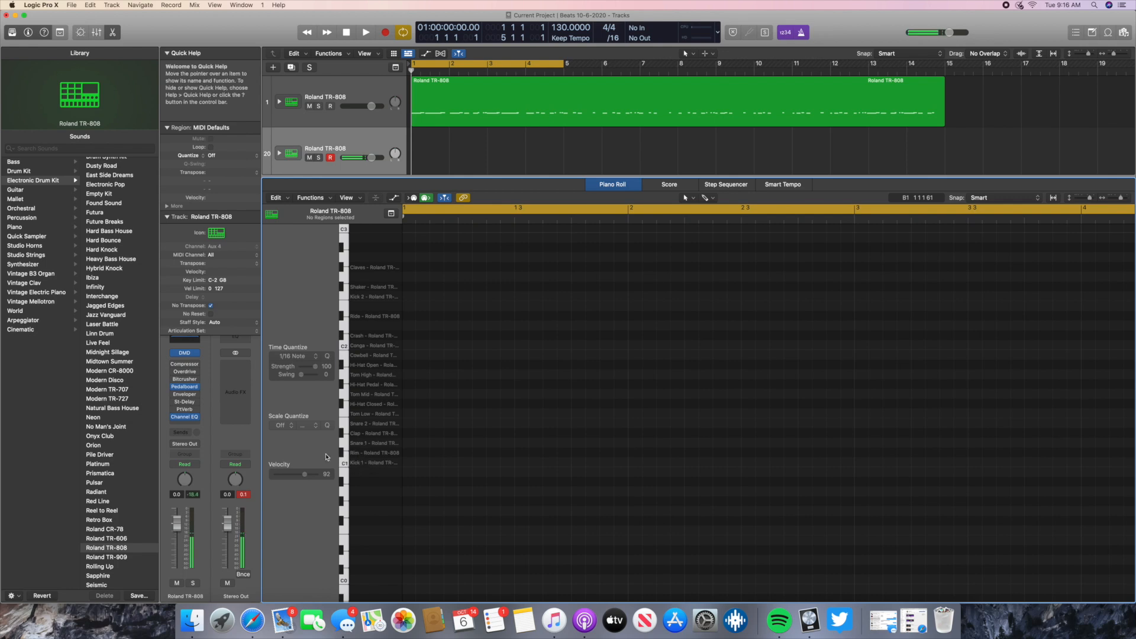
left_click(372, 454)
left_click(363, 447)
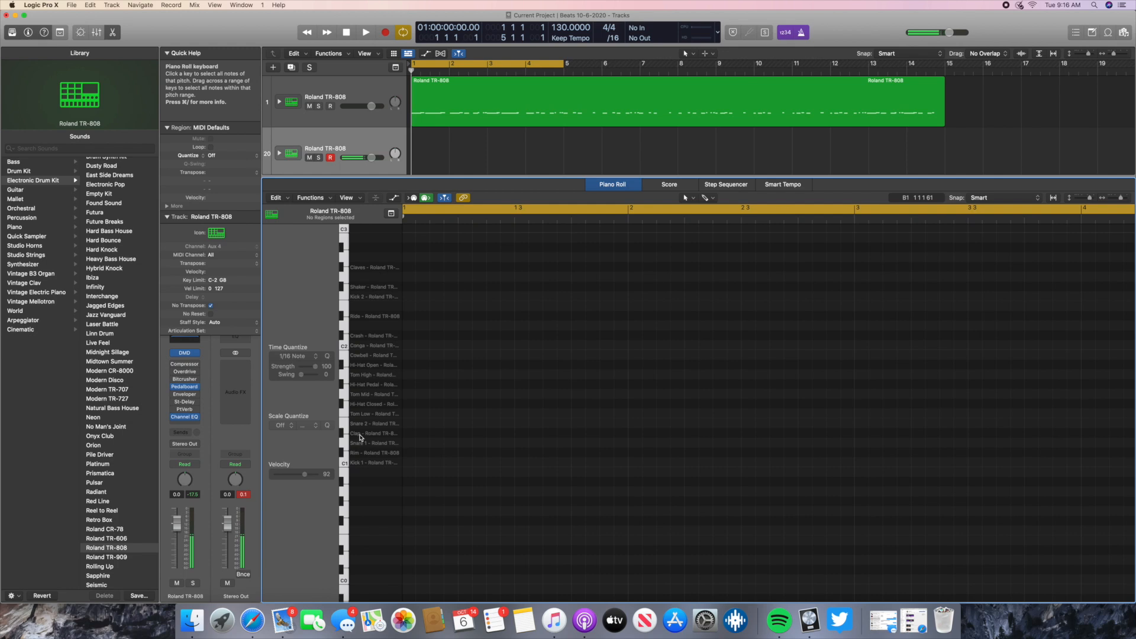
left_click(359, 425)
left_click(359, 415)
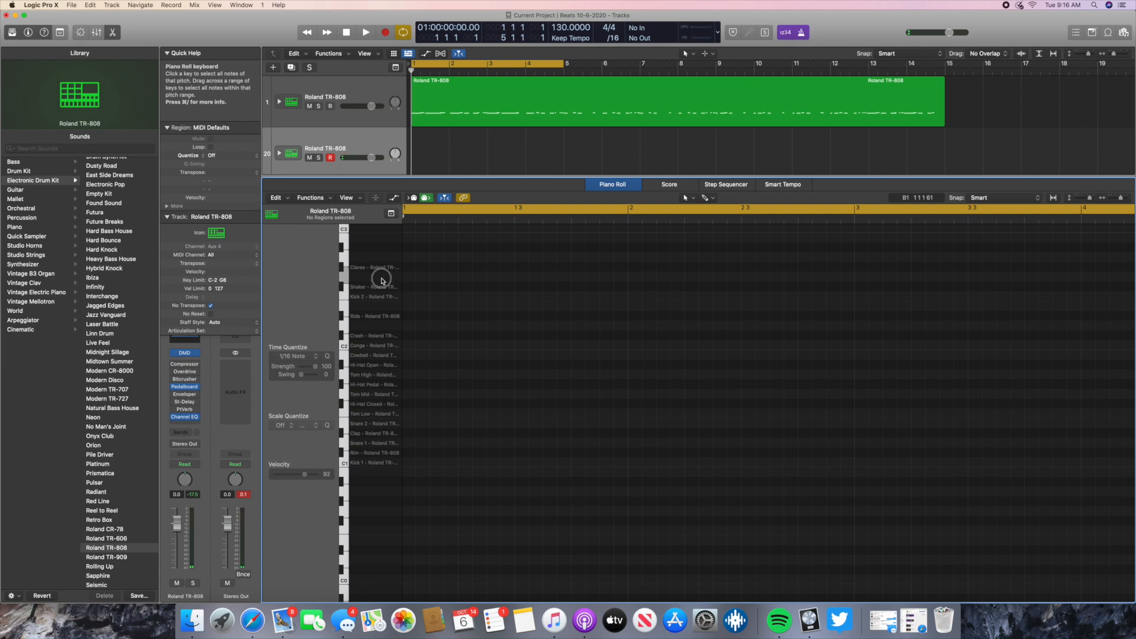
left_click(374, 312)
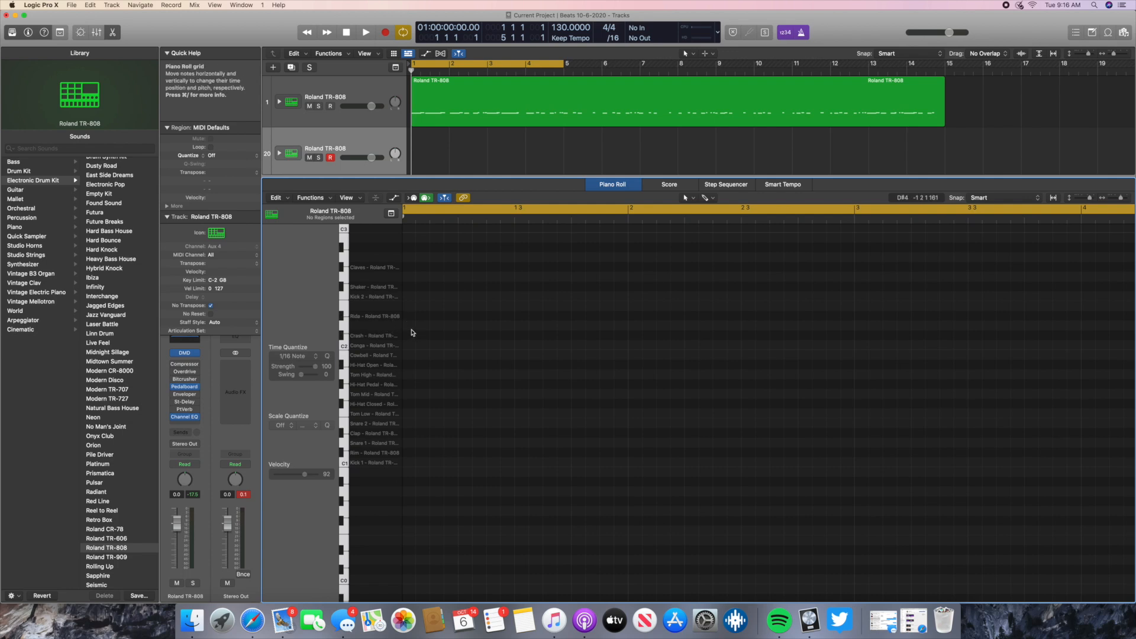
scroll(384, 361, "down", 5)
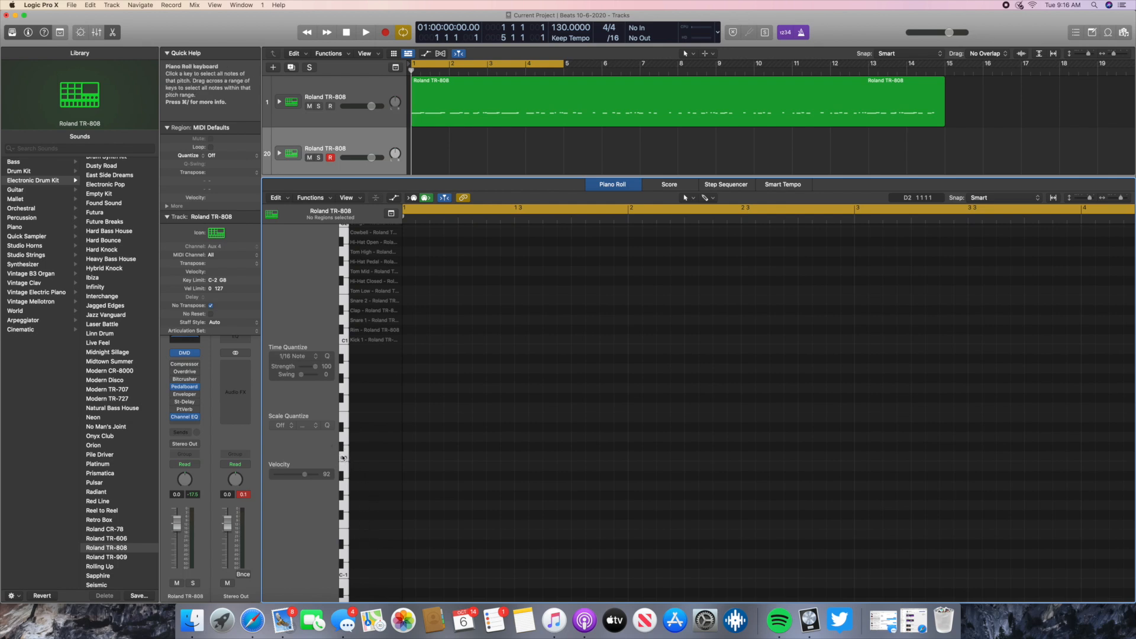
left_click(344, 390)
scroll(379, 359, "up", 5)
scroll(379, 359, "up", 1)
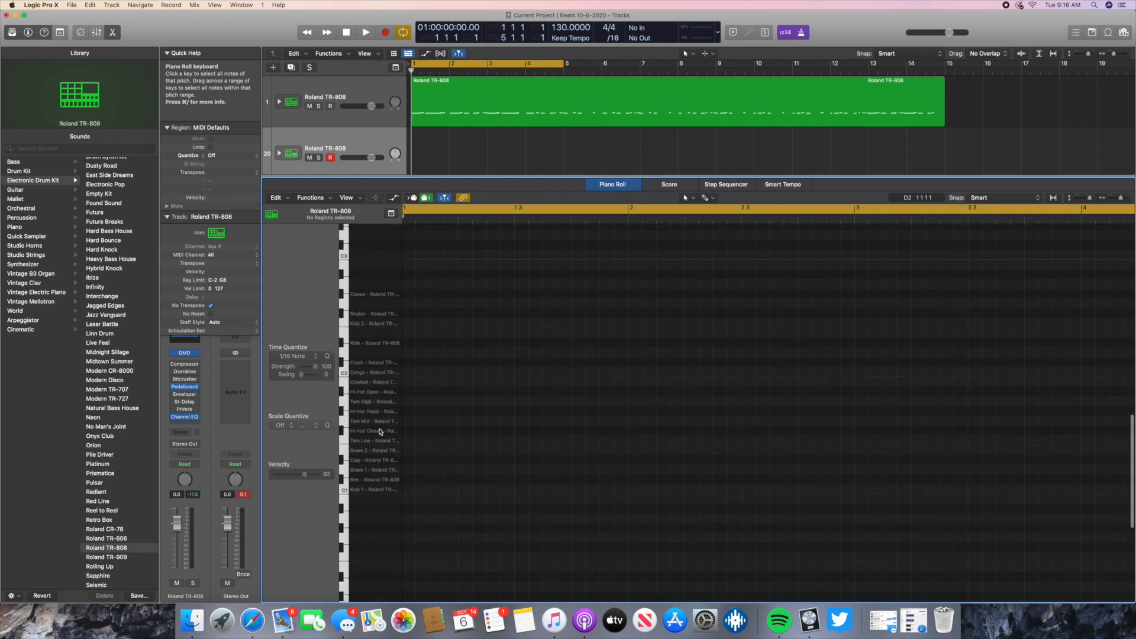
- Create a one-bar Kick 1 note at bar 1 on the second Roland TR-808 track and turn off cycle mode
right_click(408, 495)
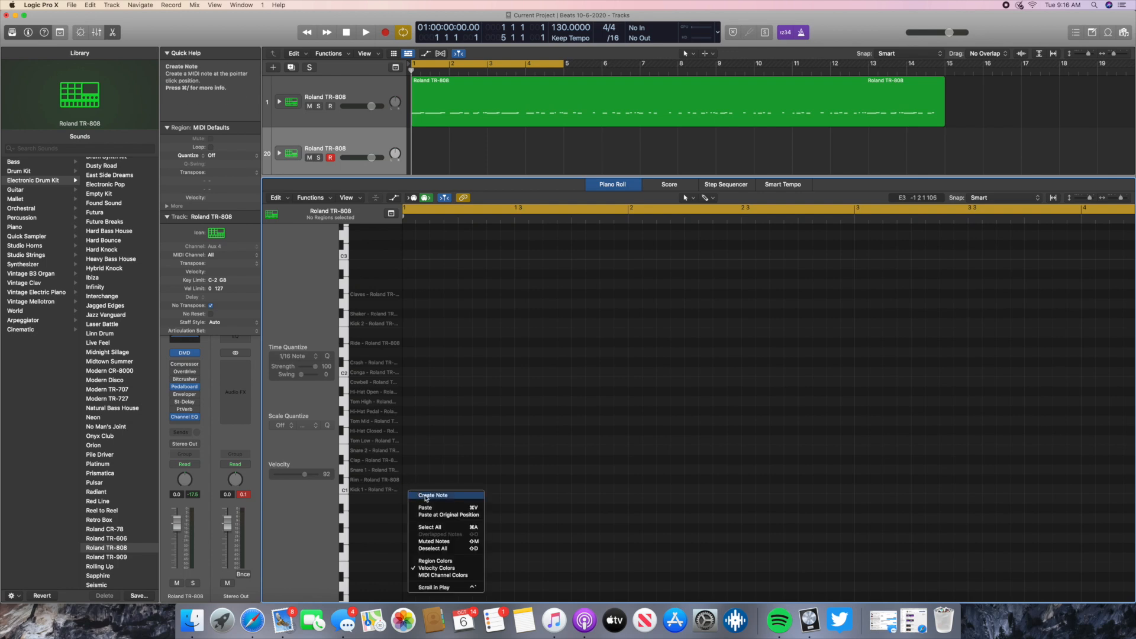
left_click(427, 496)
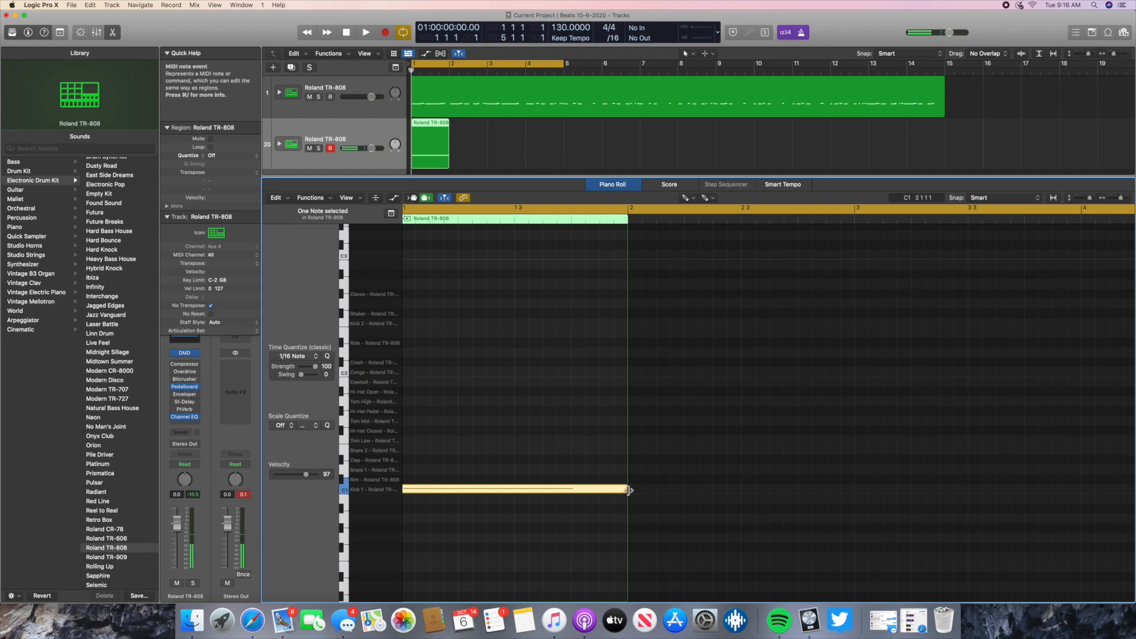
key("c")
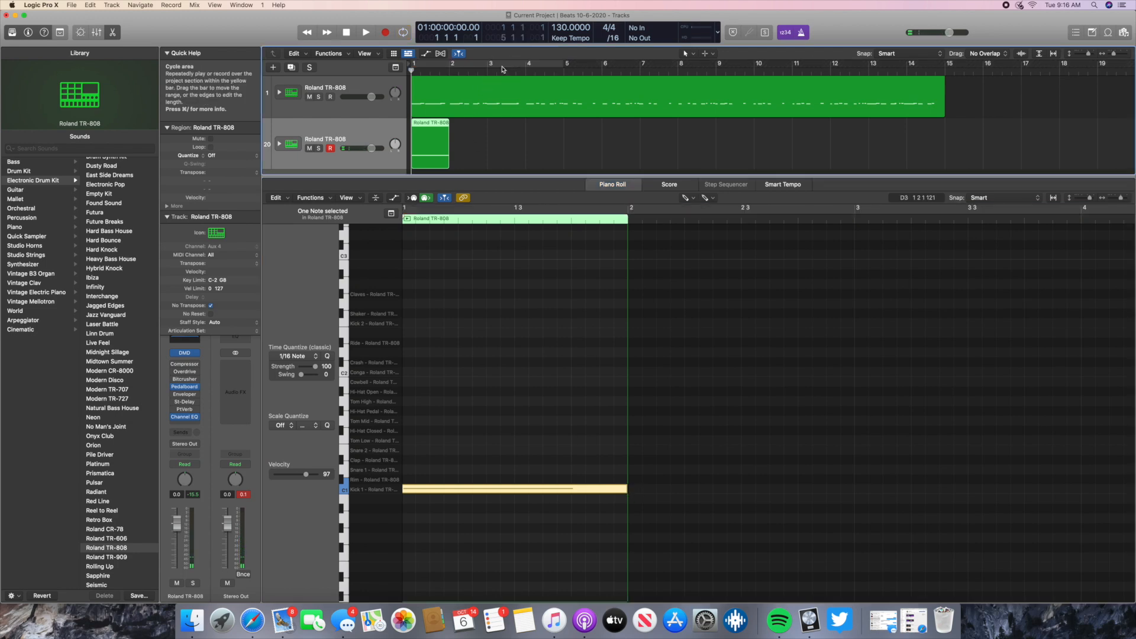
- Shorten the Kick 1 note to about one beat and delete it from the region
left_click_drag(625, 488, 459, 490)
key("Delete")
scroll(412, 494, "right", 1)
scroll(413, 494, "left", 2)
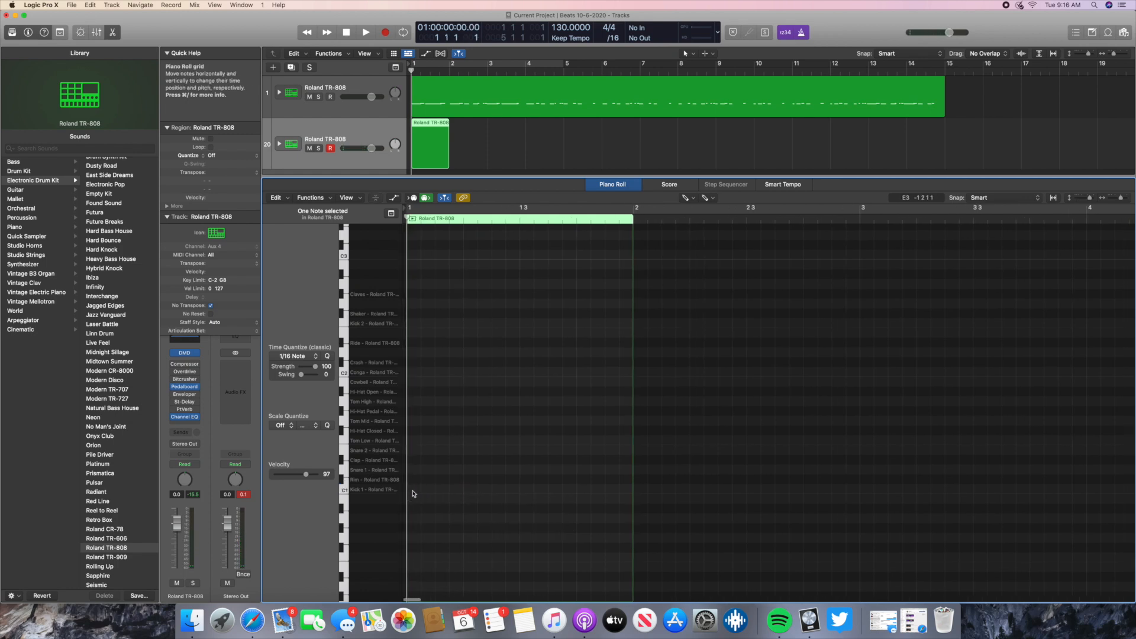
- Try a one-beat Kick 1 note at the start of bar 1 and one slightly after it, deleting each
right_click(412, 494)
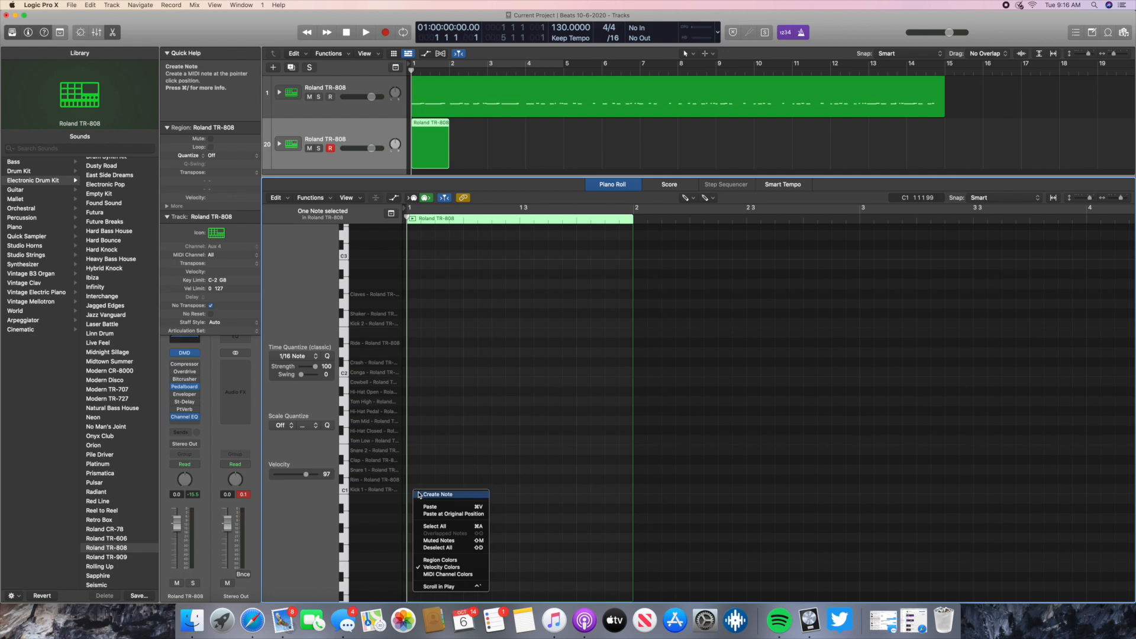
left_click(428, 496)
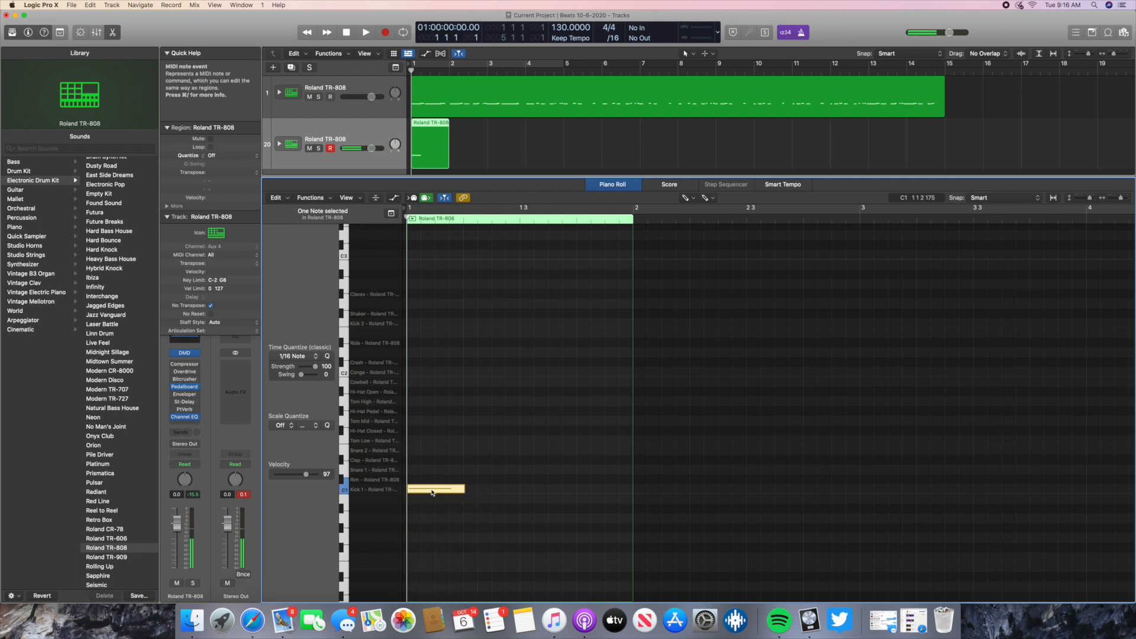
key("Delete")
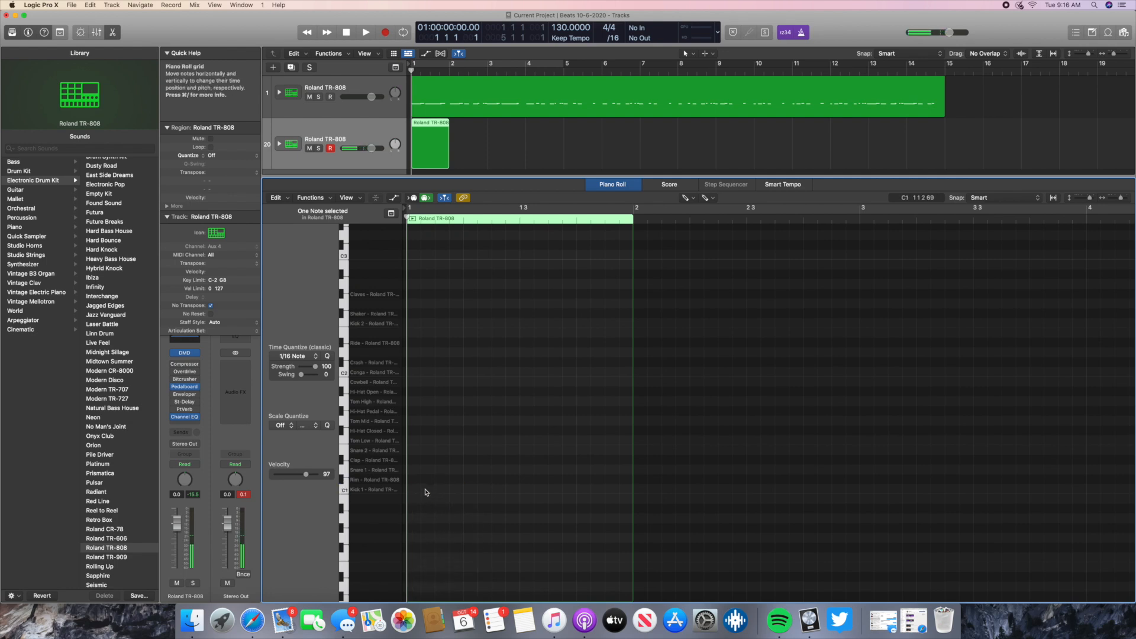
right_click(428, 492)
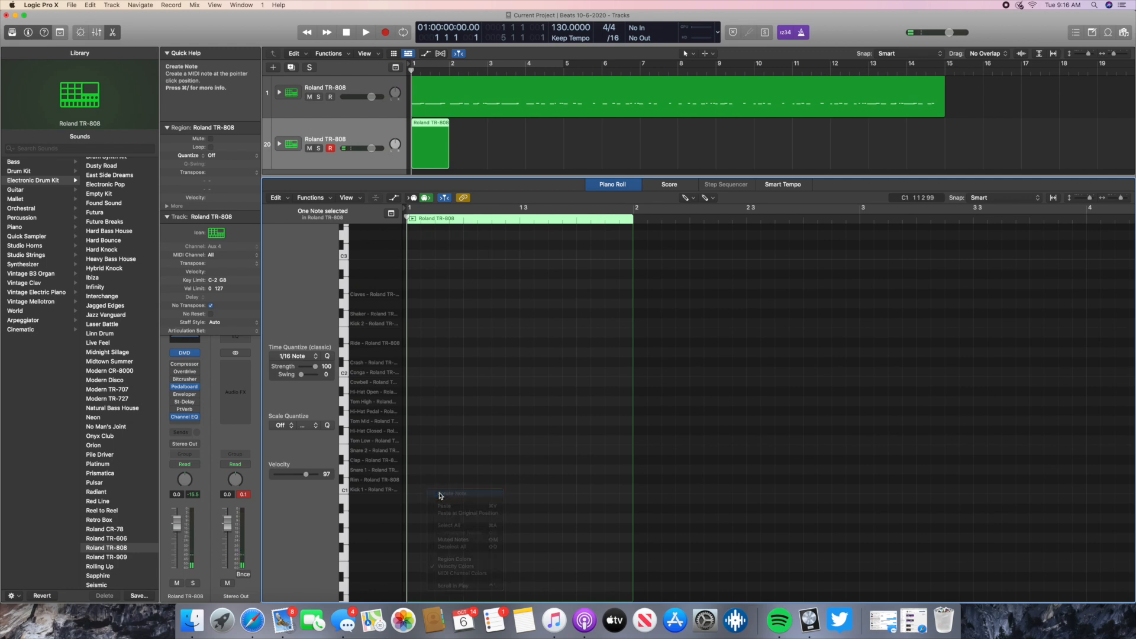
left_click(441, 496)
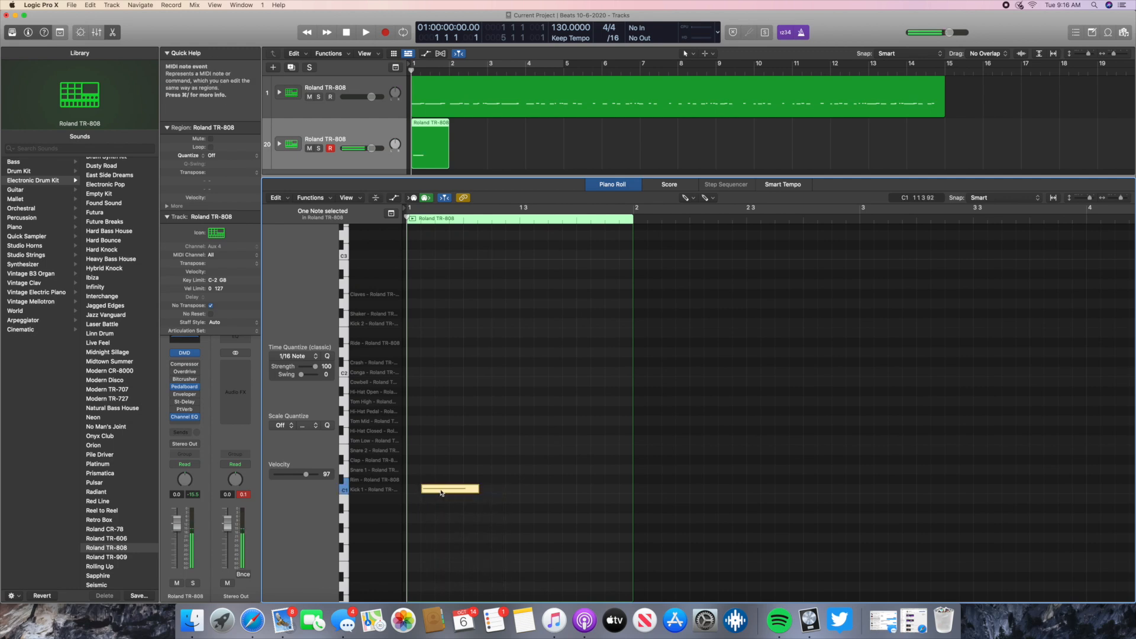
key("Delete")
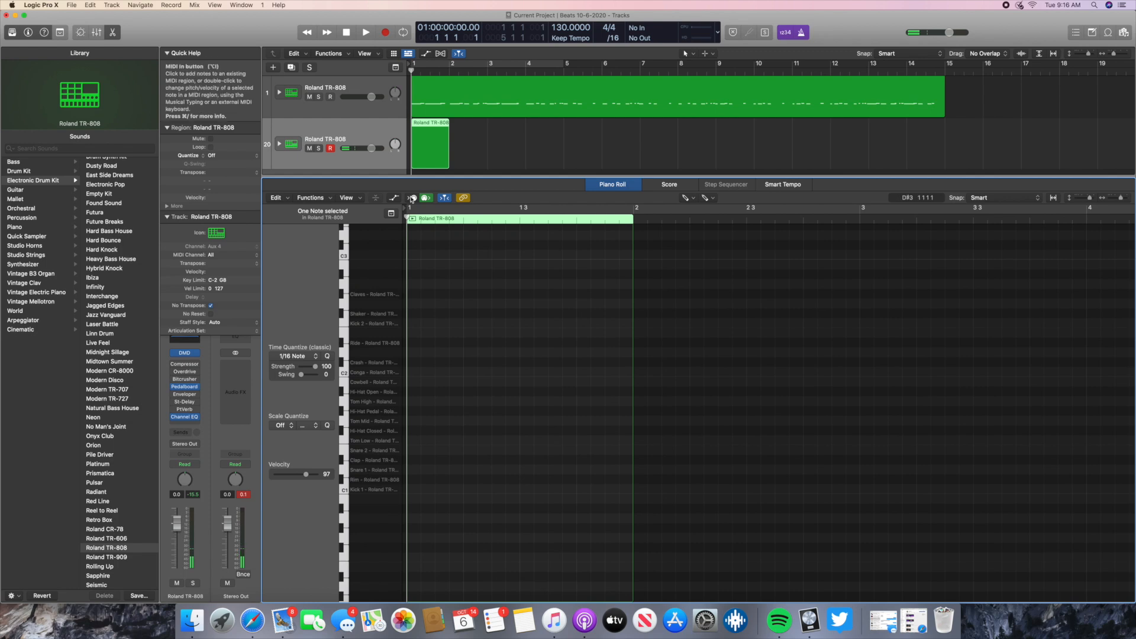
- Create a Kick 1 note about one beat long at the very start of bar 1
right_click(415, 492)
left_click(427, 495)
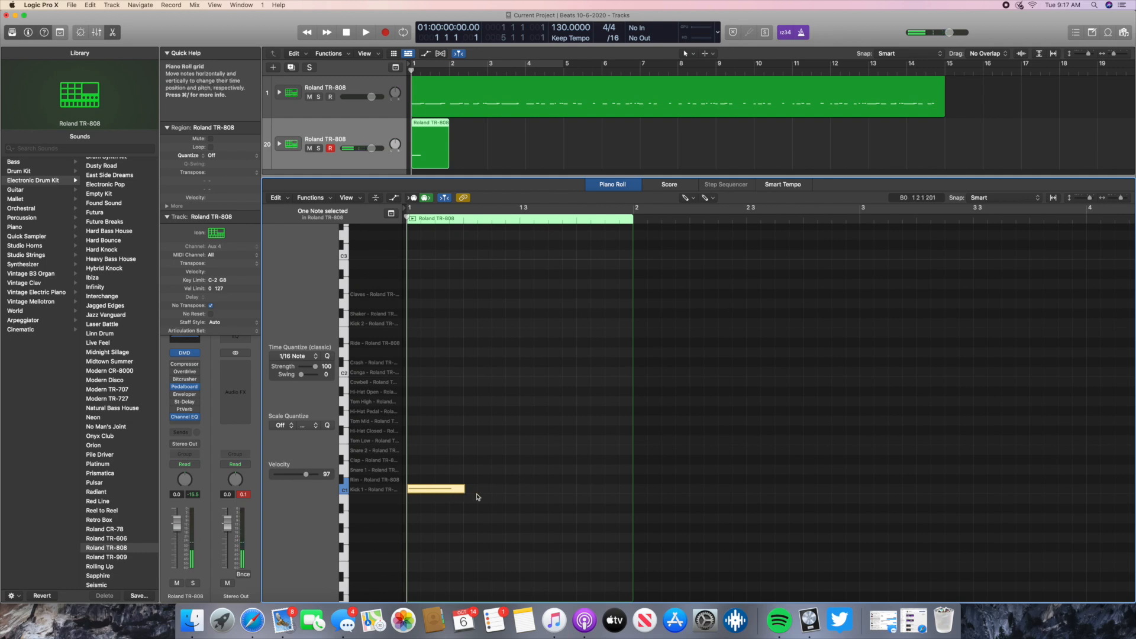
- Create a Kick 1 note about one beat long on beat 3 of bar 1 and extend the region's end to bar 3
left_click(528, 492)
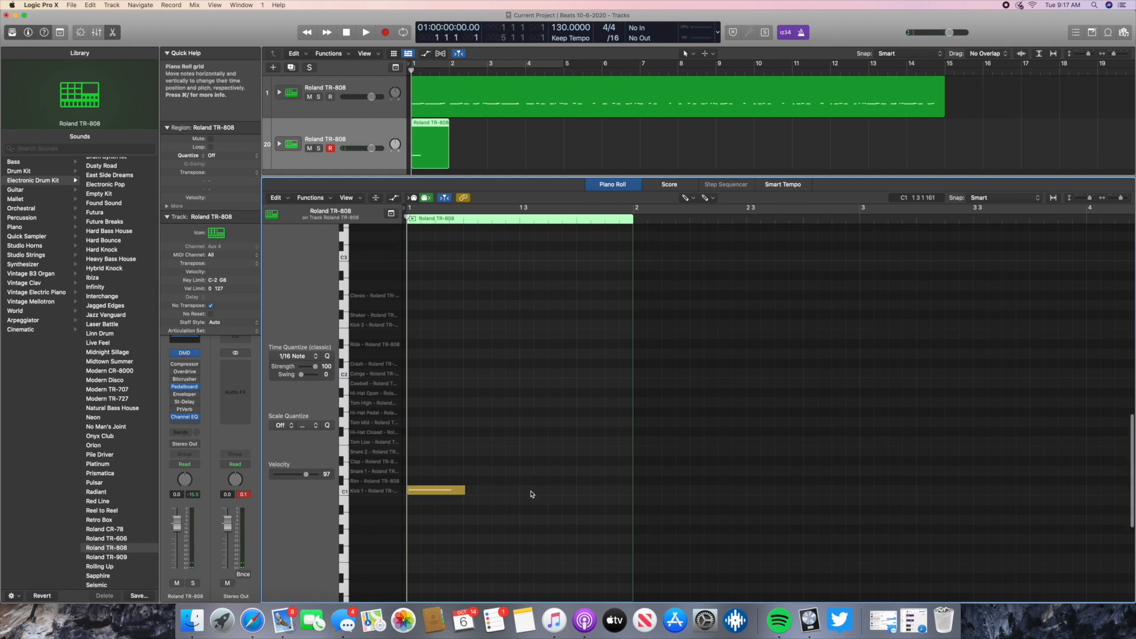
right_click(531, 493)
left_click(548, 497)
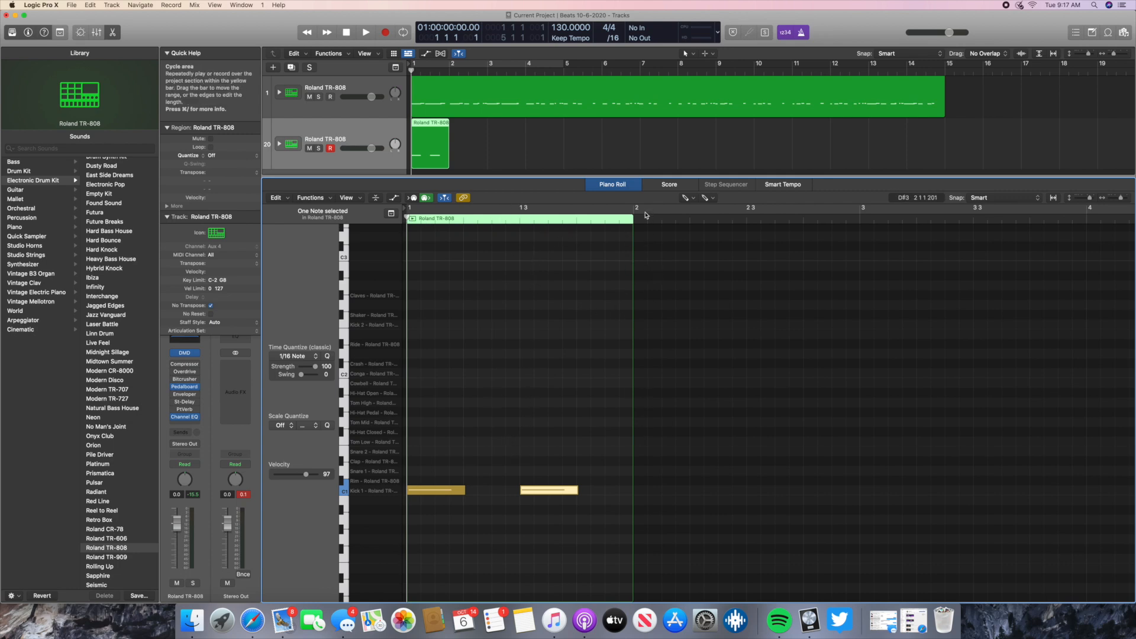
left_click_drag(632, 236, 860, 248)
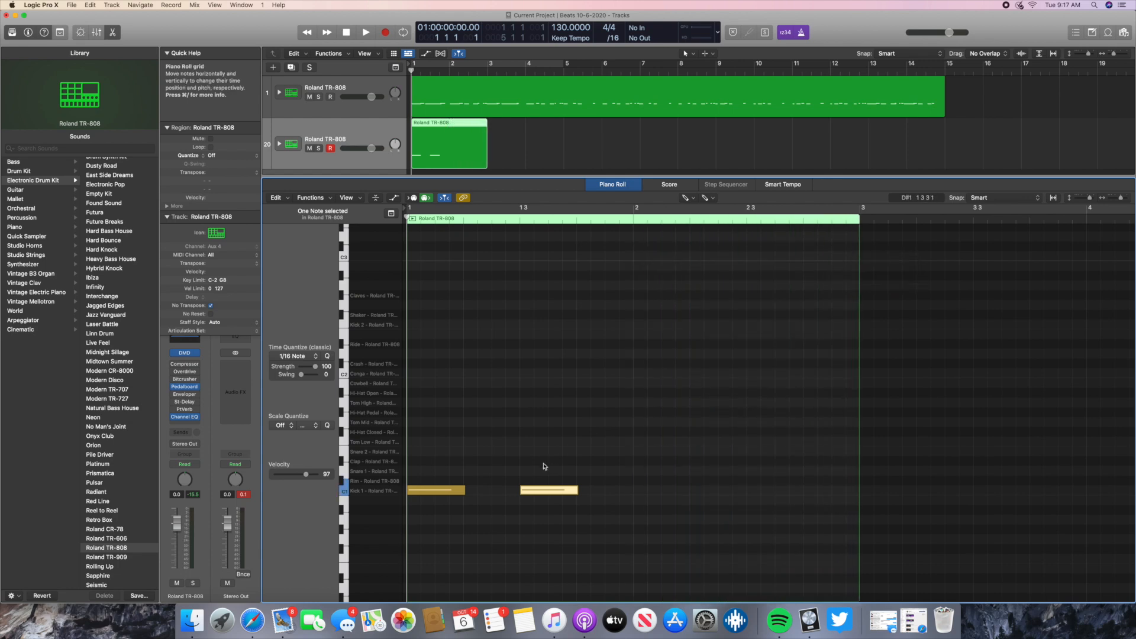
- Create Kick 1 notes about one beat long on beats 1 and 3 of bar 2
left_click(461, 491)
left_click(529, 493)
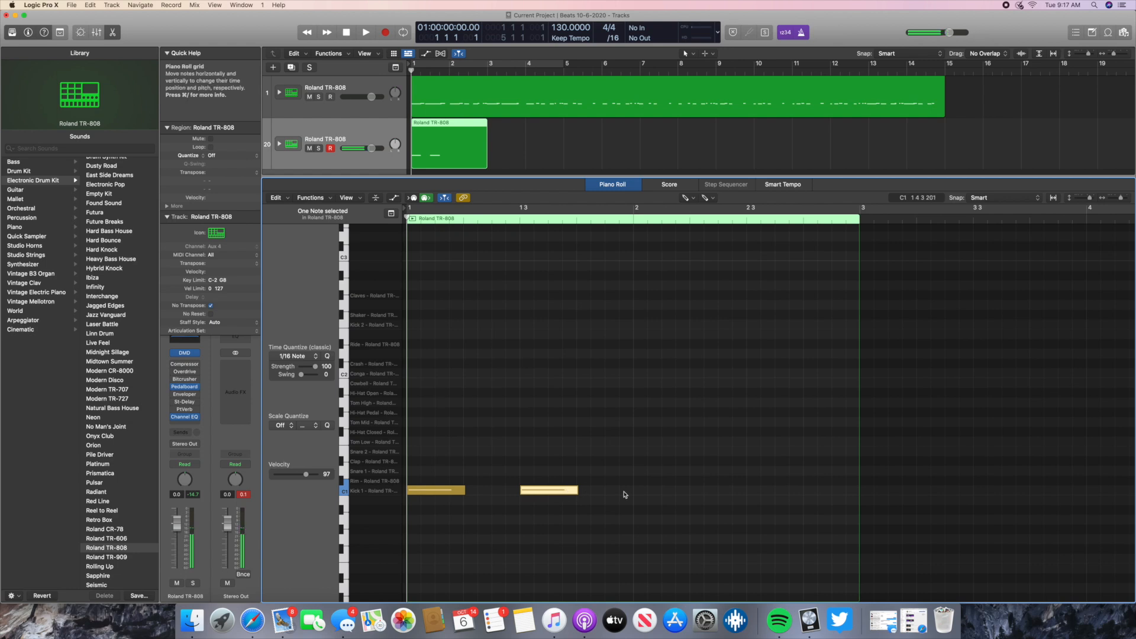
right_click(644, 494)
left_click(665, 496)
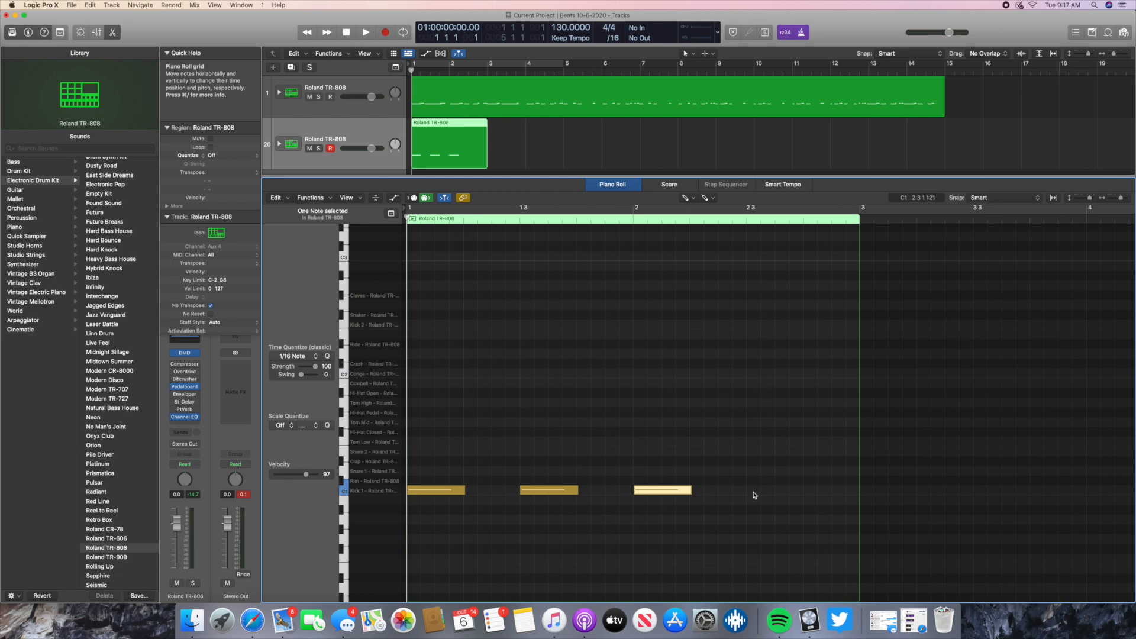
right_click(754, 494)
left_click(773, 497)
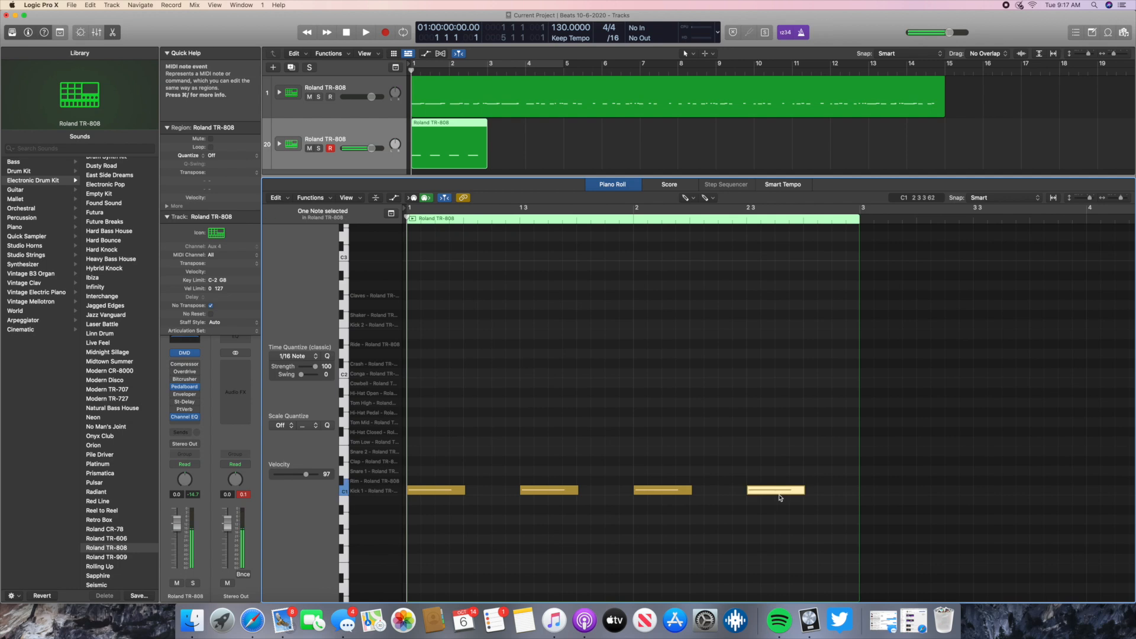
- Set the cycle range from bar 1 to bar 3 and start playback
left_click(564, 65)
left_click_drag(567, 66, 491, 71)
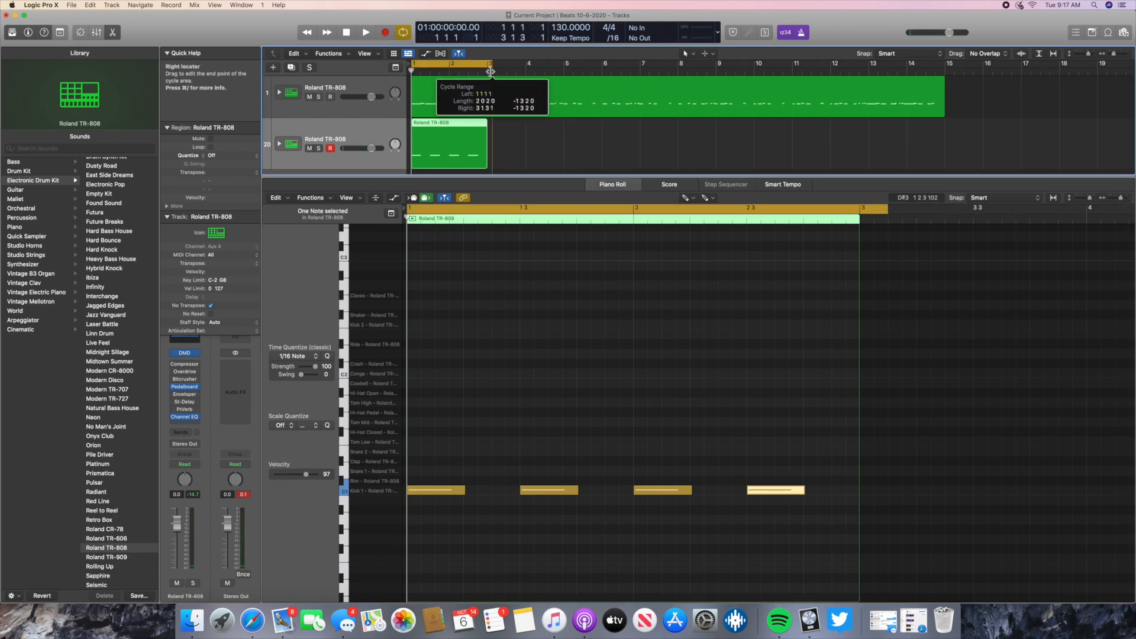
left_click(366, 35)
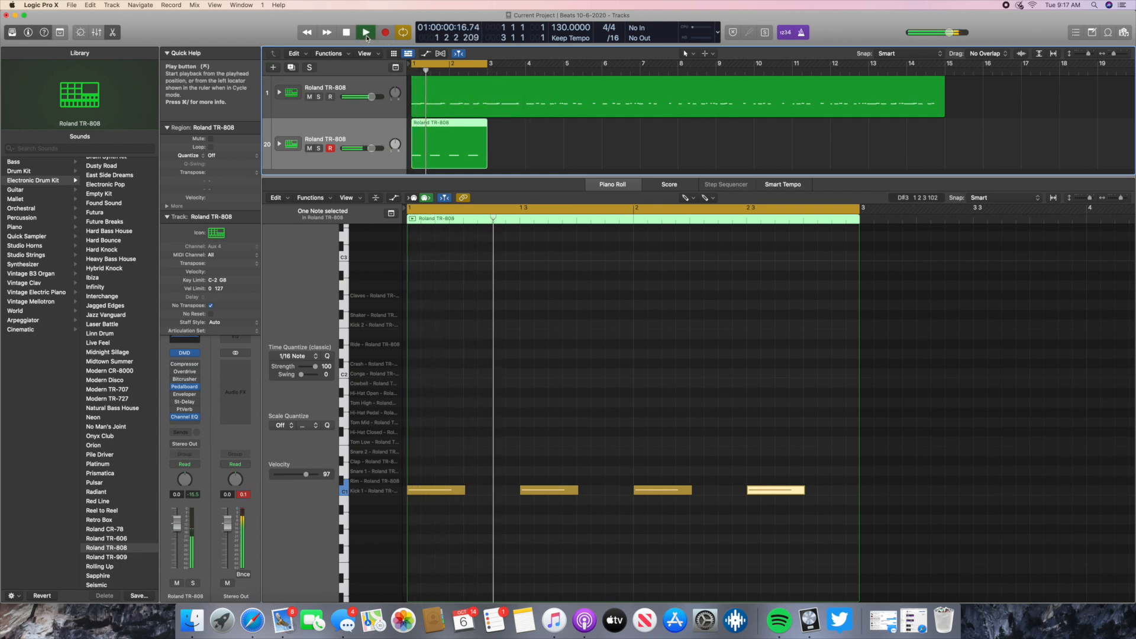
- Mute the first Roland TR-808 track, turn off the metronome, and replay the kick pattern from the start before stopping
left_click(310, 96)
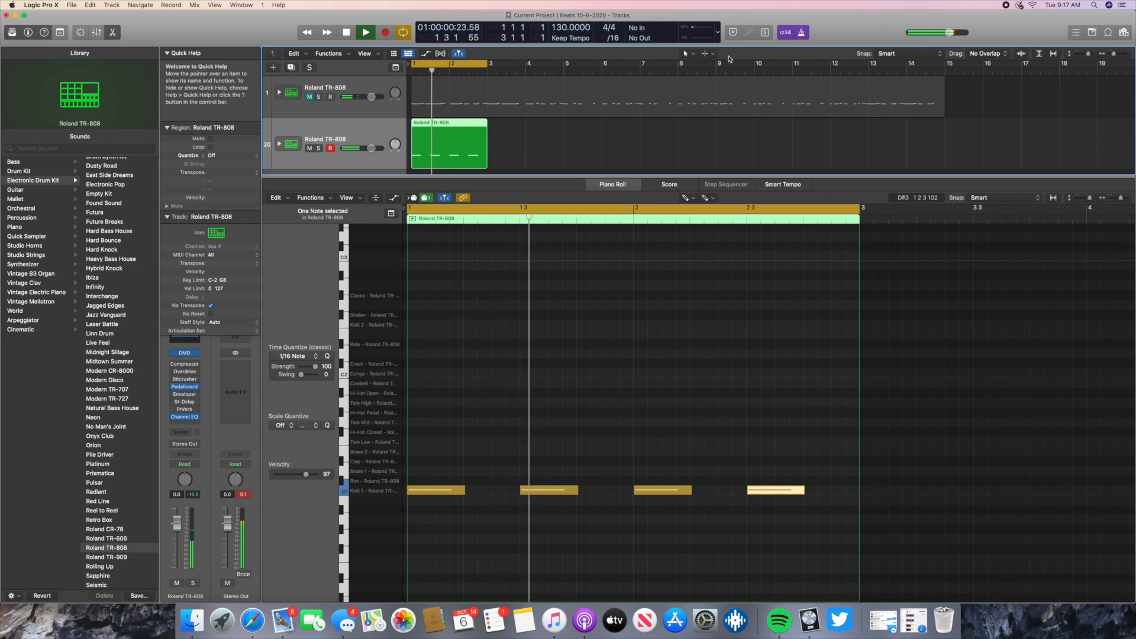
left_click(803, 33)
left_click(347, 34)
left_click(345, 33)
left_click(367, 33)
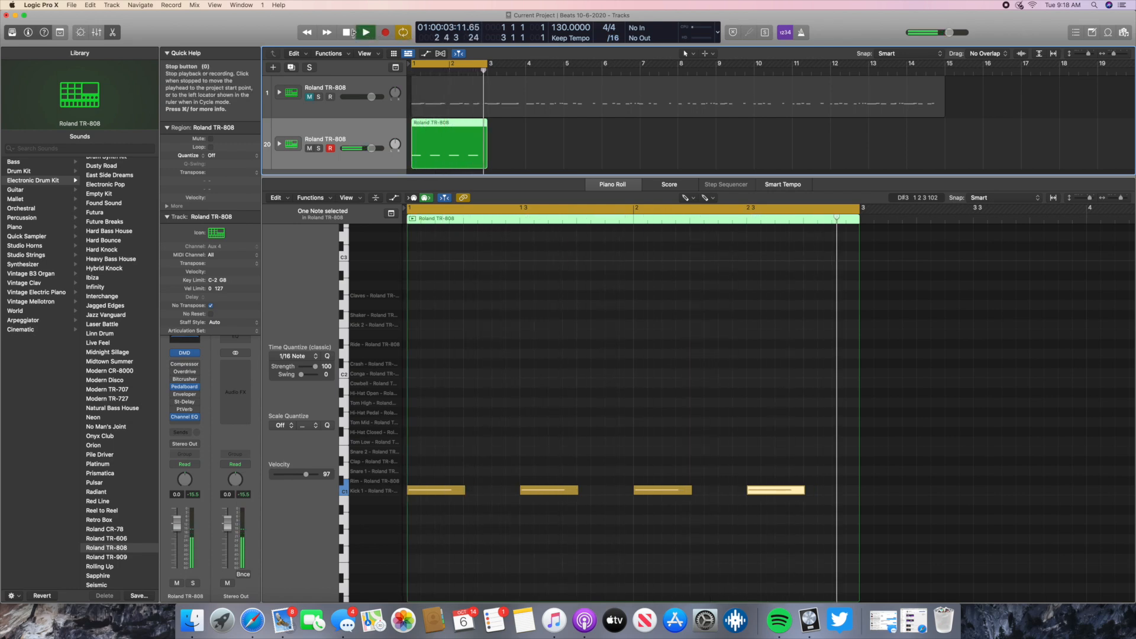
left_click(346, 33)
left_click(346, 33)
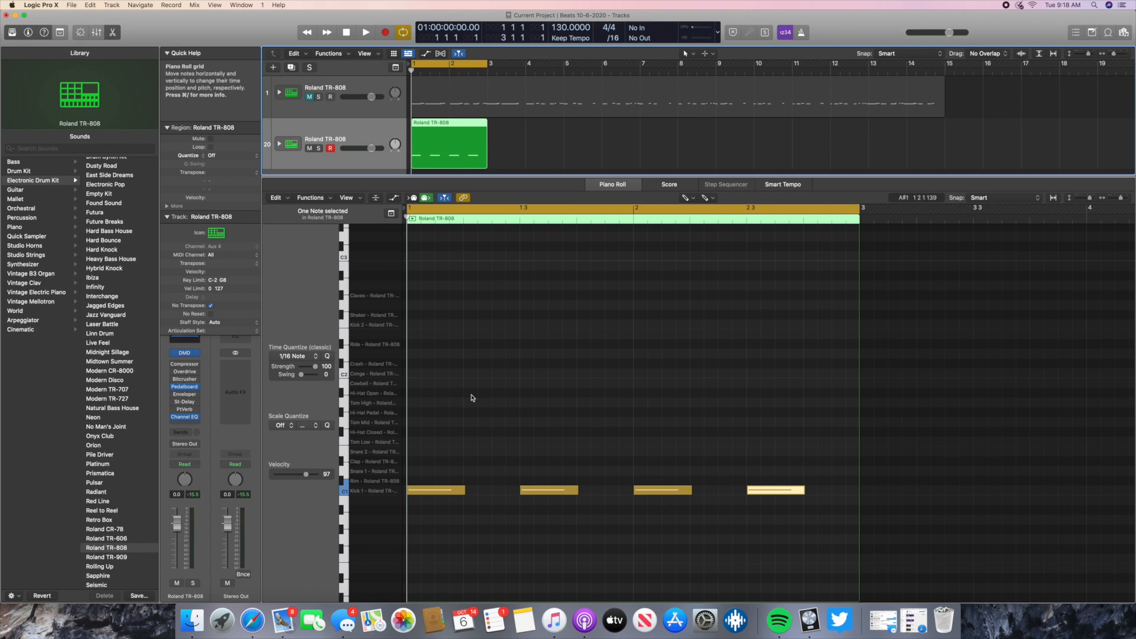
- Audition the kit's snare and hi-hat sounds and create a one-beat Snare 1 note on beat 2 of bar 1
left_click(355, 473)
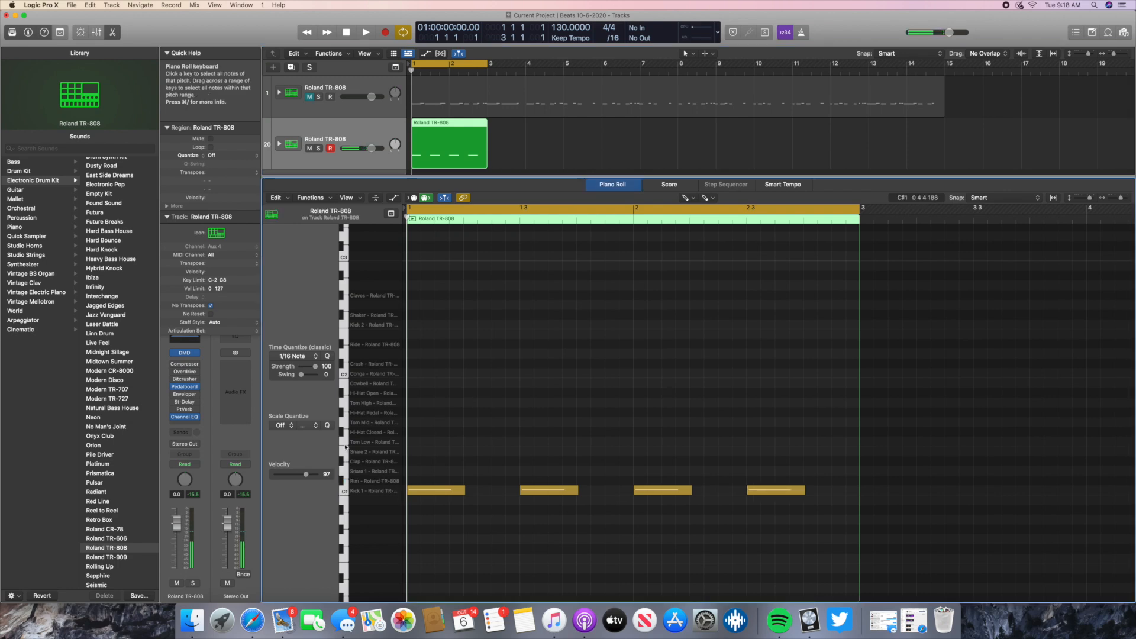
left_click(343, 393)
left_click(347, 473)
left_click(346, 472)
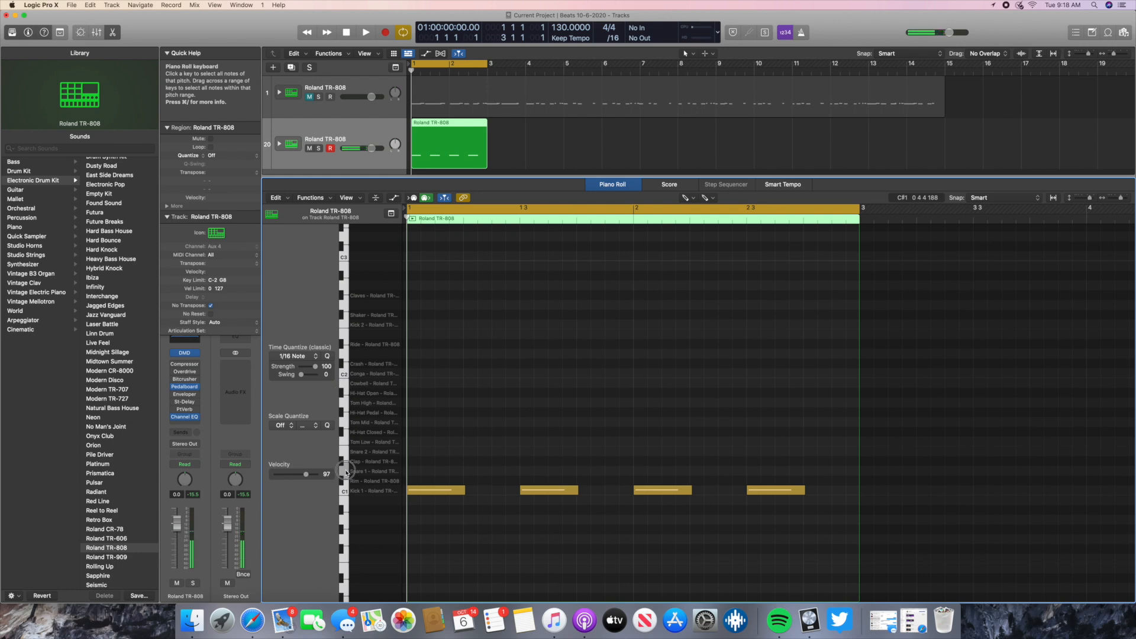
right_click(471, 476)
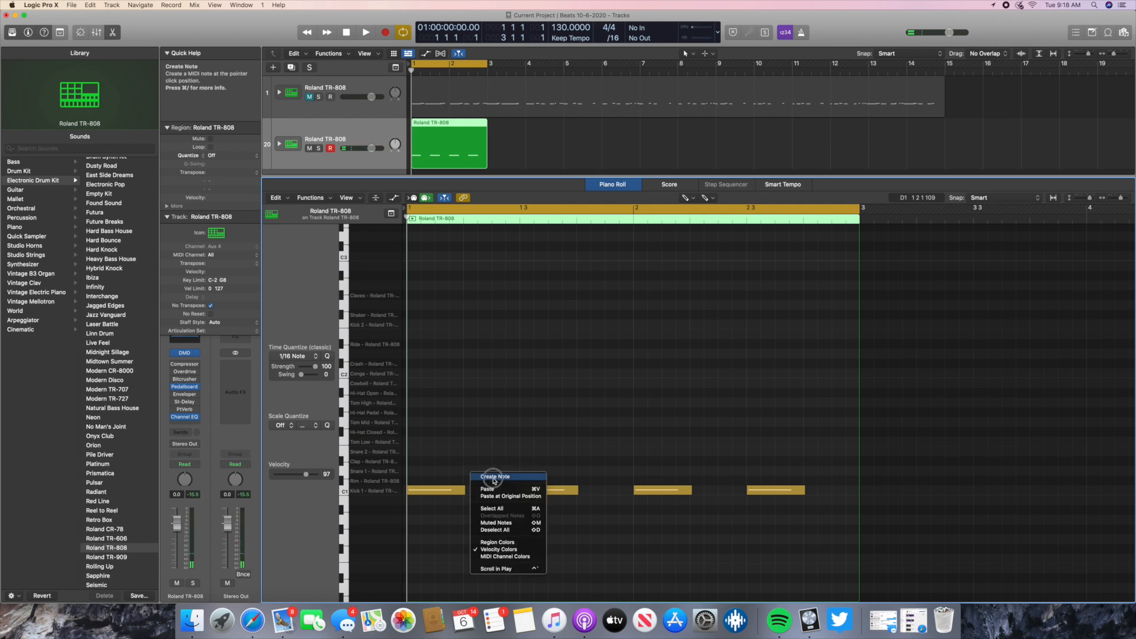
left_click(495, 477)
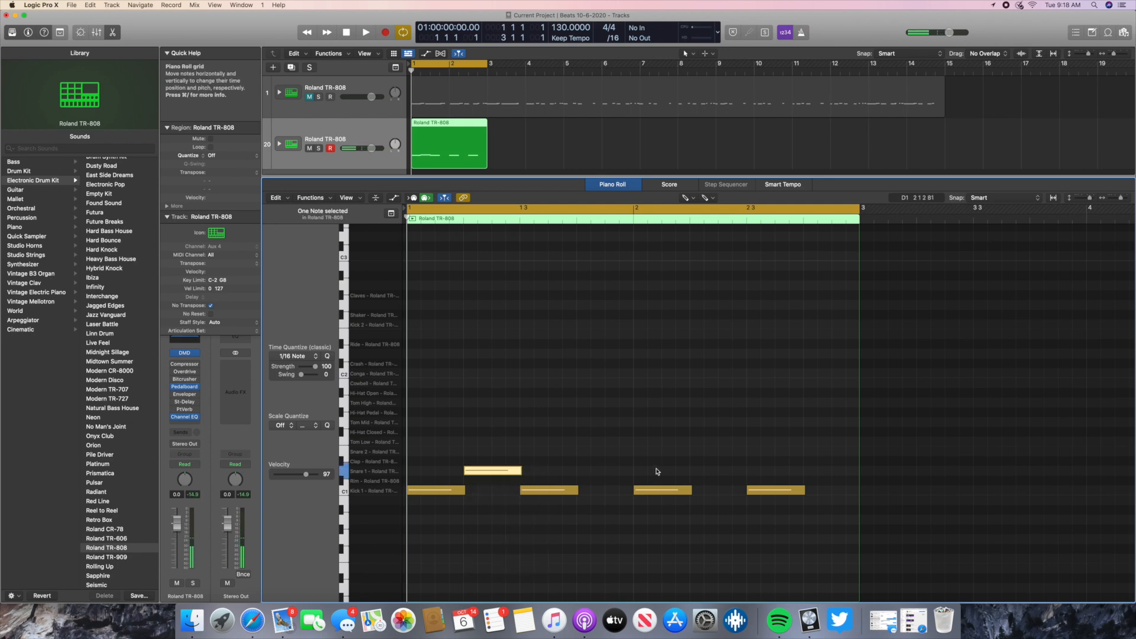
- Create a one-beat Snare 1 note on beat 2 of bar 2 and play back the kick and snare pattern
left_click(696, 472)
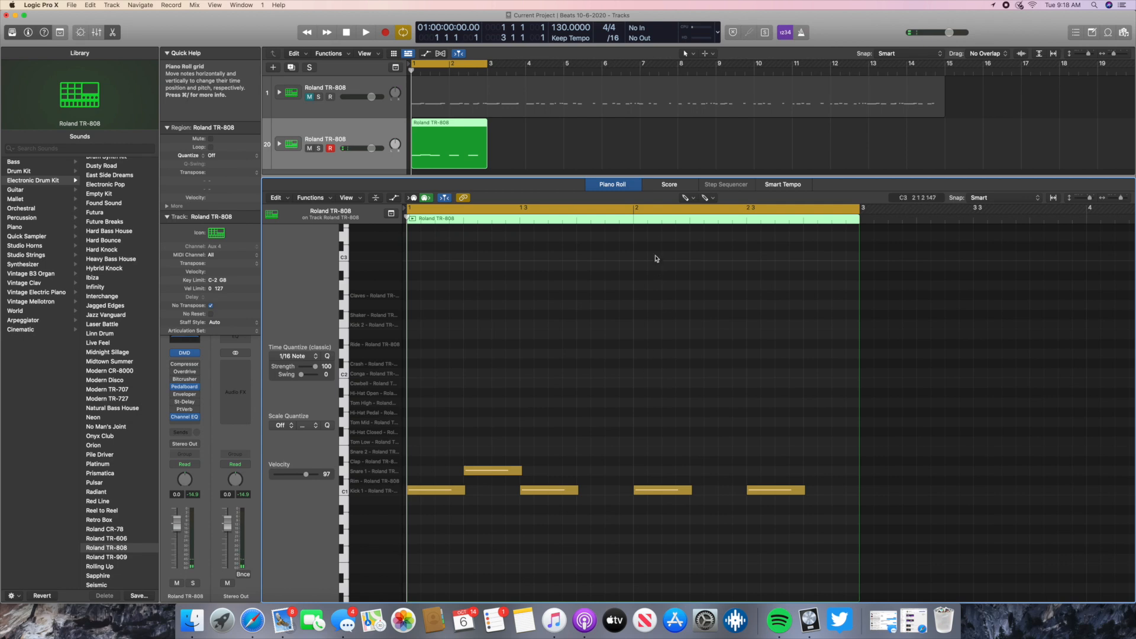
right_click(697, 473)
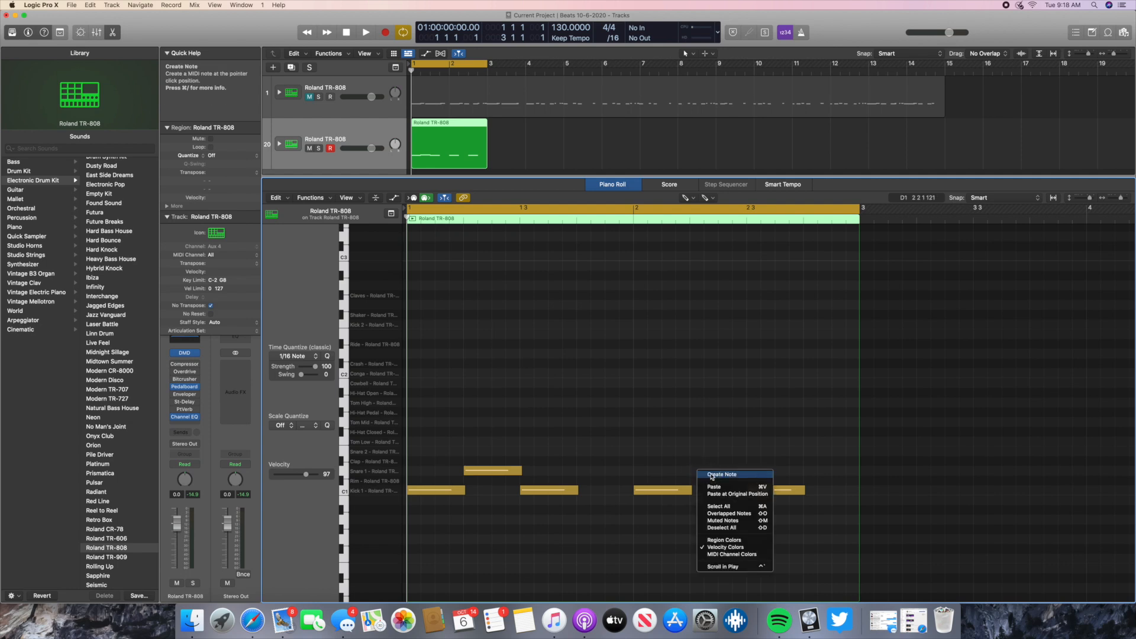
left_click(712, 476)
left_click(365, 33)
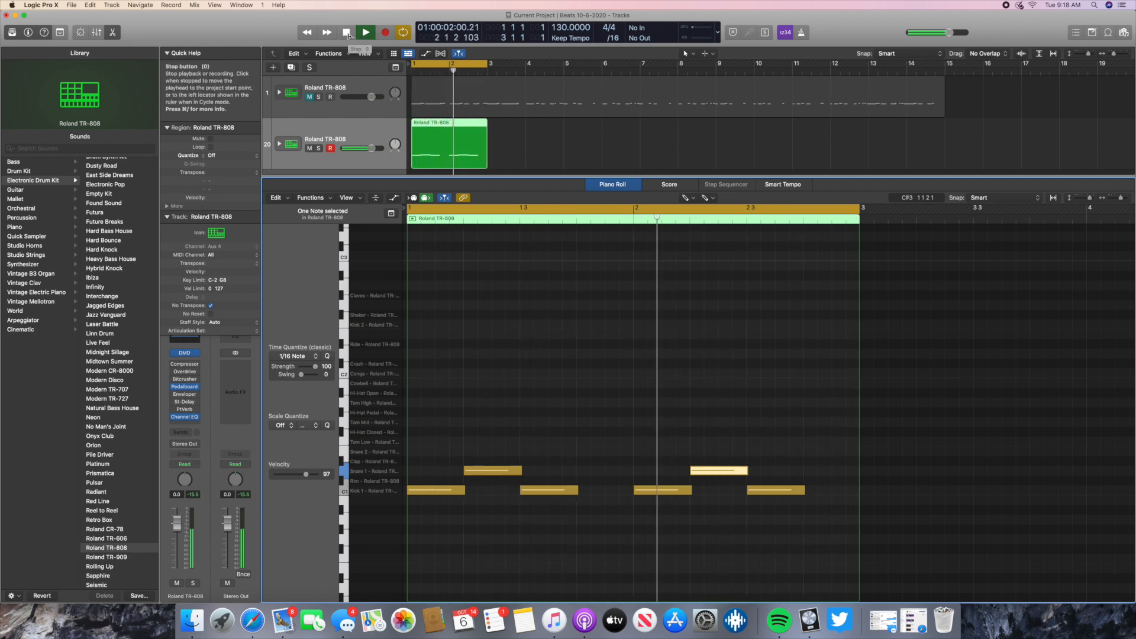
left_click(347, 32)
left_click(347, 32)
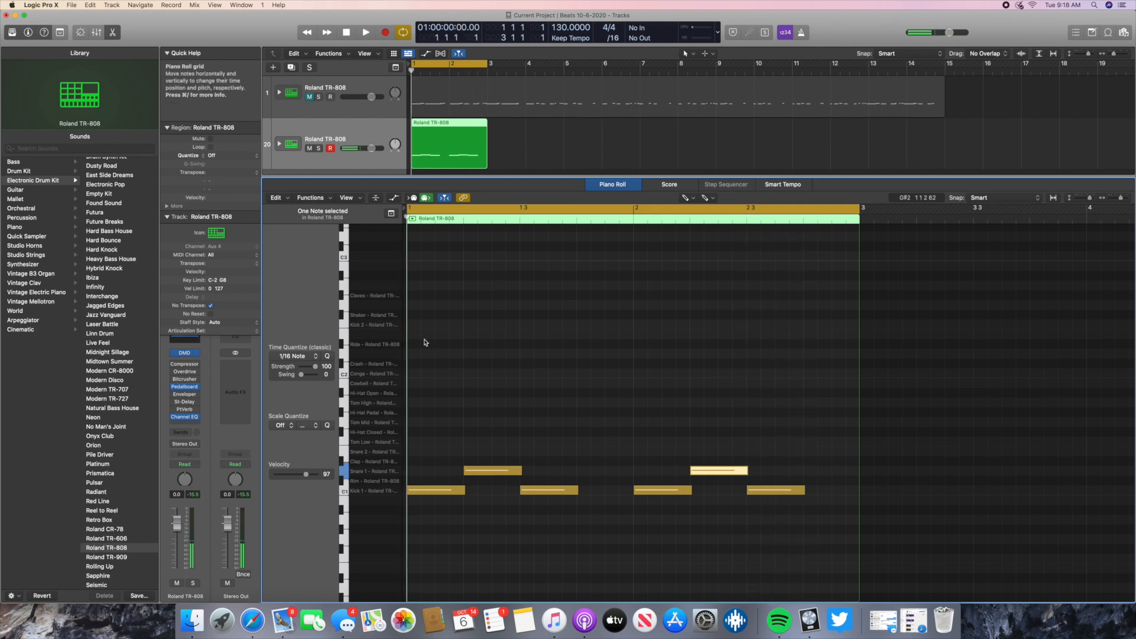
- Create a Hi-Hat Pedal note at bar 1 shortened to about a quarter beat, and a second one half a beat after it
left_click(341, 414)
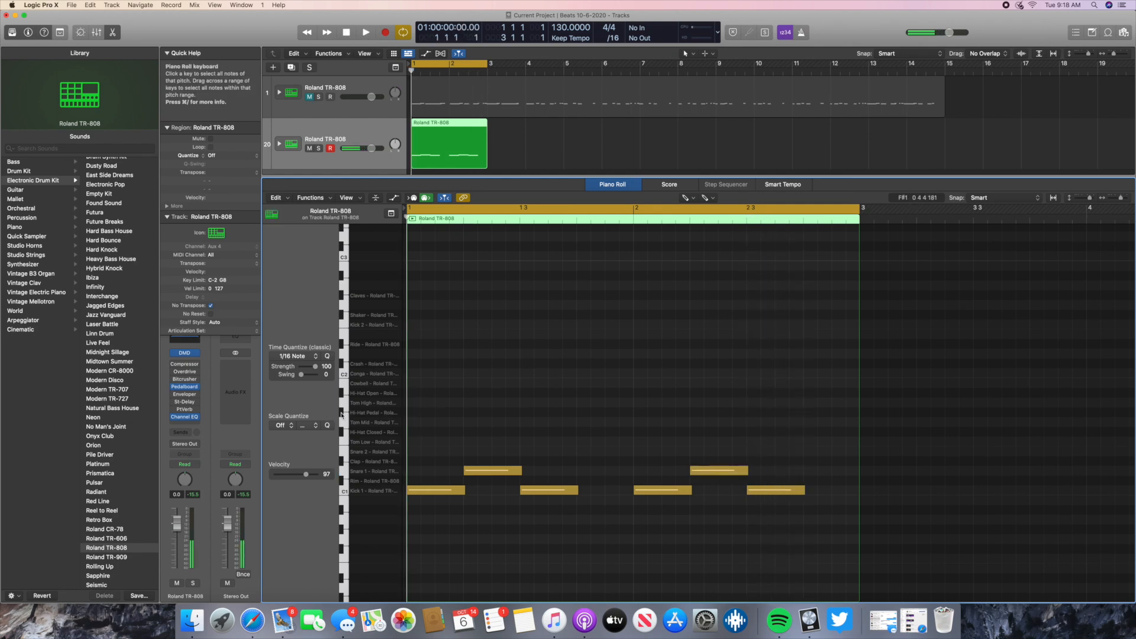
right_click(412, 413)
left_click(430, 417)
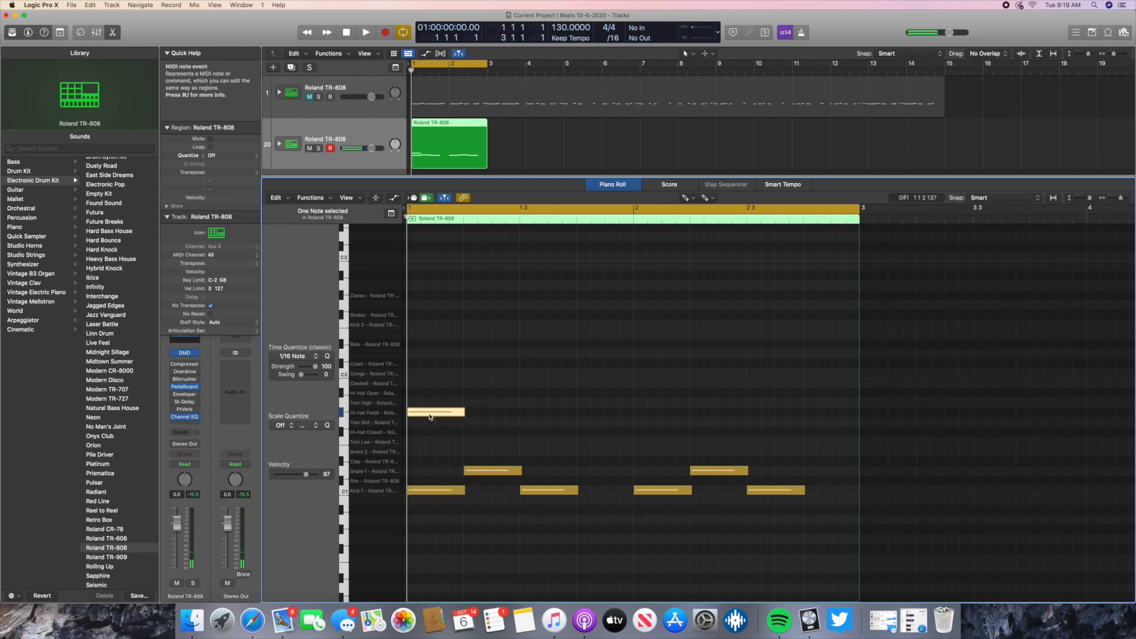
left_click_drag(463, 416, 419, 419)
right_click(443, 413)
left_click(459, 418)
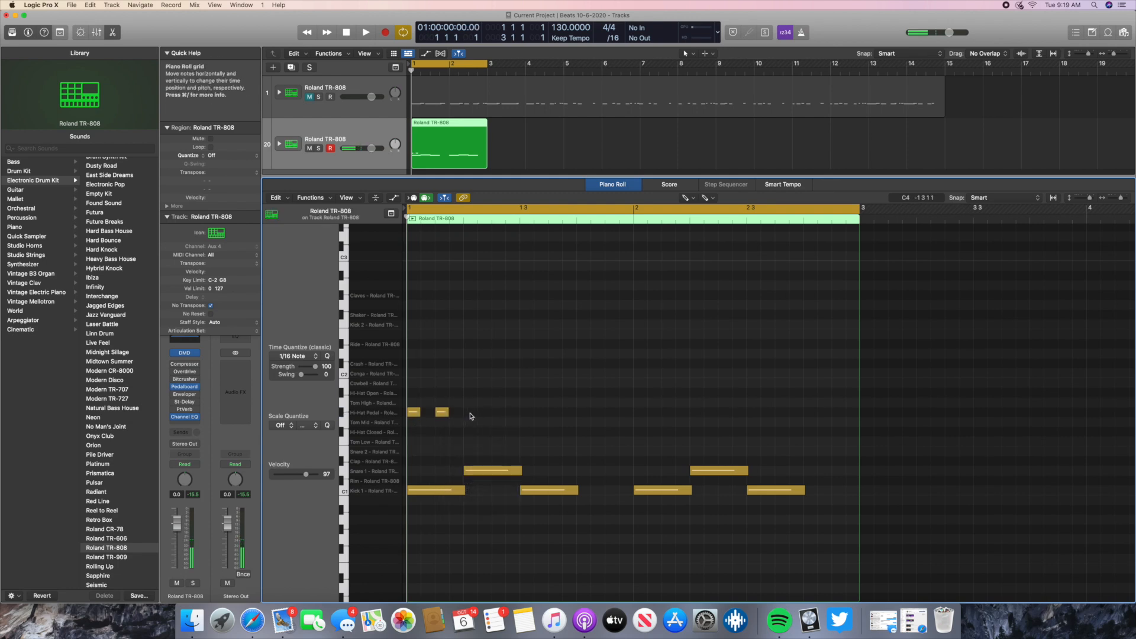
- Fill the rest of bar 1 with six more short Hi-Hat Pedal notes, one every half beat
right_click(474, 416)
left_click(487, 417)
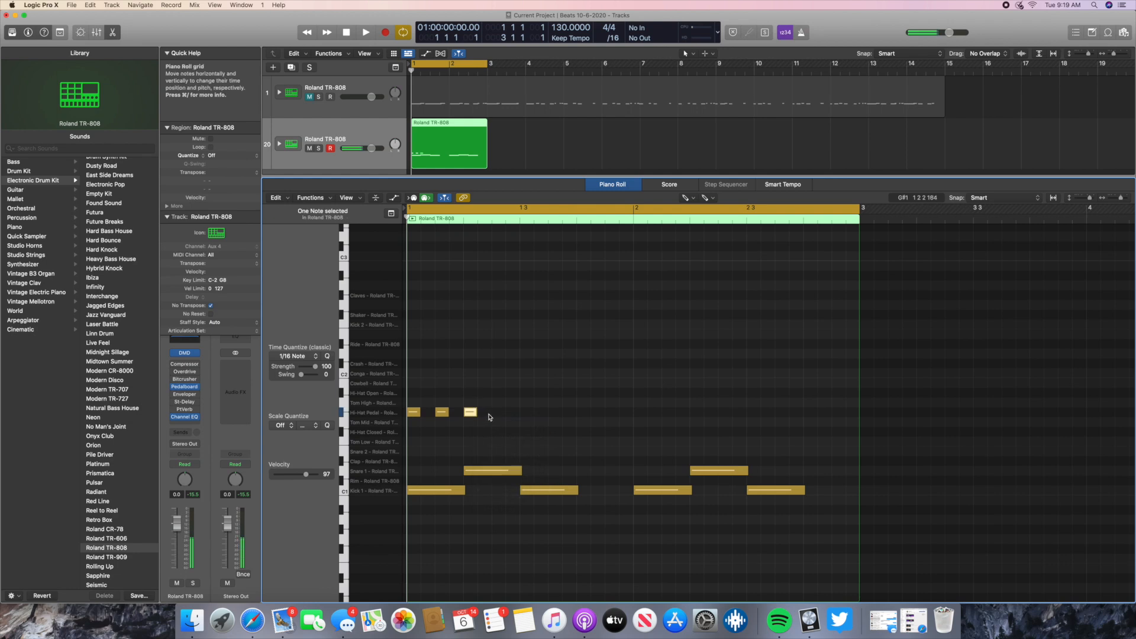
right_click(497, 416)
left_click(512, 419)
right_click(528, 416)
left_click(543, 418)
right_click(555, 416)
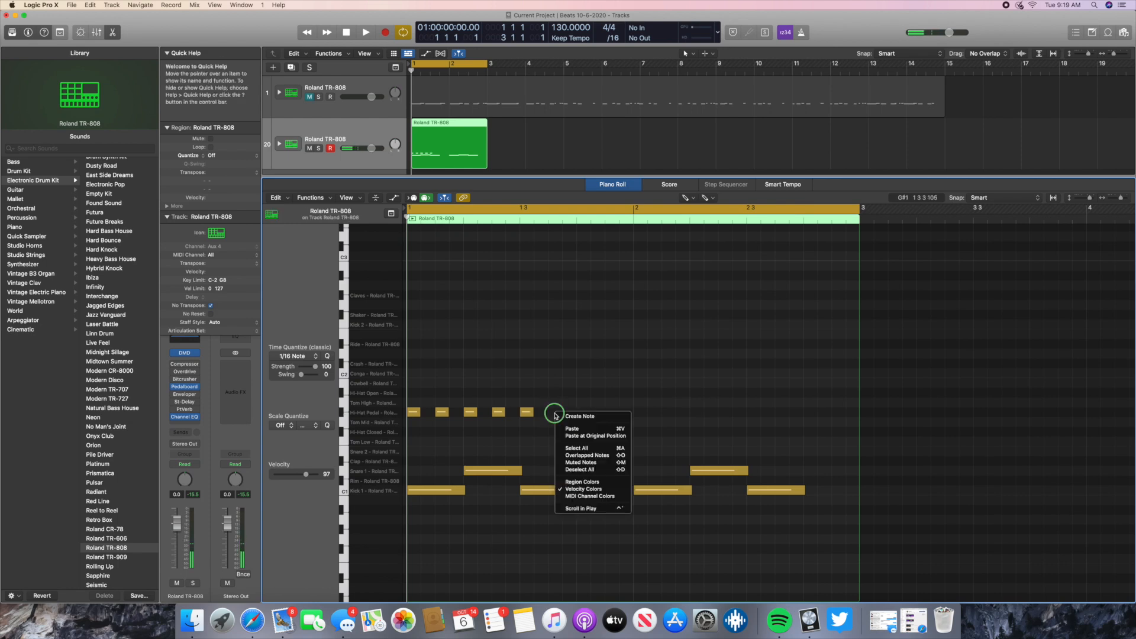
left_click(569, 417)
right_click(583, 416)
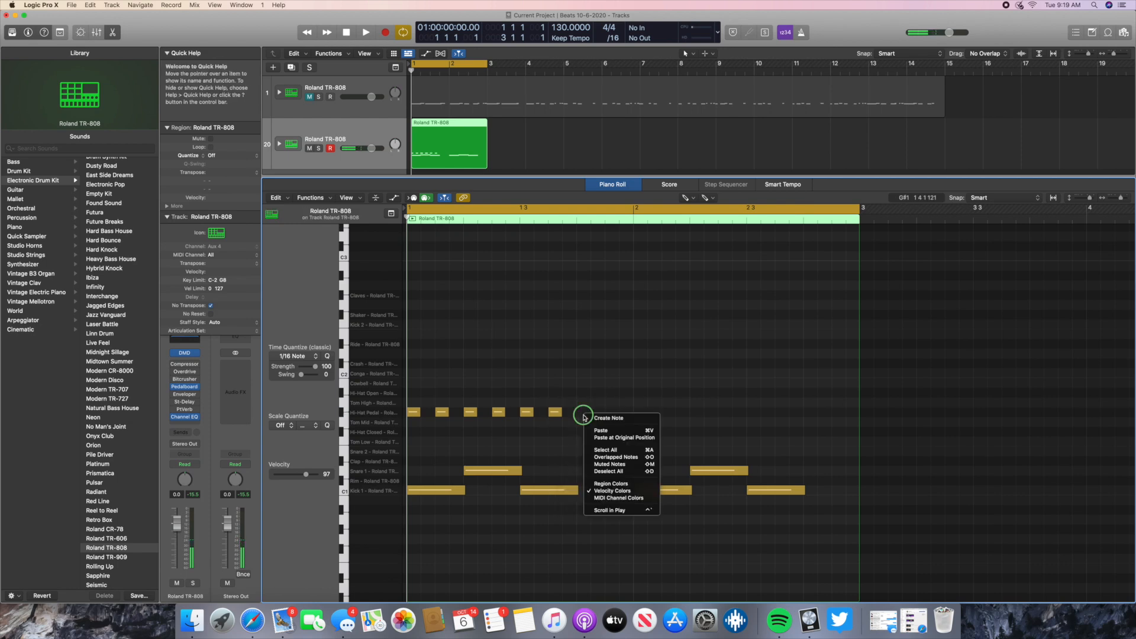
left_click(598, 418)
right_click(610, 415)
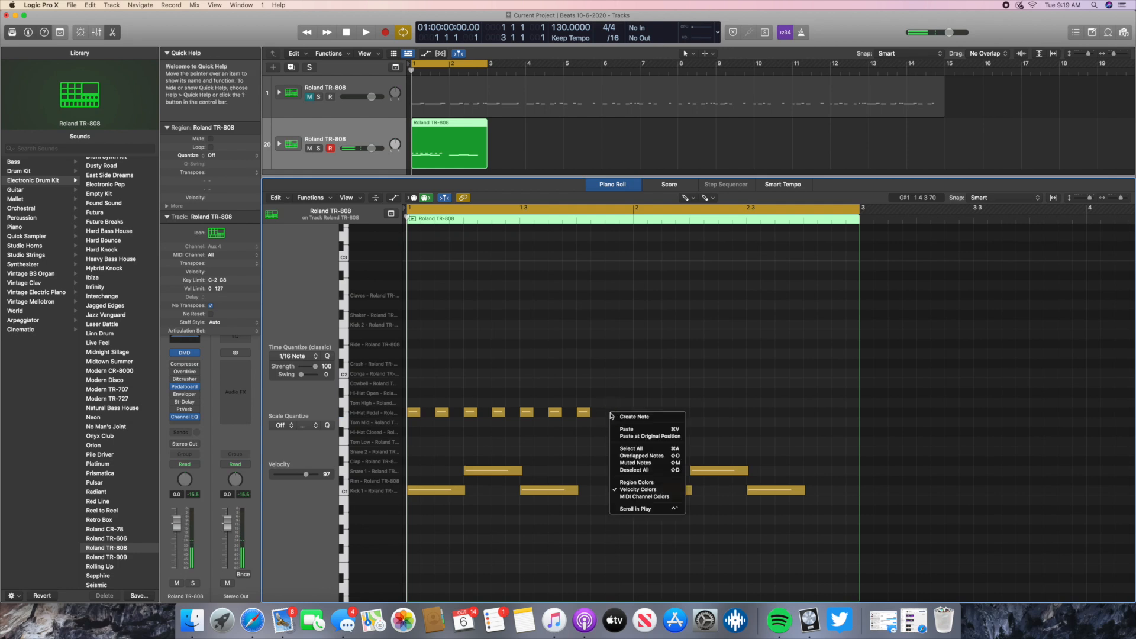
left_click(626, 417)
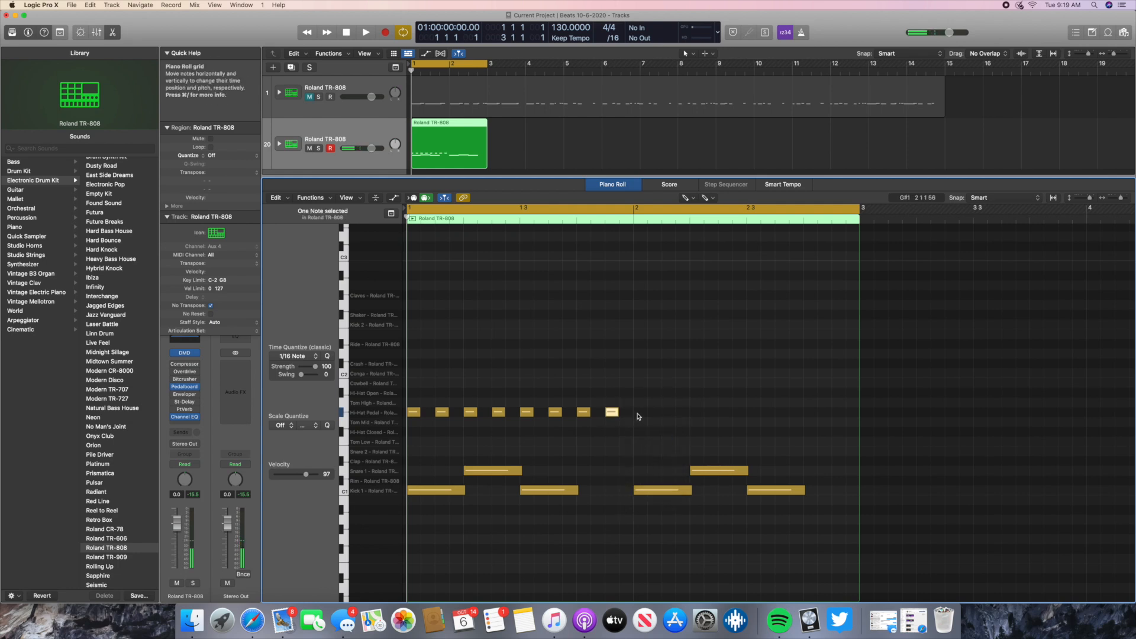
- Create a Hi-Hat Pedal note at the start of bar 2 and shorten it to less than half its length
right_click(642, 415)
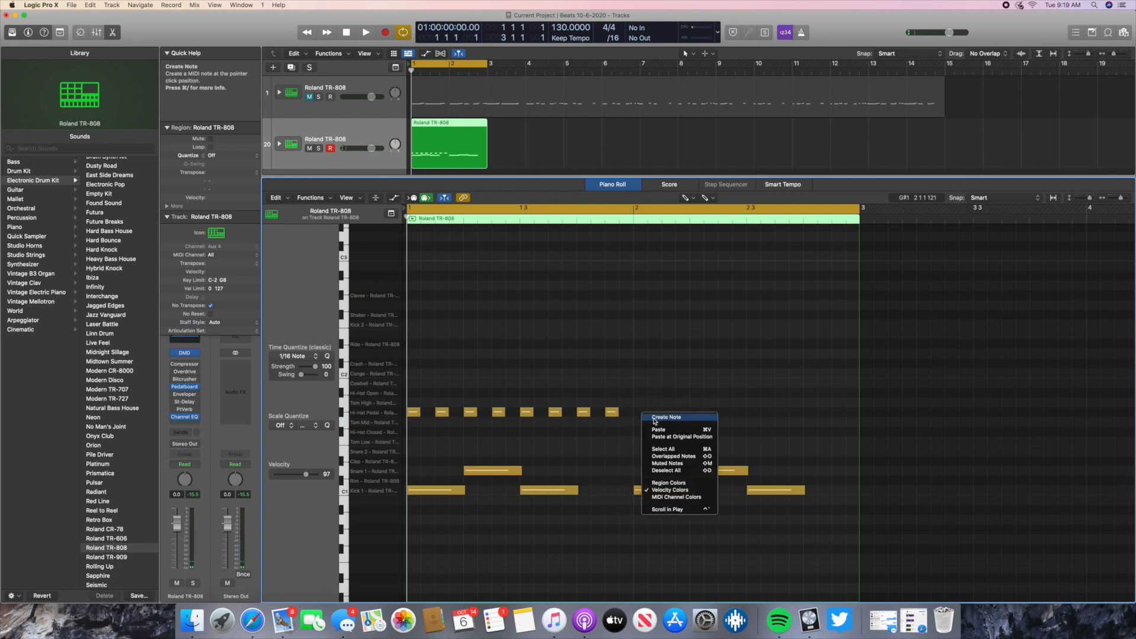
left_click(658, 419)
left_click_drag(647, 413, 638, 417)
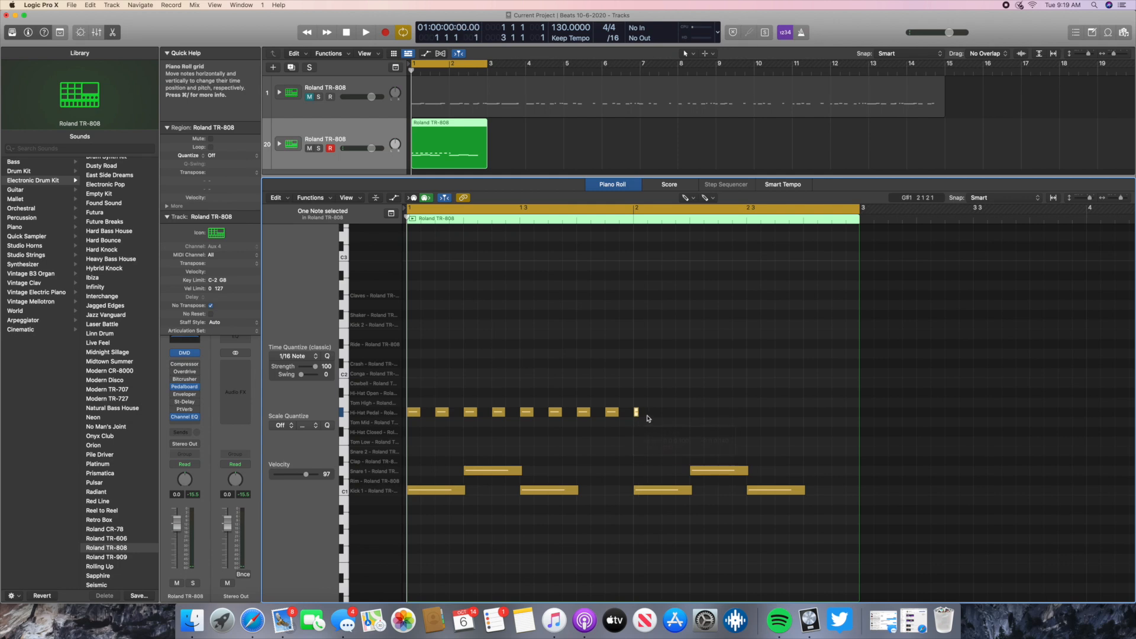
- Add two more very short Hi-Hat Pedal notes in quick succession right after the one at the start of bar 2
right_click(654, 414)
left_click(664, 419)
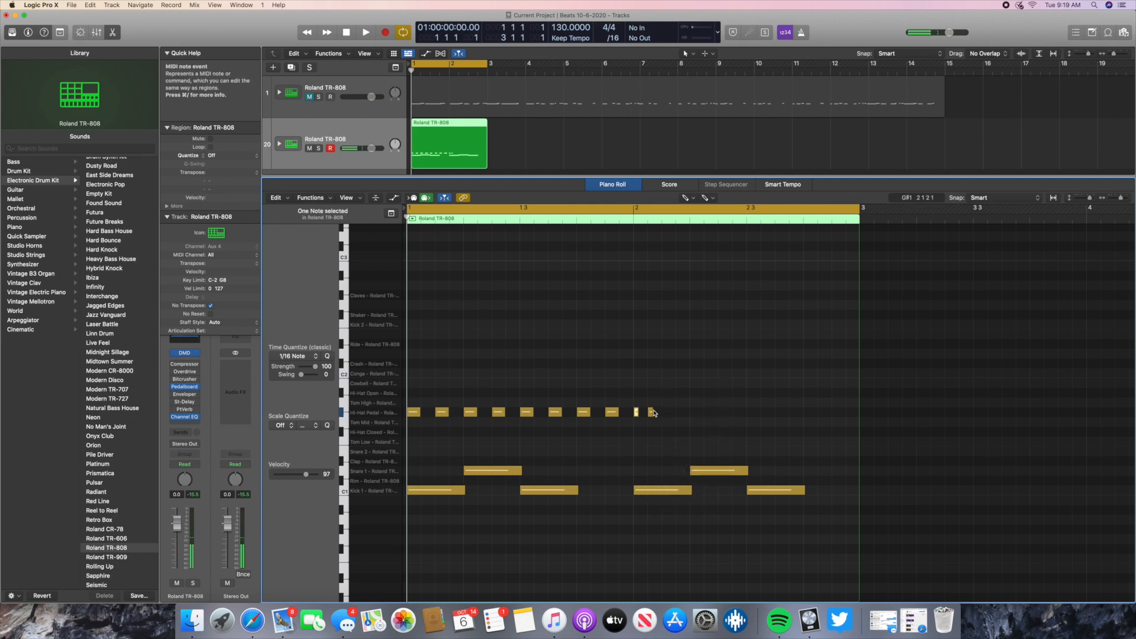
left_click_drag(647, 416, 643, 415)
left_click(651, 416)
right_click(651, 416)
left_click(661, 418)
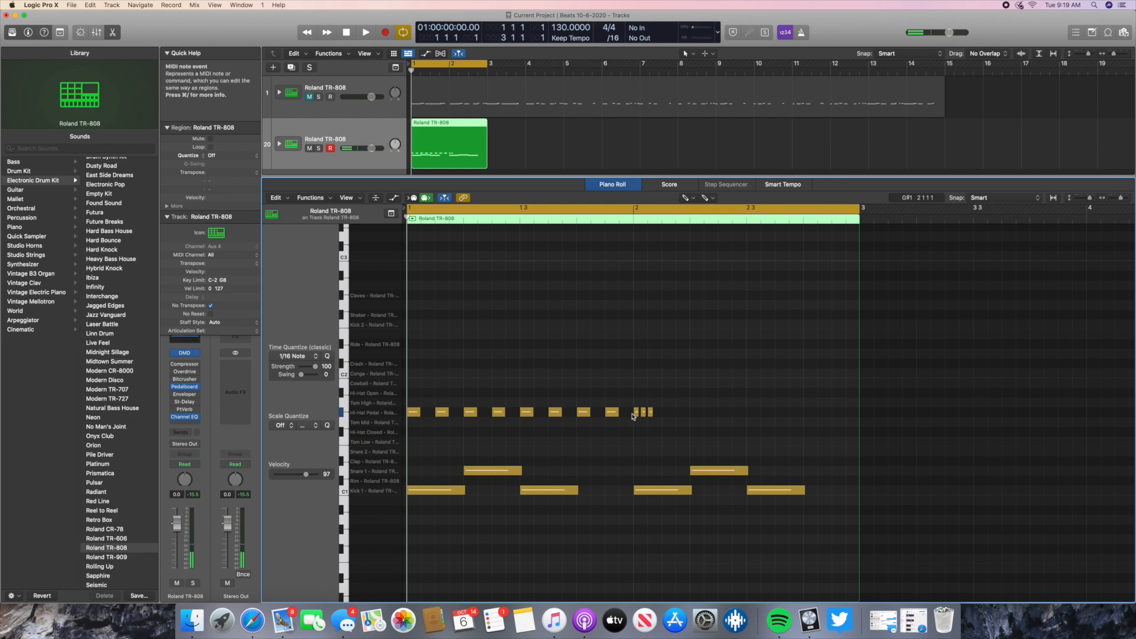
- Create another very short Hi-Hat Pedal note and move it just before the start of bar 2
right_click(634, 414)
left_click(644, 417)
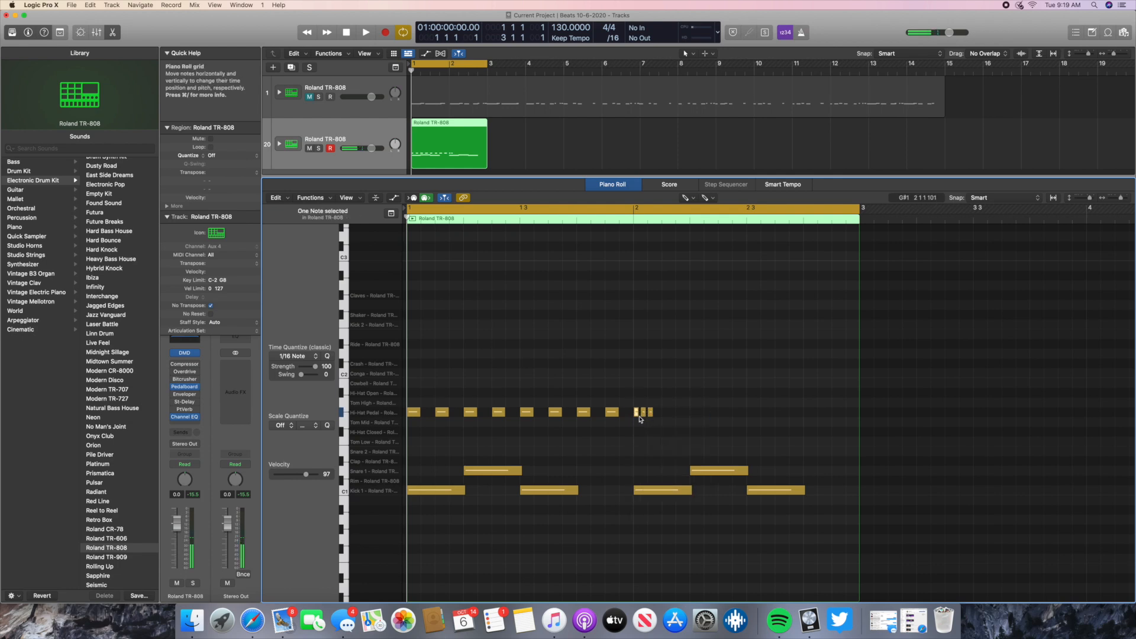
left_click_drag(637, 415, 633, 417)
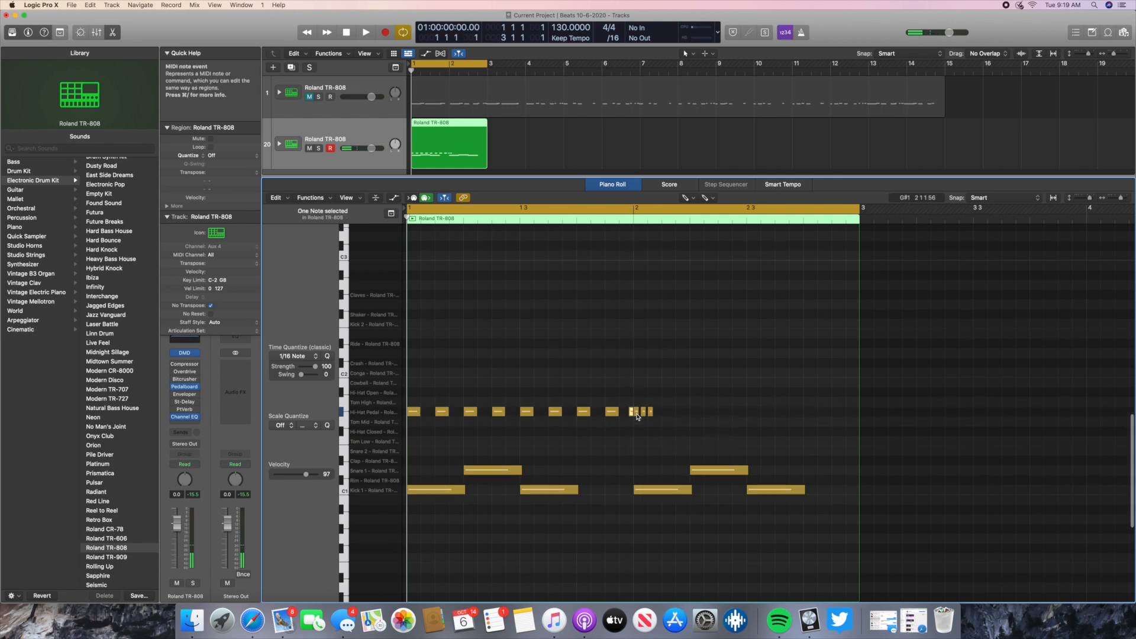
left_click(668, 419)
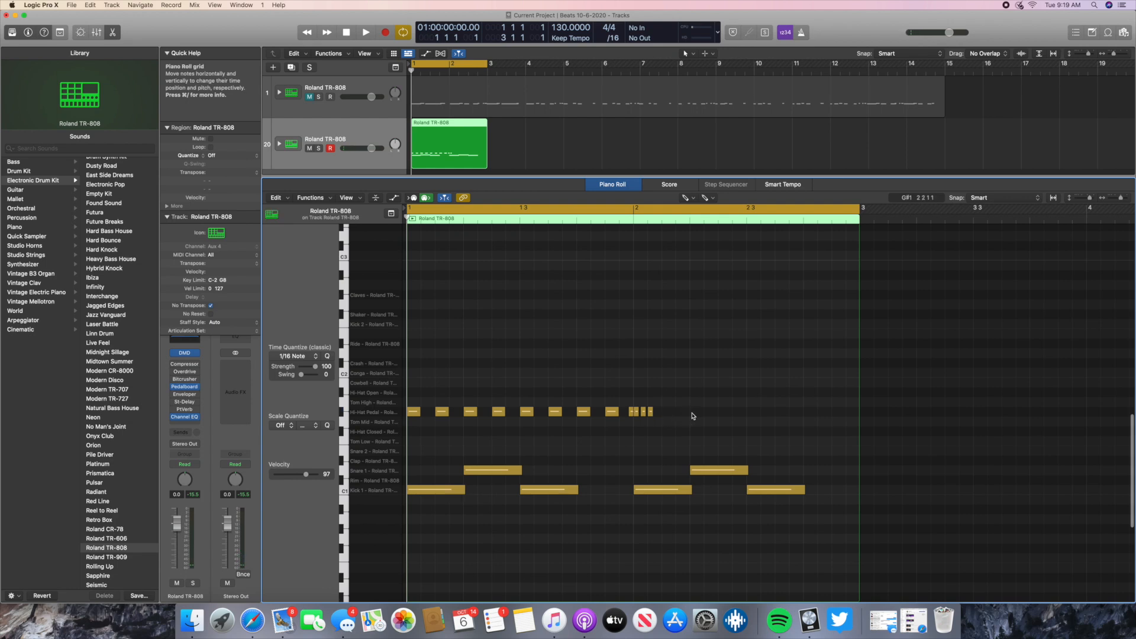
- Copy the four quick Hi-Hat Pedal notes around the start of bar 2 and move the playhead to beat 2 of bar 2
left_click_drag(625, 403, 653, 412)
right_click(654, 412)
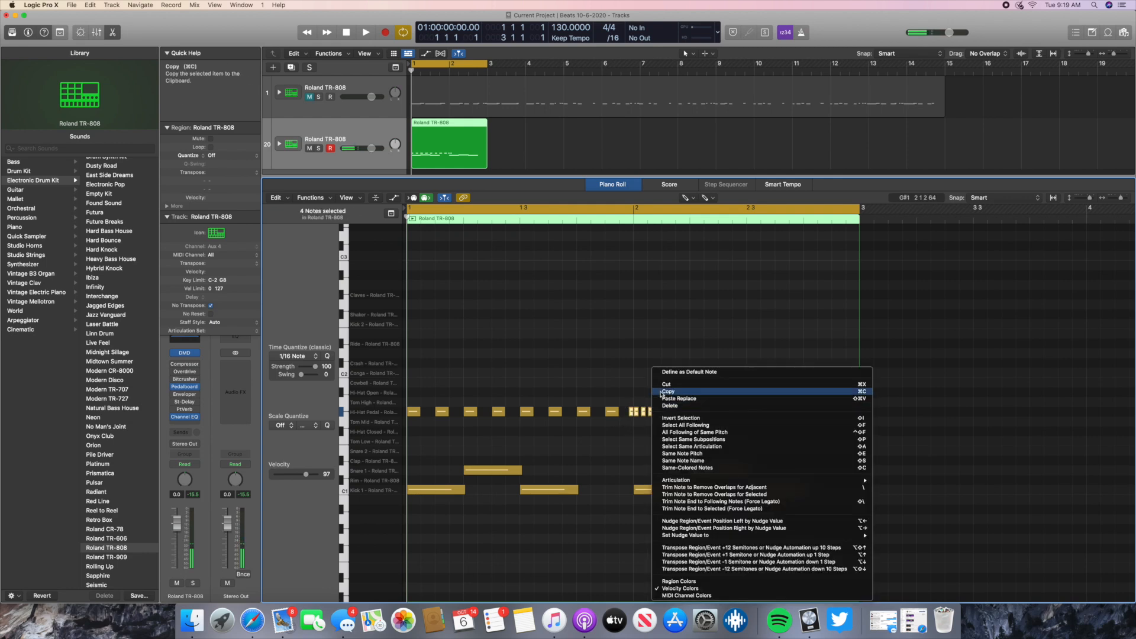
left_click(668, 392)
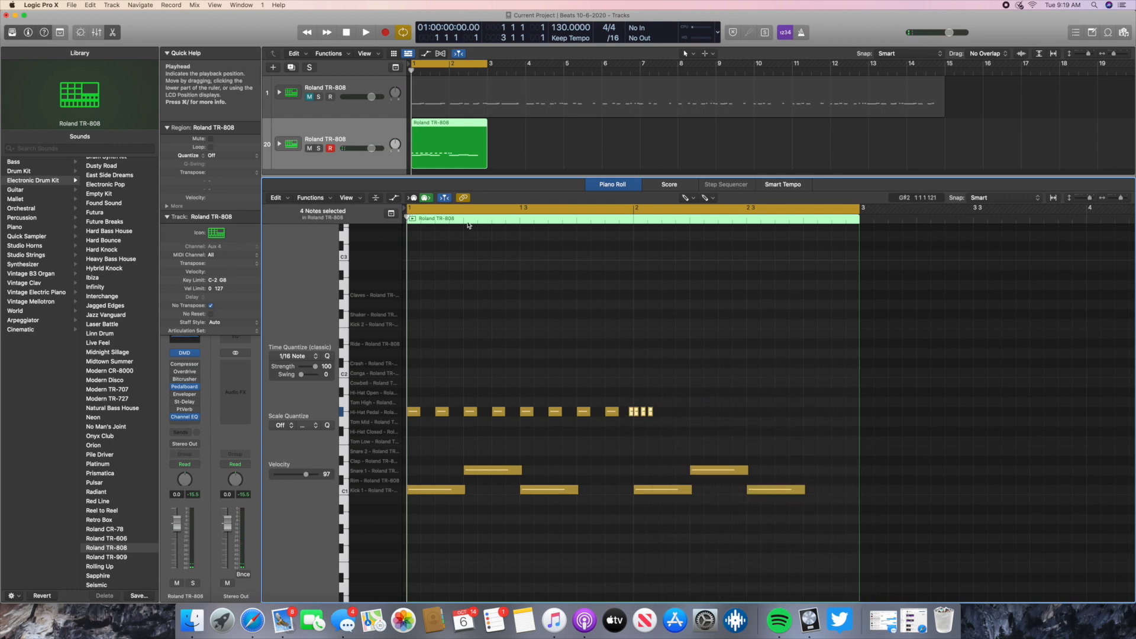
left_click(690, 220)
- Create three very short Hi-Hat Pedal notes in bar 2, one on beat 2 and two close together right after it
right_click(696, 417)
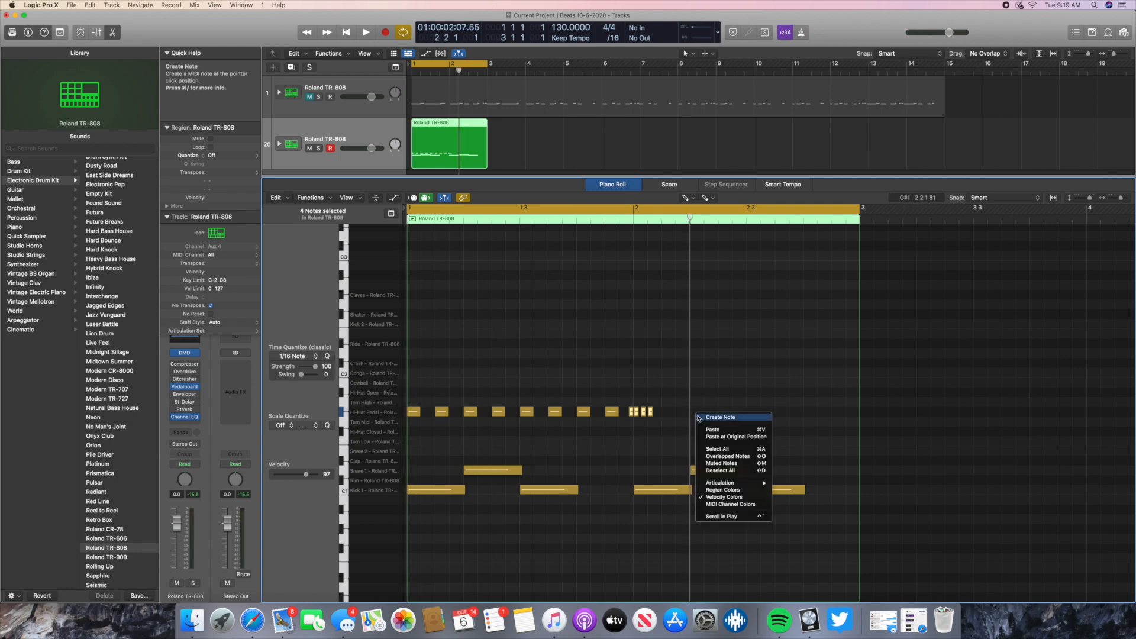
left_click(713, 417)
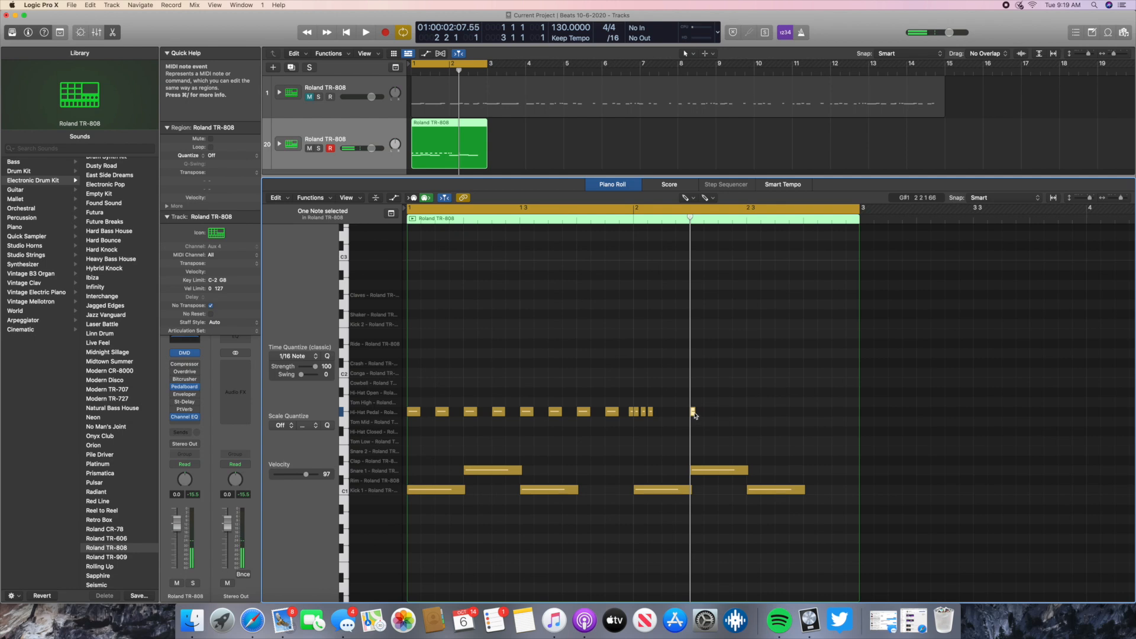
right_click(696, 415)
left_click(714, 418)
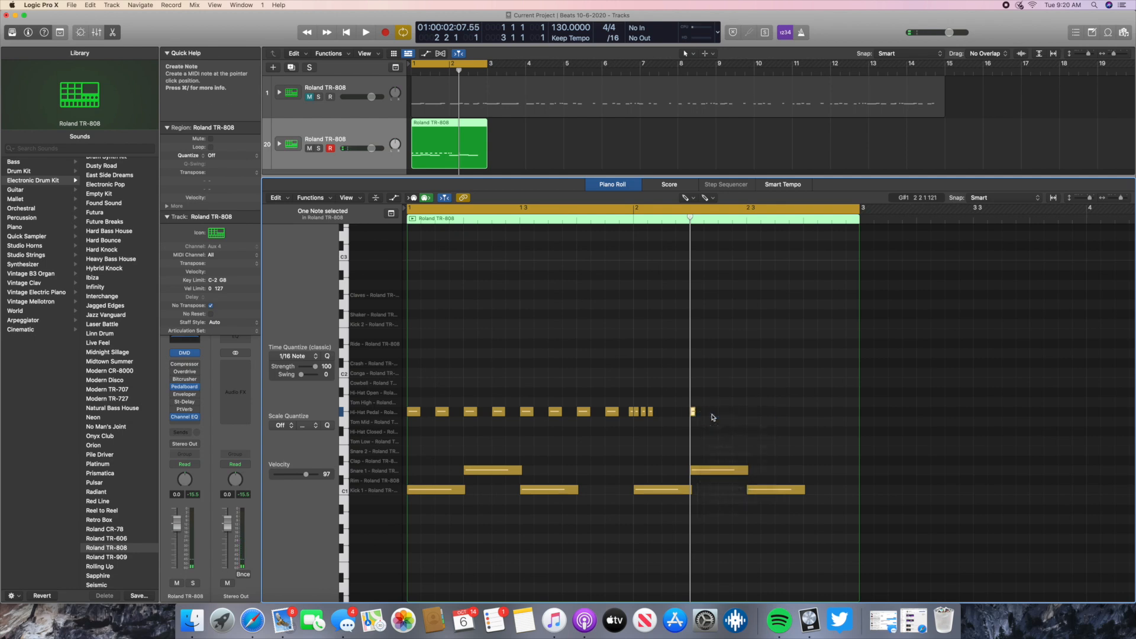
right_click(713, 415)
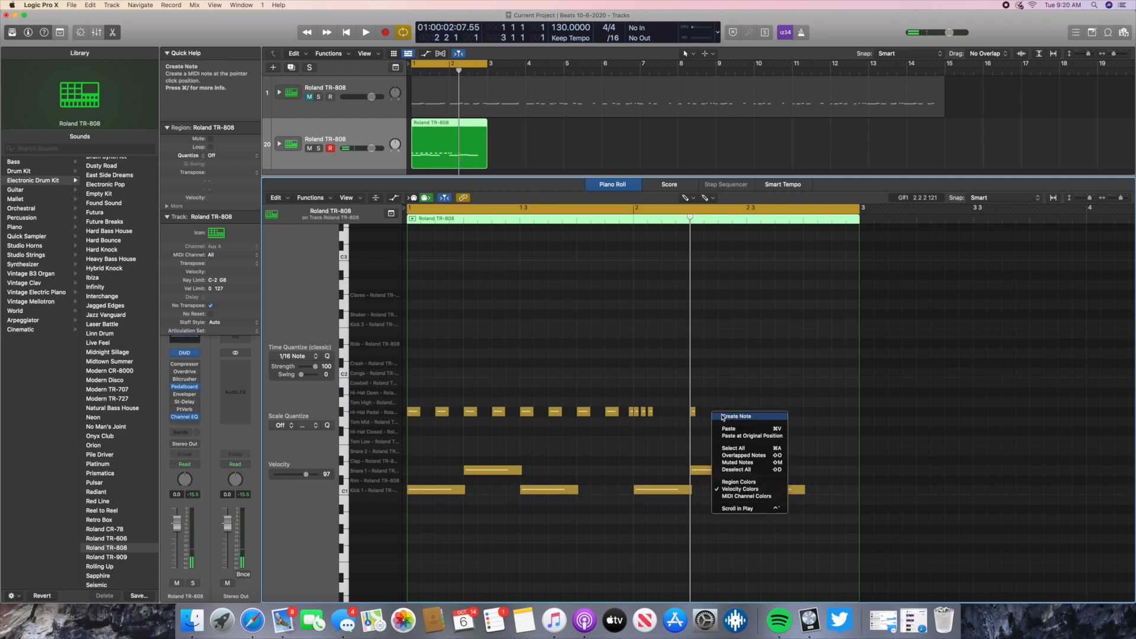
left_click(723, 417)
mouse_move(707, 414)
left_mouse_down()
mouse_move(701, 408)
mouse_move(703, 421)
left_mouse_up()
left_click(708, 421)
right_click(709, 421)
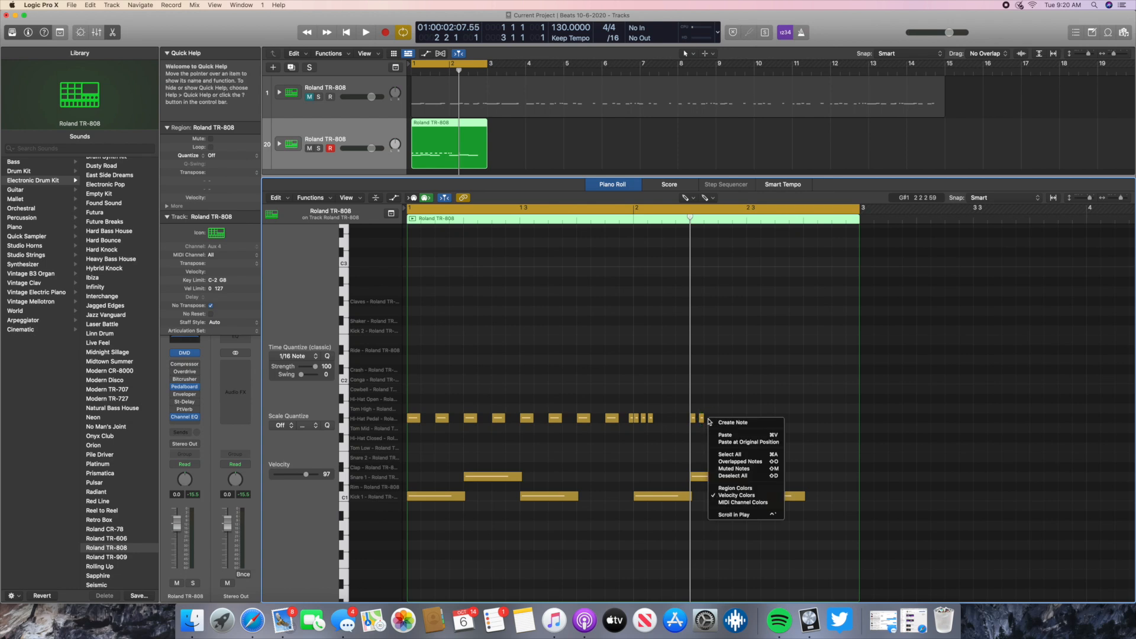
left_click(722, 422)
- Place a Hi-Hat Pedal note on beat 3 of bar 2, lengthen it to match the bar 1 hi-hats, and add another on beat 4
right_click(741, 423)
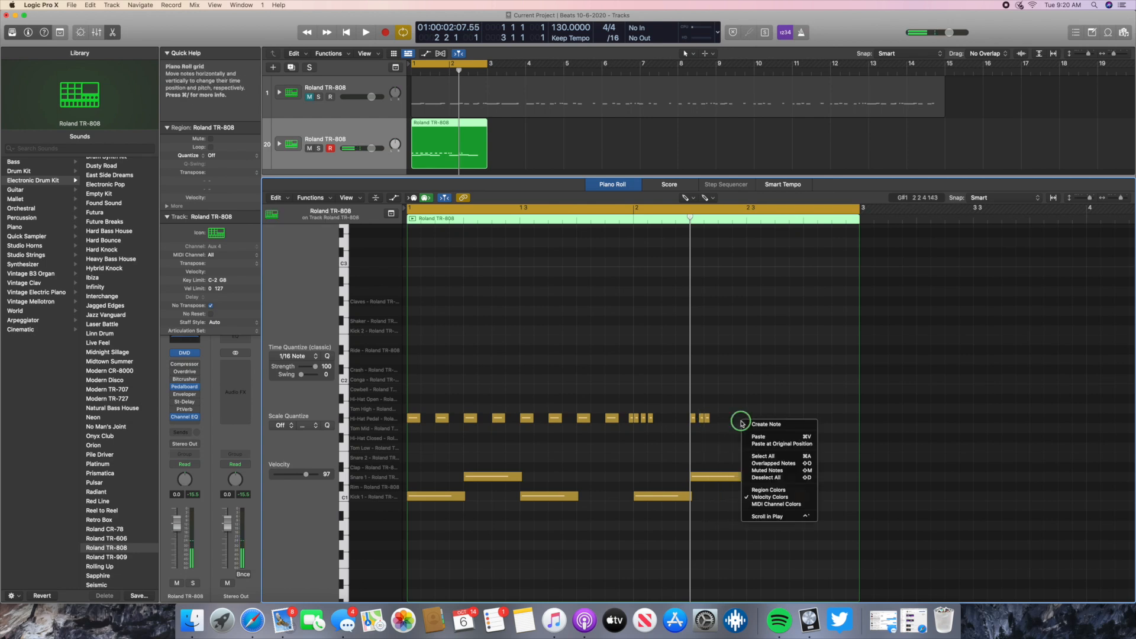
left_click(747, 424)
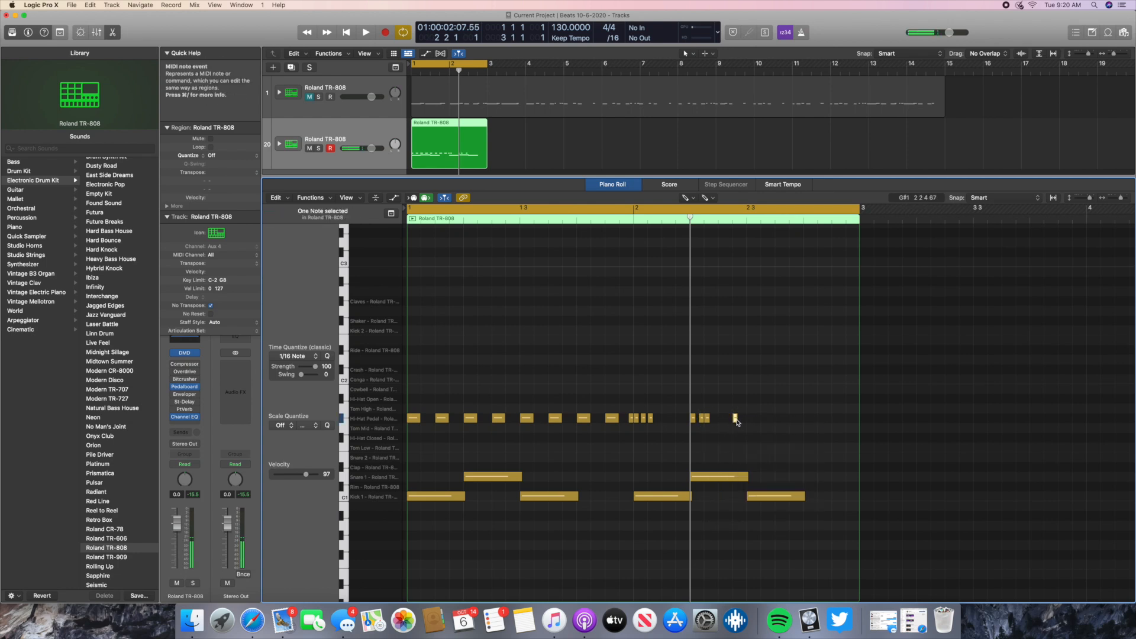
left_click_drag(735, 419, 760, 423)
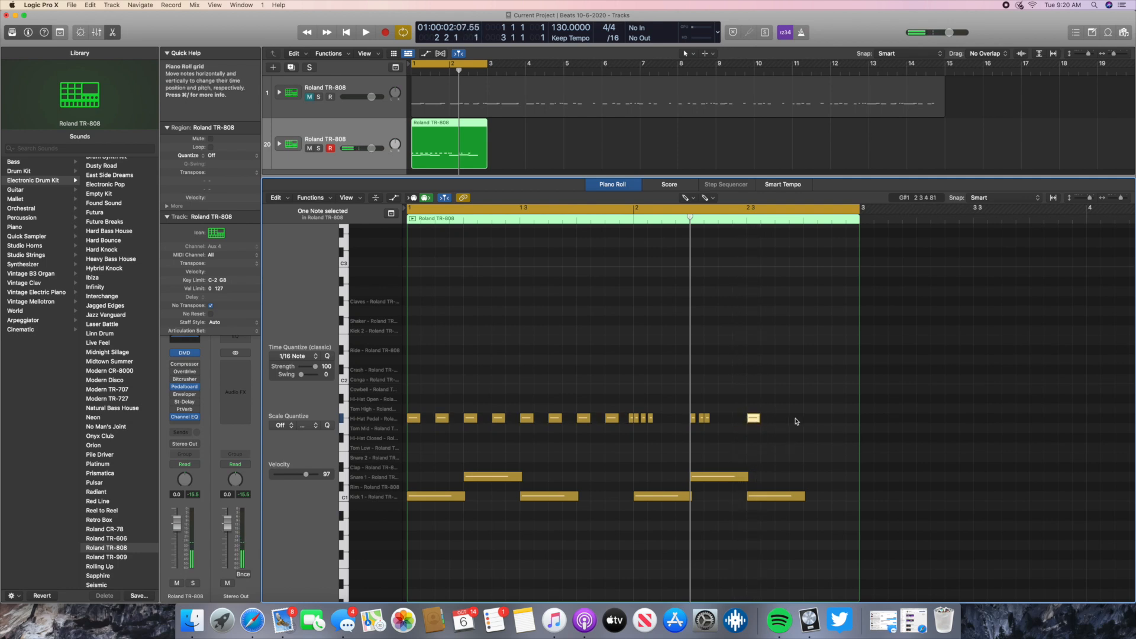
left_click(810, 421)
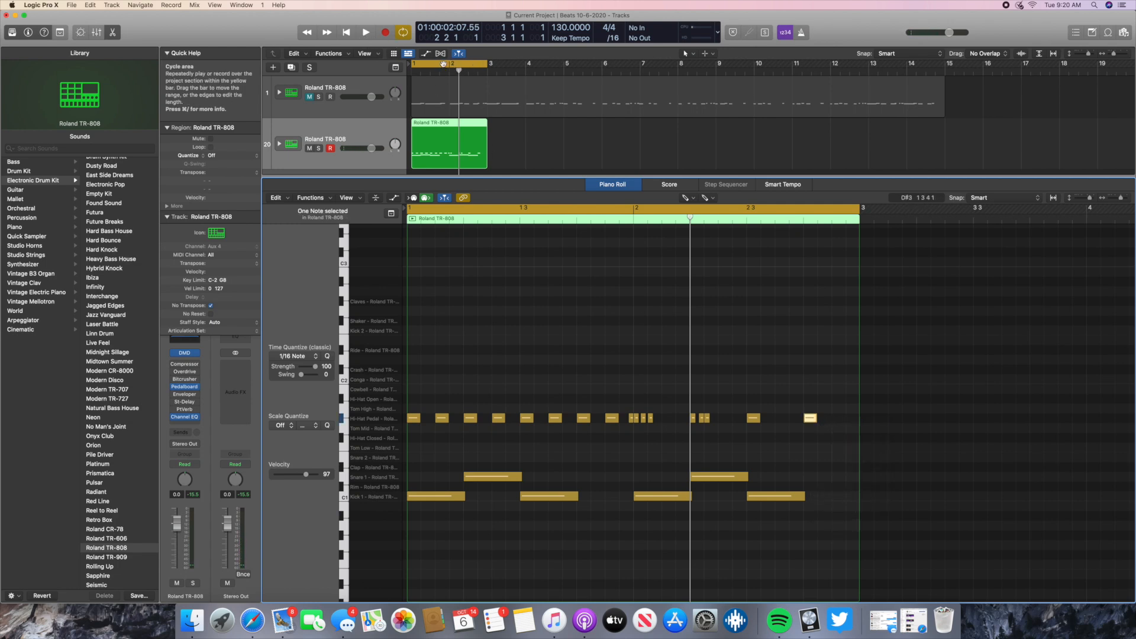
- Move the second Kick 1 note of bar 1 from beat 3 to beat 4, playing the pattern before and after the move
left_click(365, 33)
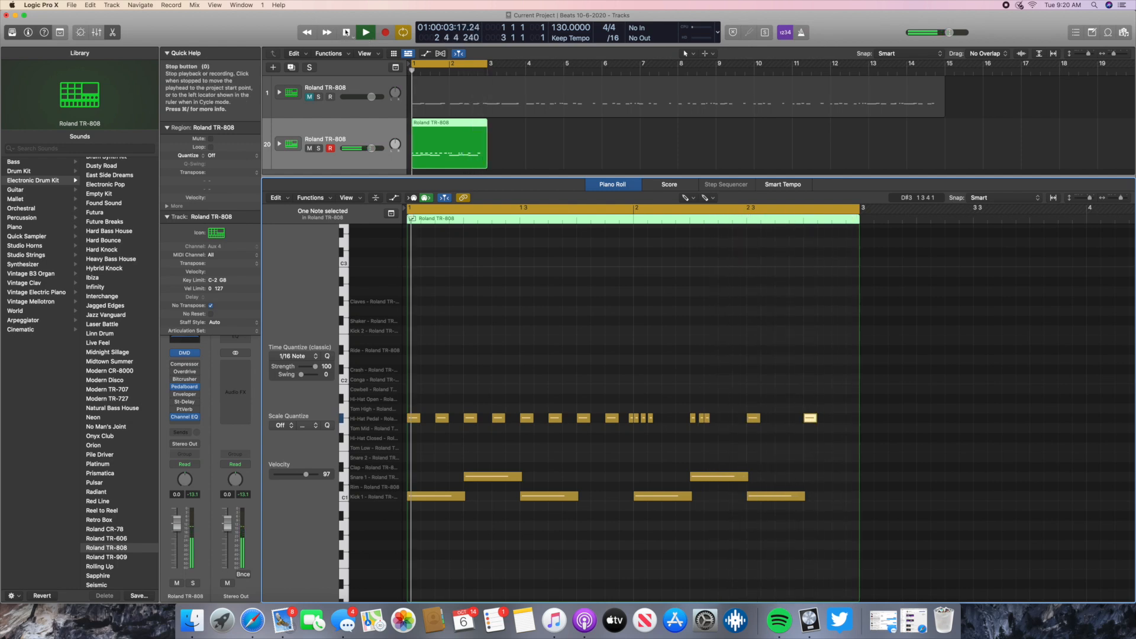
left_click(347, 34)
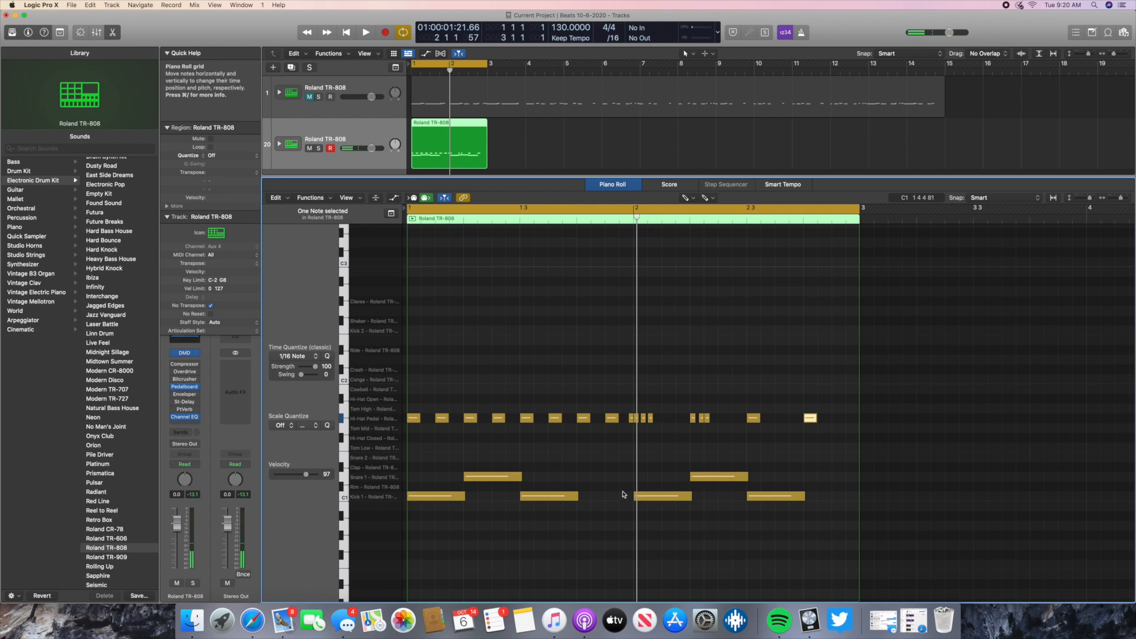
left_click(554, 497)
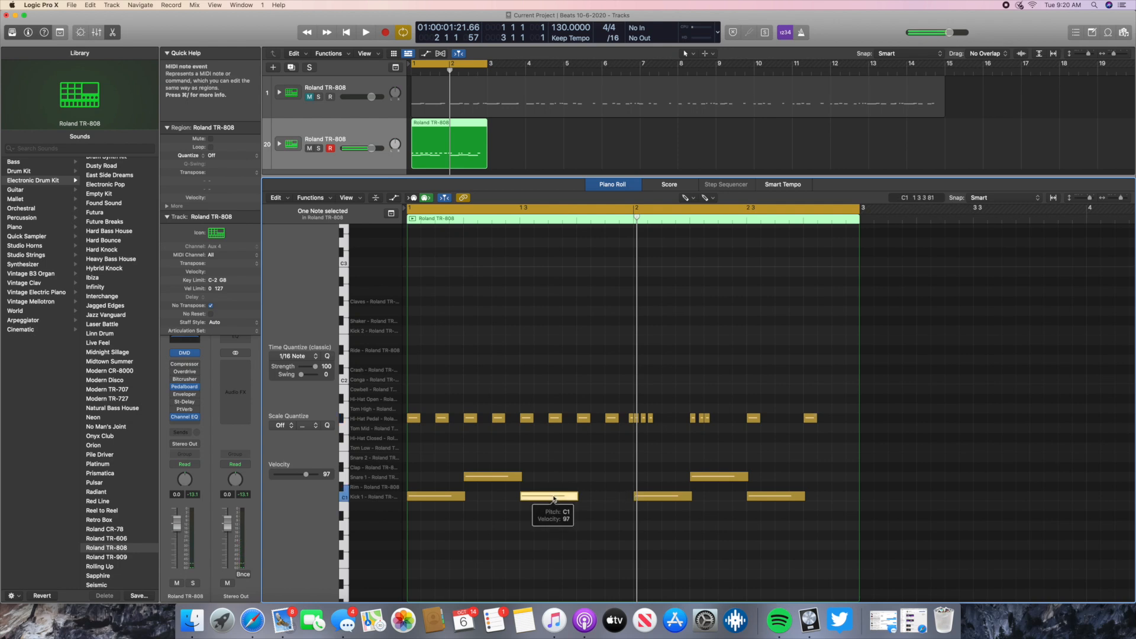
left_click_drag(537, 501, 592, 502)
left_click(348, 34)
left_click(366, 33)
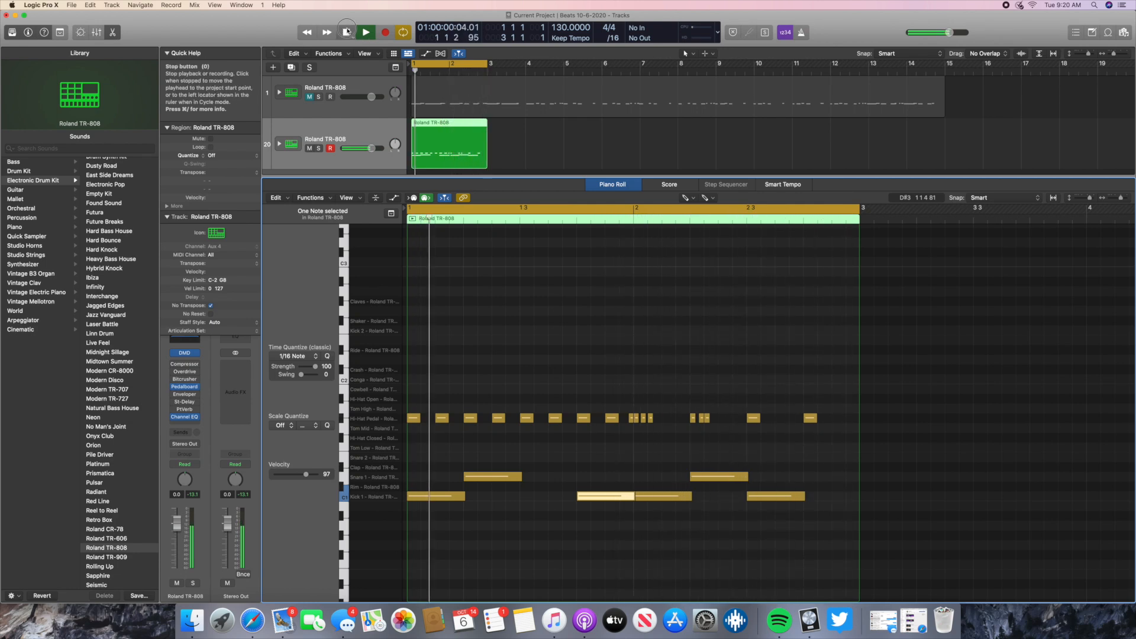
left_click(348, 33)
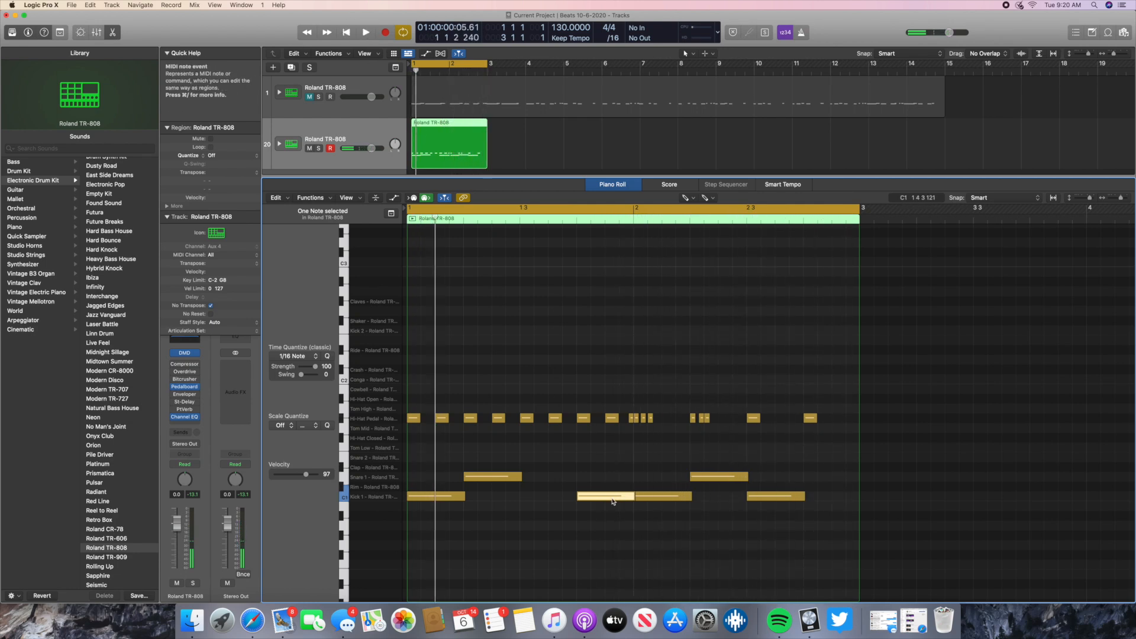
- Shorten the Kick 1 note on beat 4 of bar 1 to half a beat and create another half-beat Kick 1 note right after it
left_click_drag(633, 497, 605, 503)
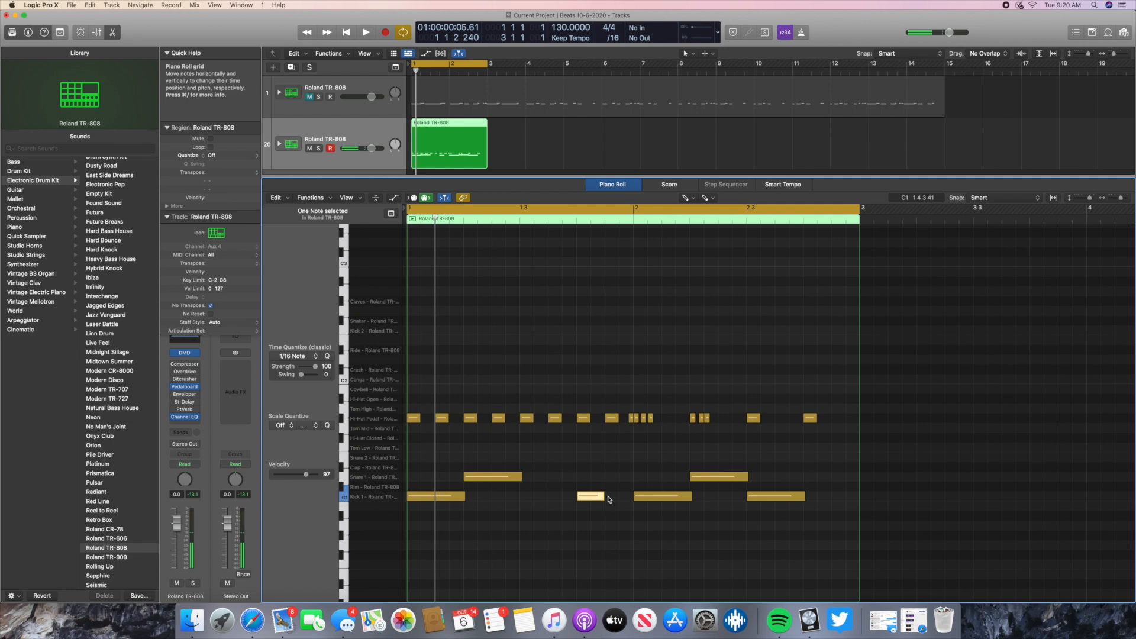
left_click(609, 499)
left_click(596, 498)
right_click(610, 498)
left_click(631, 498)
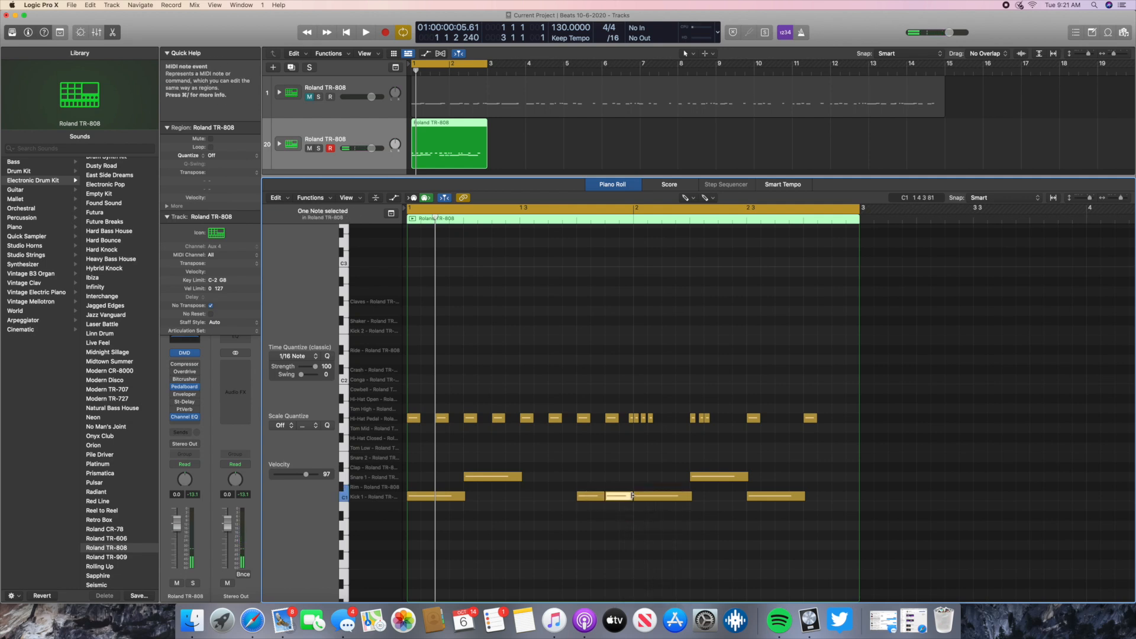
- Play back the two-bar pattern, stop it and return the playhead to the start
left_click(364, 33)
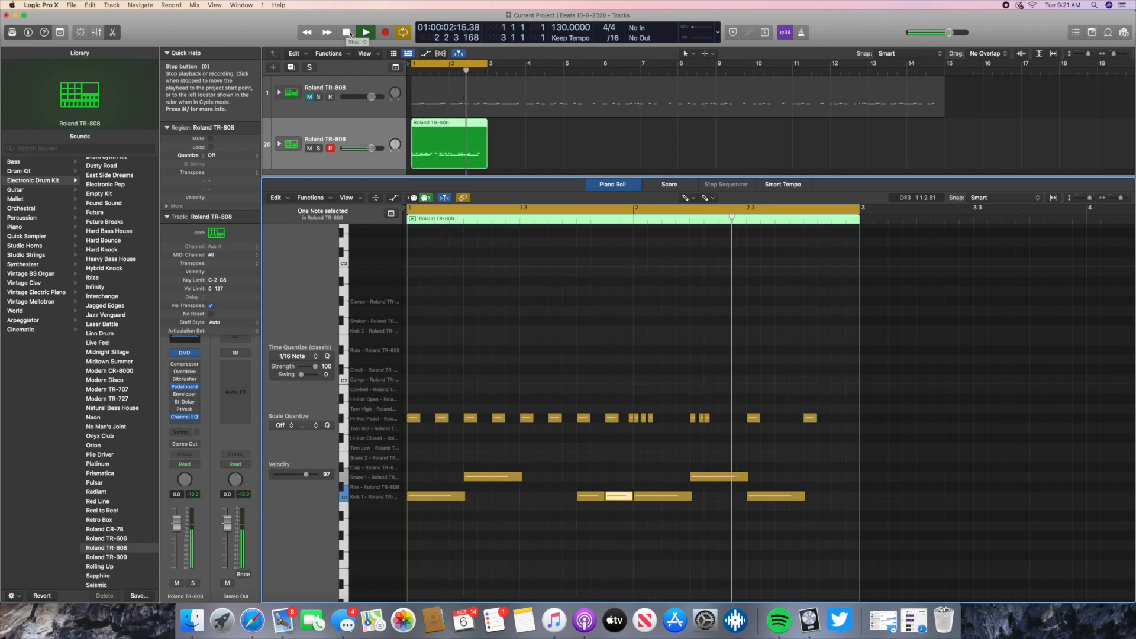
left_click(349, 33)
left_click(350, 33)
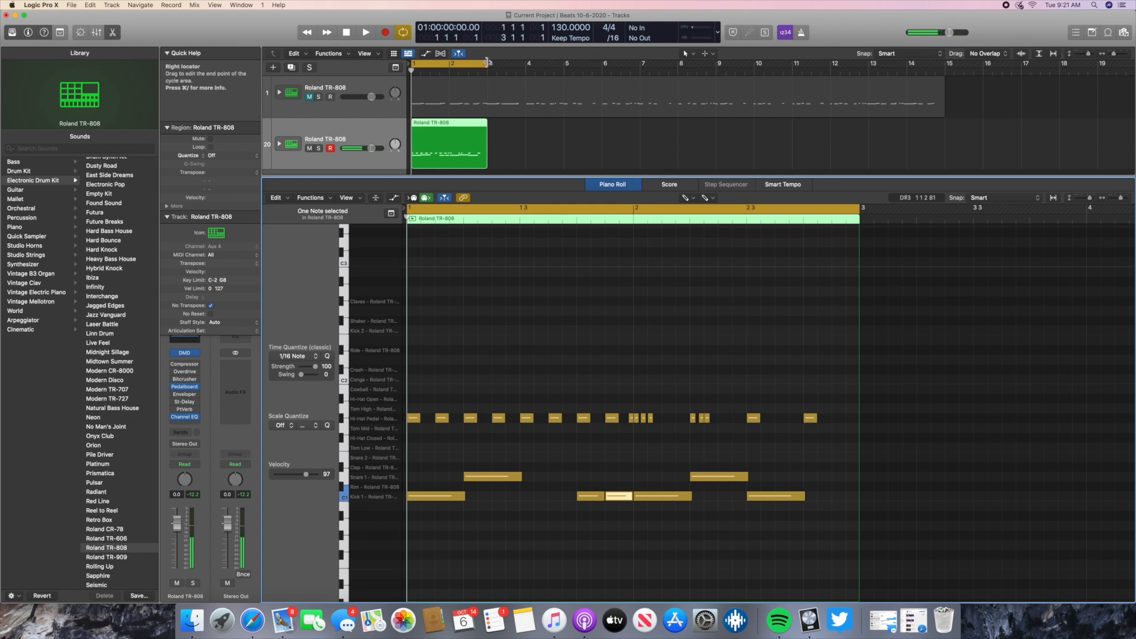
- Turn off the cycle range, unmute the original Roland TR-808 track and mute the new one with the two-bar pattern
left_click(484, 70)
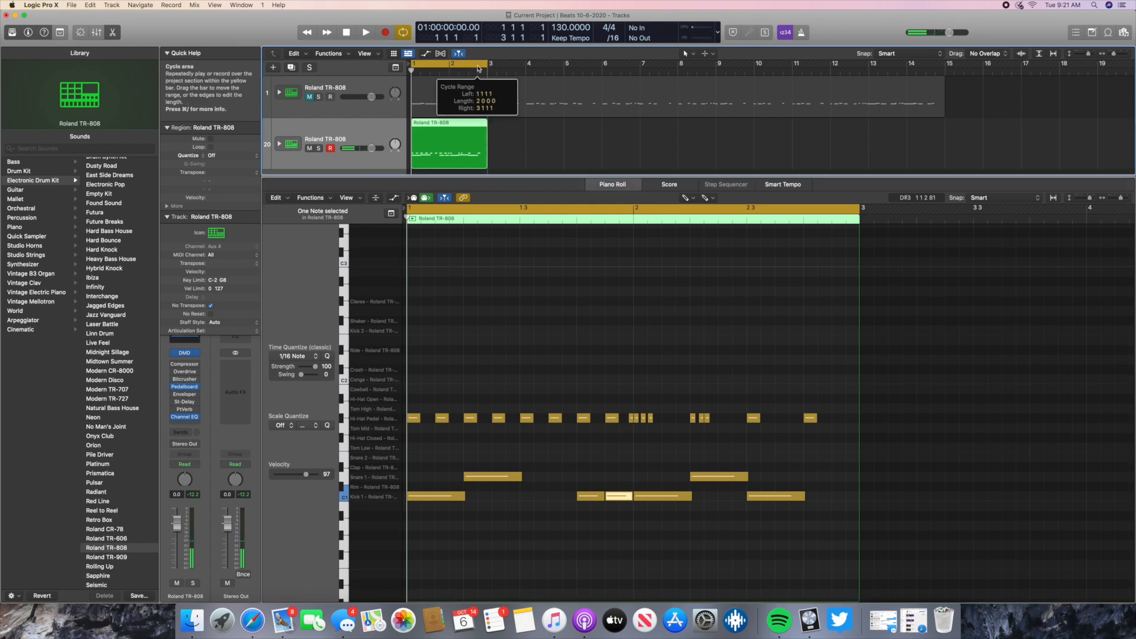
left_click(308, 97)
left_click(309, 149)
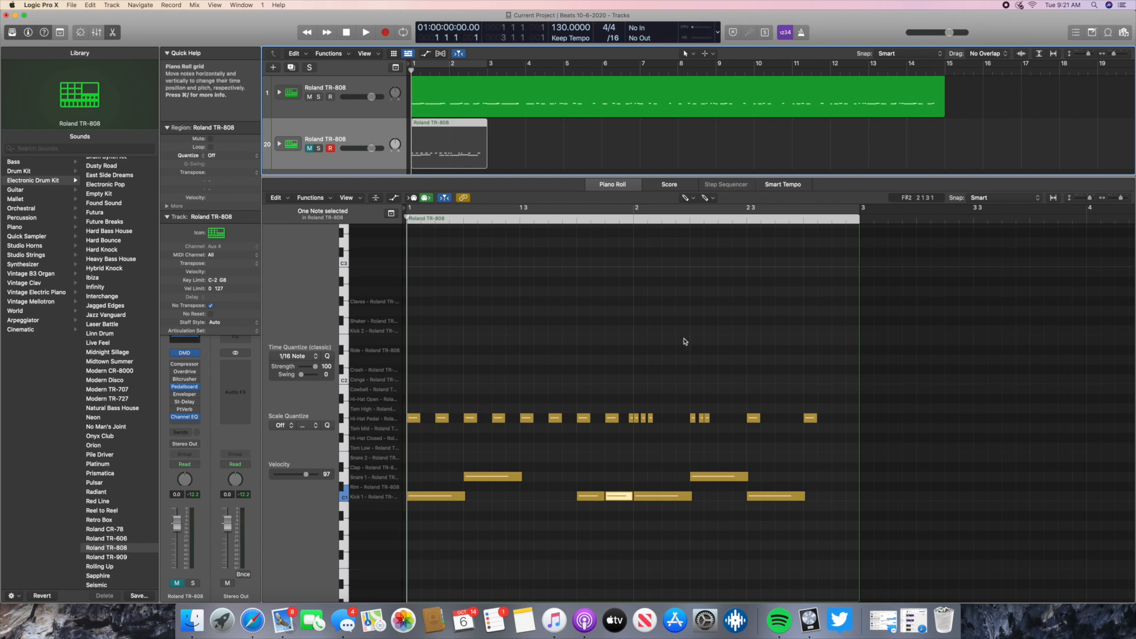
- Rename the muted two-bar pattern track as "Piano Roll Beat"
double_click(336, 138)
type("Pl")
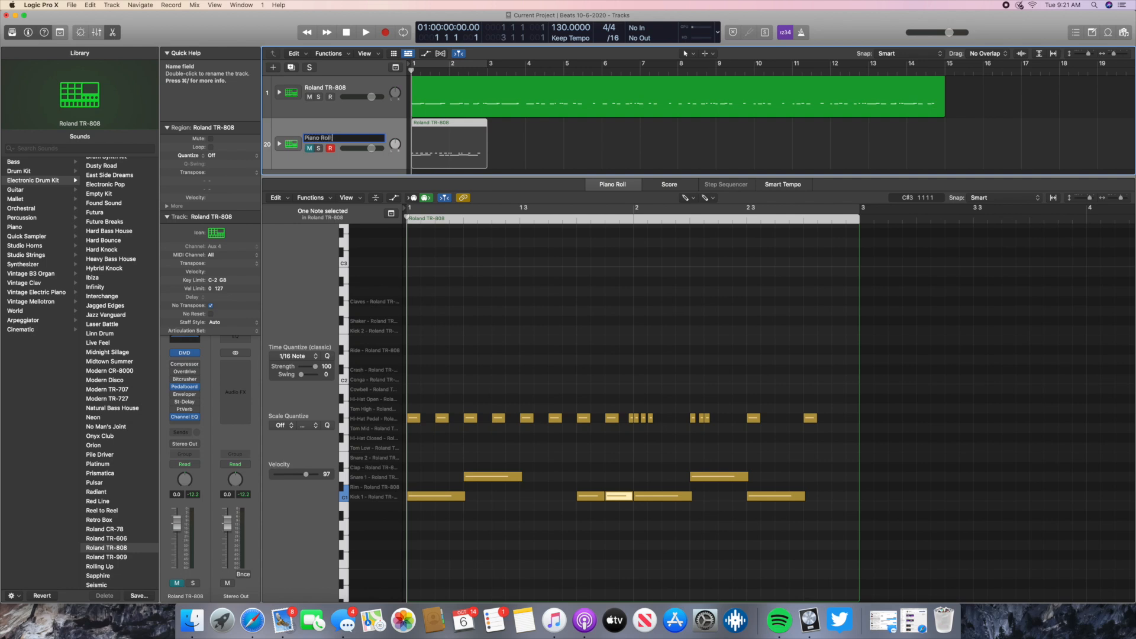
key("Return")
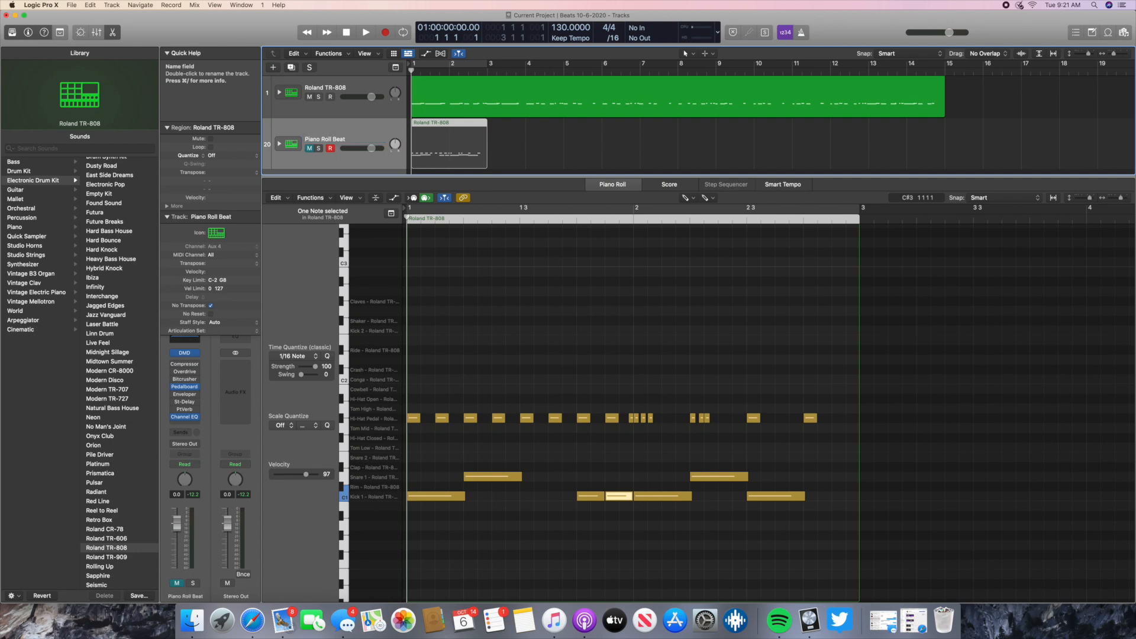
scroll(337, 138, "down", 1)
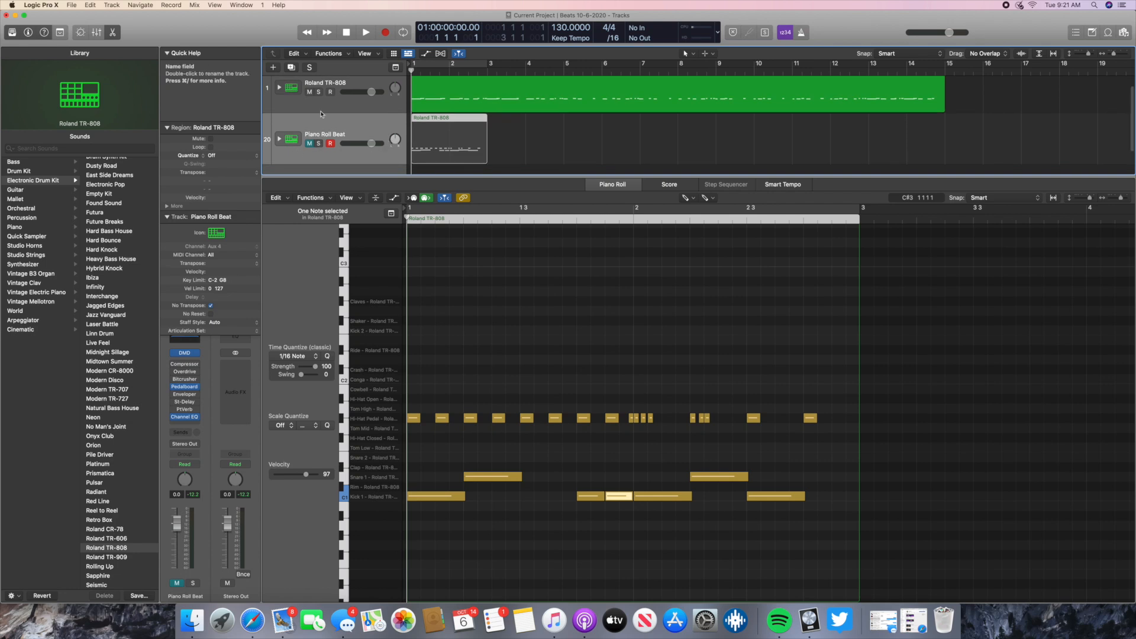
left_click(273, 66)
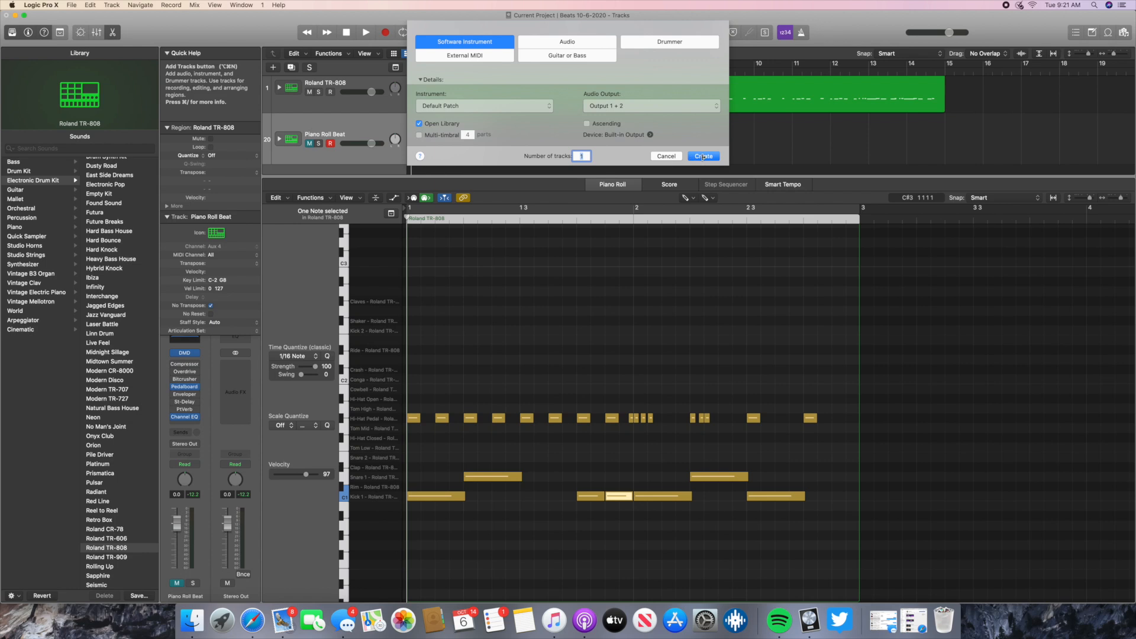
left_click(666, 156)
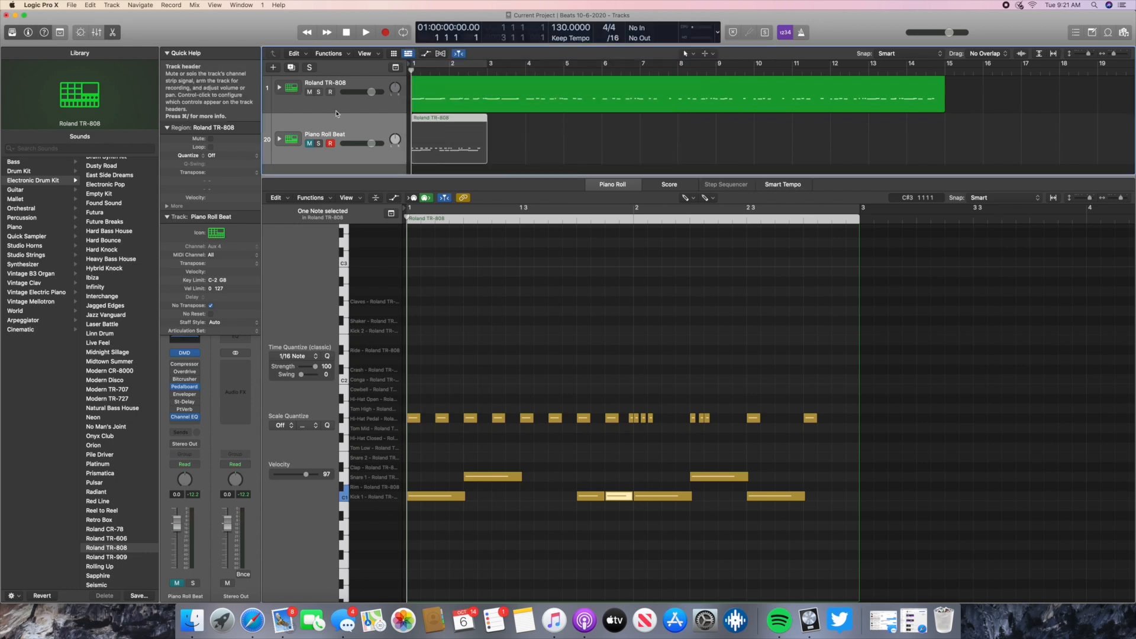
- Add a new track with the same settings as the Piano Roll Beat track and keep it selected
left_click(290, 68)
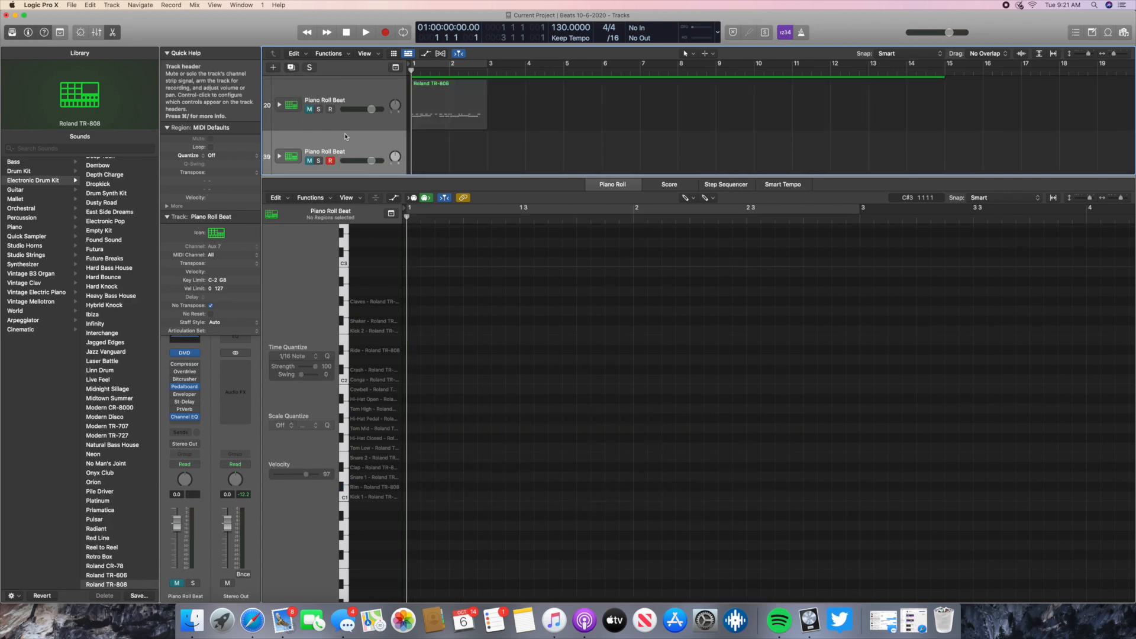
left_click(354, 95)
left_click(355, 140)
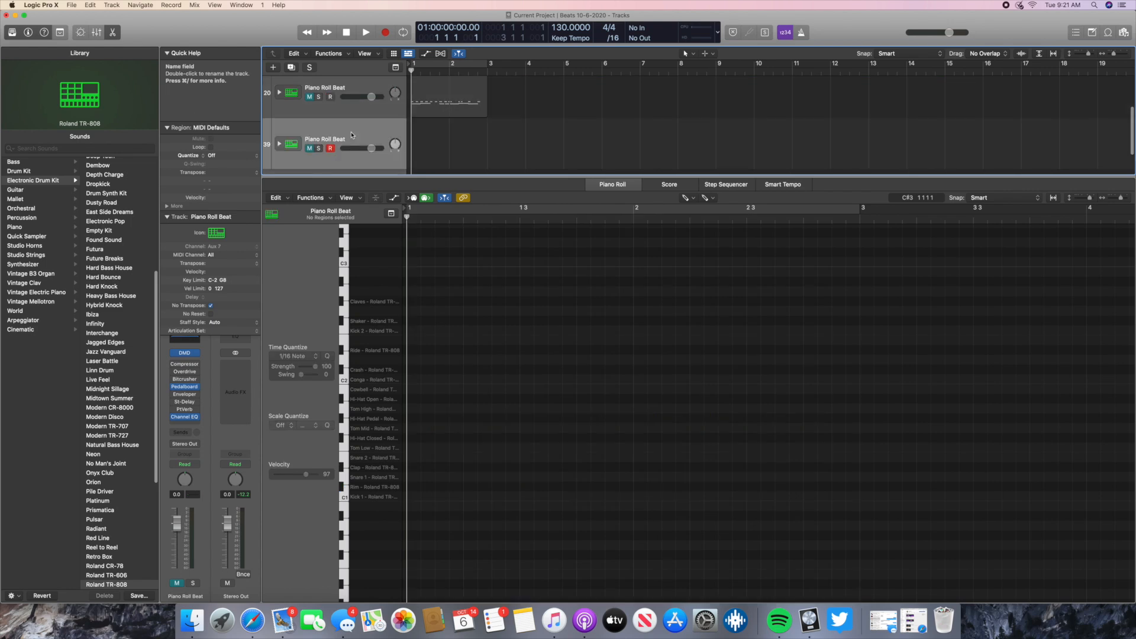
right_click(634, 339)
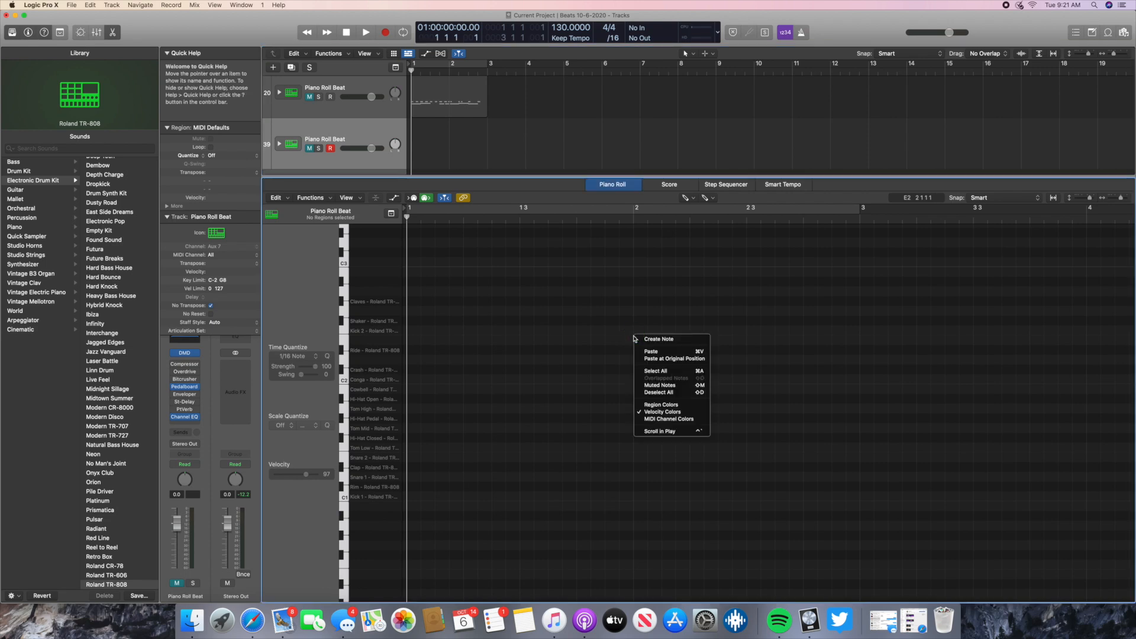
left_click(586, 324)
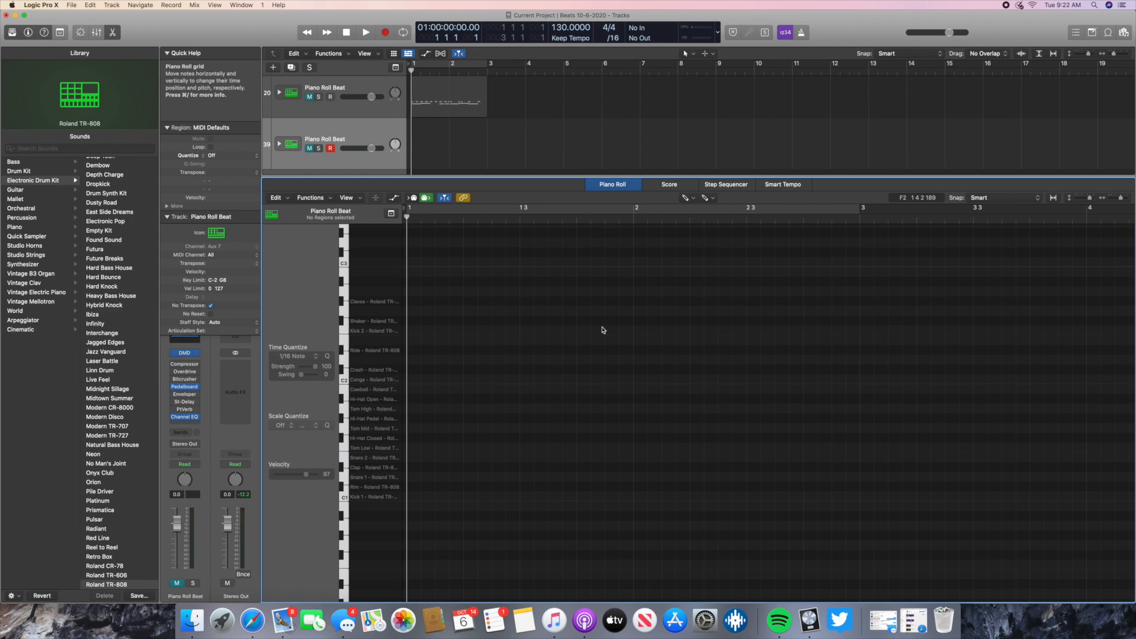
- Show the Musical Typing keyboard and hide it again, twice in a row
key("super+k")
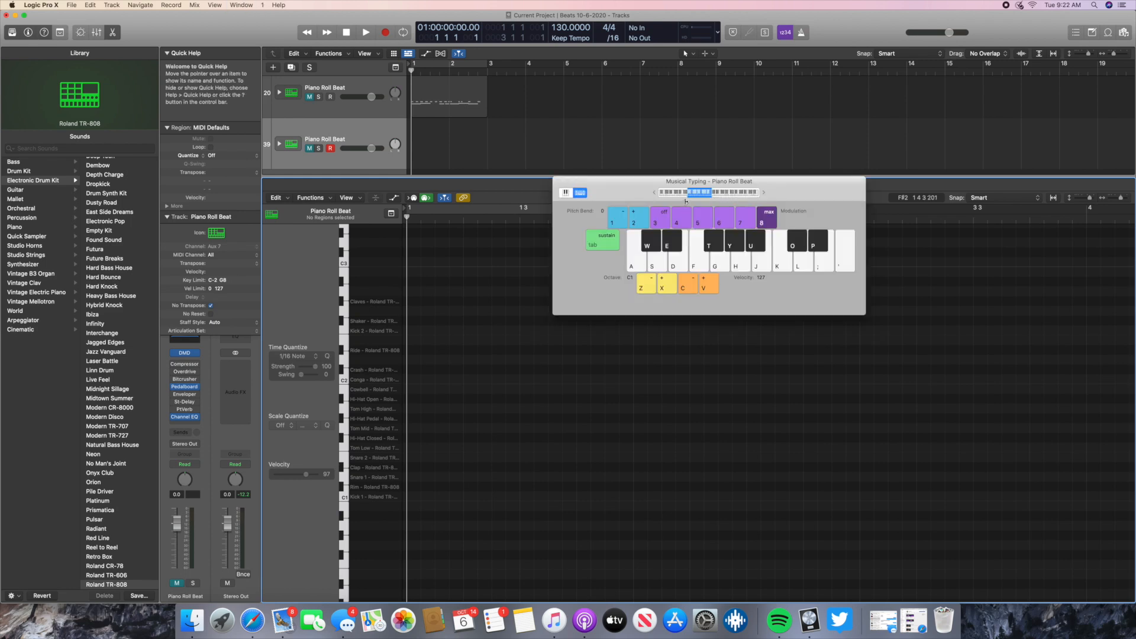
key("super+k")
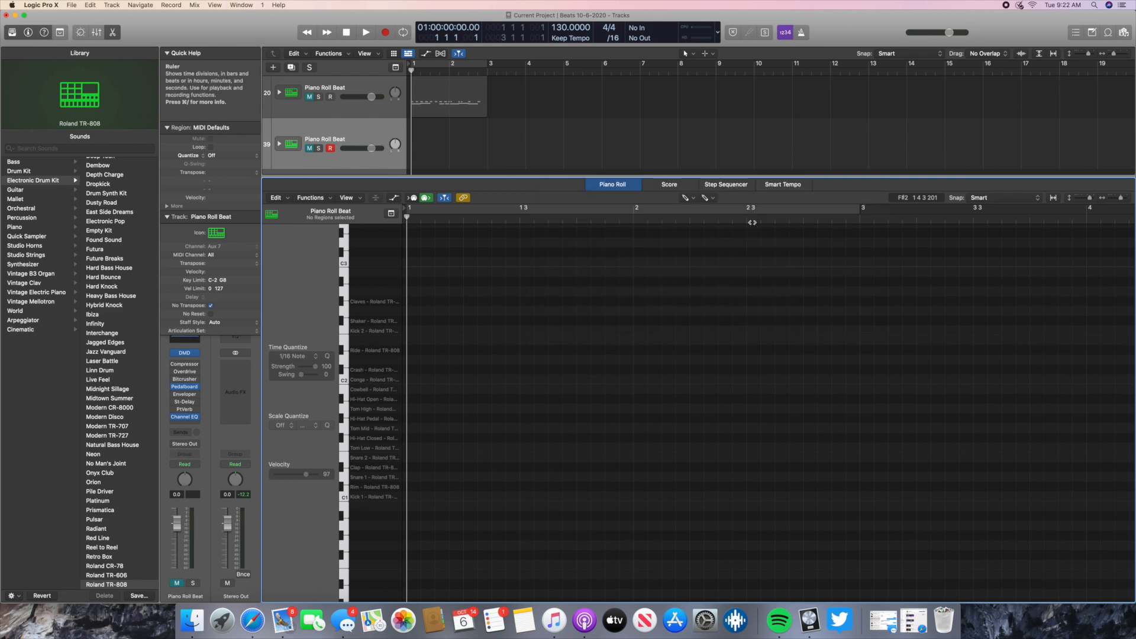
key("super+k")
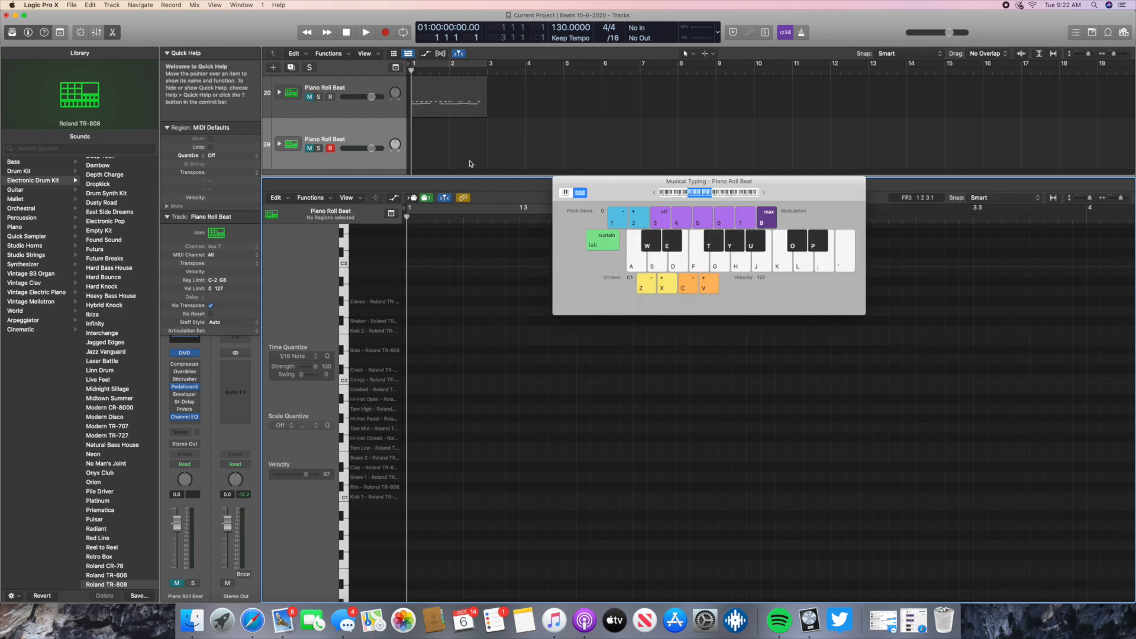
key("super+k")
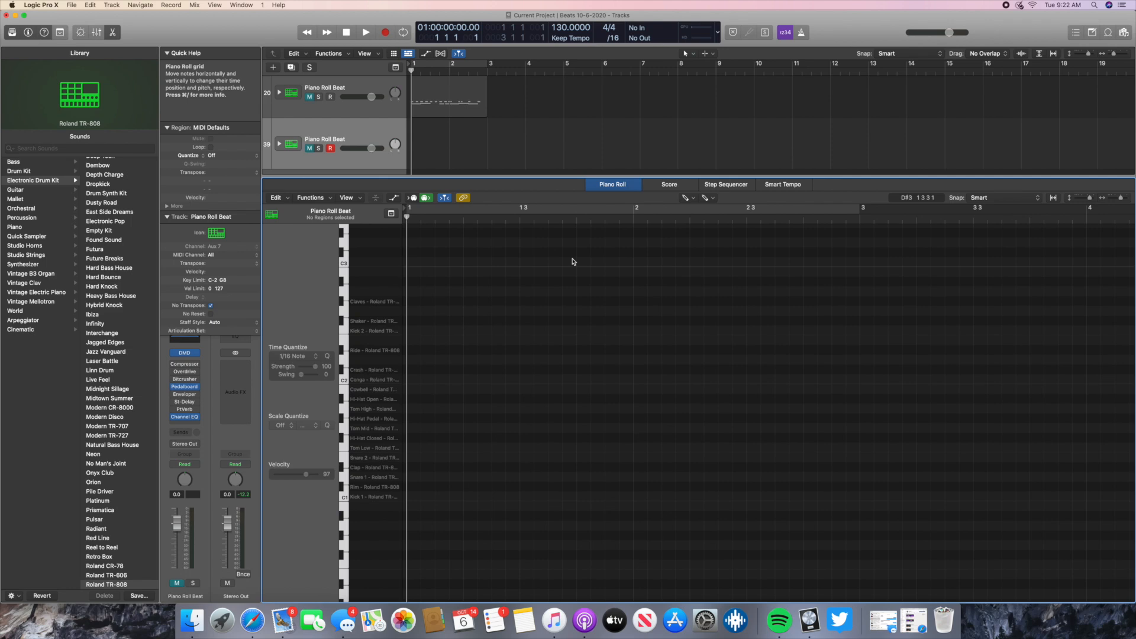
- Show the Musical Typing keyboard and place it over the middle of the Piano Roll grid
key("super+k")
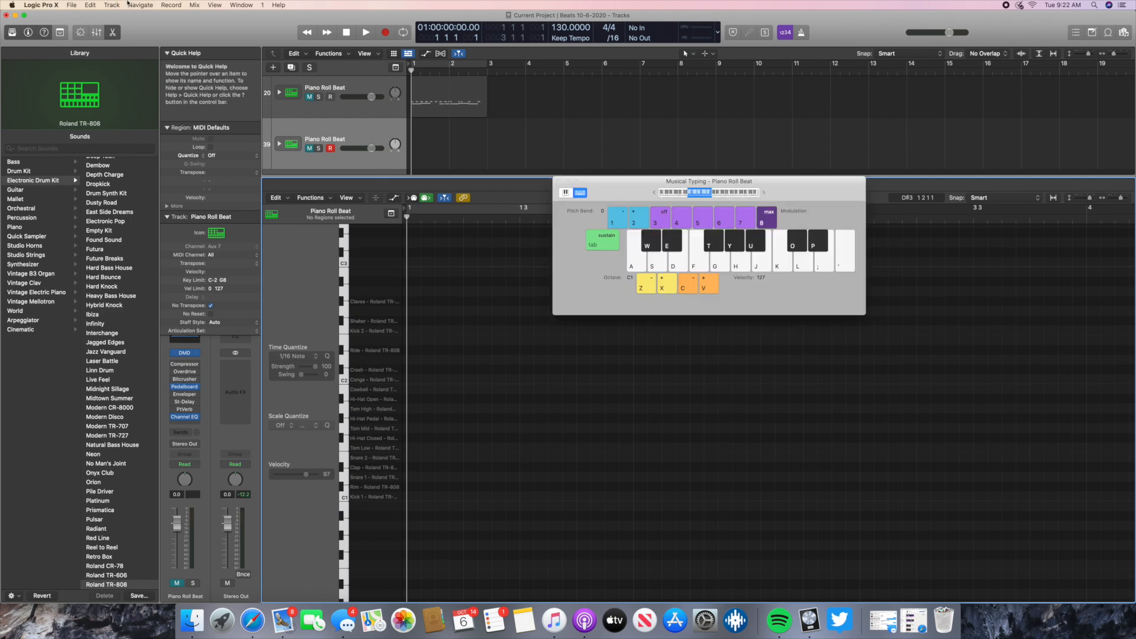
left_click_drag(622, 194, 627, 274)
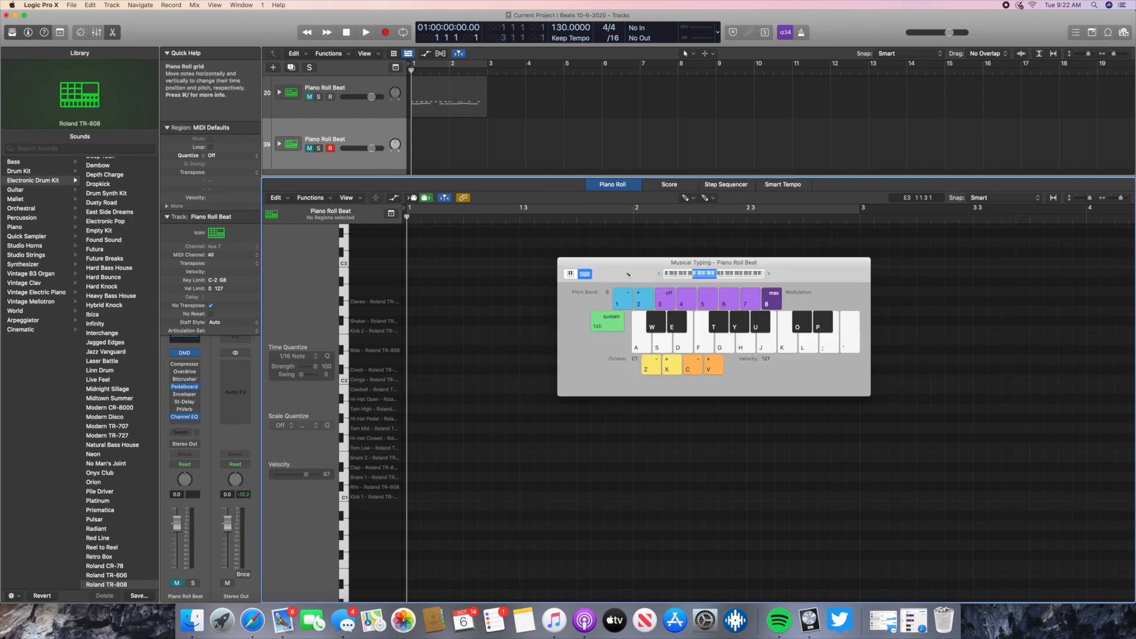
key("super+k")
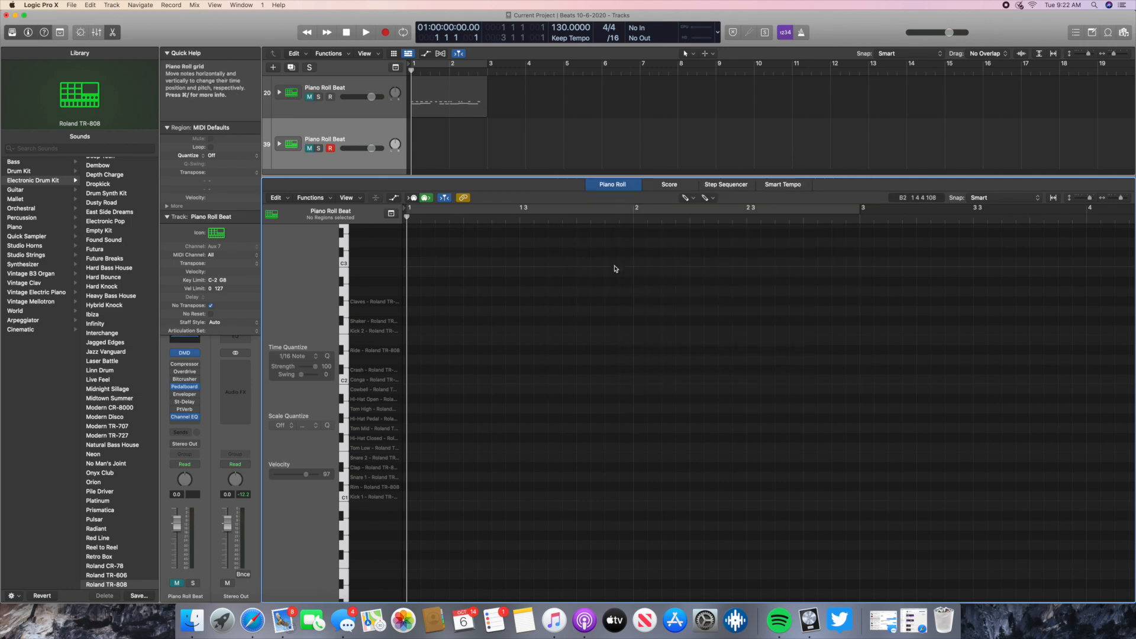
left_click(214, 5)
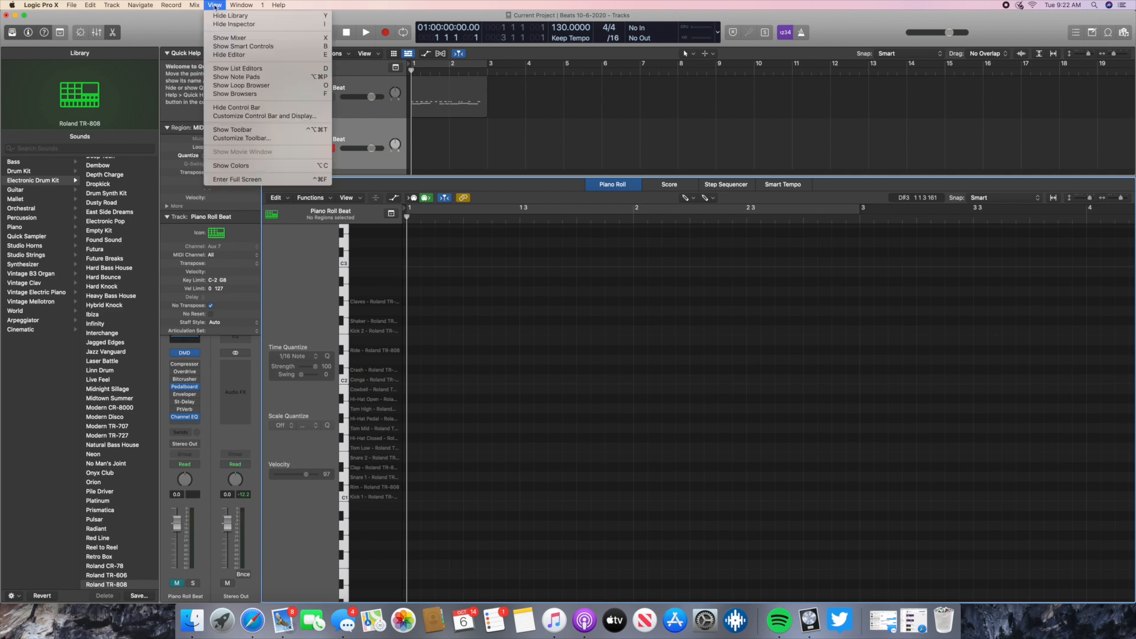
mouse_move(246, 6)
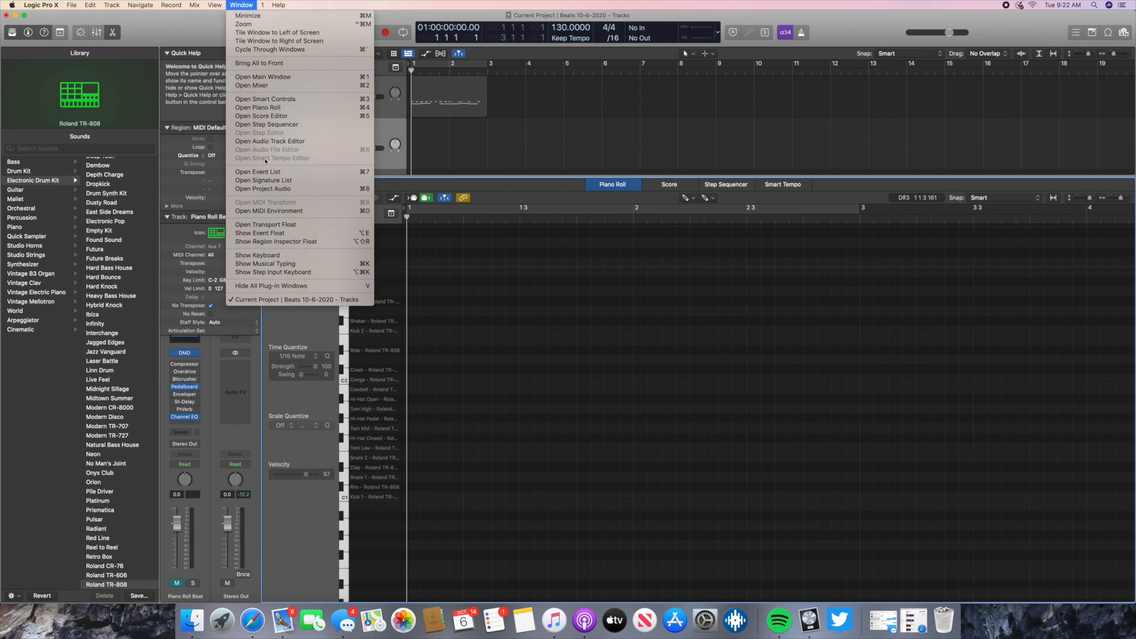
left_click(270, 264)
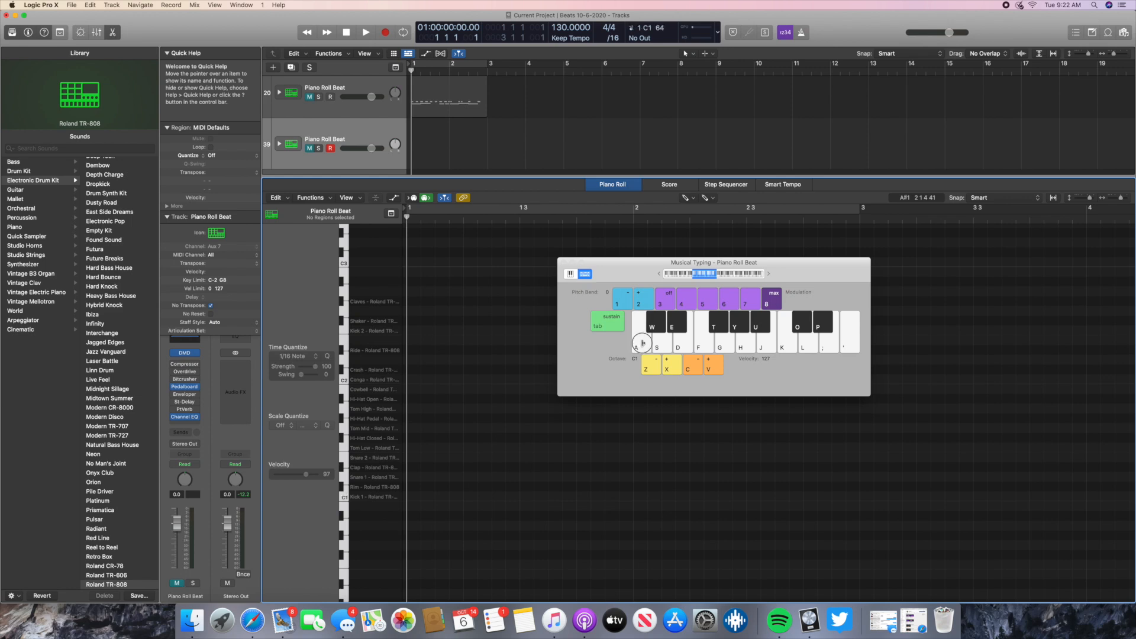
- Unmute the new Roland TR-808 track and audition its kick and snare on the Musical Typing keyboard
left_click(309, 149)
left_click(638, 338)
left_click(637, 338)
left_click(638, 338)
left_click(661, 344)
left_click(643, 344)
left_click(663, 345)
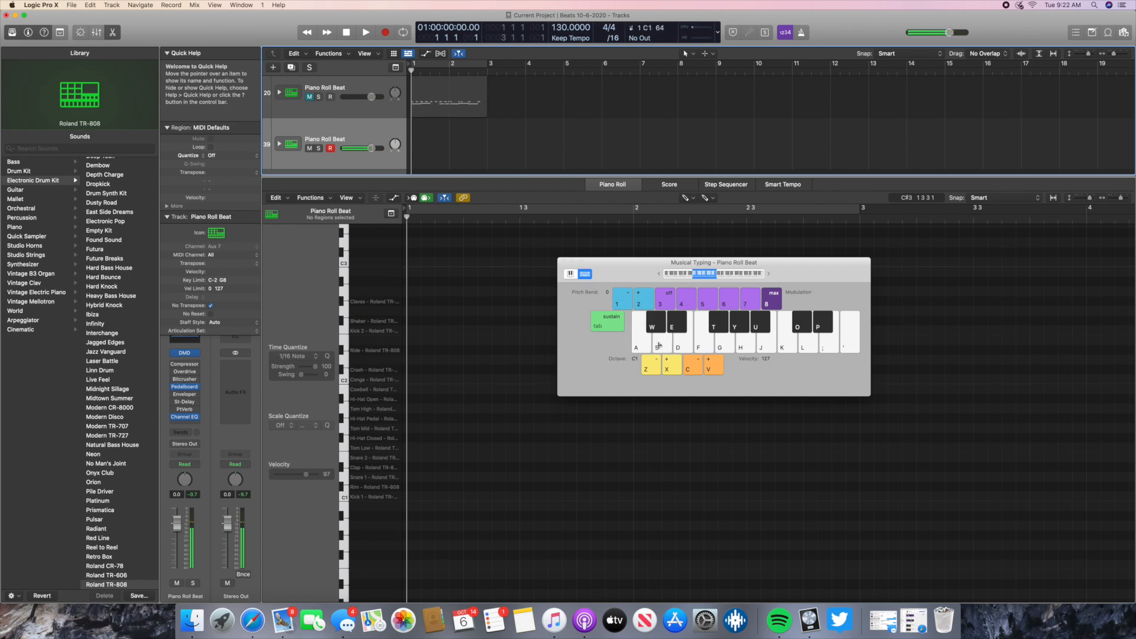
left_click(654, 347)
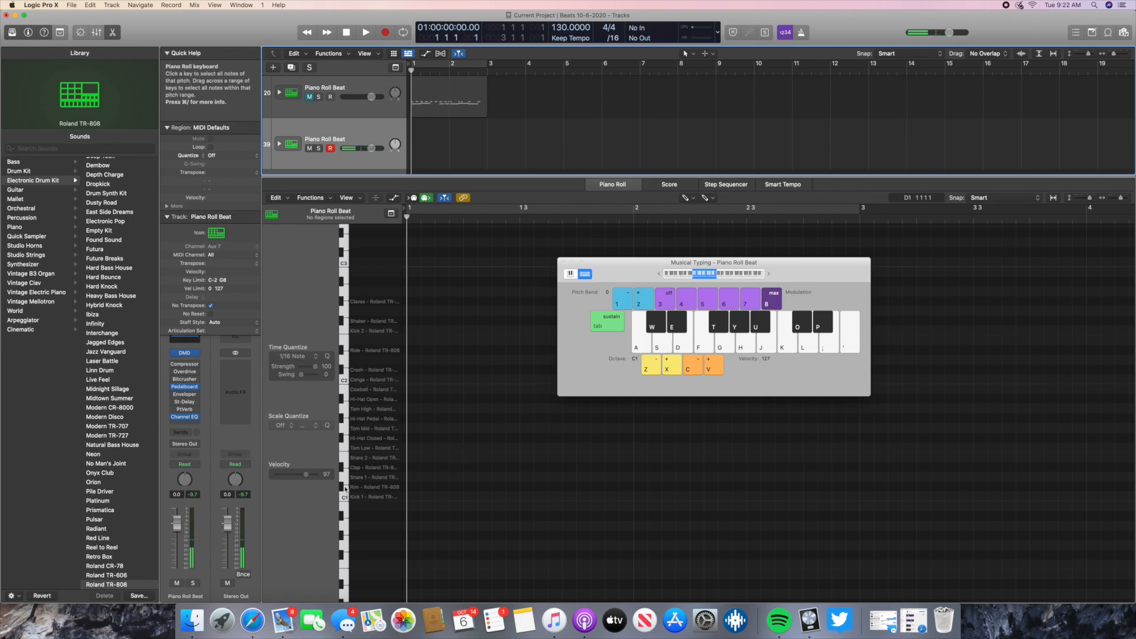
- Audition the drum sounds on the Musical Typing notes from C1 up to F♯1
left_click(638, 348)
left_click(662, 348)
left_click(661, 348)
left_click(642, 348)
left_click(642, 348)
left_click(643, 343)
left_click(667, 347)
left_click(668, 346)
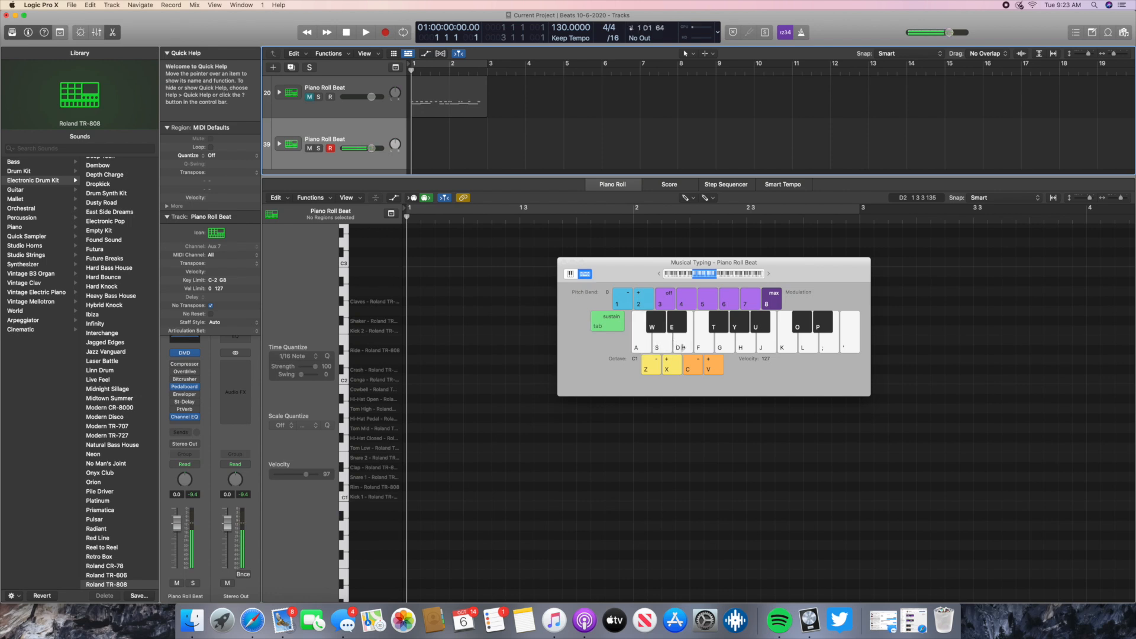
left_click(684, 346)
left_click(704, 343)
left_click(716, 329)
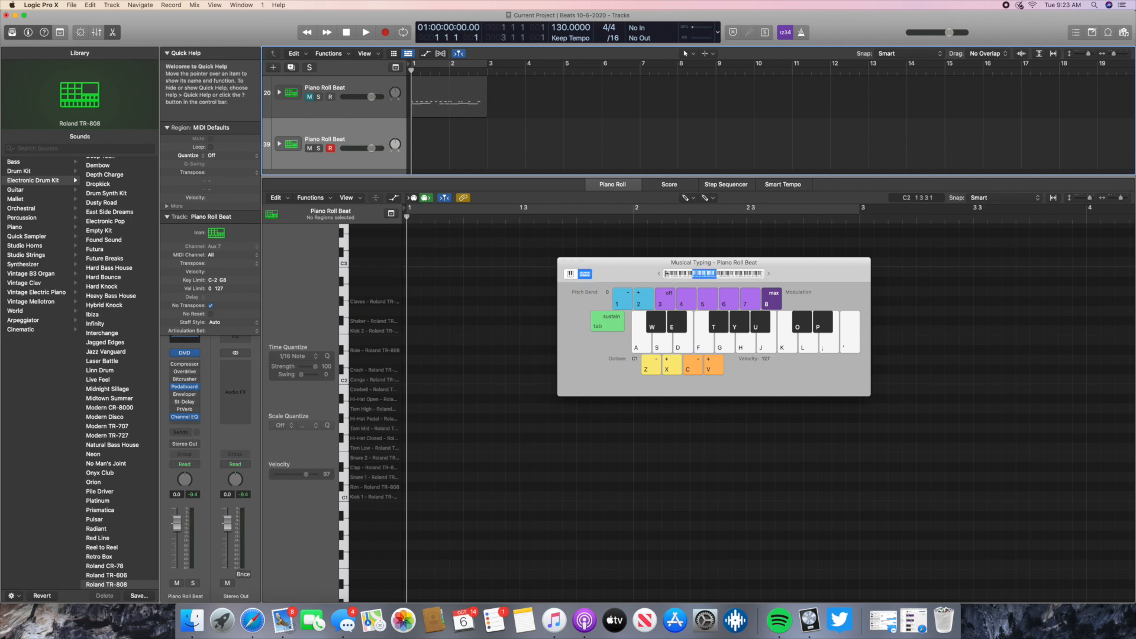
- Raise the Musical Typing octave to C2, audition its C note, raise it to C3 and return it to C1
left_click(771, 274)
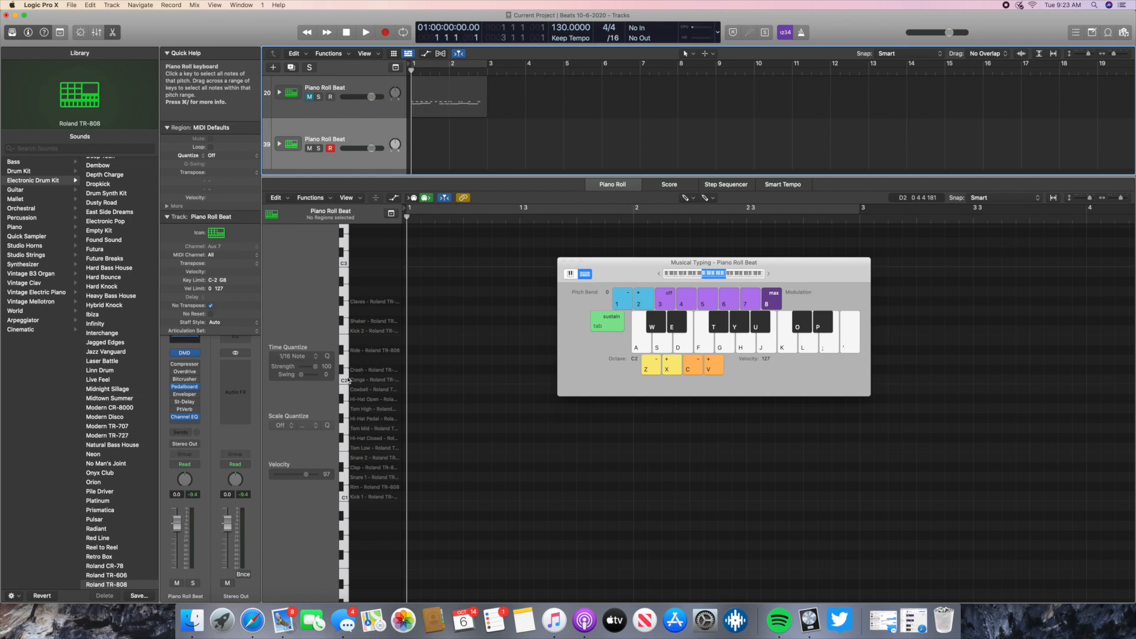
left_click(343, 382)
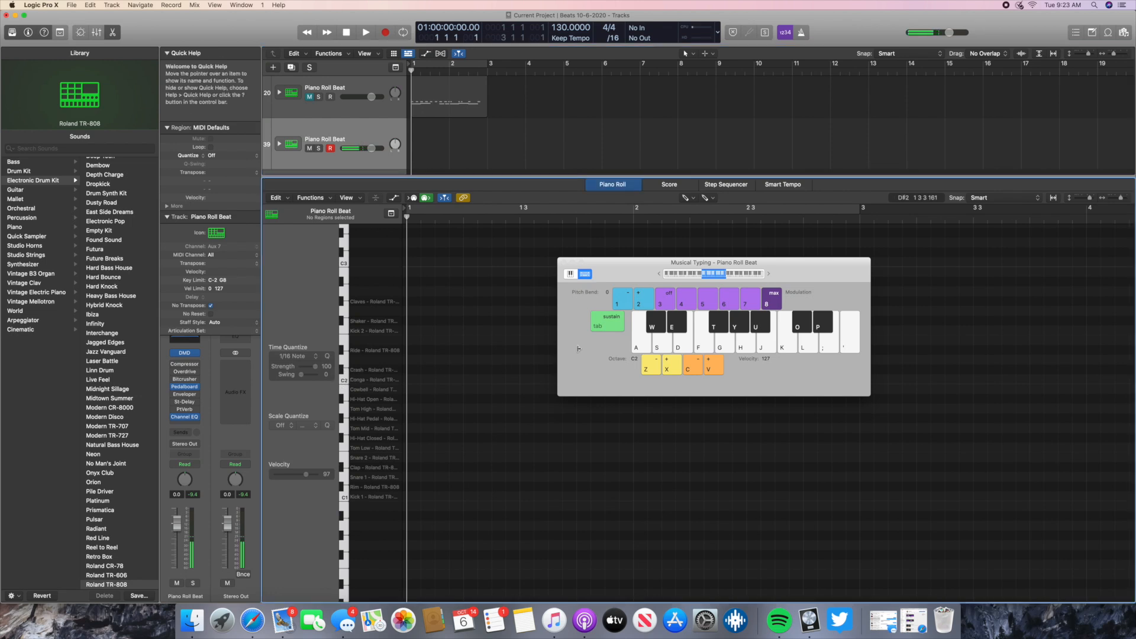
left_click(634, 347)
left_click(631, 348)
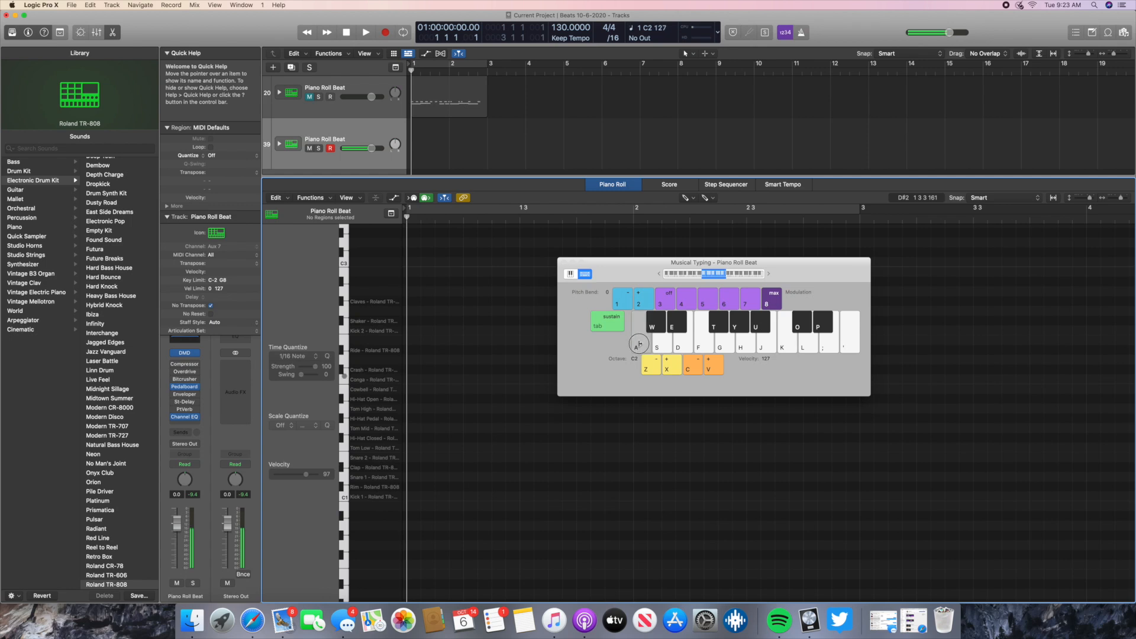
left_click(770, 274)
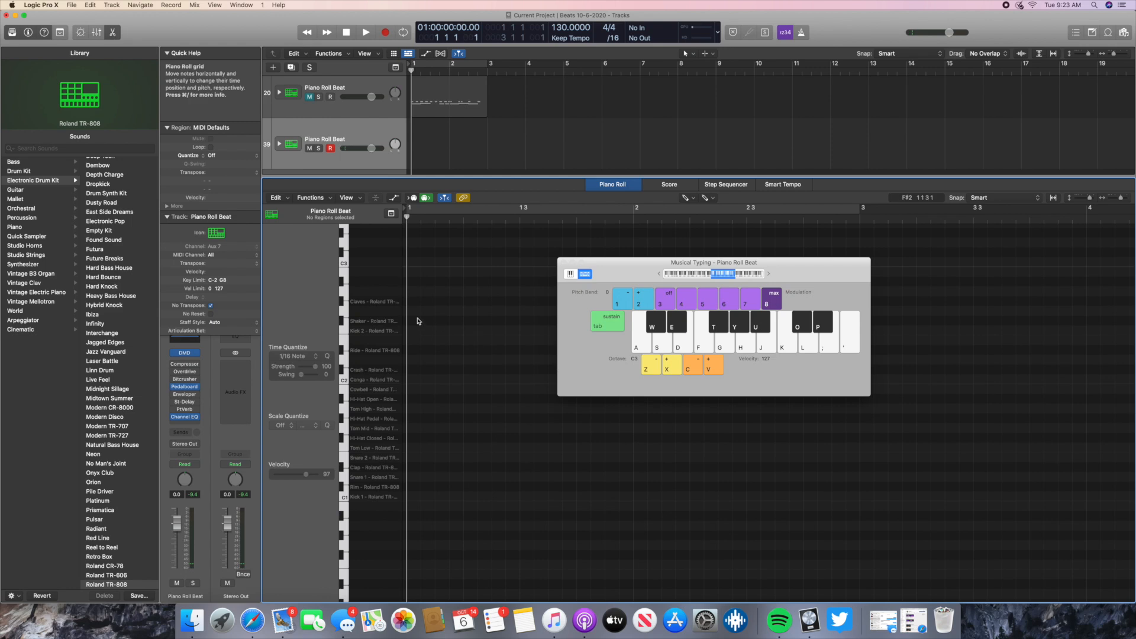
scroll(362, 297, "up", 1)
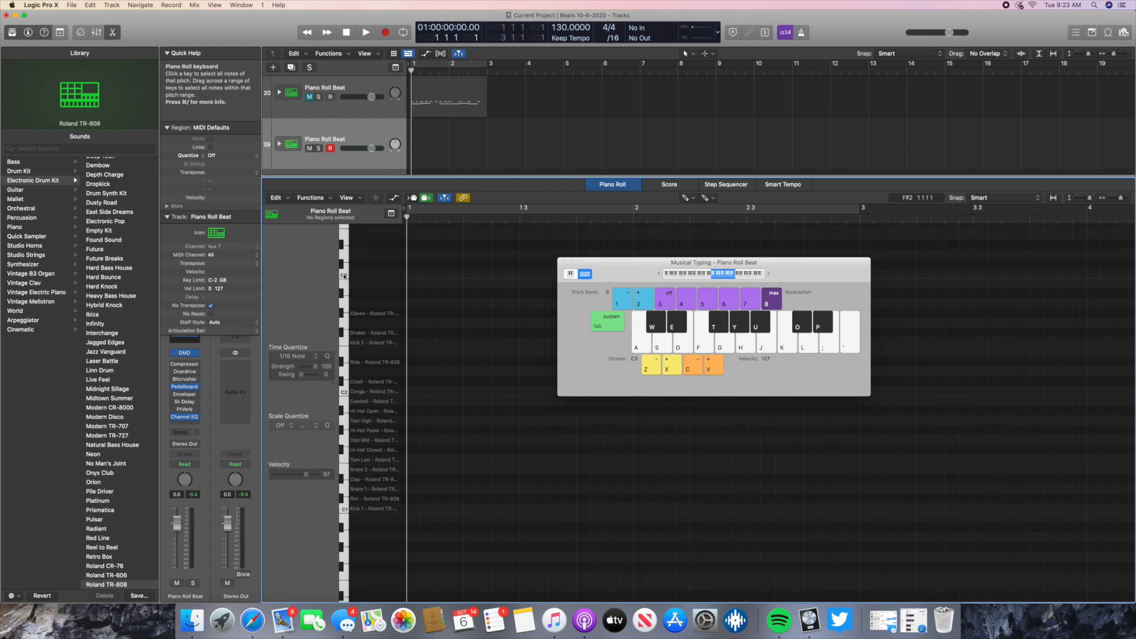
scroll(361, 276, "up", 3)
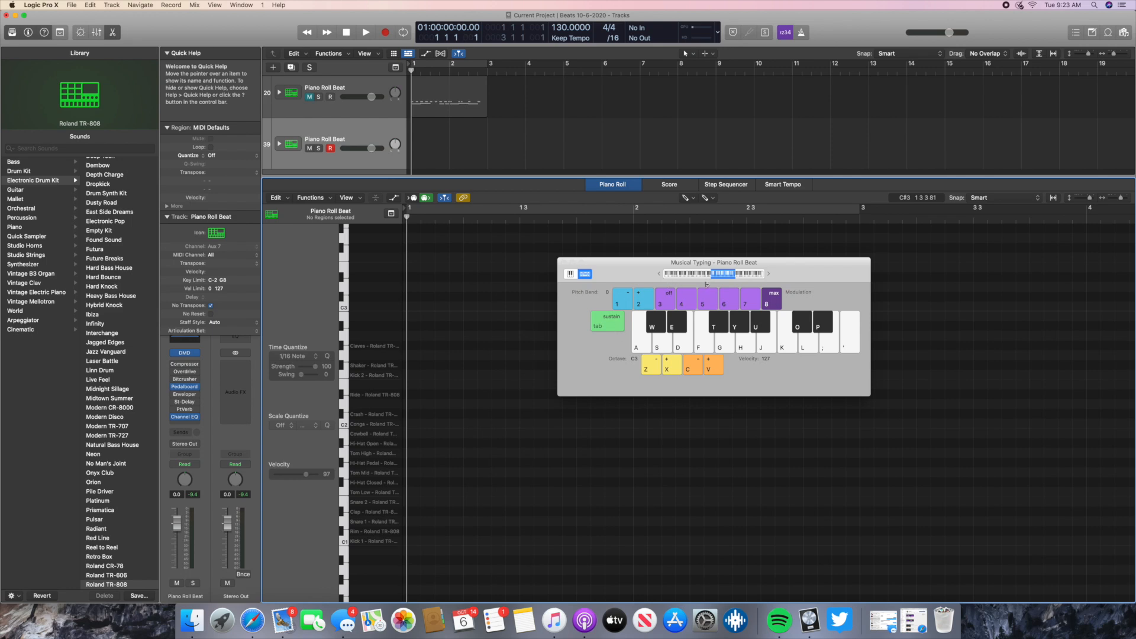
left_click(661, 275)
left_click(661, 274)
- Audition Kick 1, Snare 1 and Snare 2 at octave C1 with Musical Typing
left_click(645, 347)
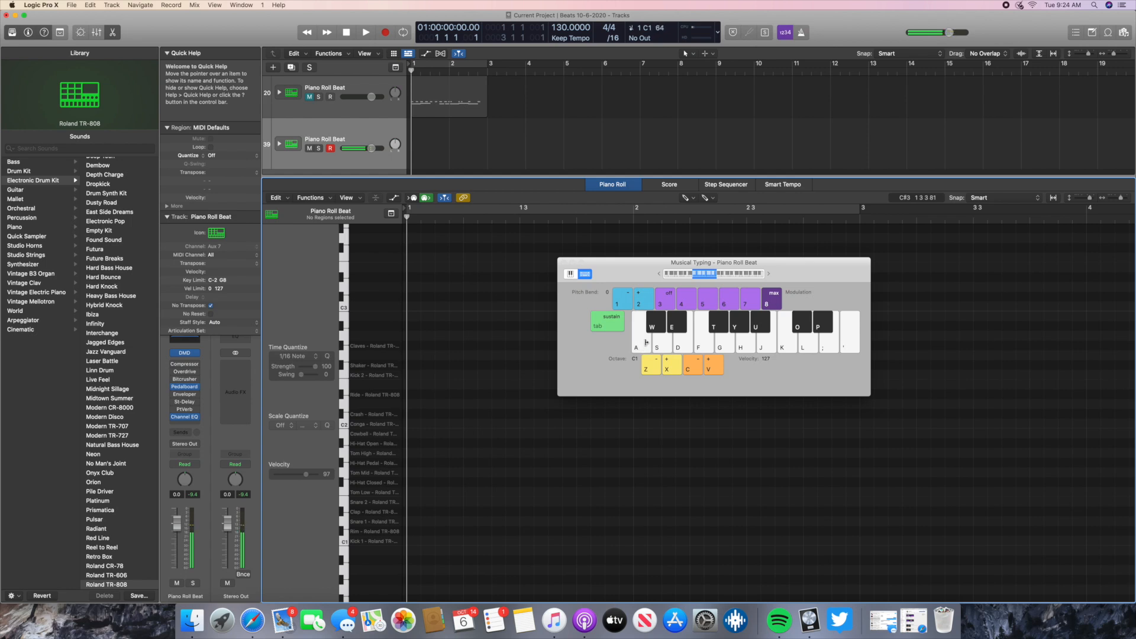
left_click(645, 343)
left_click(644, 342)
key("s")
key("d")
key("d")
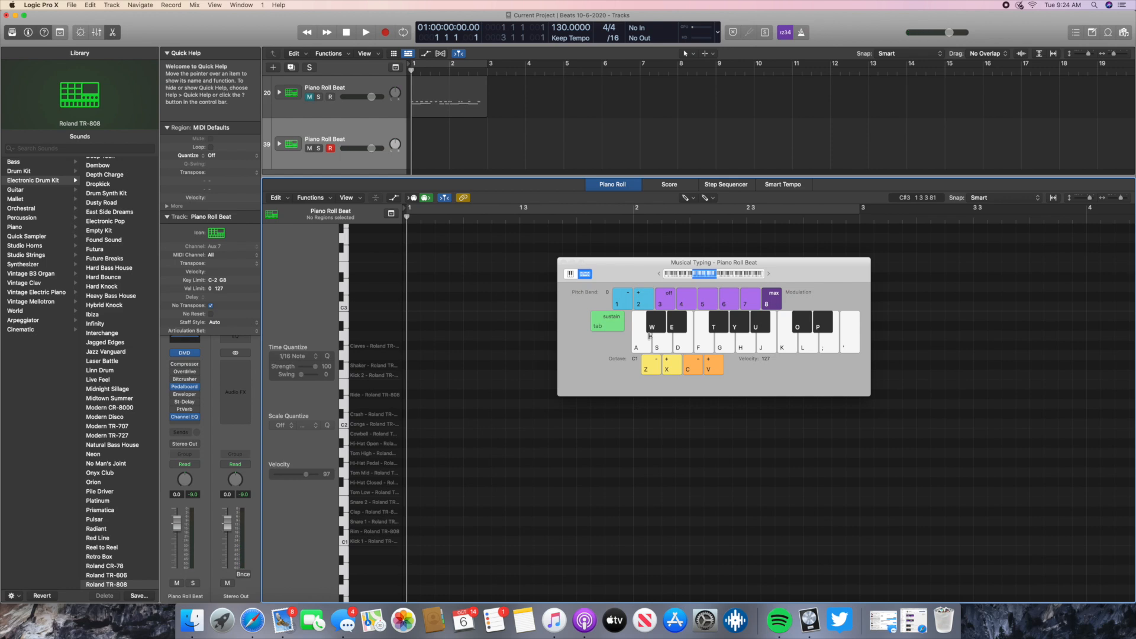
- Practise a beat alternating Kick 1 and Snare 1 with Musical Typing, without recording it
key("a")
key("a")
key("s")
key("a")
key("s")
key("s")
key("a")
key("s")
key("a")
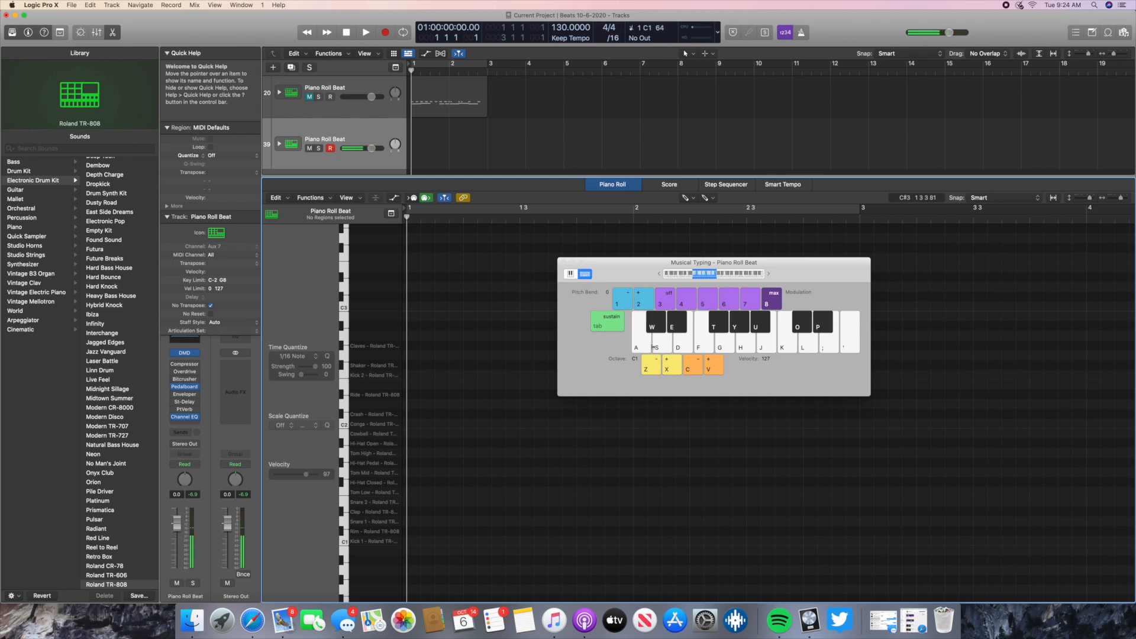
key("a")
key("a")
key("a")
key("a")
key("s")
key("s")
key("a")
key("s")
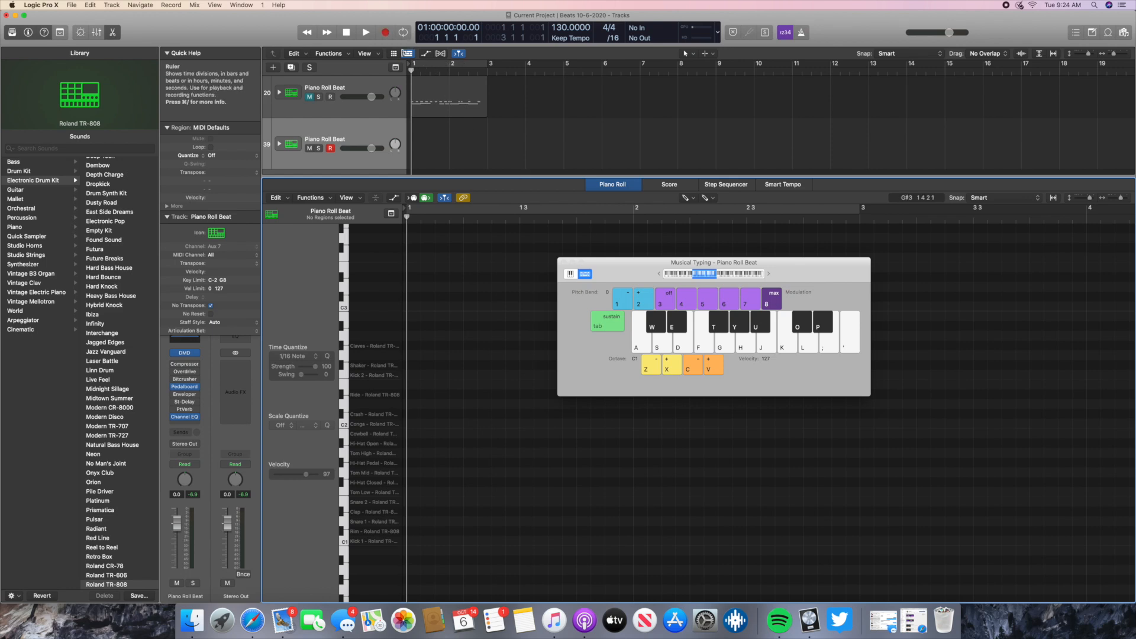
- Turn on the metronome click and play a few repeated Kick 1 hits with Musical Typing
left_click(803, 34)
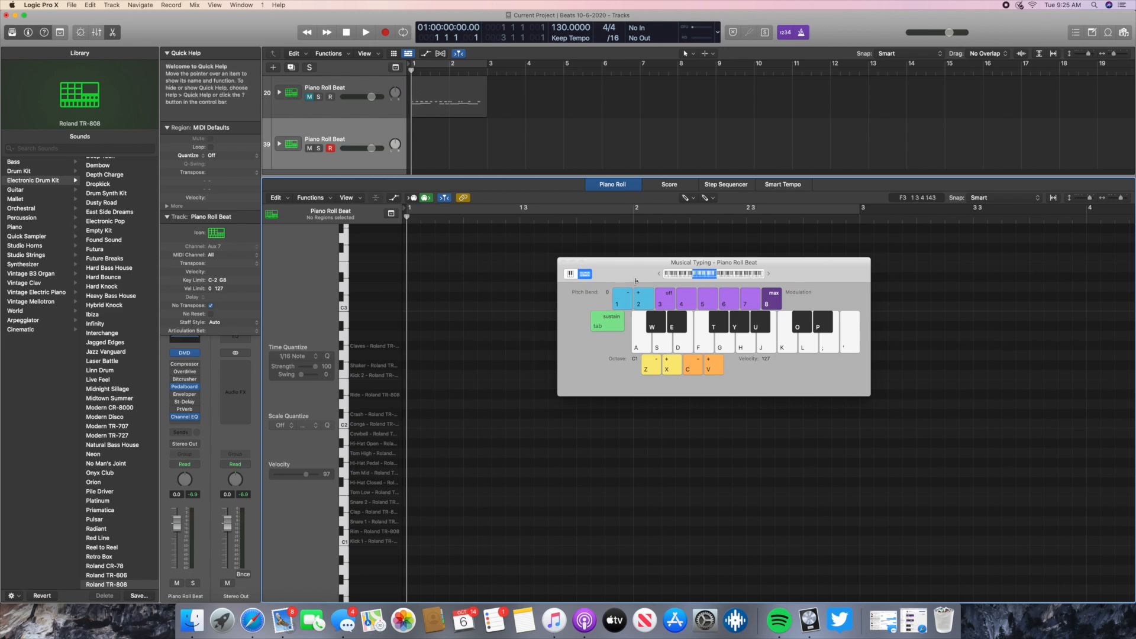
key("a")
key("a")
key("a")
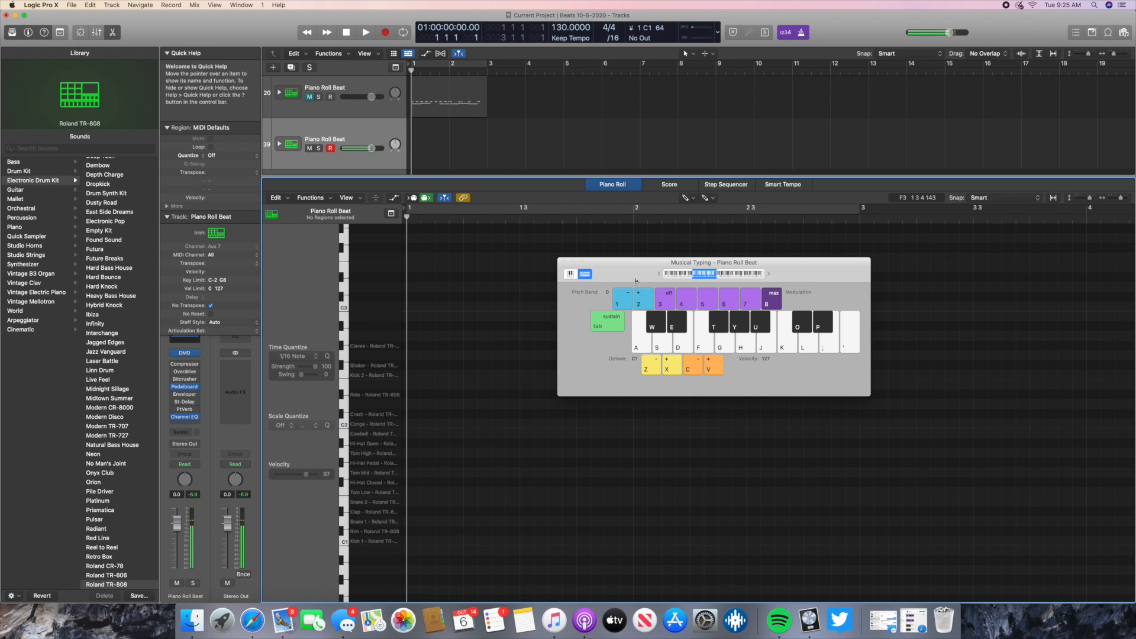
key("a")
key("a")
key("a")
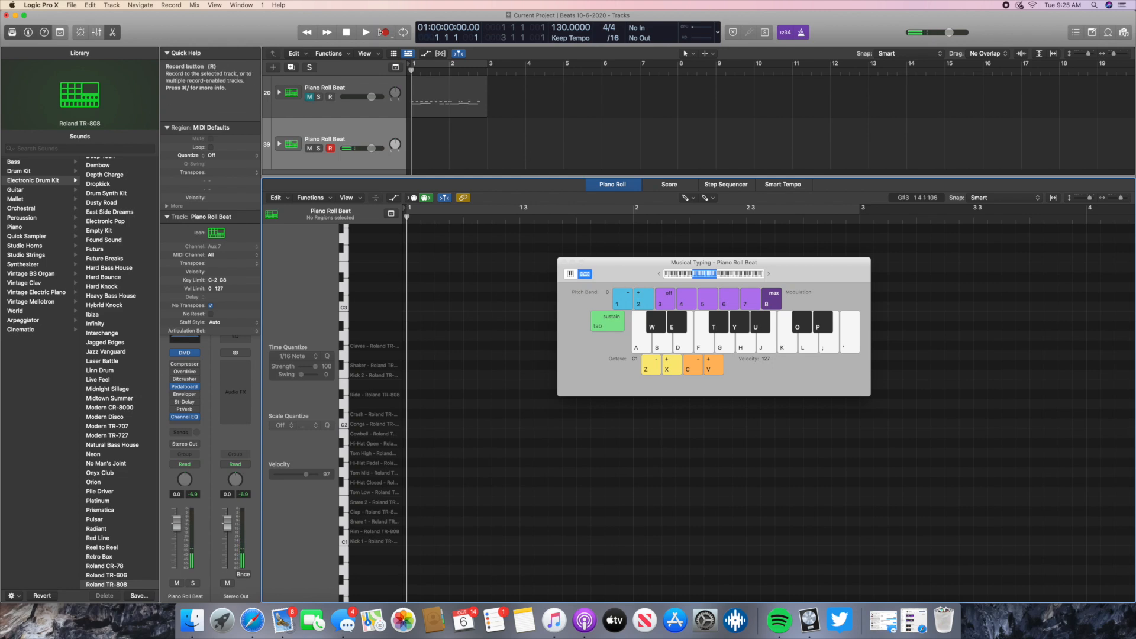
- Record a Kick 1 and Snare 1 beat with Musical Typing on the new TR-808 track from bar 1 into bar 5
left_click(386, 34)
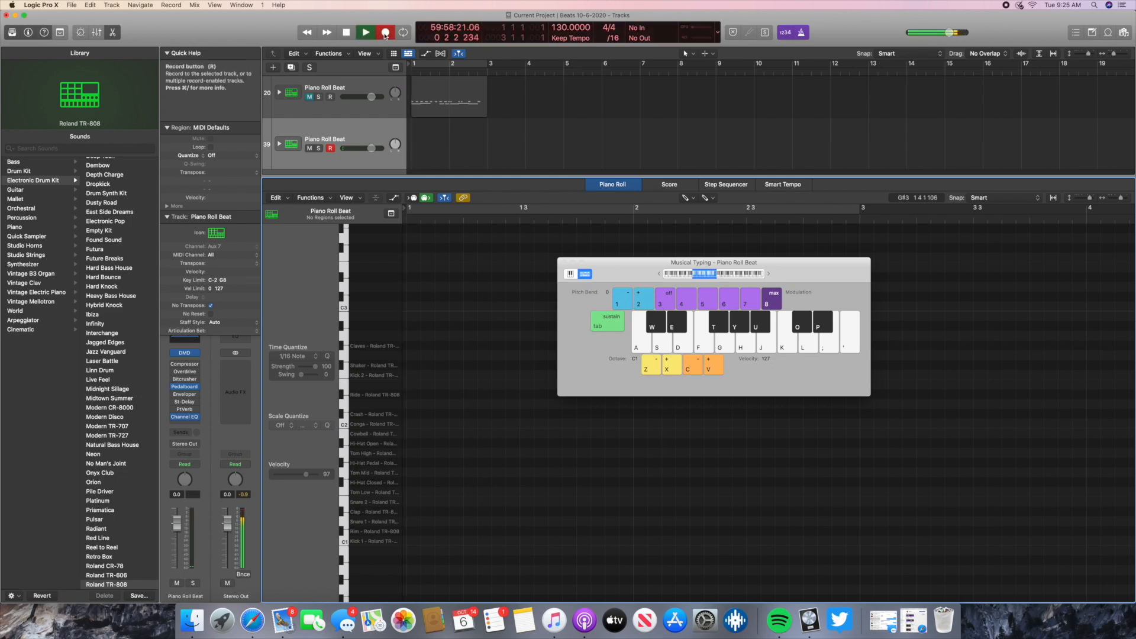
key("a")
key("s")
key("a")
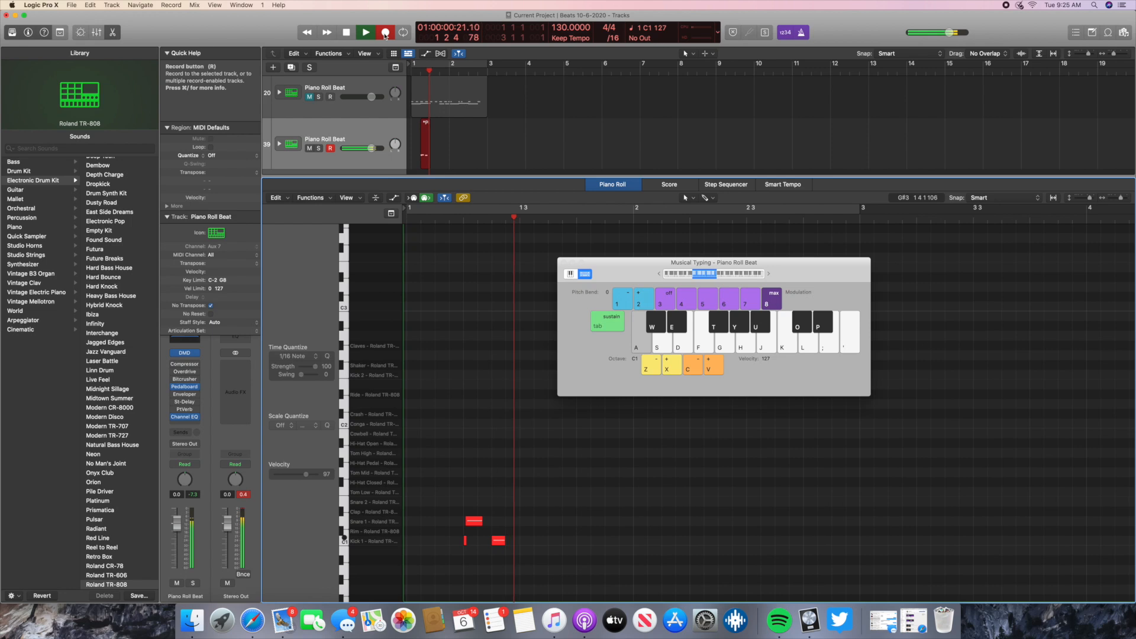
key("s")
key("a")
key("s")
key("a")
key("a")
key("s")
key("s")
key("s")
key("a")
key("s")
key("s")
key("a")
key("s")
key("a")
key("a")
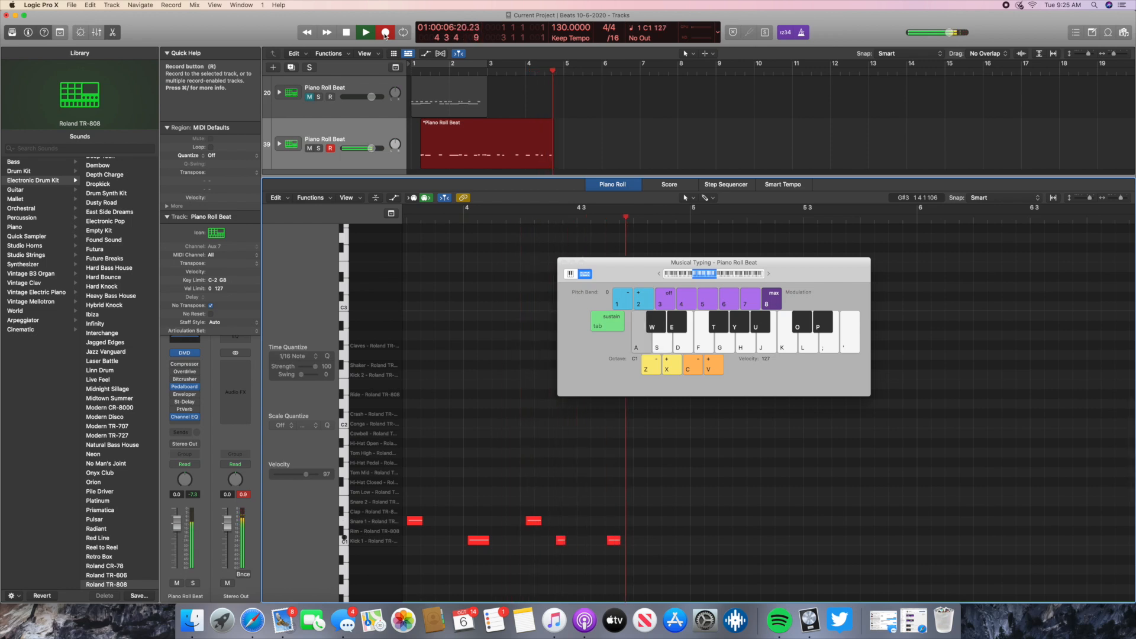
key("s")
key("s")
key("s")
key("a")
left_click(347, 32)
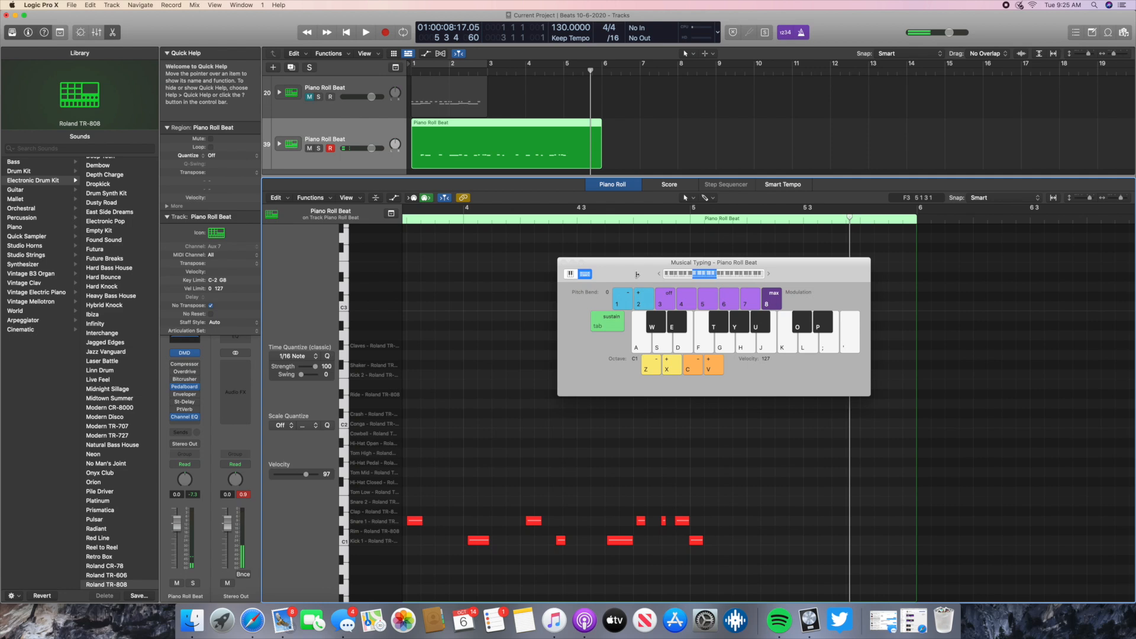
- Rename the newly recorded track as "MIDI Keyboard" and hide the Musical Typing keyboard
double_click(339, 139)
type("M")
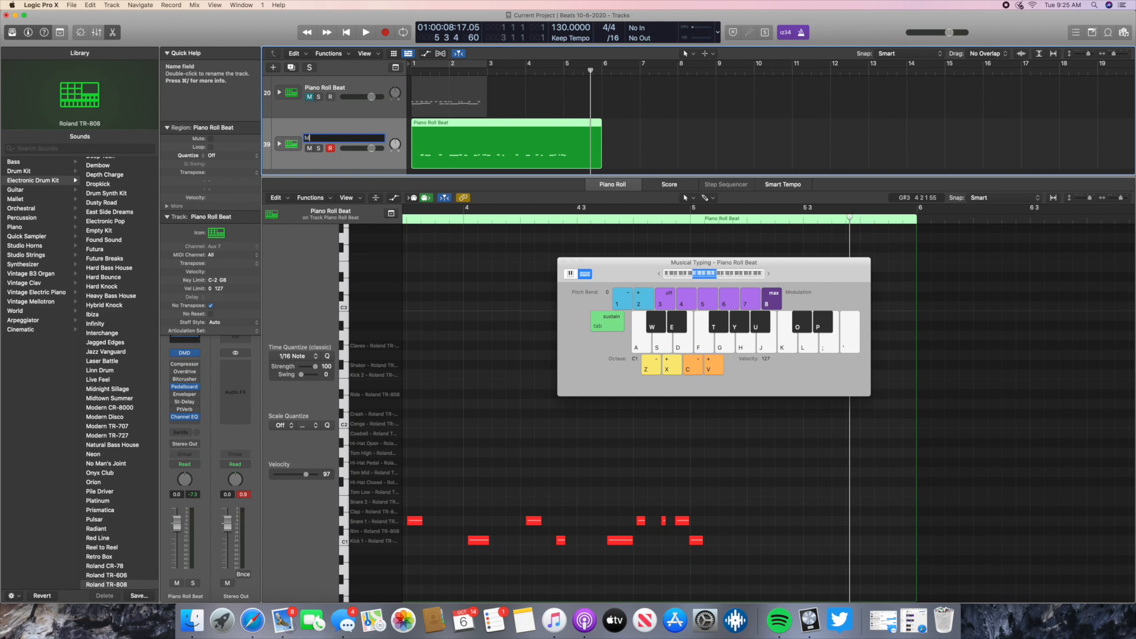
type("IDI Keyboard")
key("Return")
left_click(609, 264)
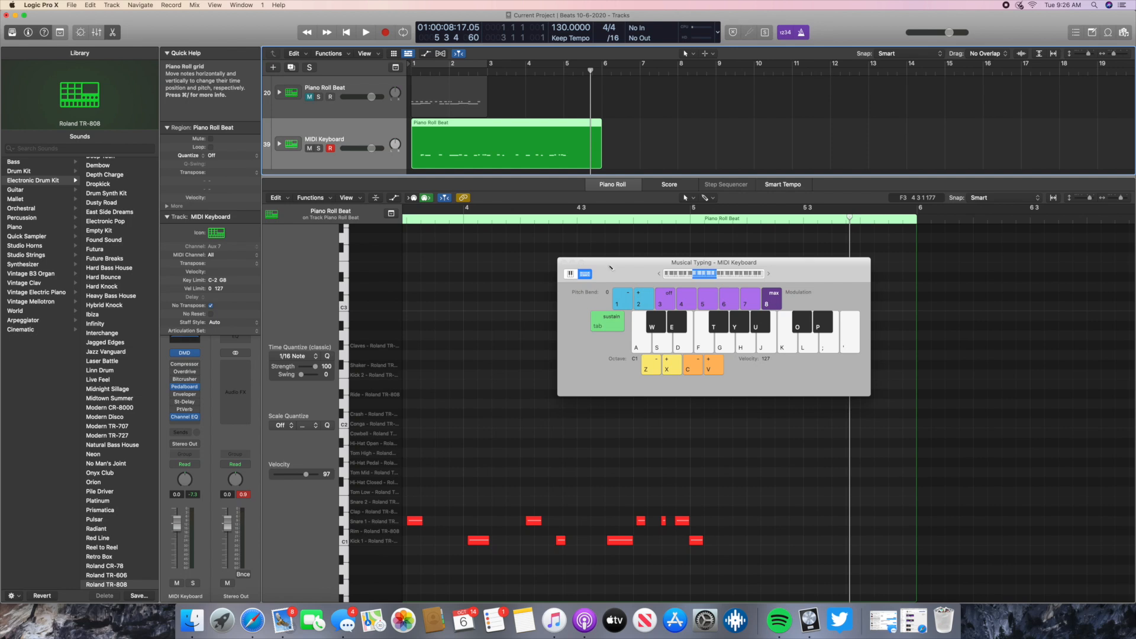
key("super+k")
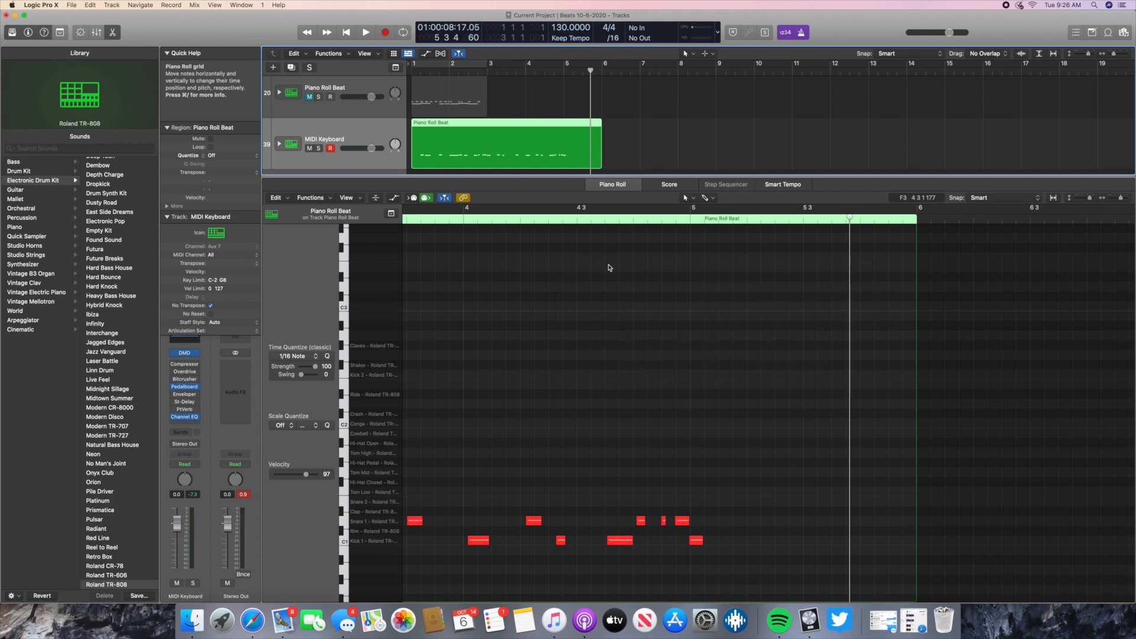
- Select the nine kick and snare notes from the end of bar 3 into bar 5 and set their velocity to 78
left_click(417, 522)
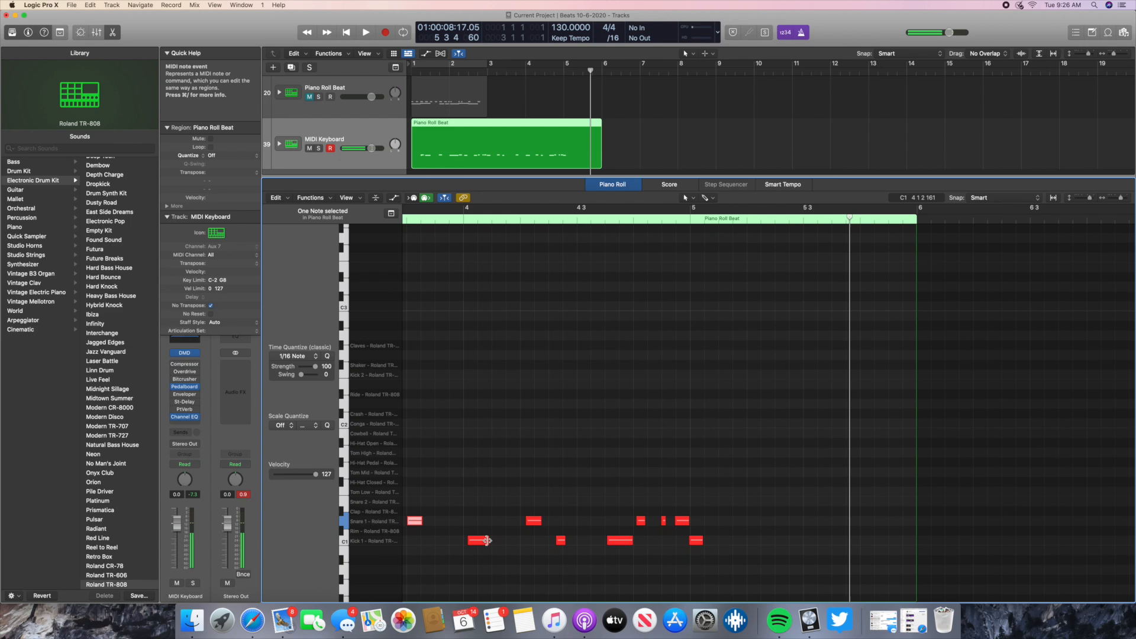
left_click(316, 475)
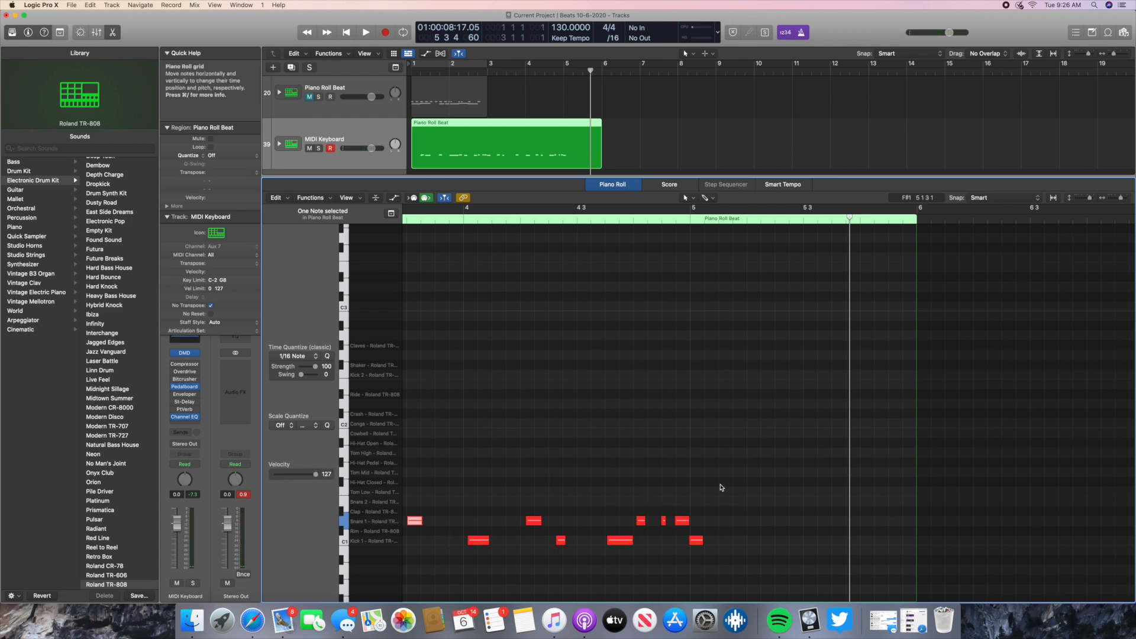
left_click_drag(733, 488, 406, 571)
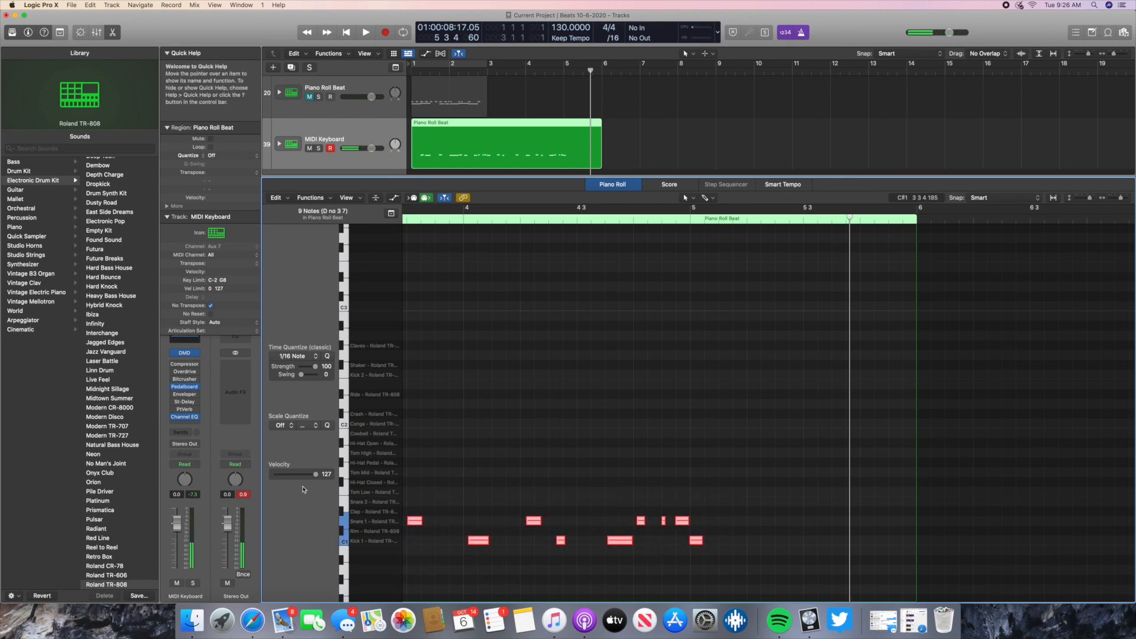
left_click_drag(317, 480, 299, 482)
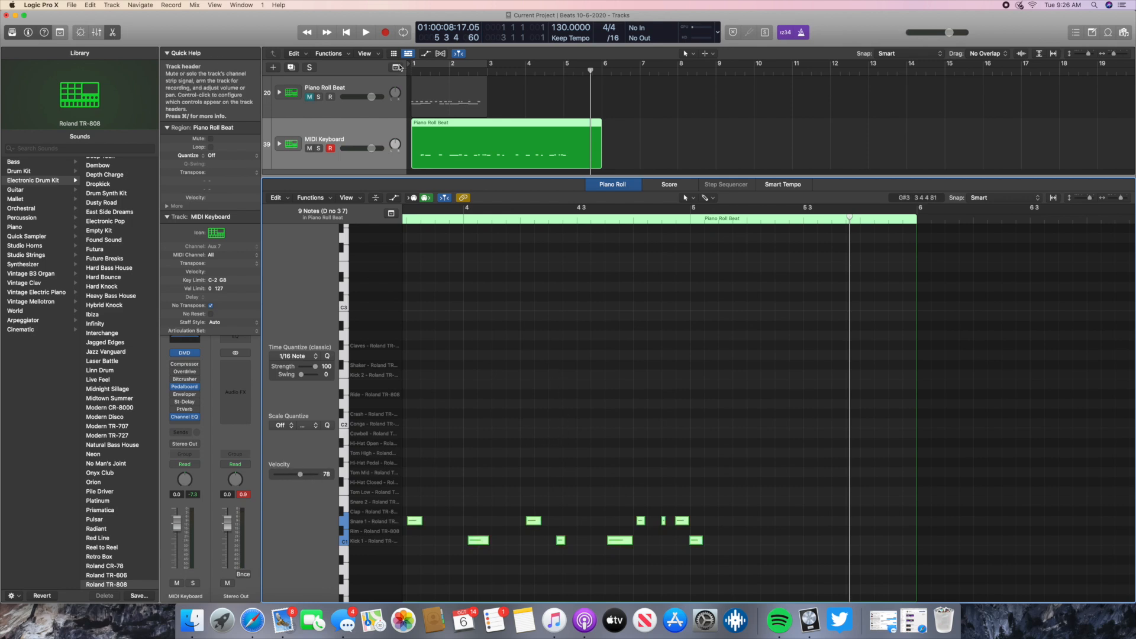
- Solo the MIDI Keyboard track and play the recorded beat from the beginning of the project
left_click(318, 96)
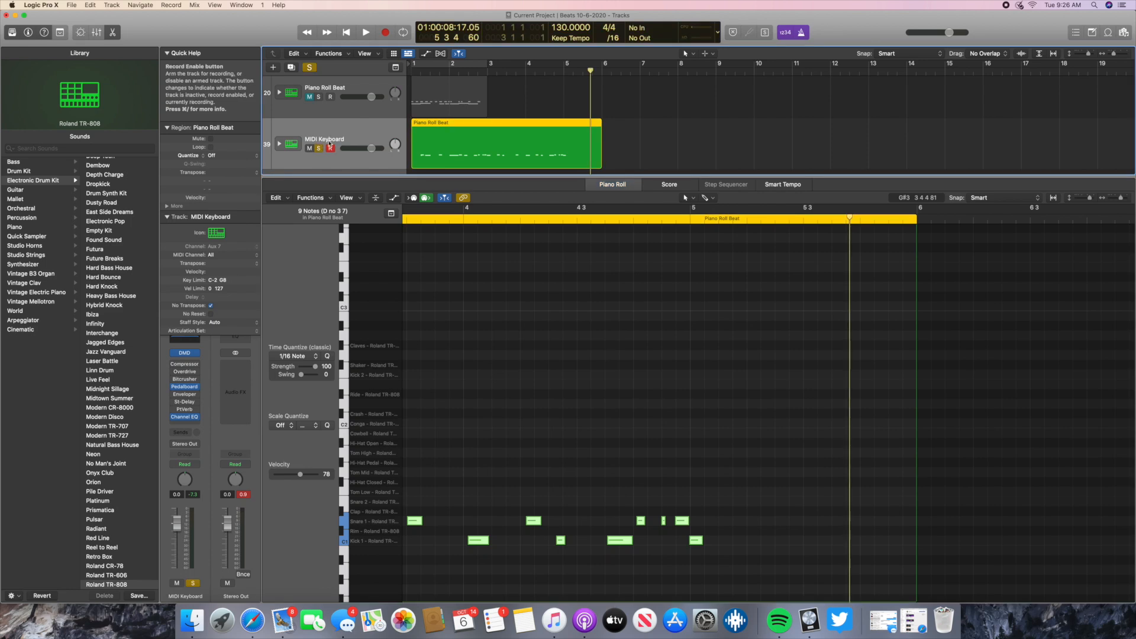
left_click(347, 33)
left_click(366, 33)
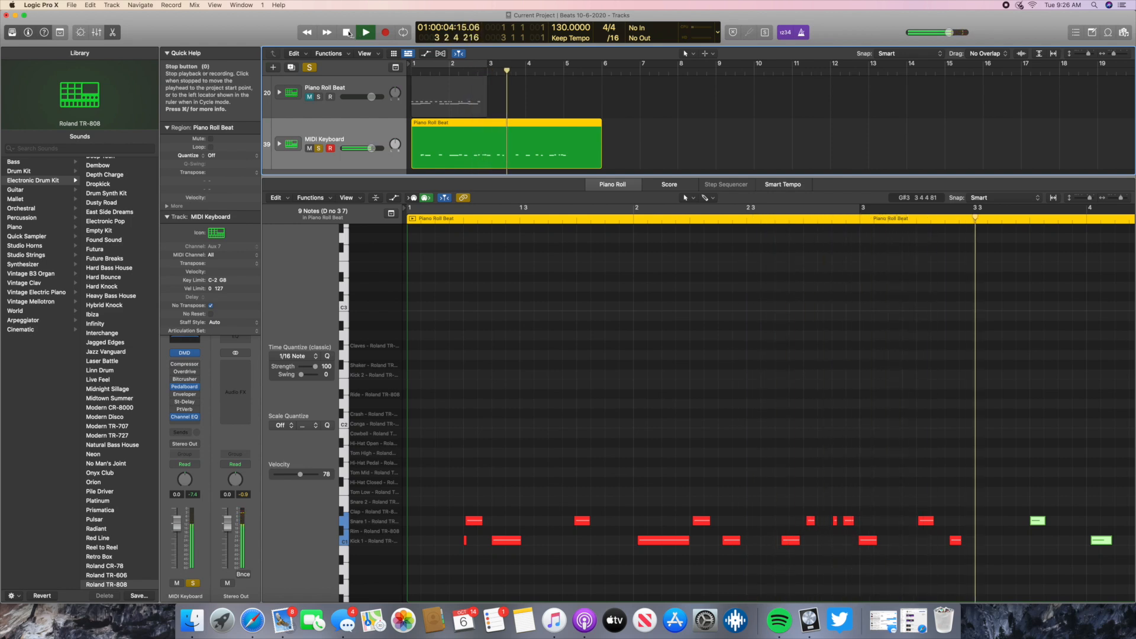
- Stop playback and set the velocity of the 14 kick and snare notes from bar 1 into bar 3 to 78
left_click(348, 33)
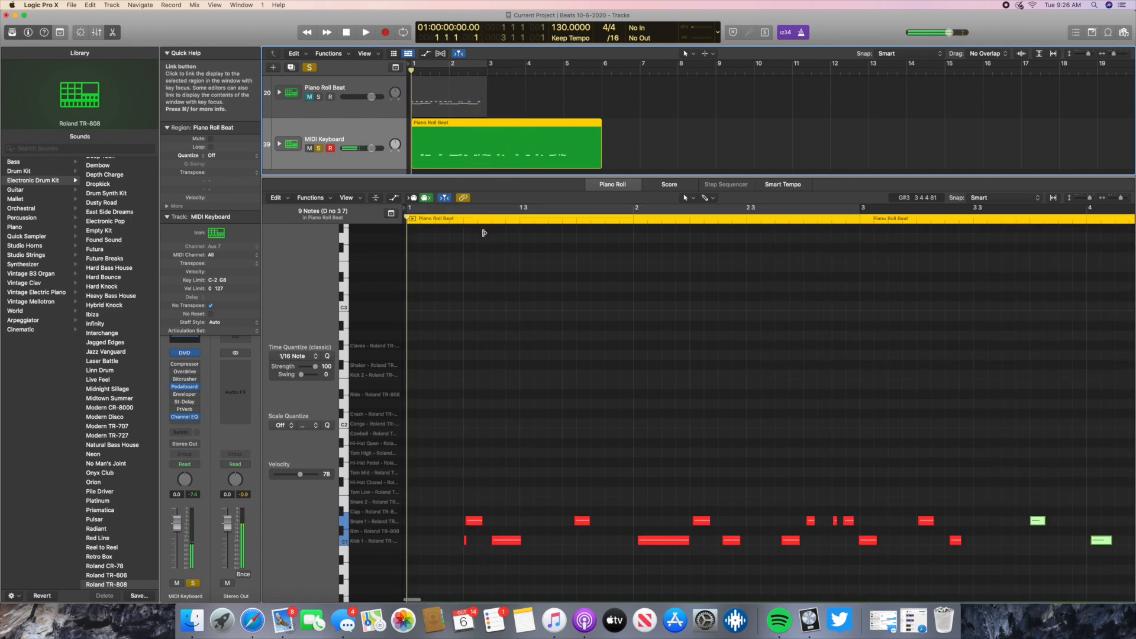
left_click(1040, 524)
left_click_drag(931, 474, 502, 575)
left_click_drag(431, 450, 992, 589)
left_click_drag(315, 478, 295, 481)
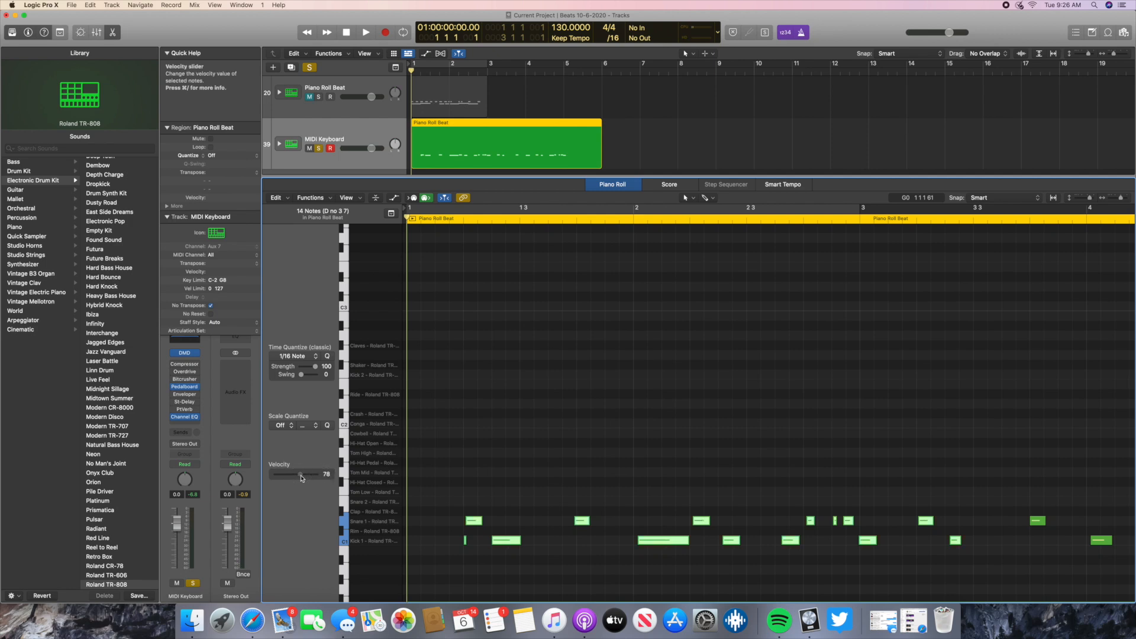
left_click(528, 452)
scroll(527, 452, "right", 10)
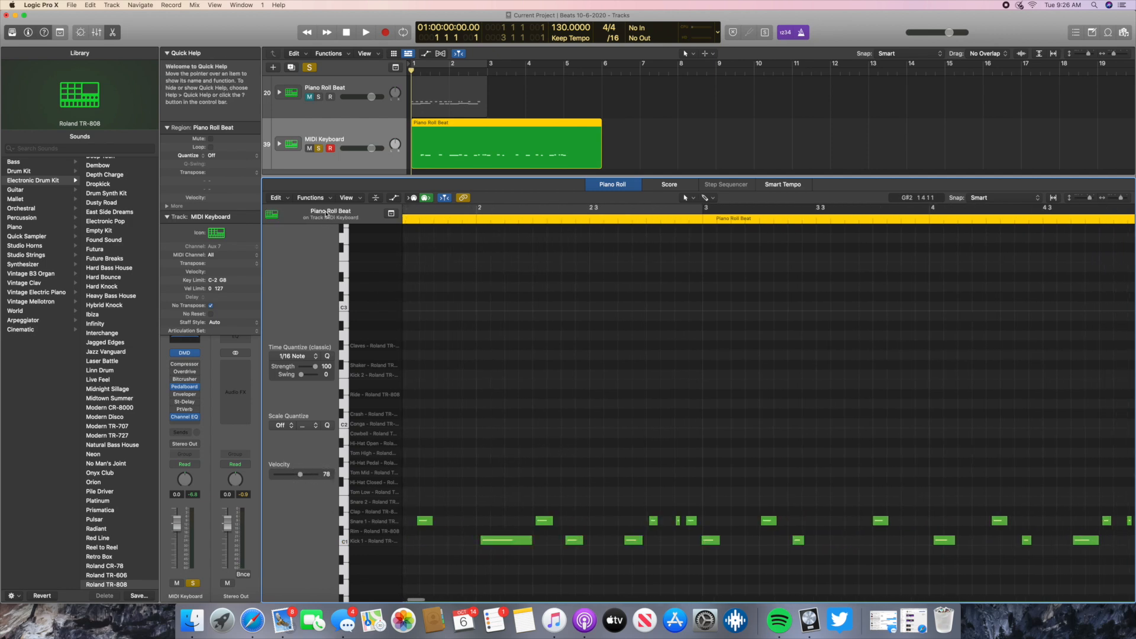
- Play the MIDI Keyboard beat from the beginning of the project and return to the start
left_click(347, 33)
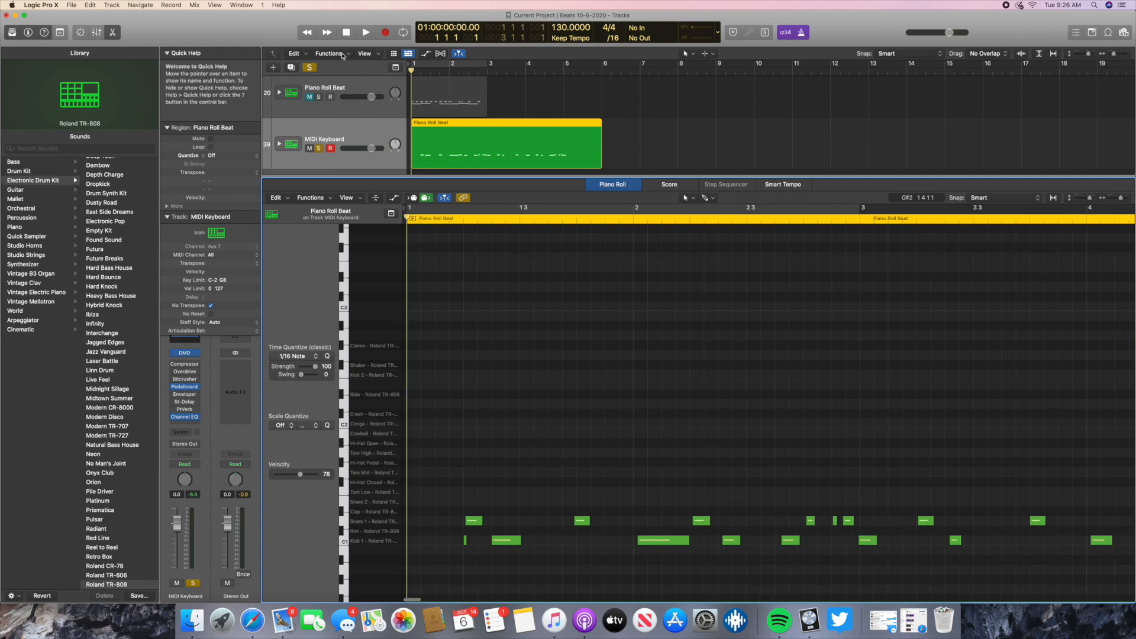
key("space")
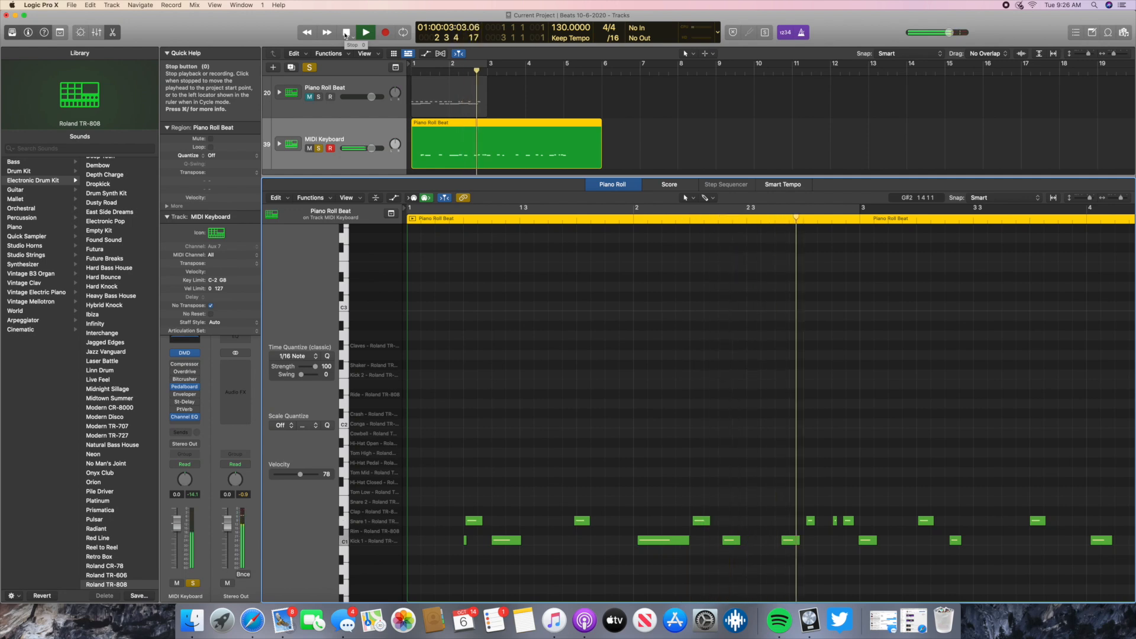
left_click(347, 33)
left_click(346, 33)
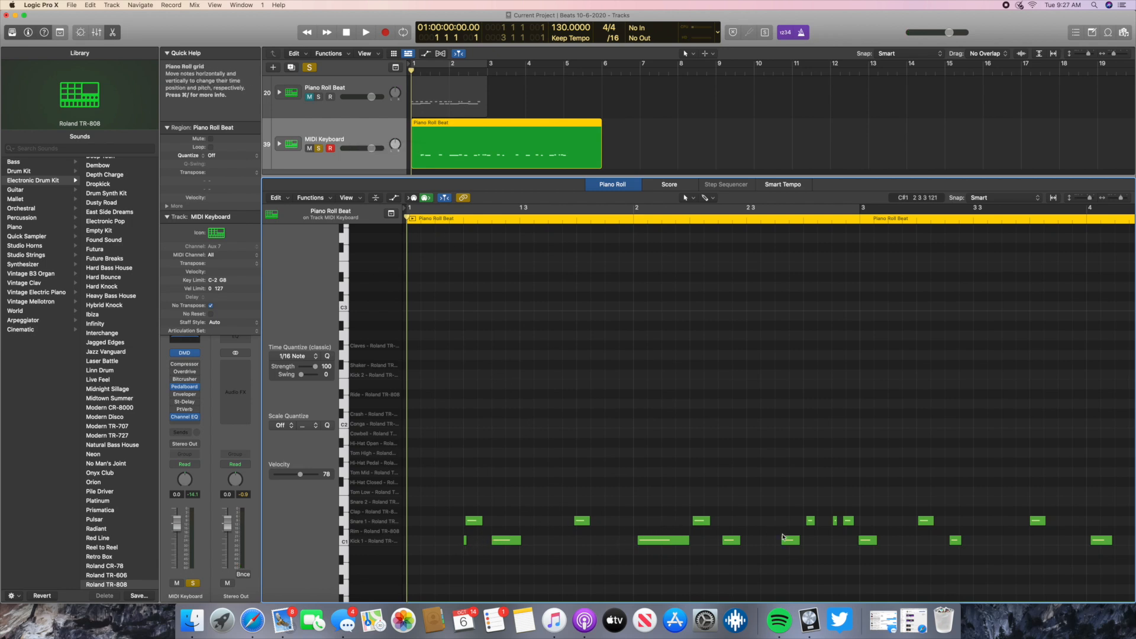
- Select all 23 notes and move them earlier together so the first kick starts exactly at bar 1
left_click(464, 221)
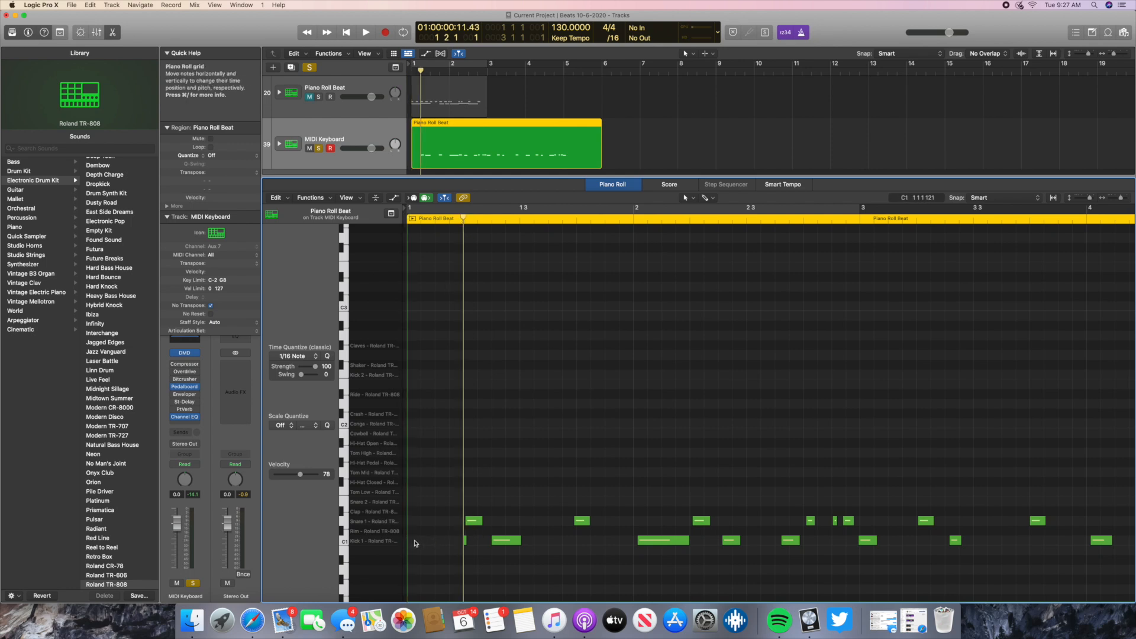
left_click_drag(439, 404, 1016, 418)
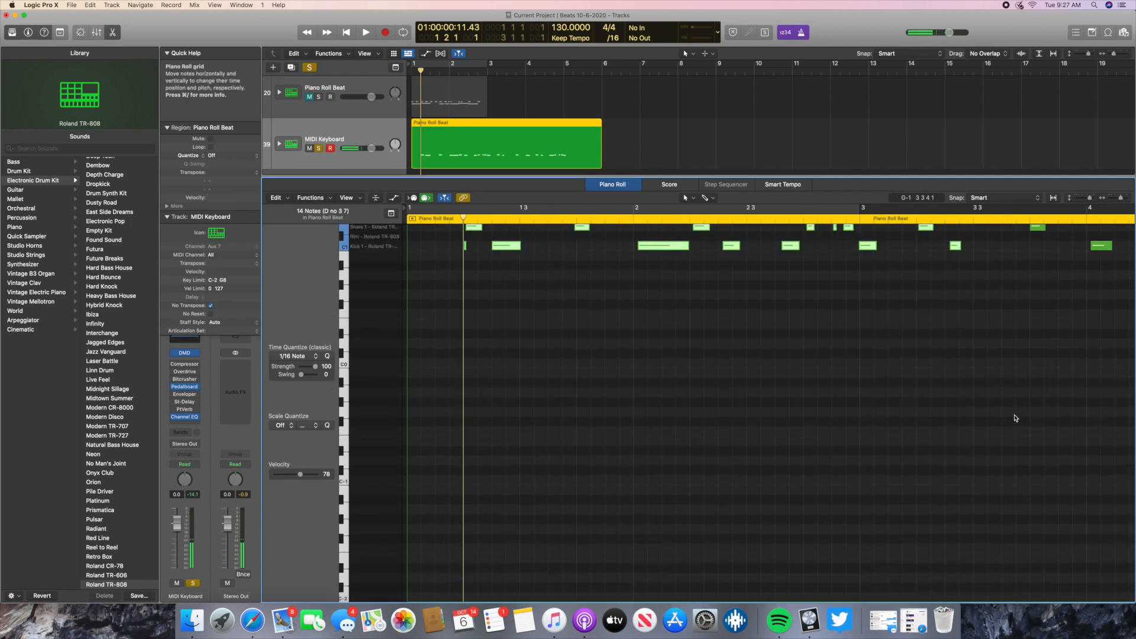
scroll(684, 324, "up", 3)
left_click_drag(446, 262, 898, 423)
scroll(898, 423, "left", 8)
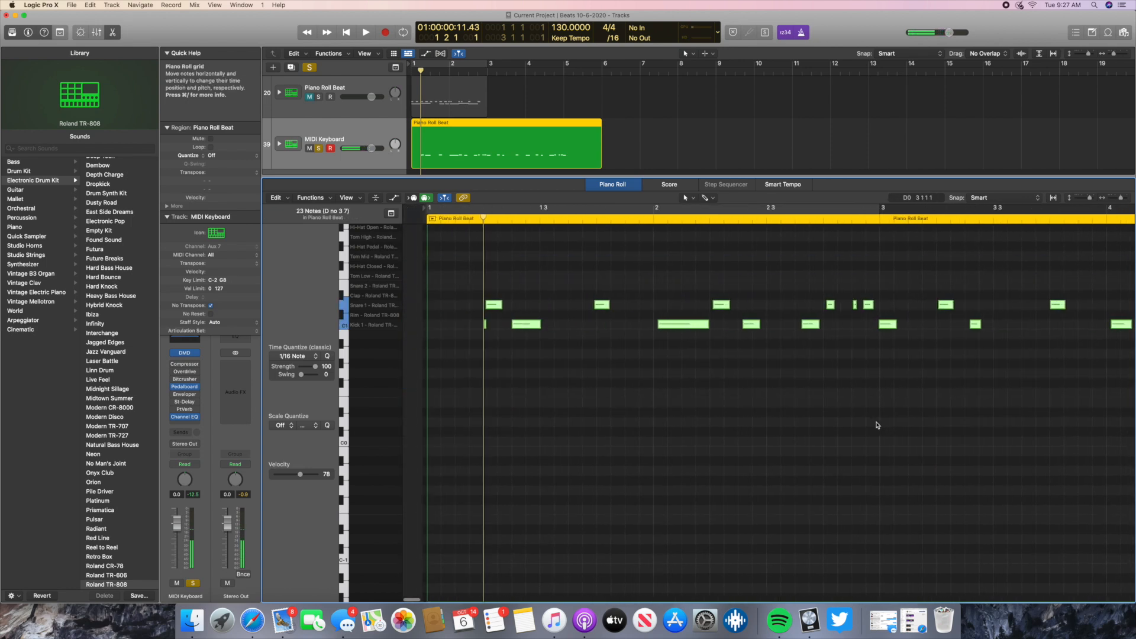
left_click_drag(465, 328, 413, 324)
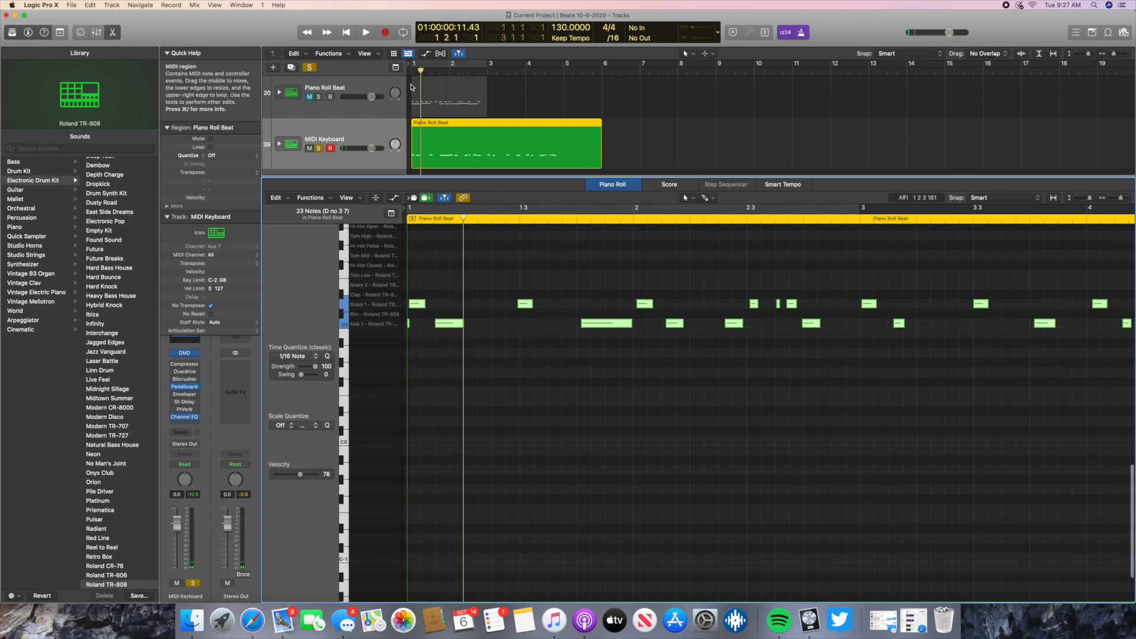
- Set a cycle area from bar 1 to bar 5, play the beat within it and return to the start
left_click(347, 32)
left_click(478, 65)
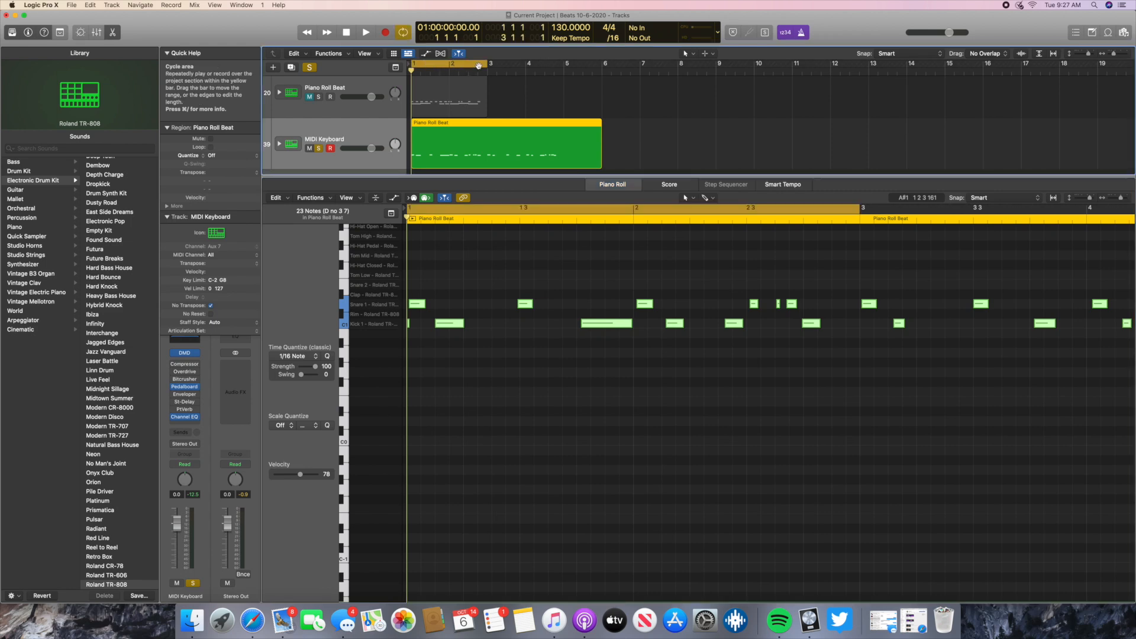
left_click_drag(483, 69, 562, 71)
left_click(365, 32)
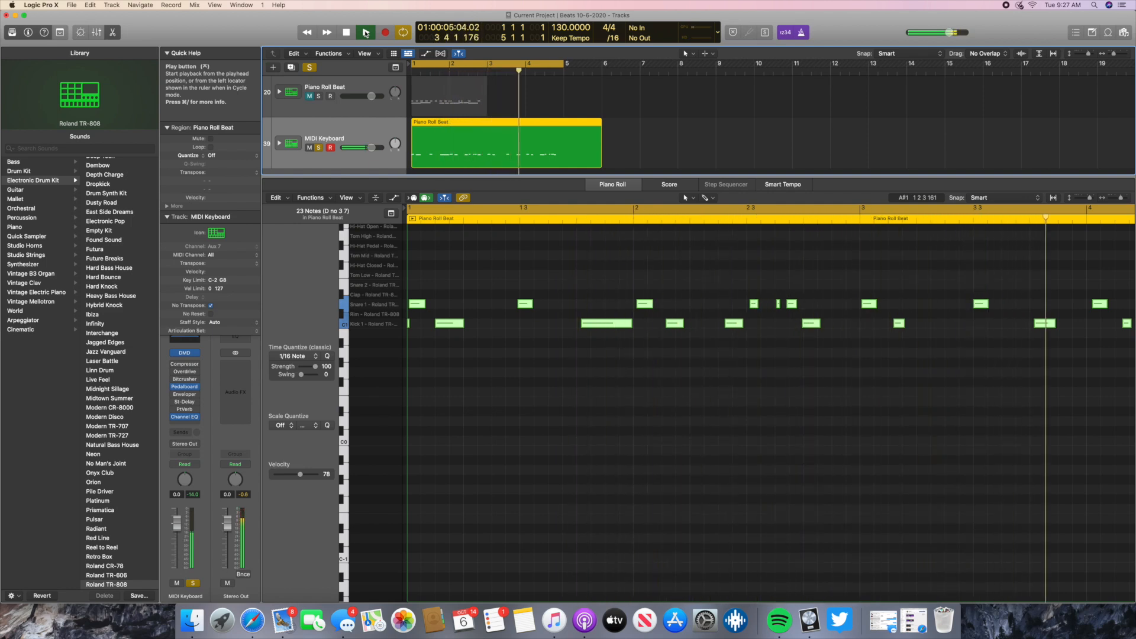
left_click(348, 32)
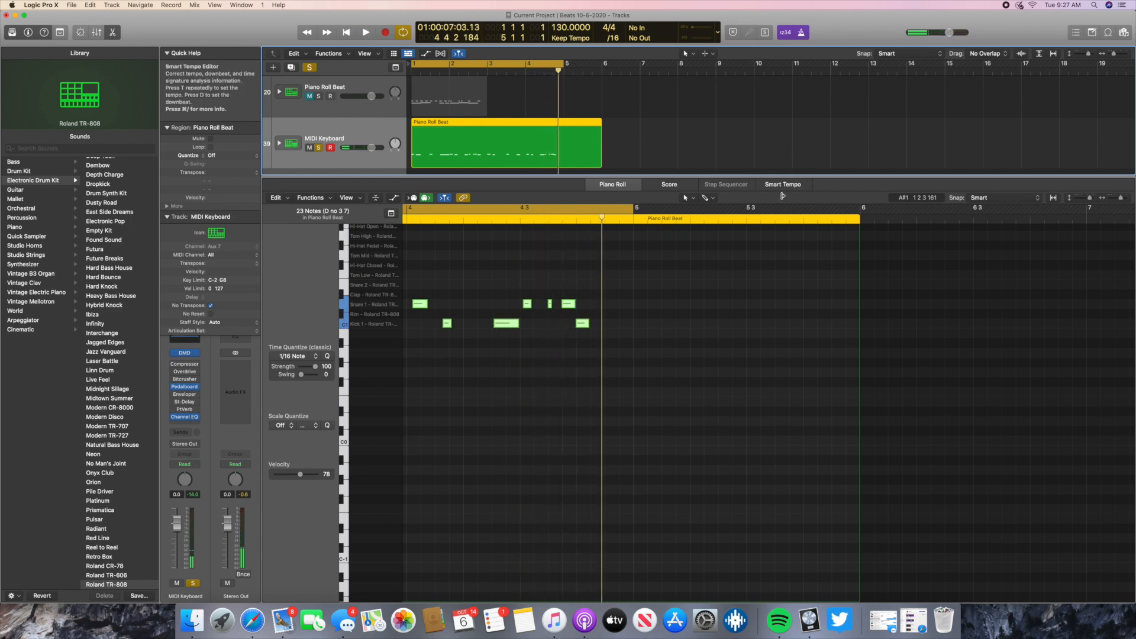
left_click(348, 32)
- Delete the first Snare 1 note, lengthen the opening Kick 1 note up to the following kick, and play the result
left_click(413, 323)
left_click(417, 305)
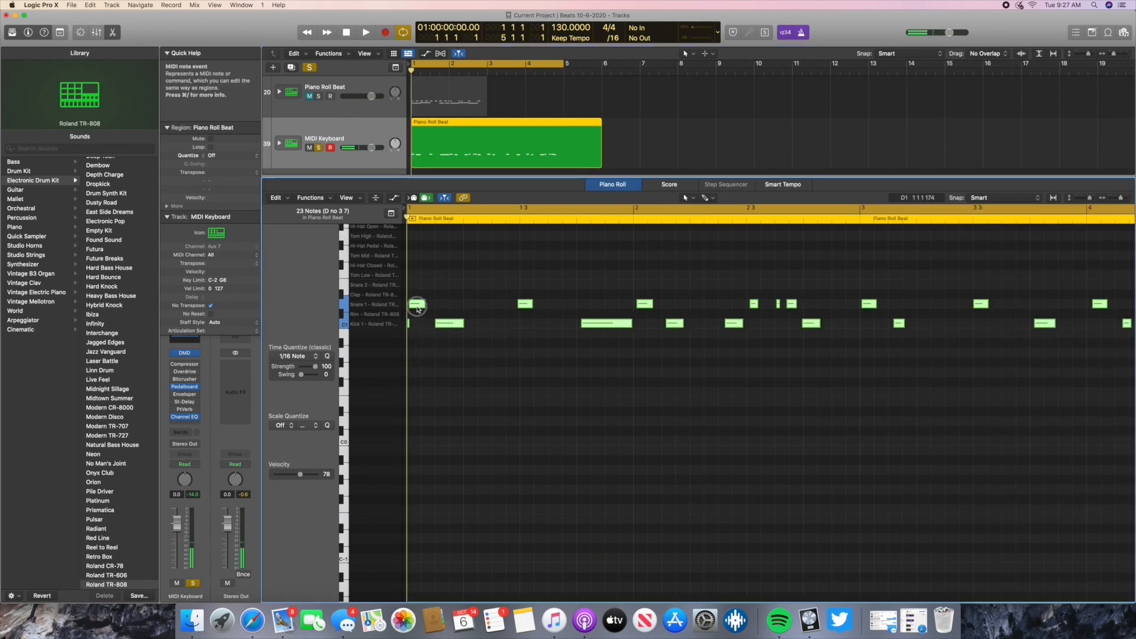
mouse_move(417, 307)
left_mouse_down()
mouse_move(428, 307)
mouse_move(417, 306)
left_mouse_up()
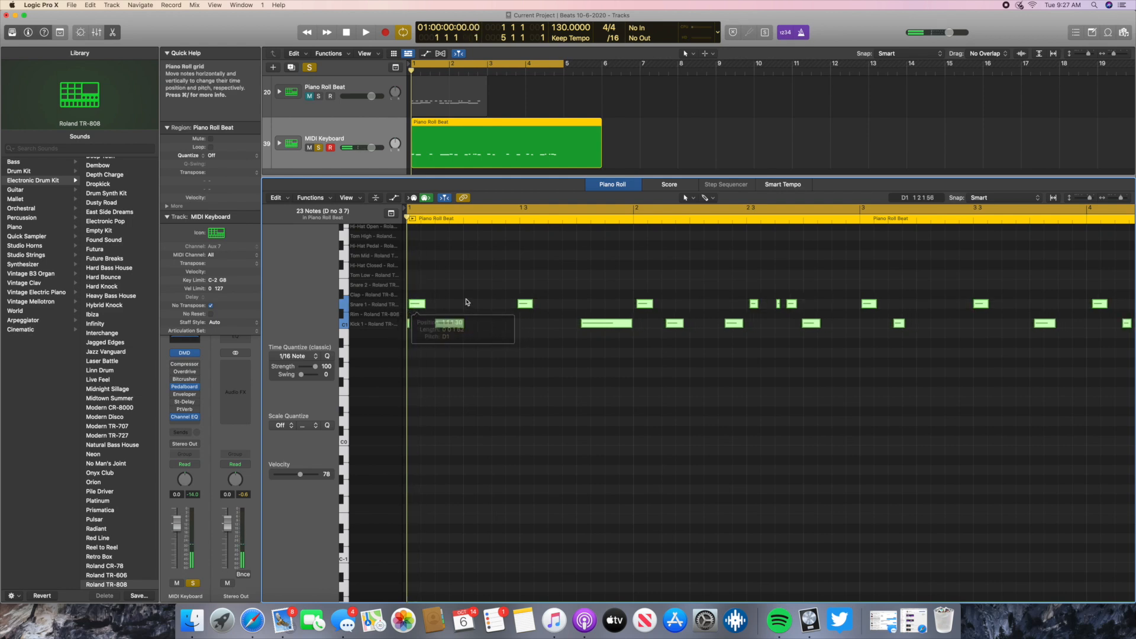
left_click(415, 307)
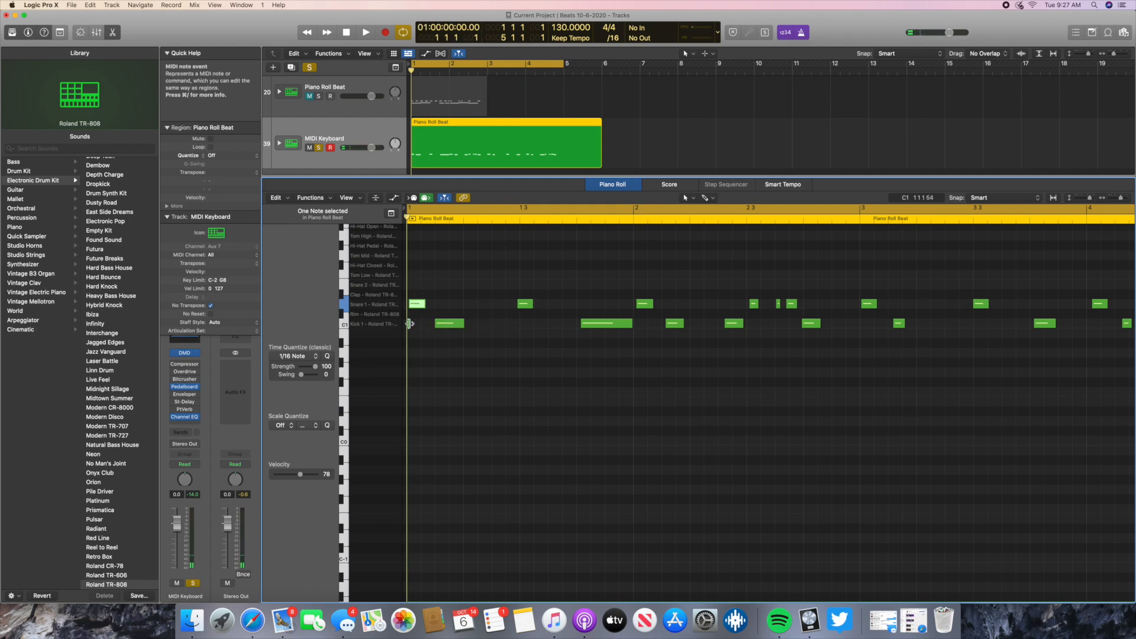
key("Delete")
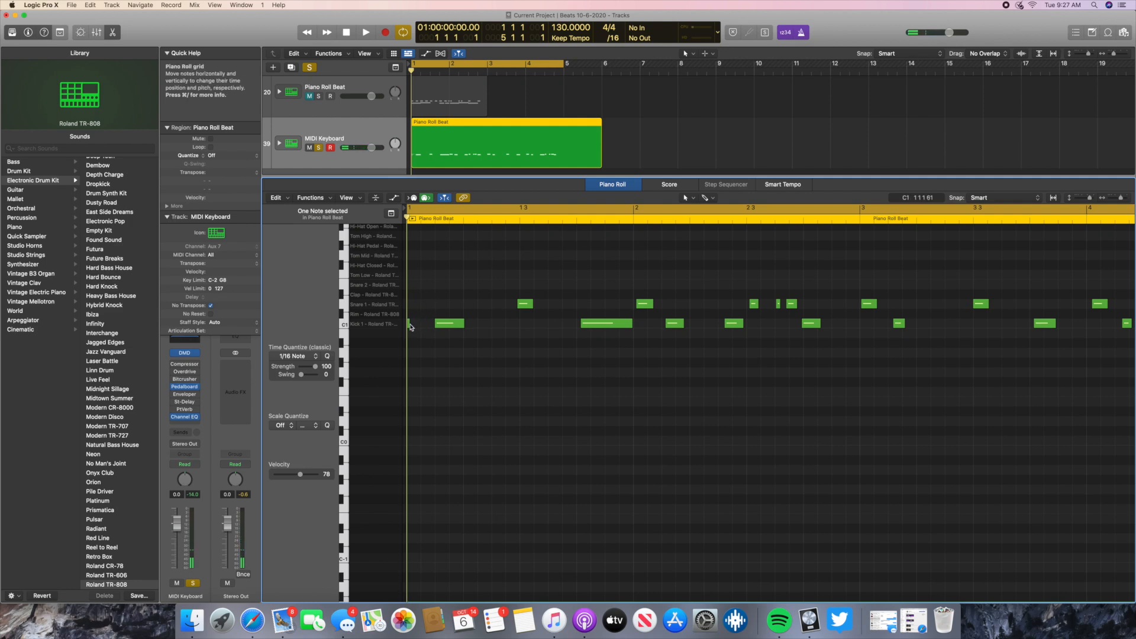
left_click_drag(411, 328, 436, 329)
left_click(365, 32)
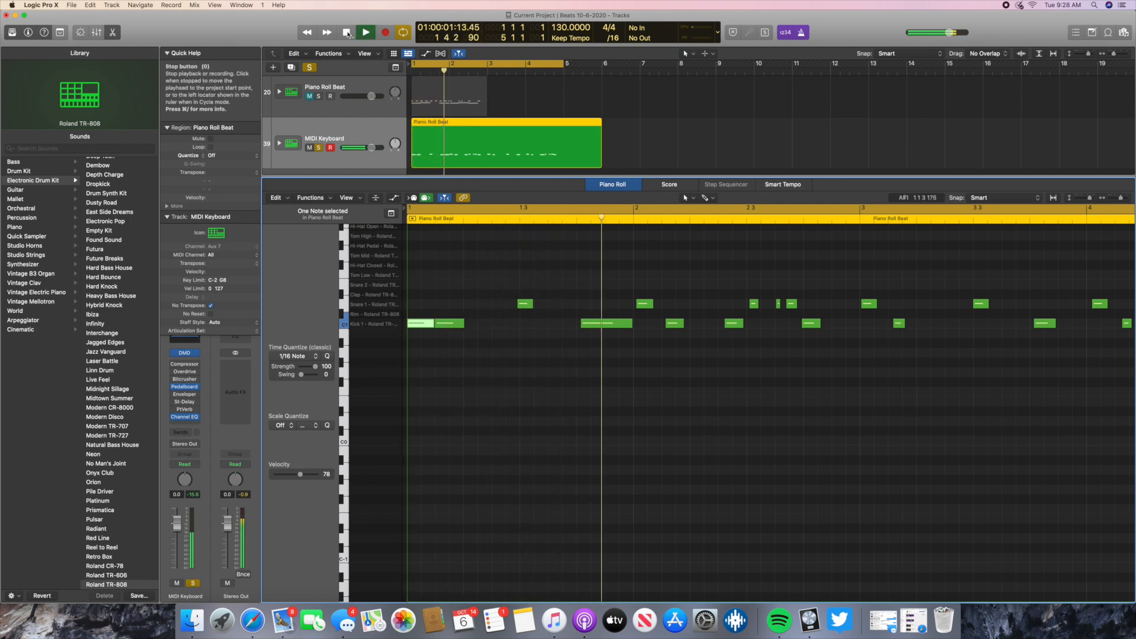
left_click(347, 33)
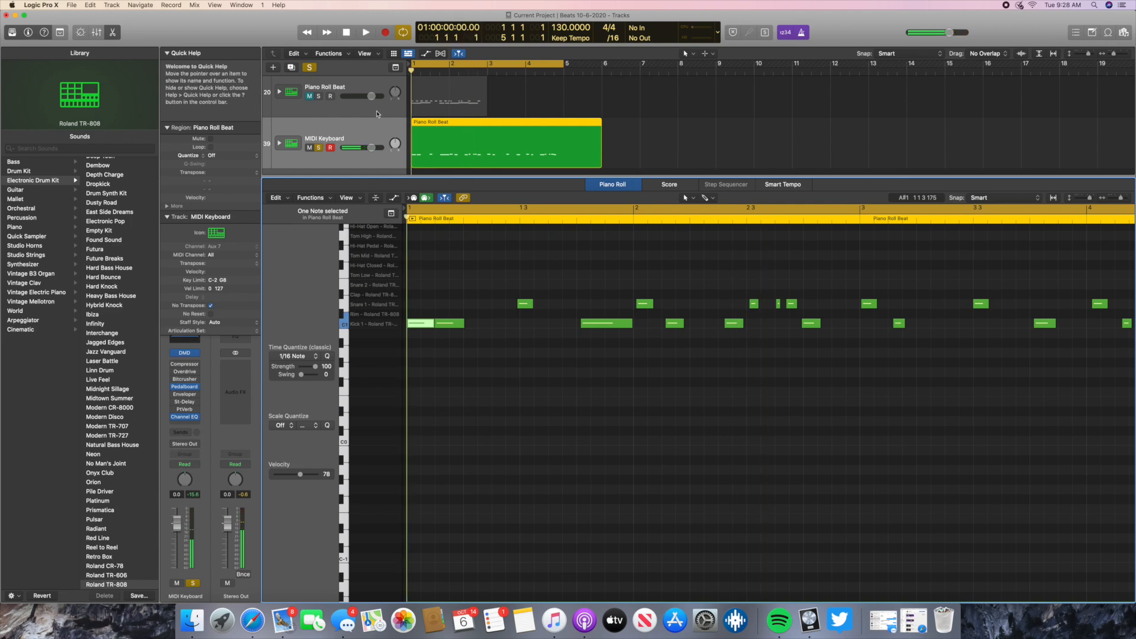
- Create a Snare 1 note on beat 2 of bar 1 and play the beat from the start
right_click(471, 307)
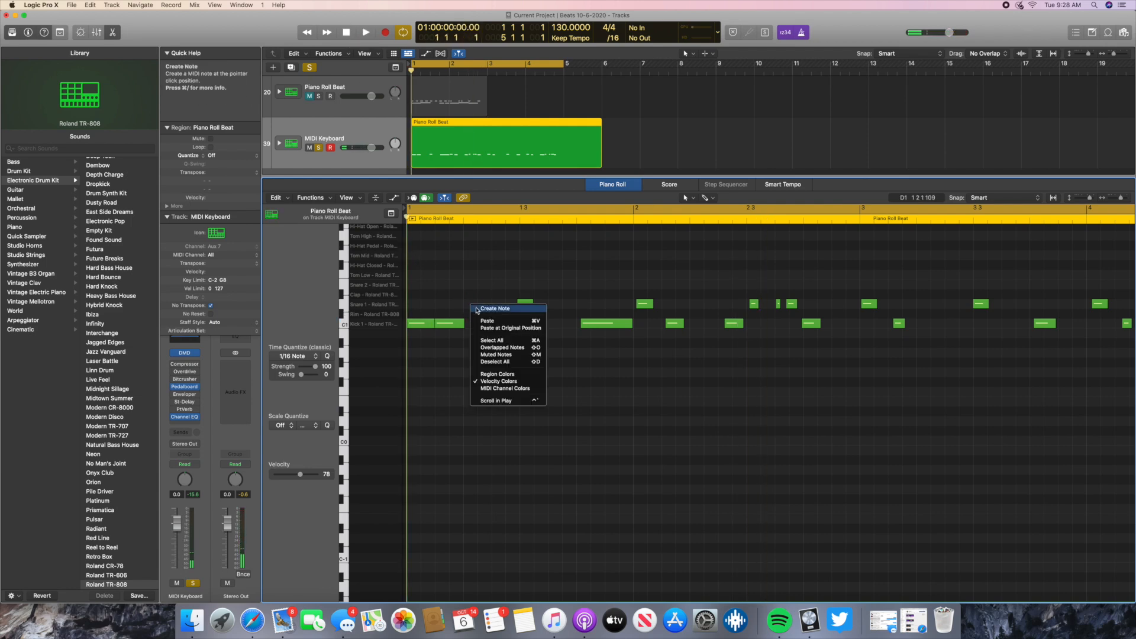
left_click(476, 312)
left_click_drag(491, 306, 477, 306)
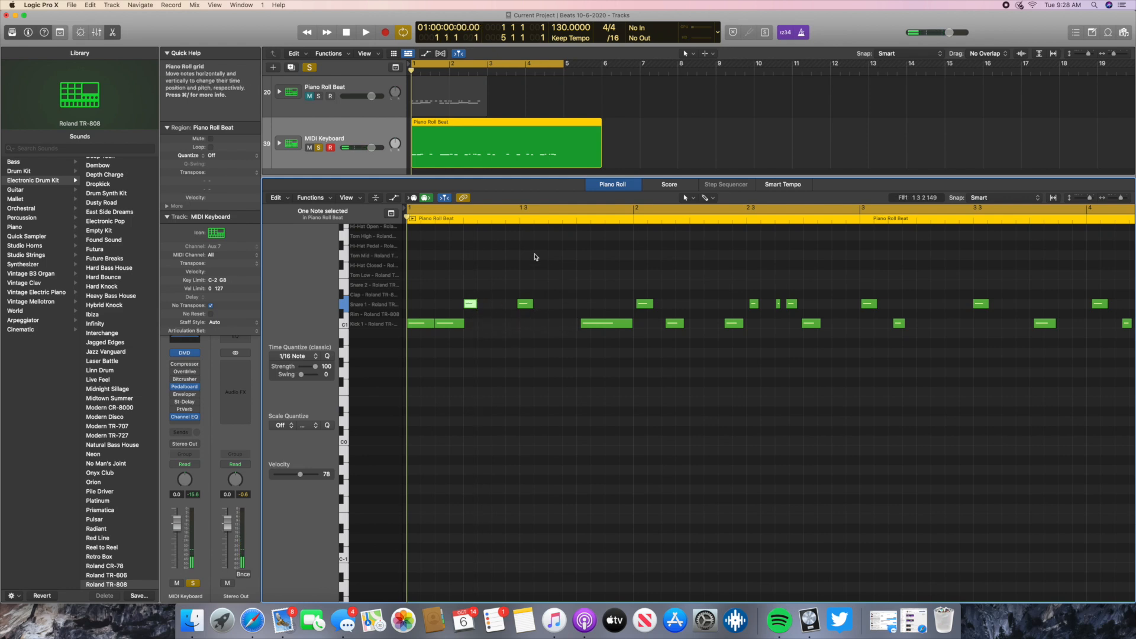
left_click(366, 33)
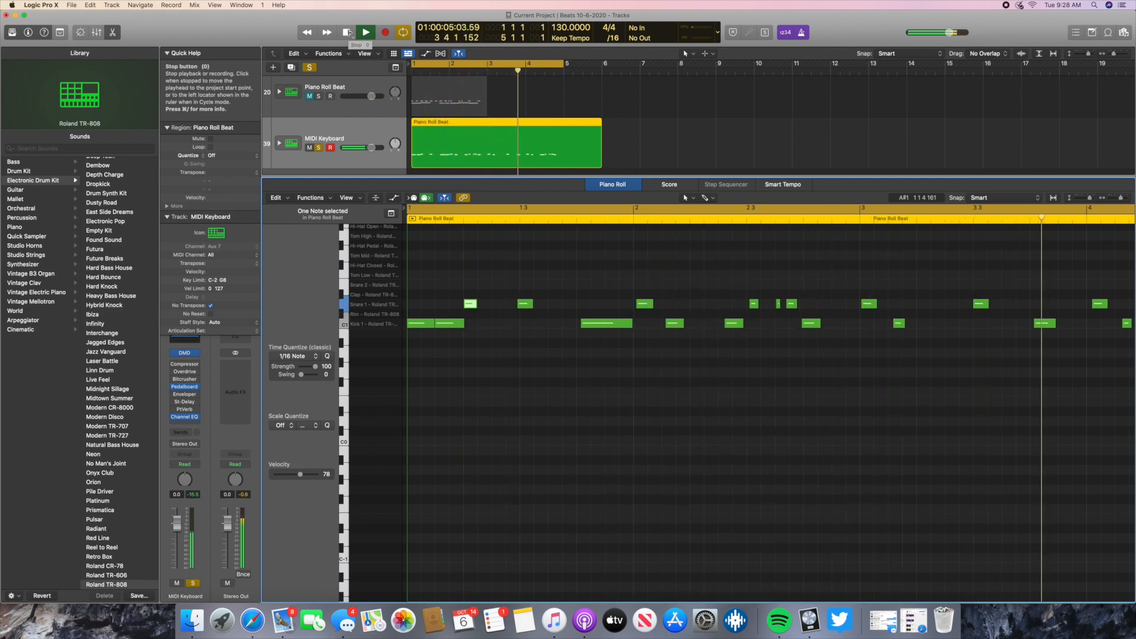
left_click(348, 32)
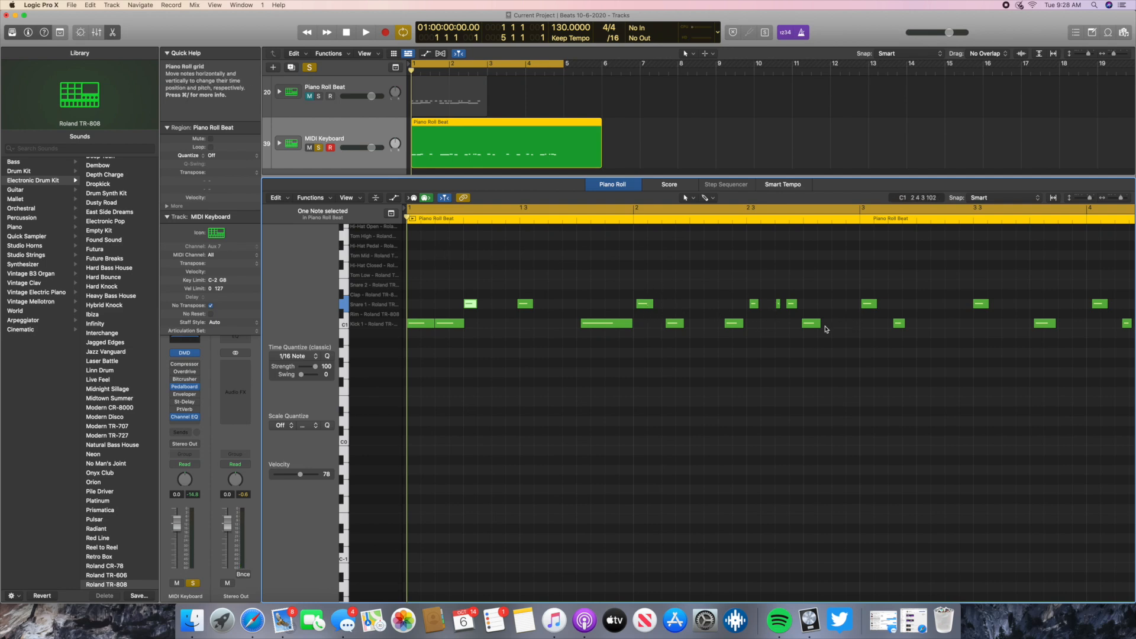
- Delete the five notes in bar 1 and move the remaining 18 notes so the first snare starts at bar 1
left_click_drag(418, 265, 614, 372)
key("Delete")
left_click_drag(591, 247, 1060, 423)
scroll(710, 444, "left", 5)
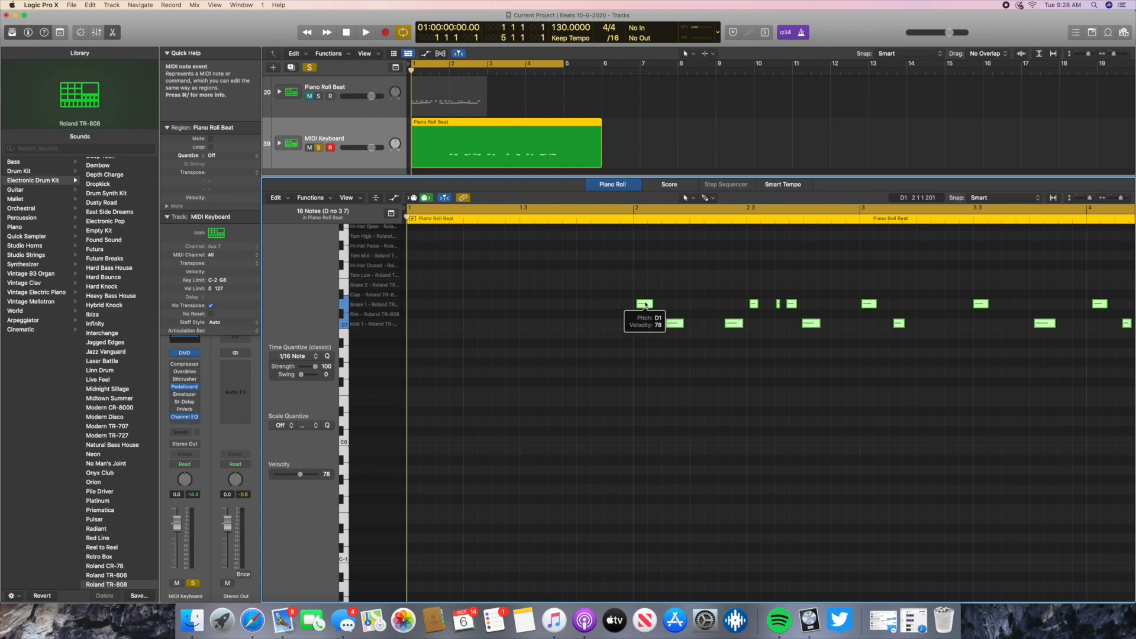
left_click_drag(645, 304, 414, 307)
left_click(456, 368)
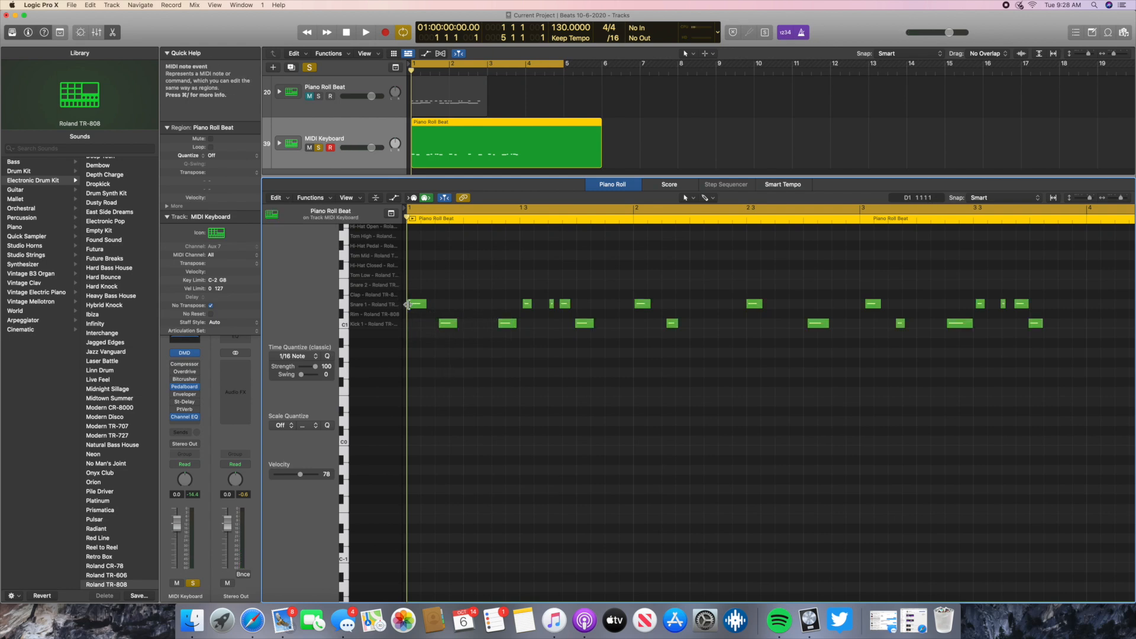
- Shorten the first Snare 1 note and replace the first Kick 1 note with a new note at position 1 1 3
left_click(411, 304)
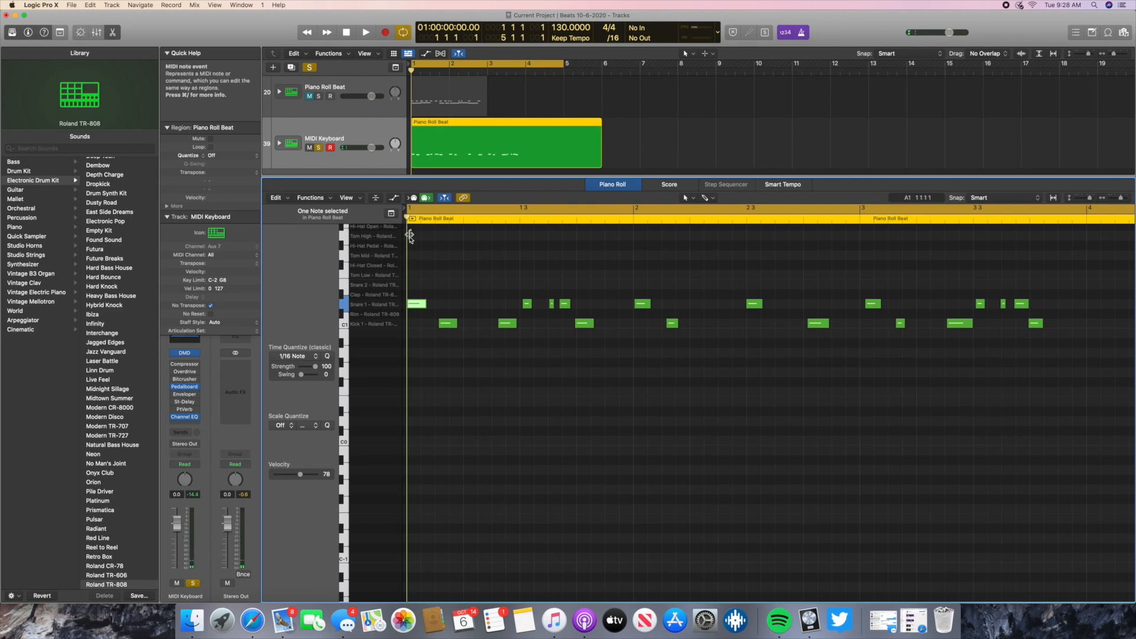
left_click_drag(427, 304, 420, 303)
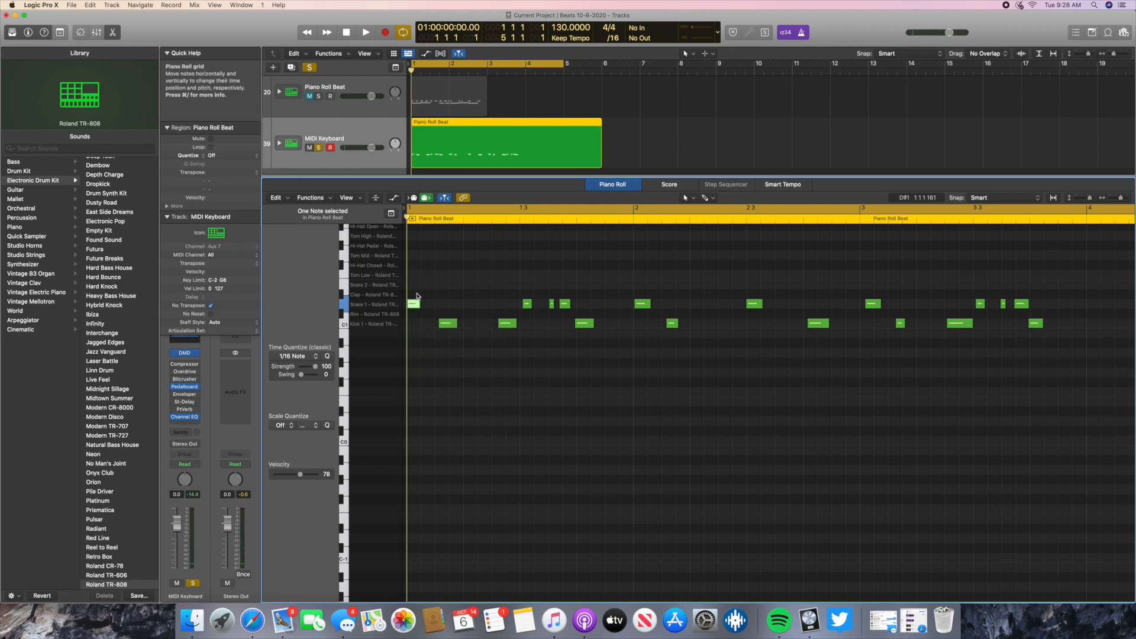
left_click(447, 323)
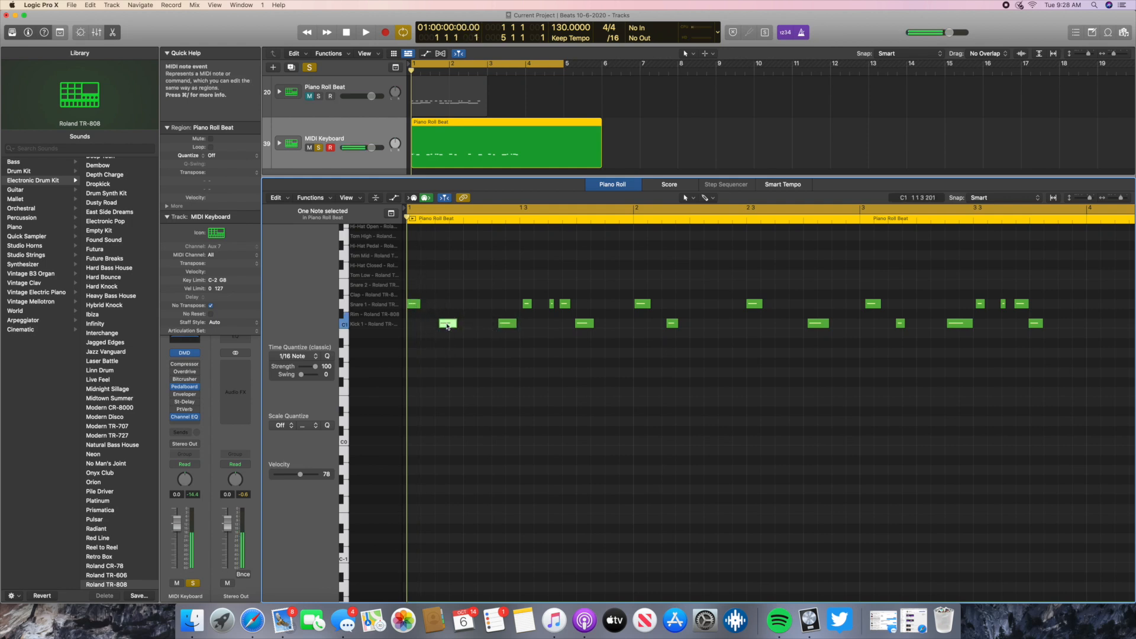
mouse_move(445, 325)
left_click_drag(443, 325, 446, 326)
right_click(441, 323)
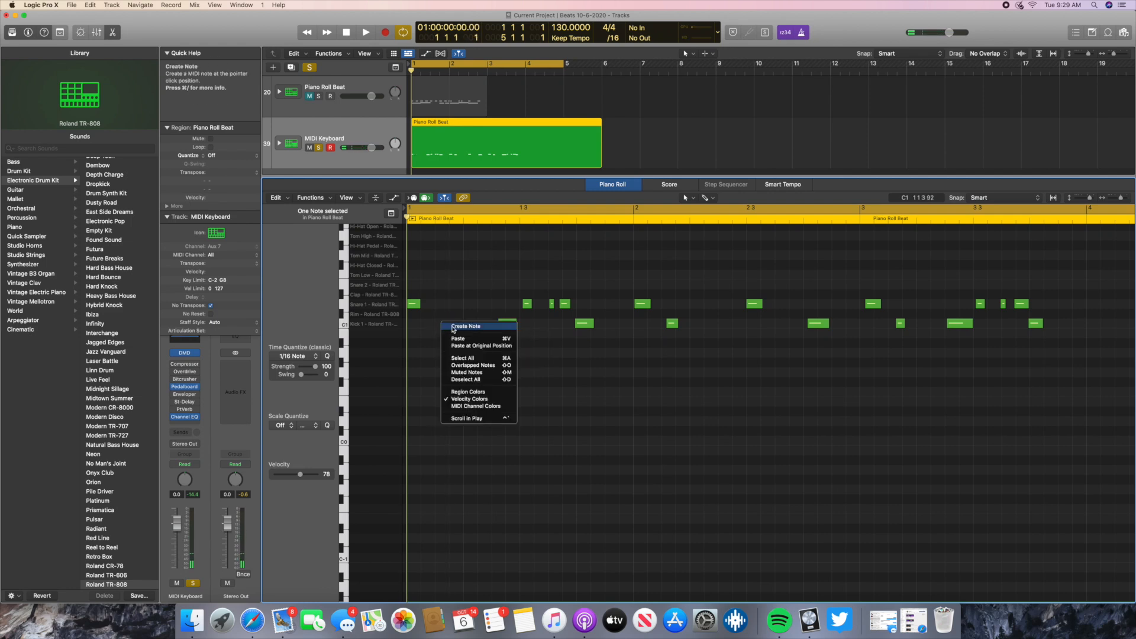
left_click(454, 327)
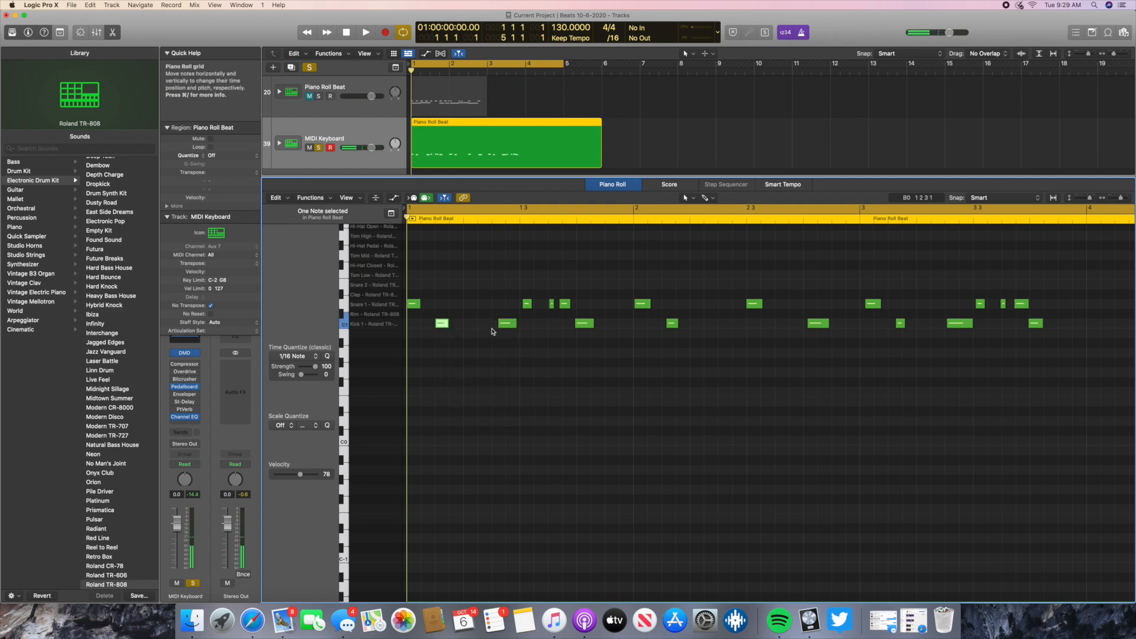
- Replace the second Kick 1 note with a new one at 1 2 3 and the following Snare 1 note with one on beat 3
key("Delete")
right_click(499, 324)
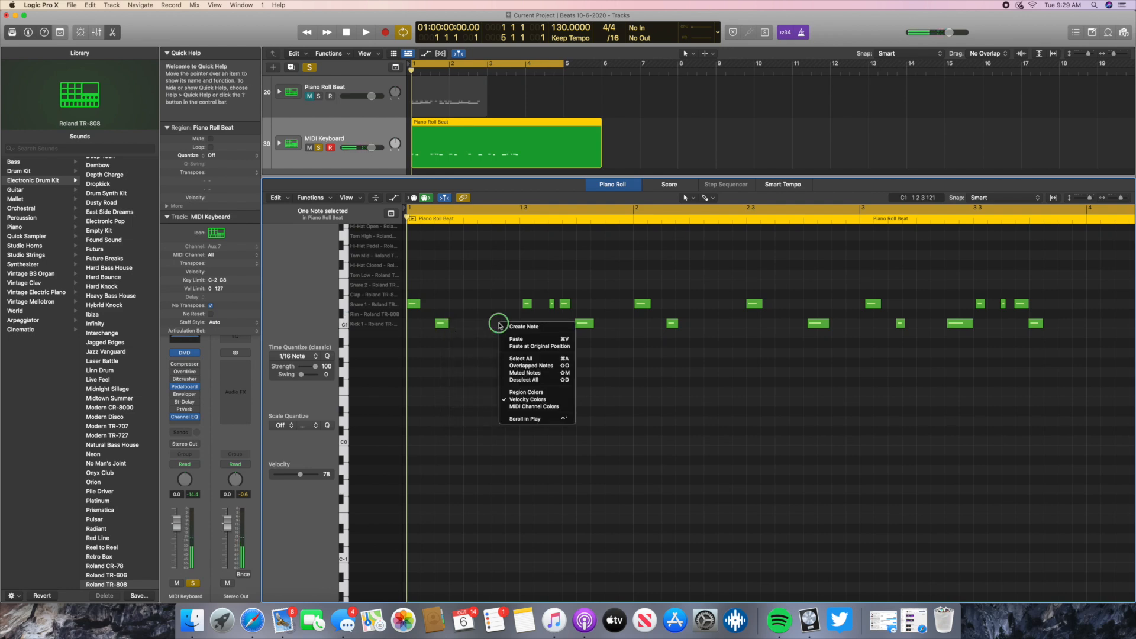
left_click(510, 327)
left_click_drag(511, 329, 505, 327)
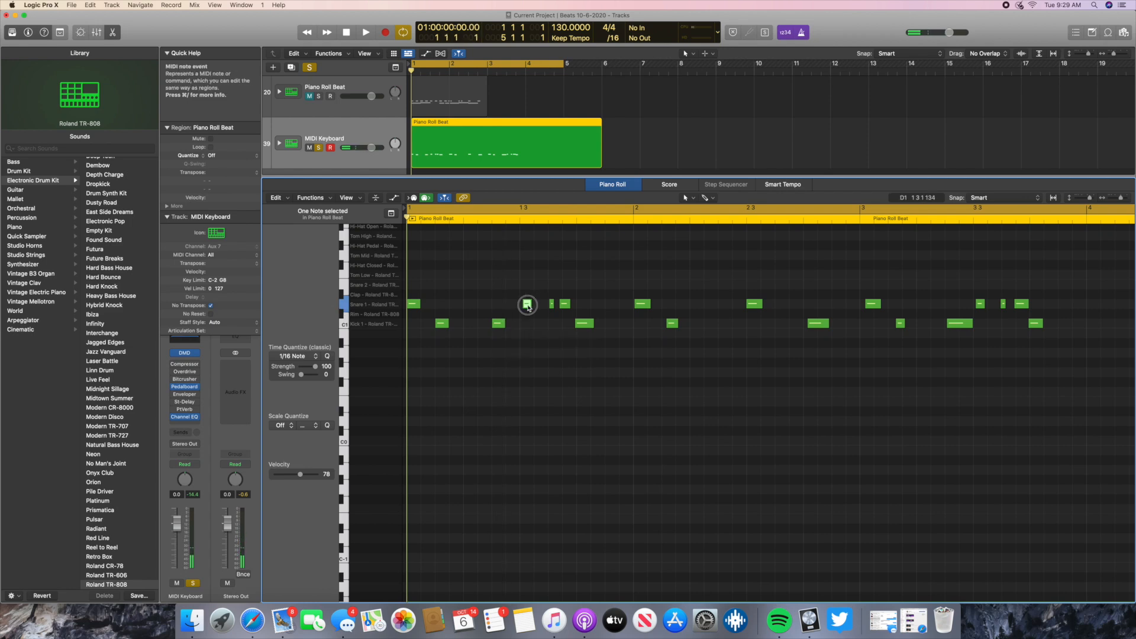
right_click(527, 308)
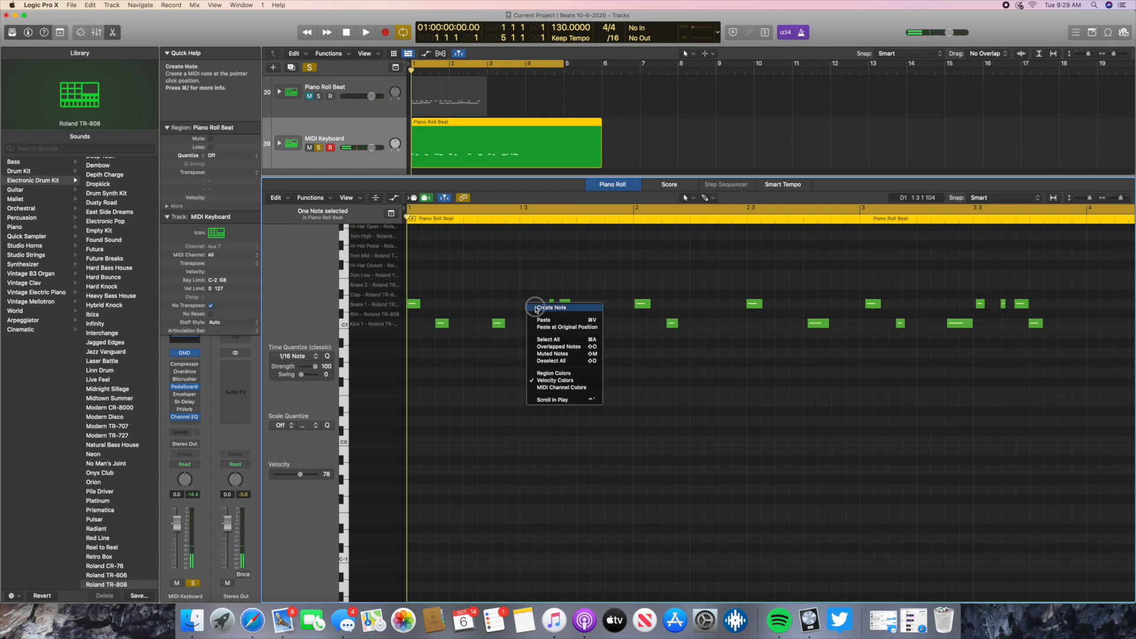
left_click(527, 307)
- Create a Snare 1 note on beat 3 of bar 1 and replace the short Snare 1 note after it with one at 1 3 3
left_click_drag(528, 305, 552, 308)
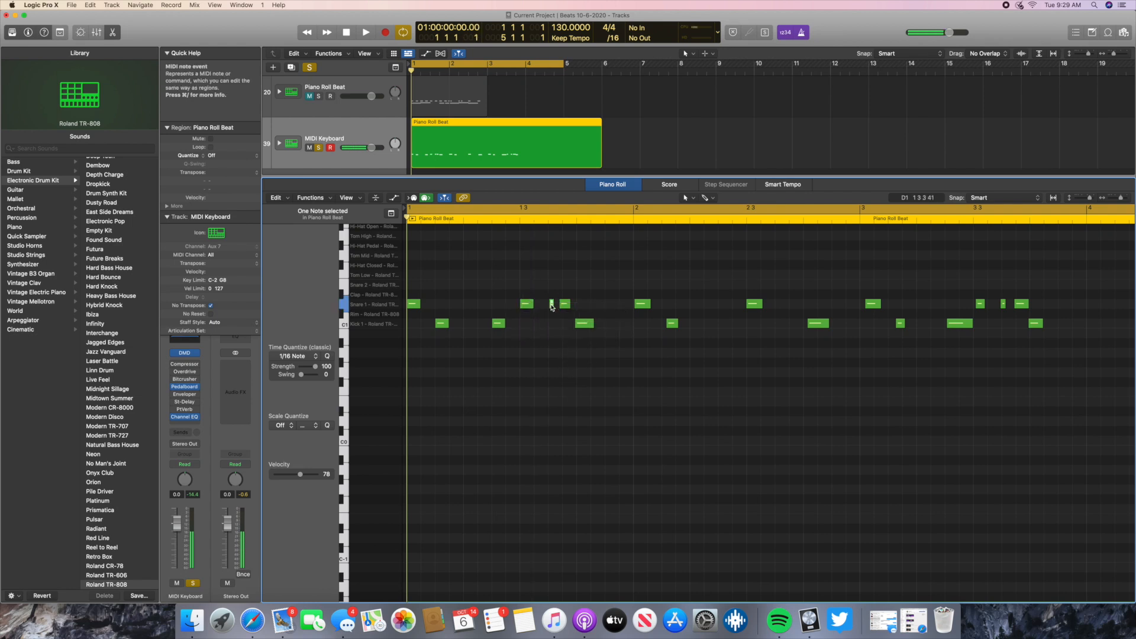
left_click(562, 305)
left_click(552, 305)
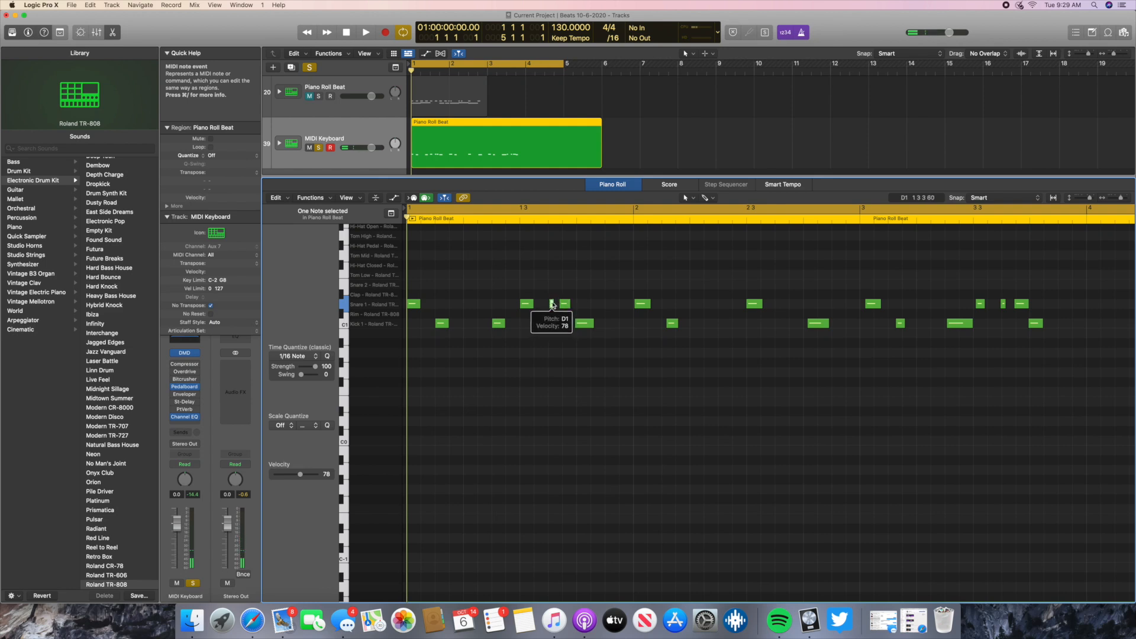
left_click_drag(564, 305, 566, 306)
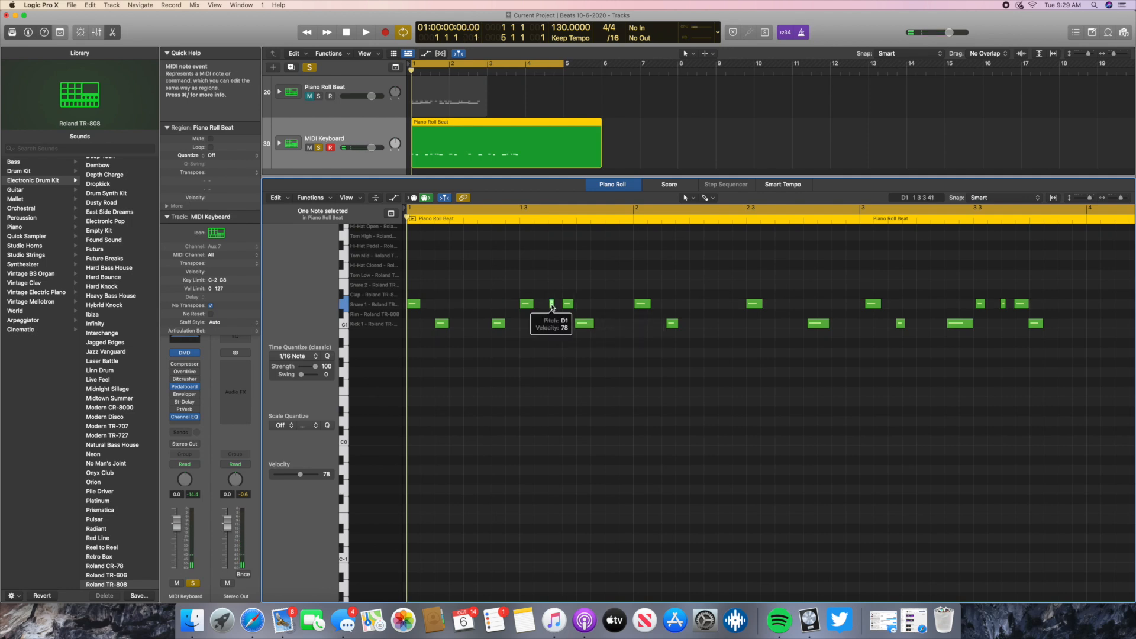
double_click(552, 305)
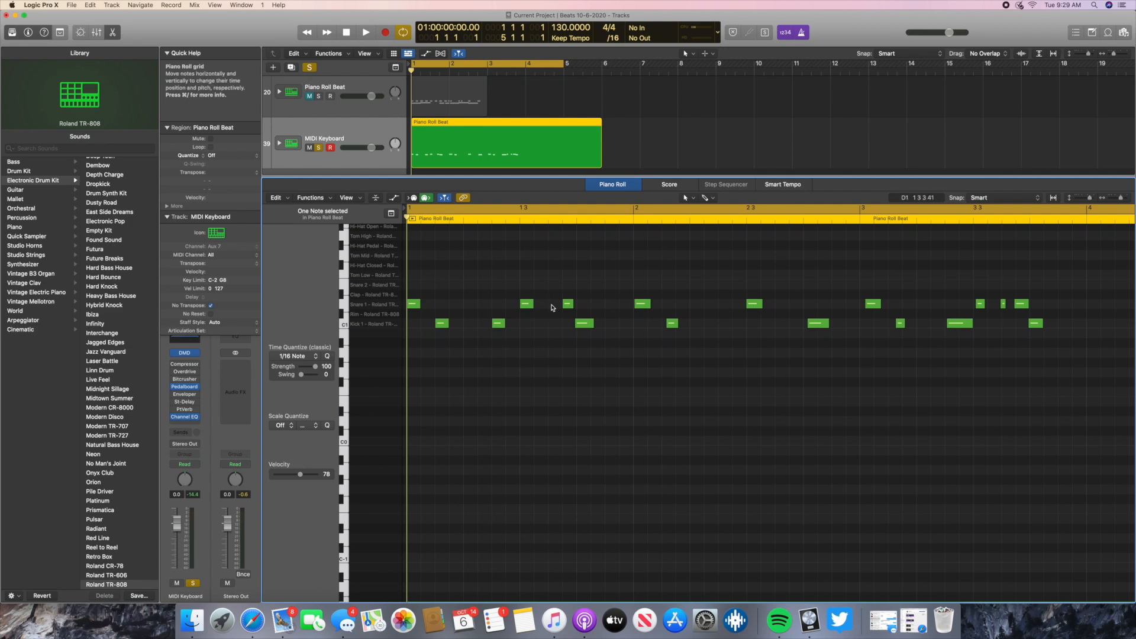
right_click(552, 306)
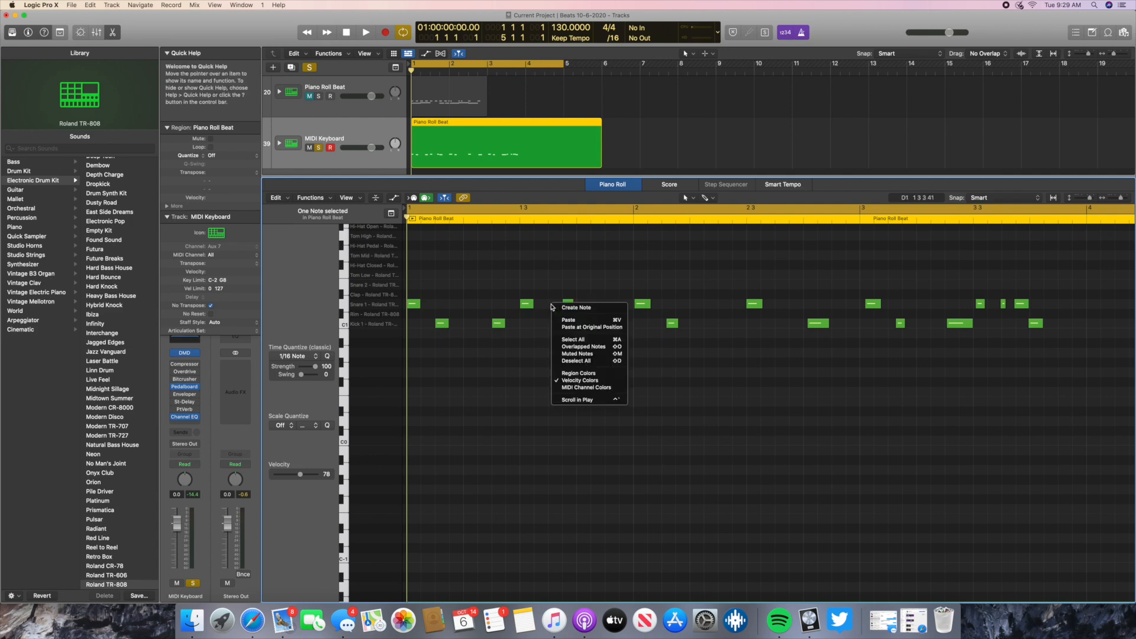
left_click(567, 308)
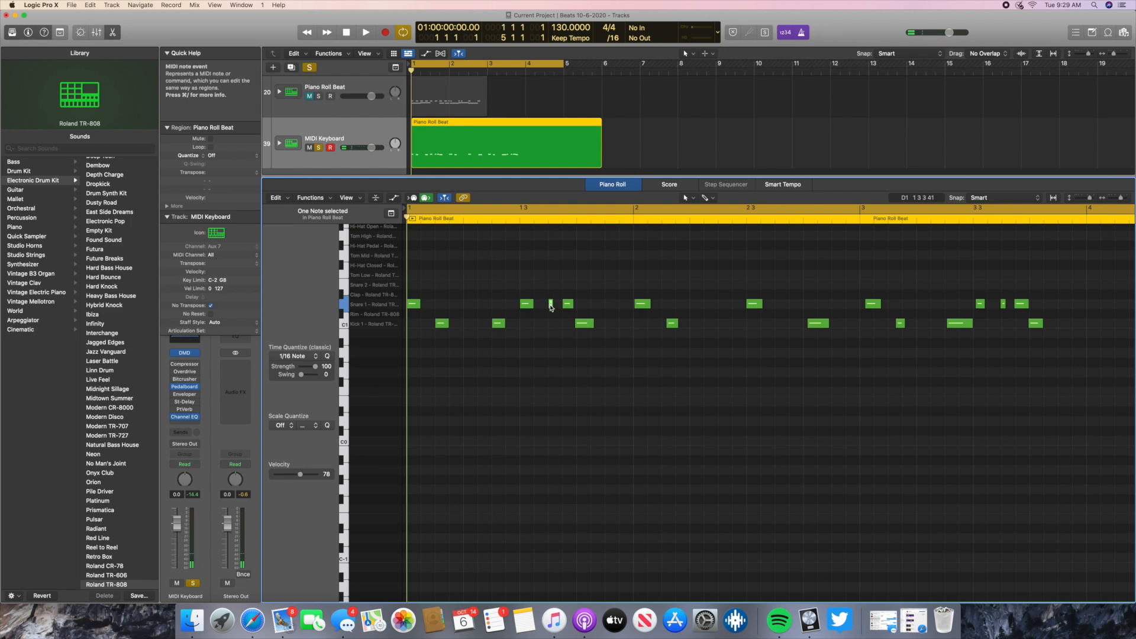
- Replace the last Snare 1 note of bar 1 with a new one at 1 3 4
mouse_move(568, 307)
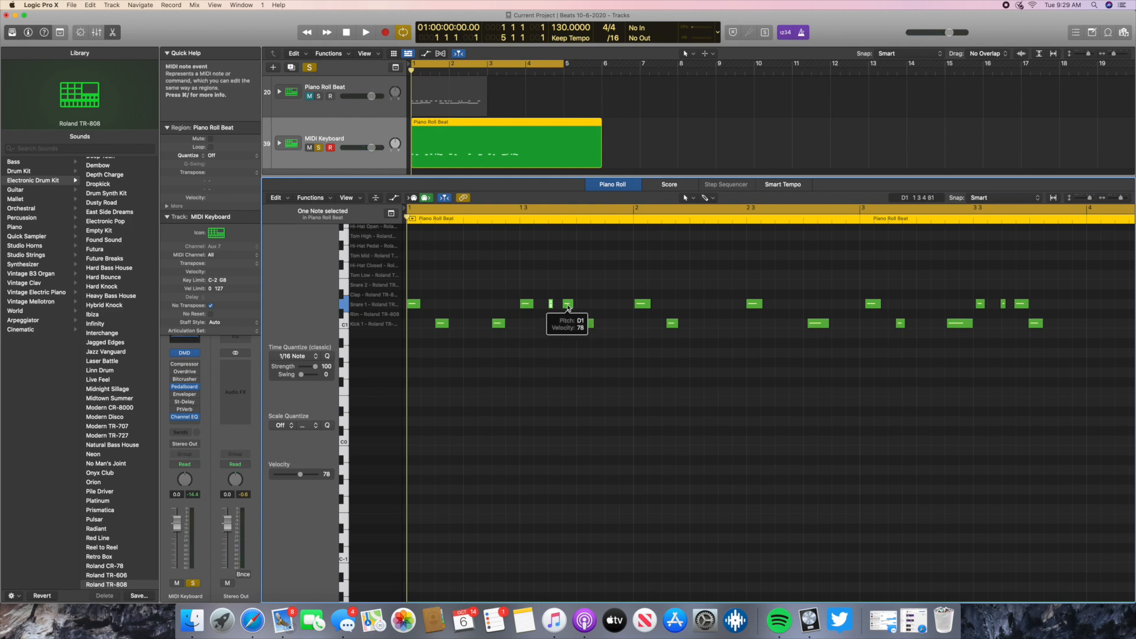
left_click(414, 304)
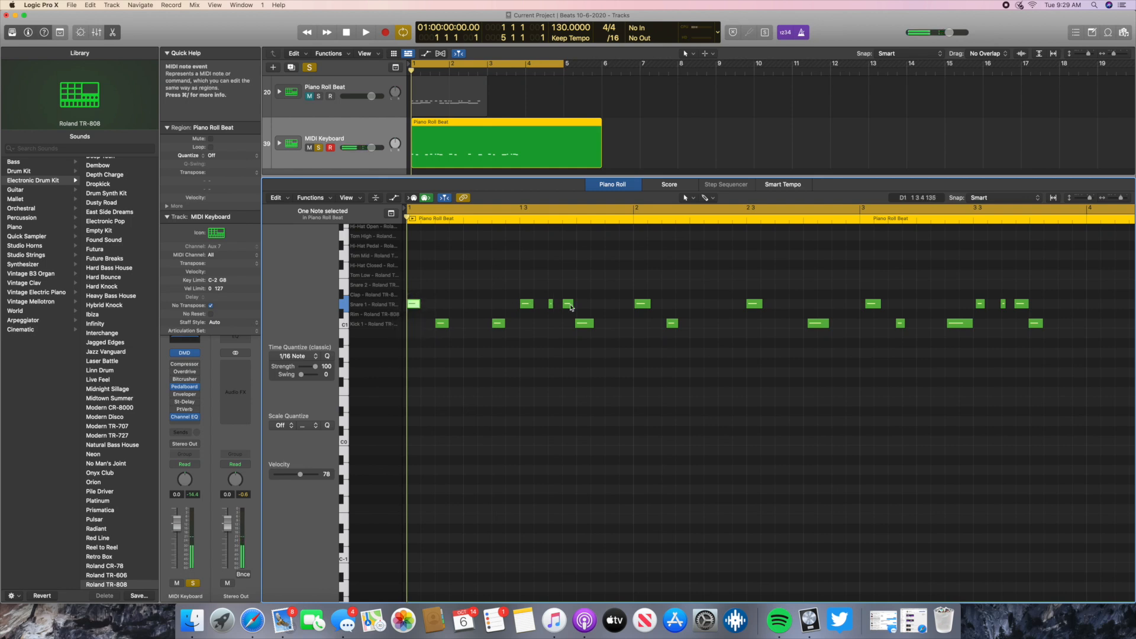
left_click(568, 305)
key("Delete")
left_click(415, 305)
right_click(567, 305)
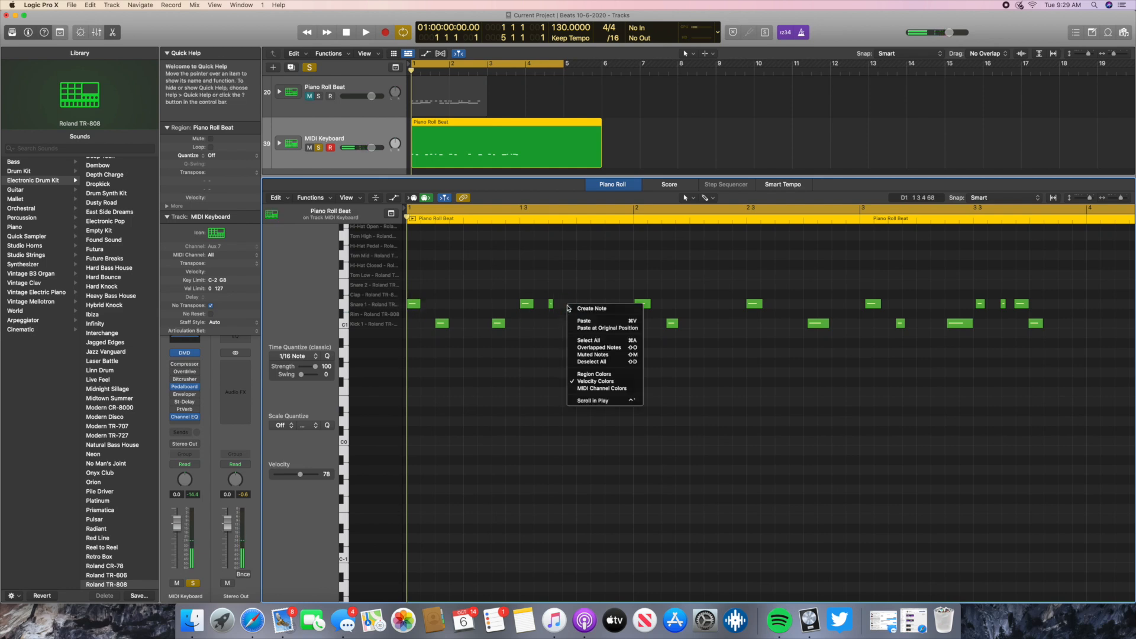
left_click(588, 310)
- Replace the third Kick 1 note with a longer one on beat 4 of bar 1 and lengthen the first two Kick 1 notes
left_click(585, 326)
key("Delete")
right_click(586, 327)
left_click(598, 330)
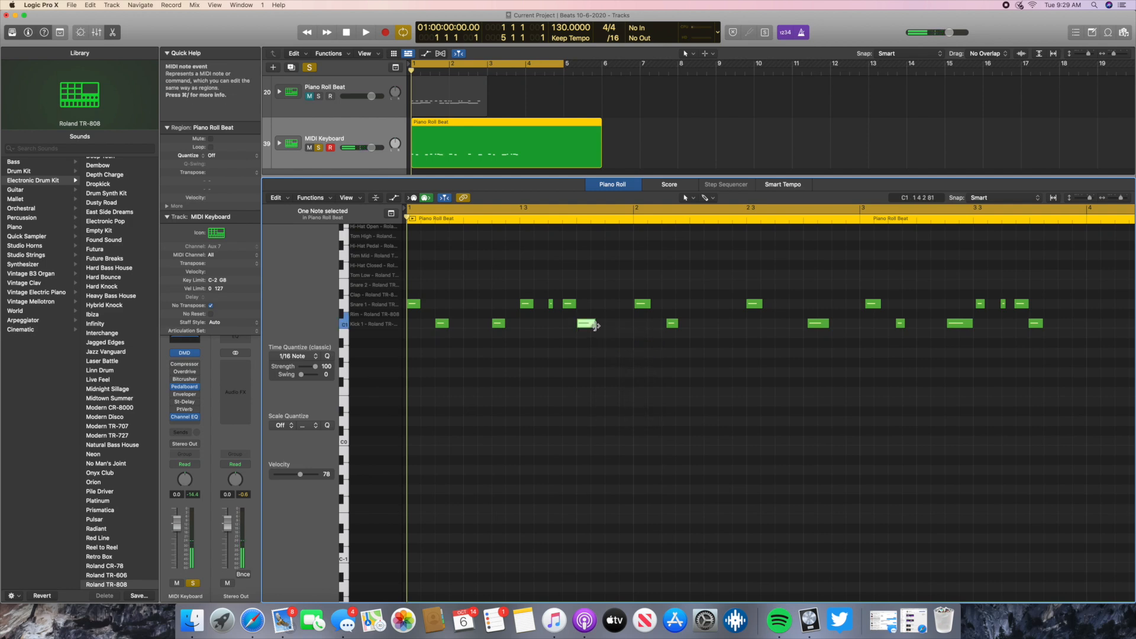
left_click_drag(594, 325, 603, 324)
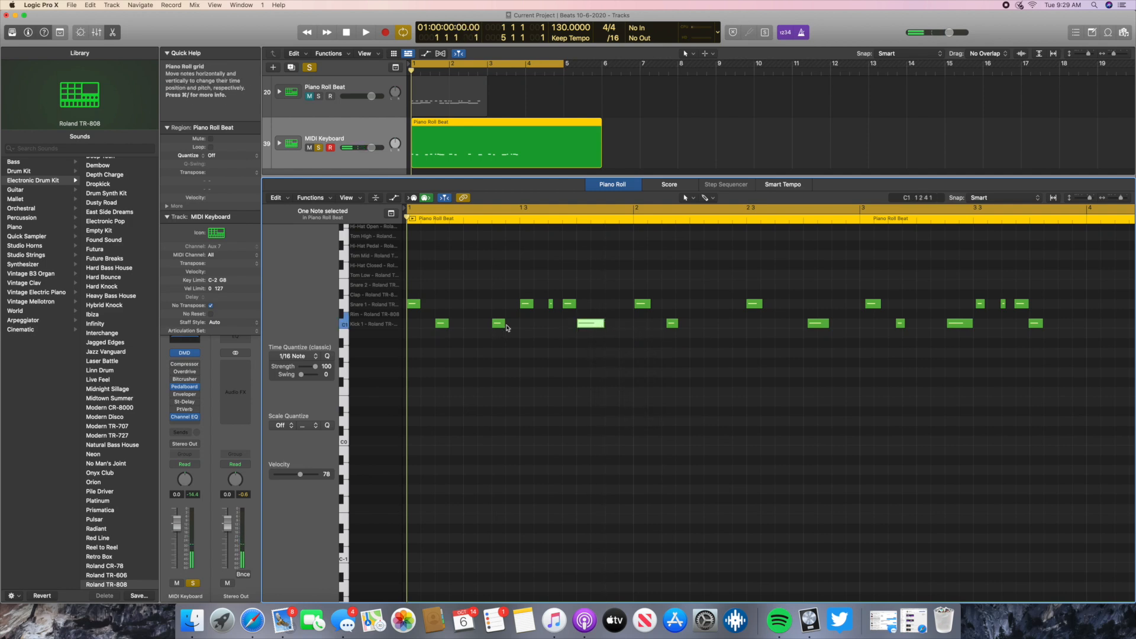
left_click_drag(505, 324, 518, 325)
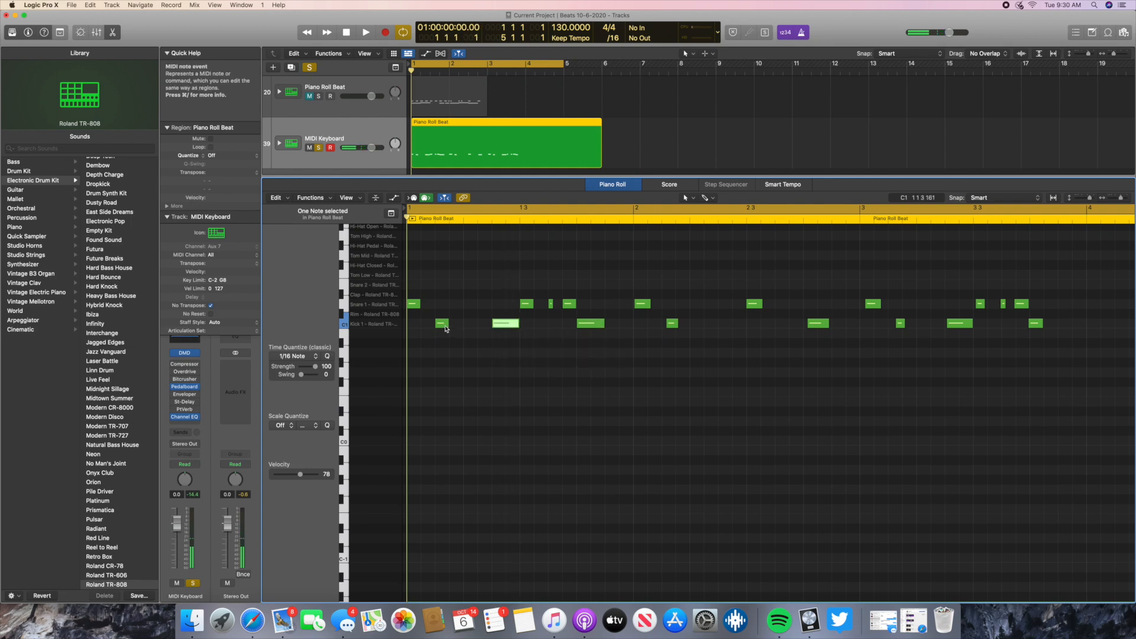
left_click_drag(448, 325, 462, 324)
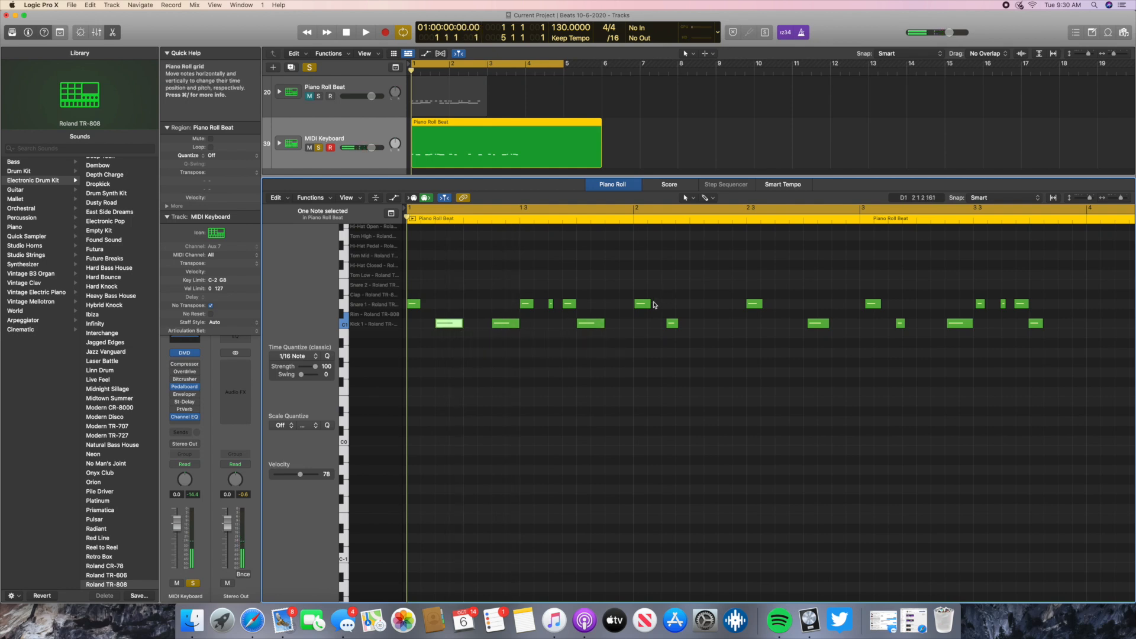
- Replace the first Snare 1 note of bar 2 with one on the downbeat and align the following Kick 1 note to 2 1 3
left_click(644, 305)
left_click(672, 324)
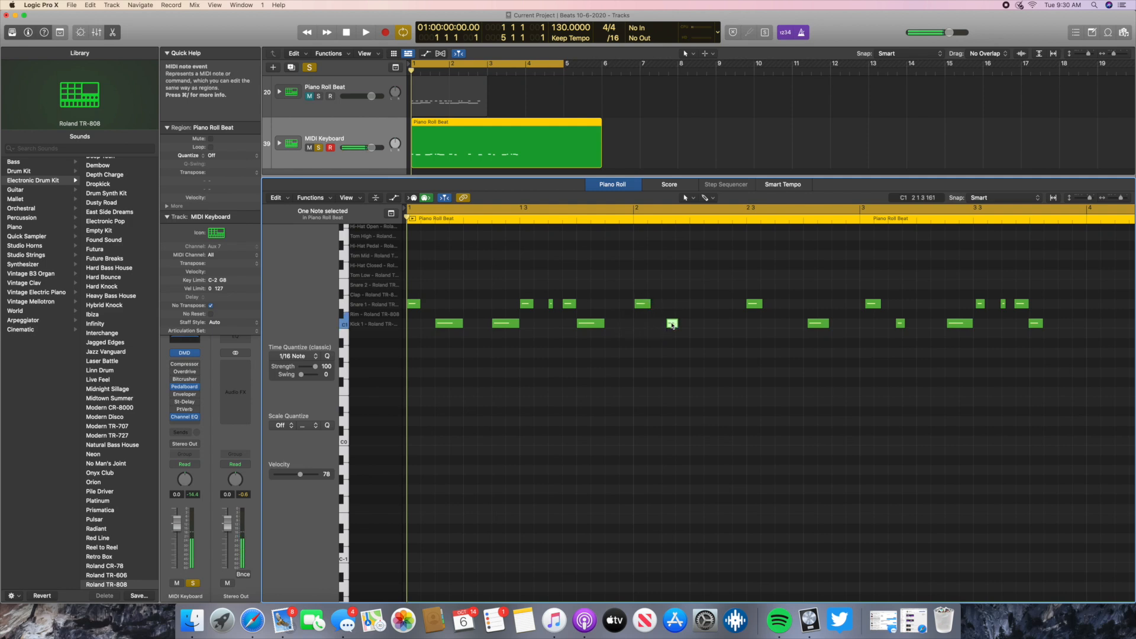
left_click(639, 304)
key("Delete")
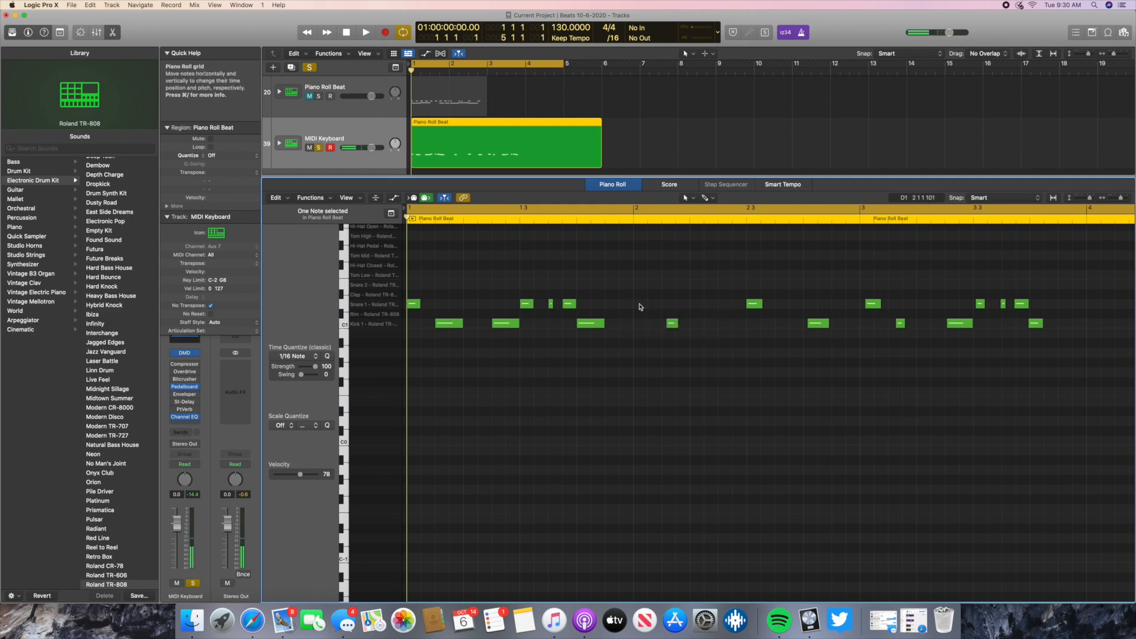
right_click(640, 304)
left_click(662, 308)
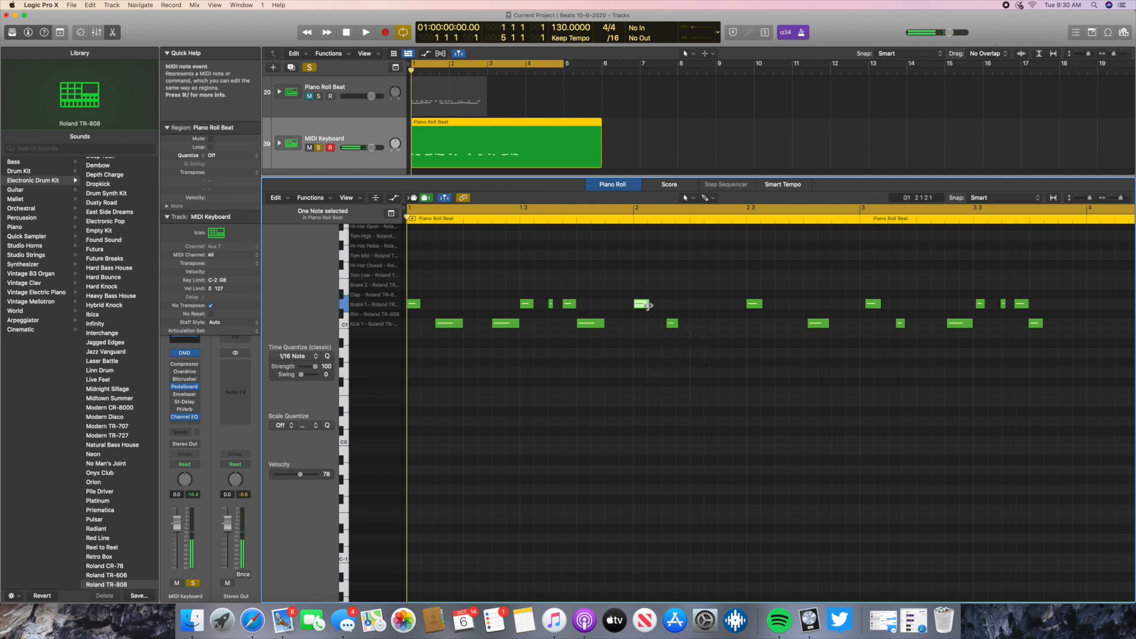
left_click_drag(675, 328, 671, 330)
left_click(668, 322)
- Replace the second Snare 1 note of bar 2 with a slightly shortened note on beat 3
left_click(753, 304)
key("Delete")
right_click(753, 307)
left_click(767, 308)
left_click_drag(762, 304, 761, 305)
- Replace the last Kick 1 note of bar 2 with a longer one on beat 4 and lengthen the Kick 1 note at 2 1 3
right_click(812, 325)
left_click(817, 326)
left_click_drag(827, 327, 831, 326)
left_click_drag(675, 325, 689, 325)
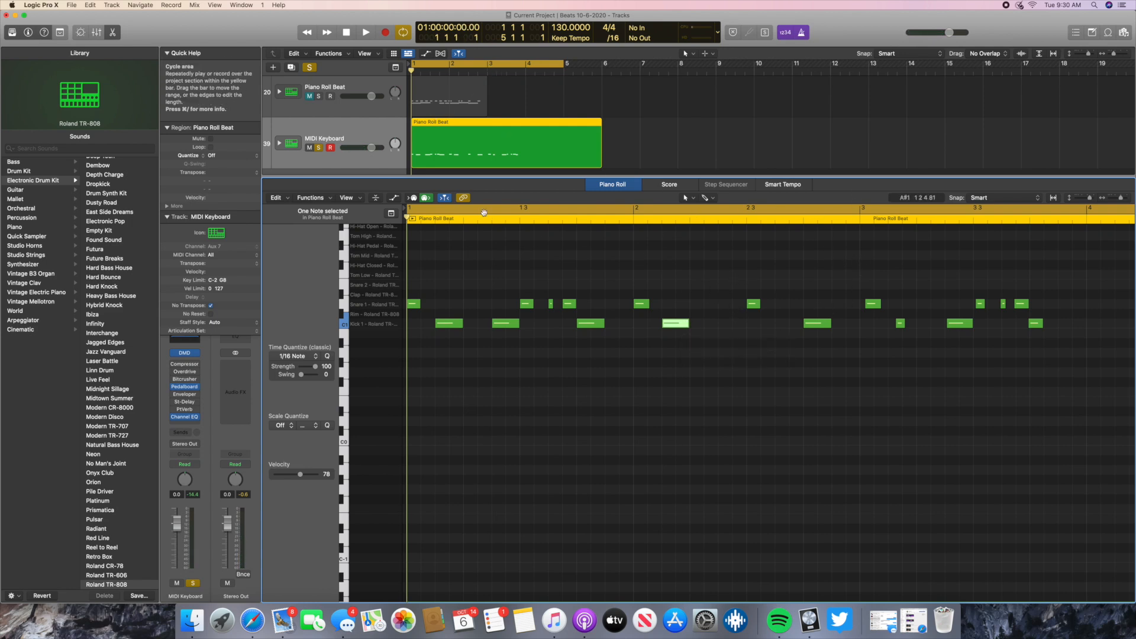
- Split the MIDI Keyboard region at bar 3
left_click(487, 69)
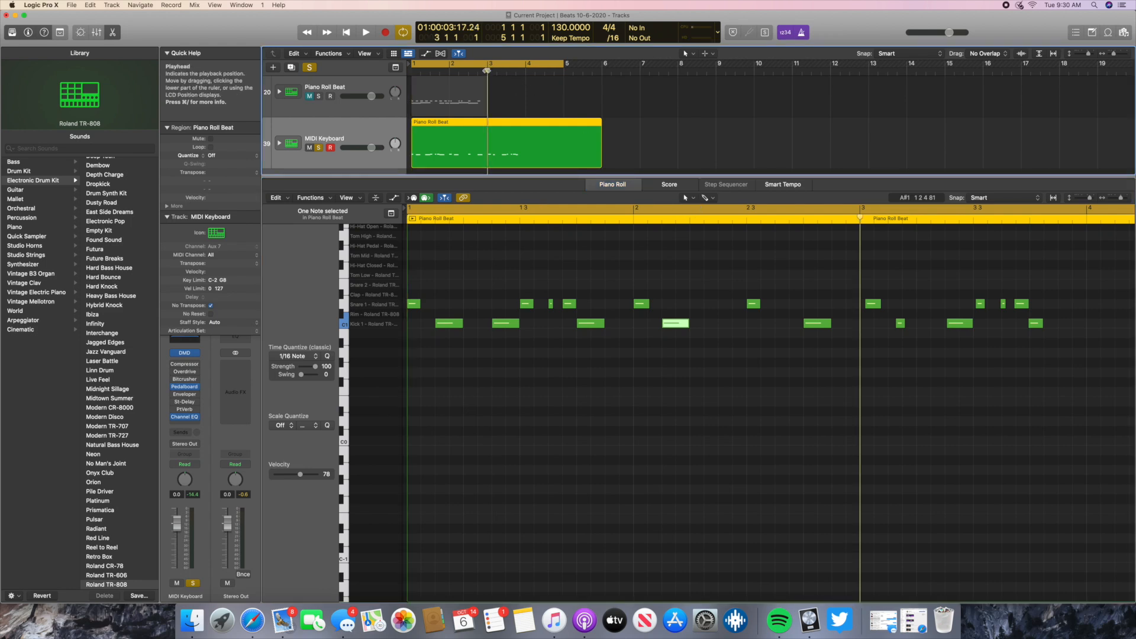
scroll(769, 355, "right", 5)
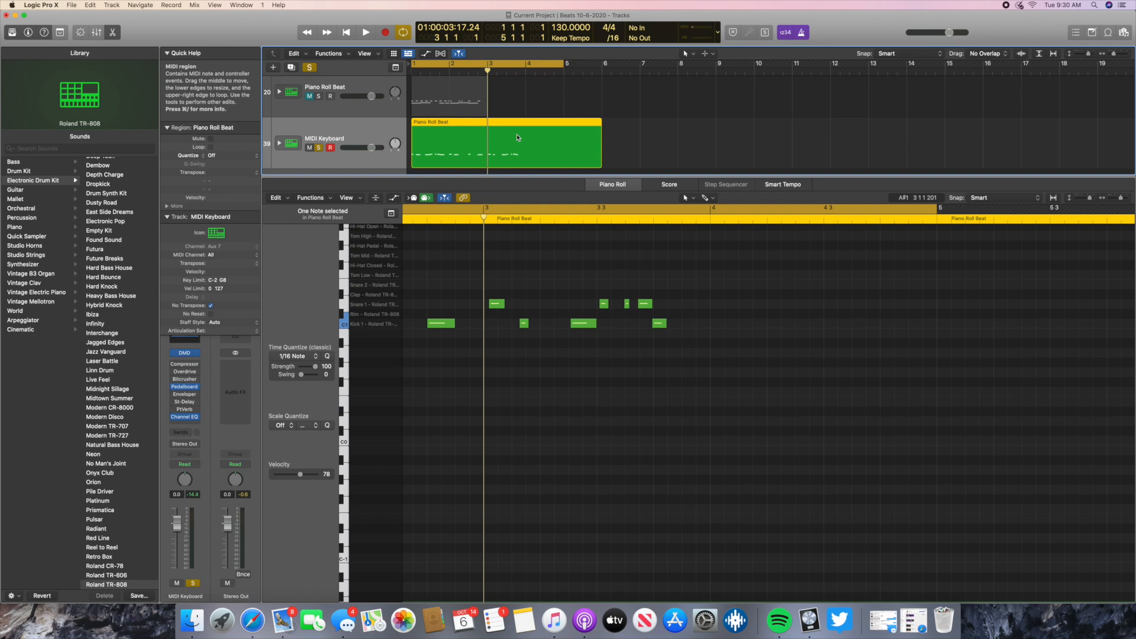
key("super+t")
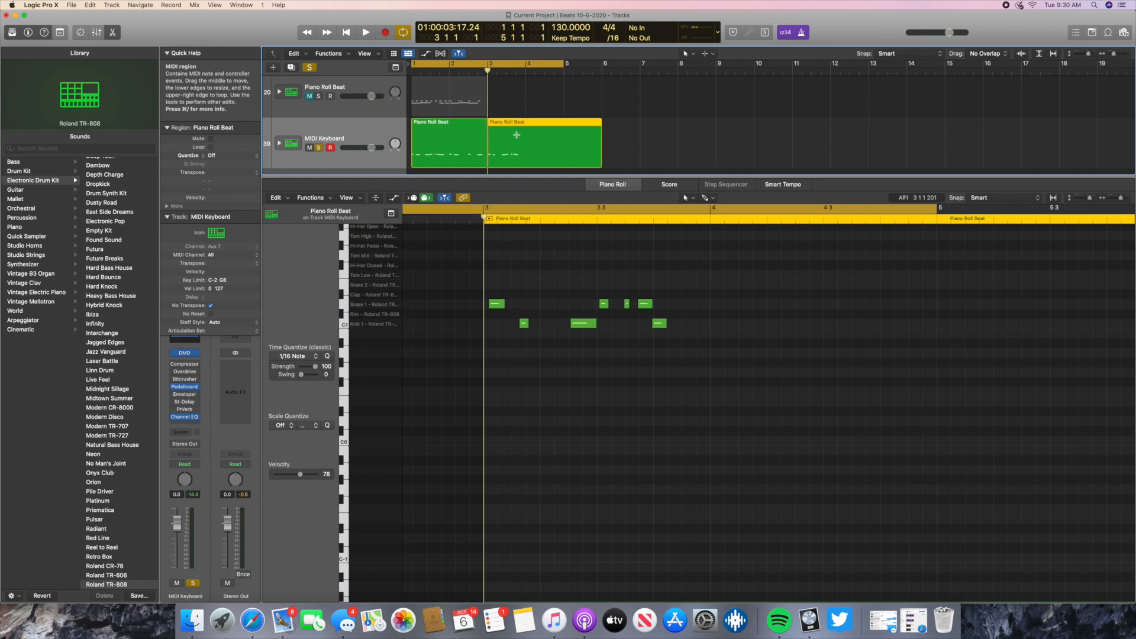
left_click(516, 135, "super")
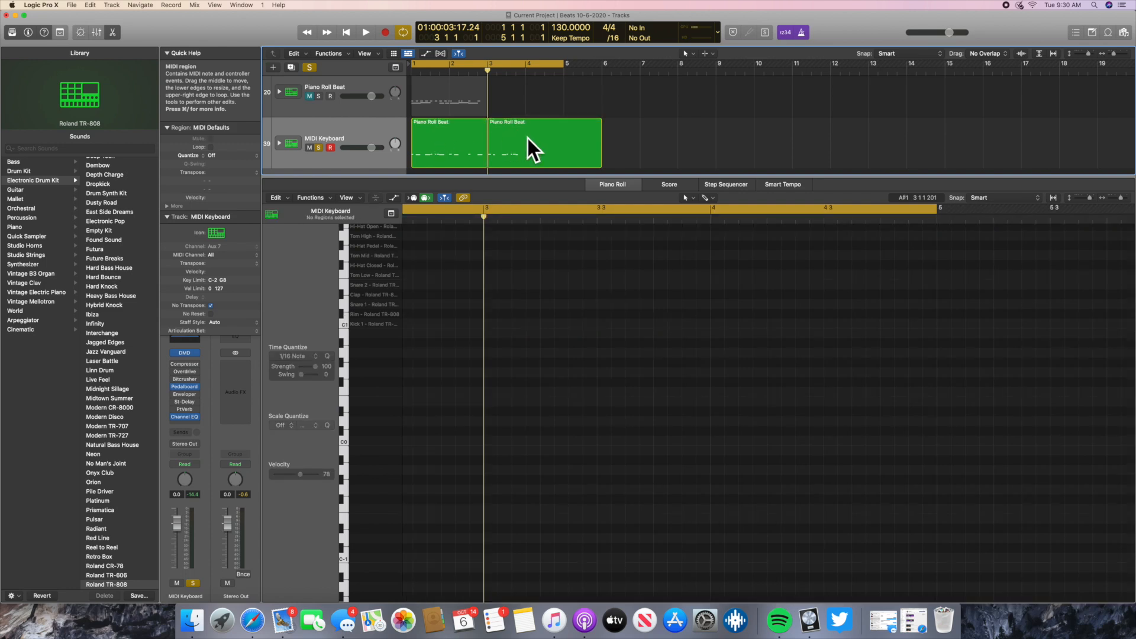
- Delete the MIDI Keyboard region after bar 3 and return the playhead to bar 3
left_click(487, 64)
left_click_drag(488, 73, 508, 75)
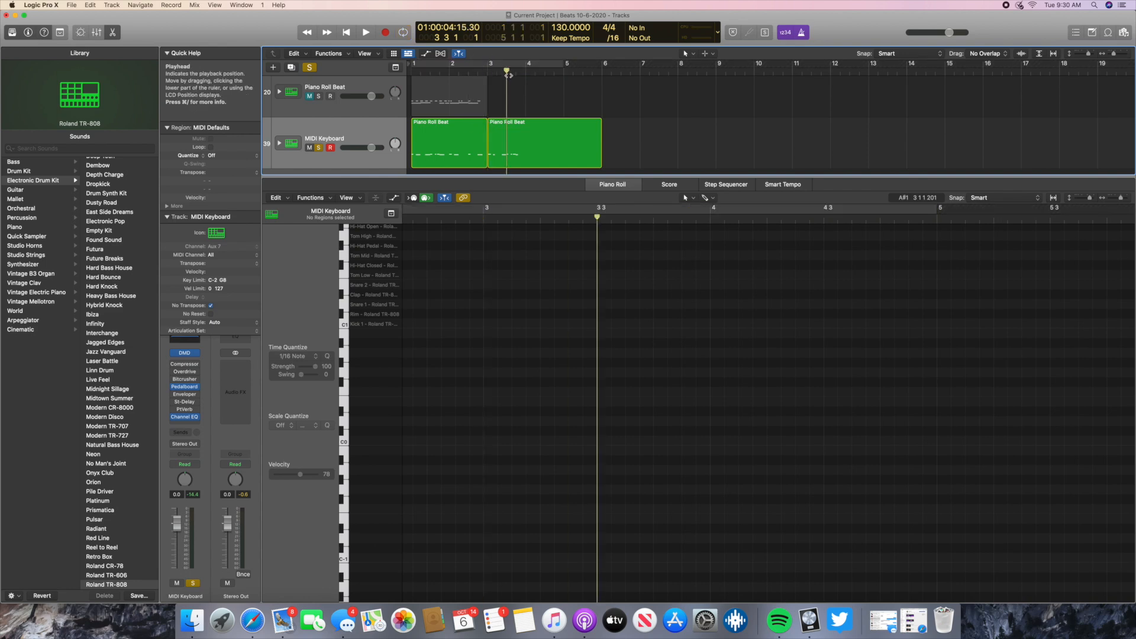
left_click(552, 143)
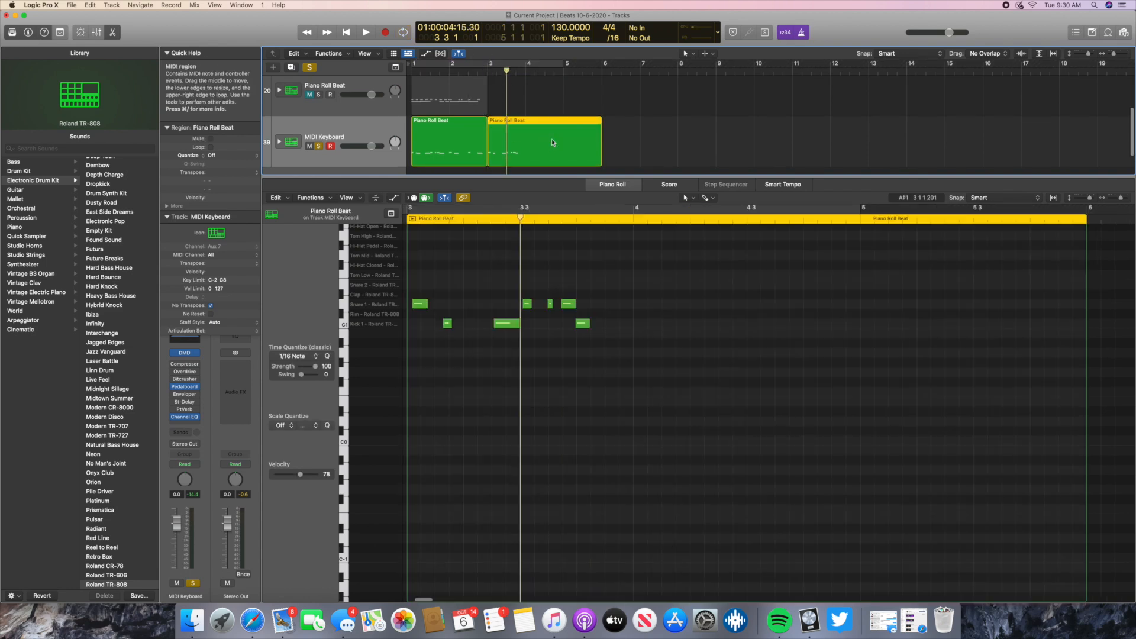
key("Delete")
left_click_drag(507, 73, 488, 73)
- Repeat the two-bar MIDI Keyboard region once and join both regions into one four-bar region
left_click(443, 146)
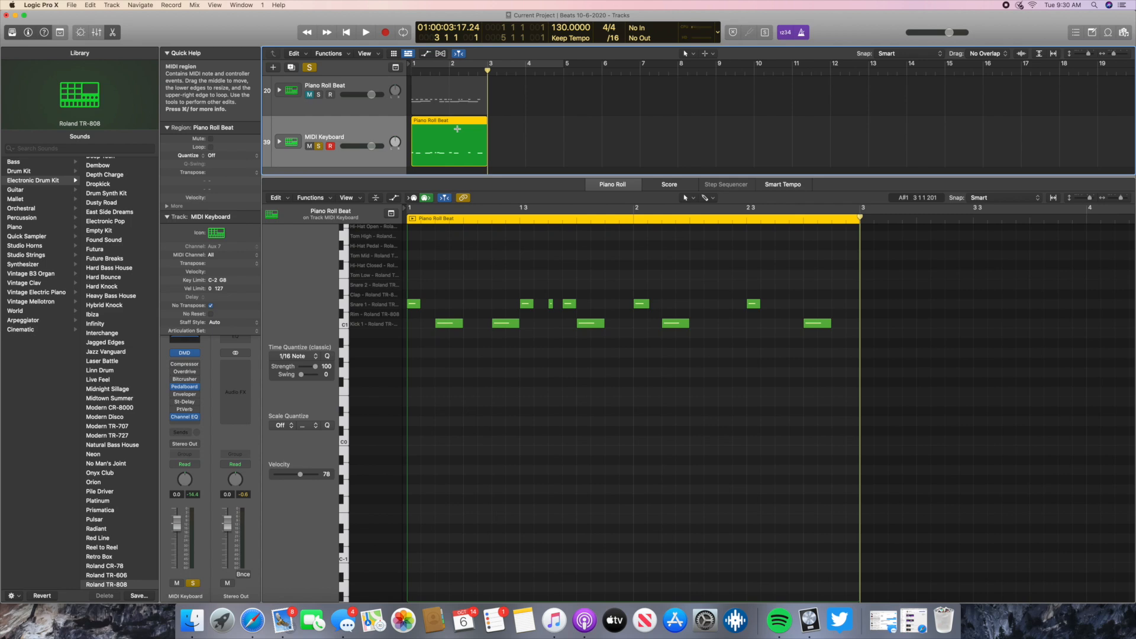
key("super+r")
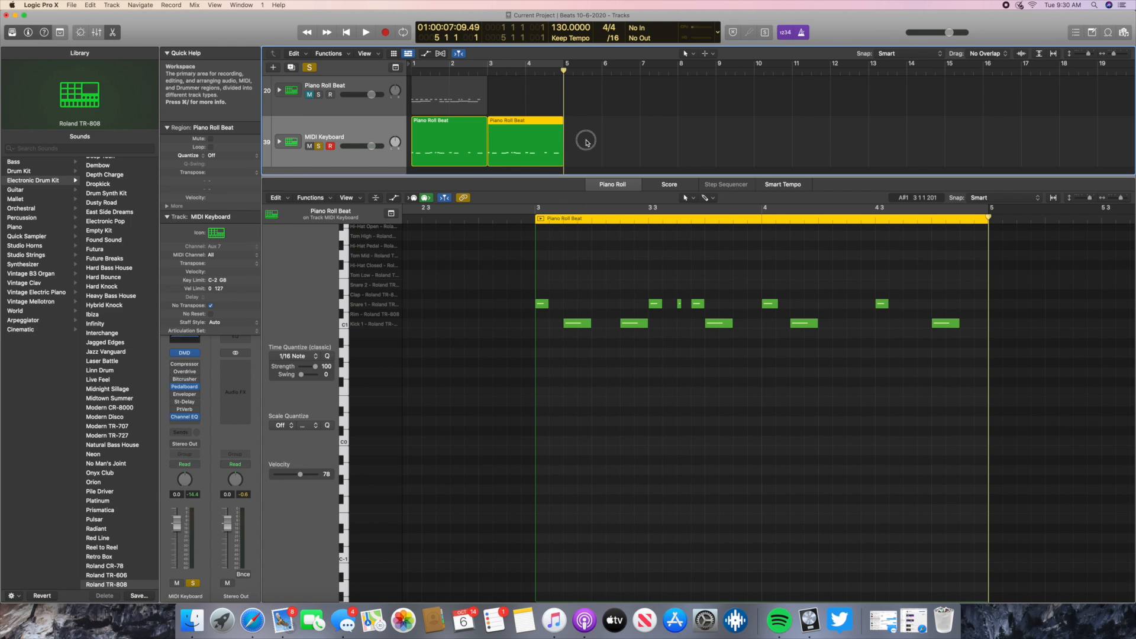
left_click(454, 154, "shift")
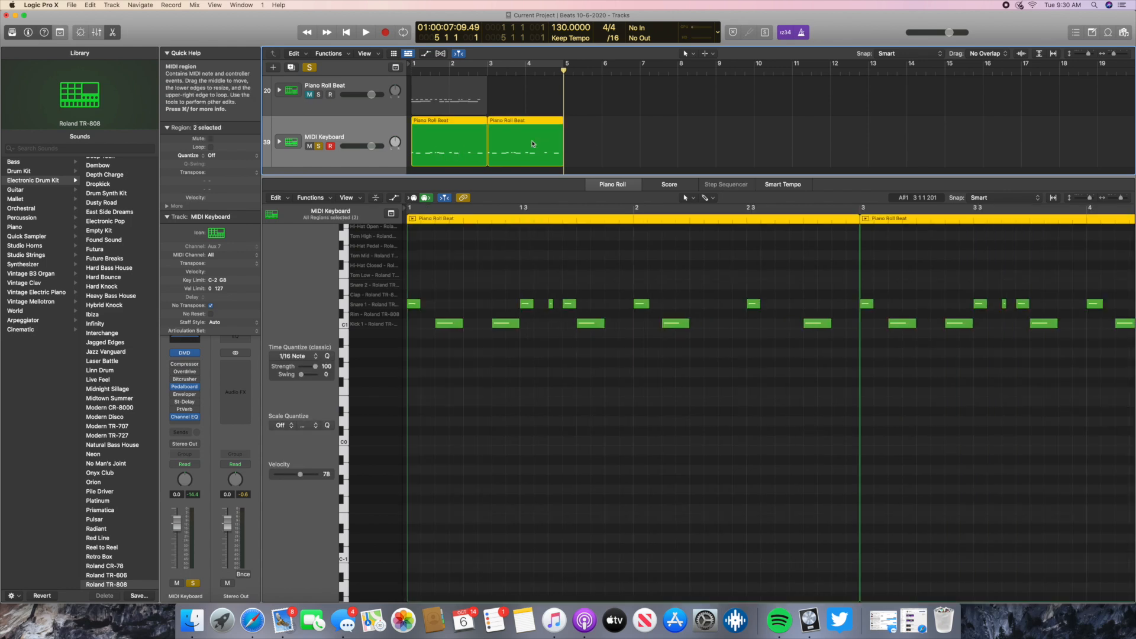
key("super+j")
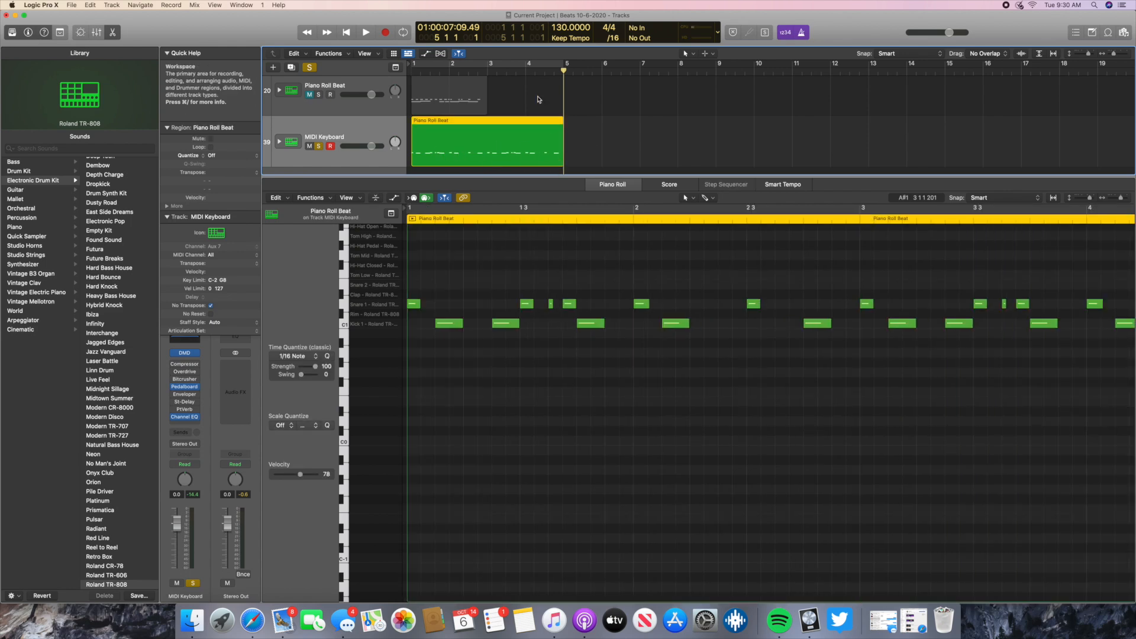
- Turn cycle mode back on for bars 1 to 5, play the joined beat from the start and stop at bar 1
key("Return")
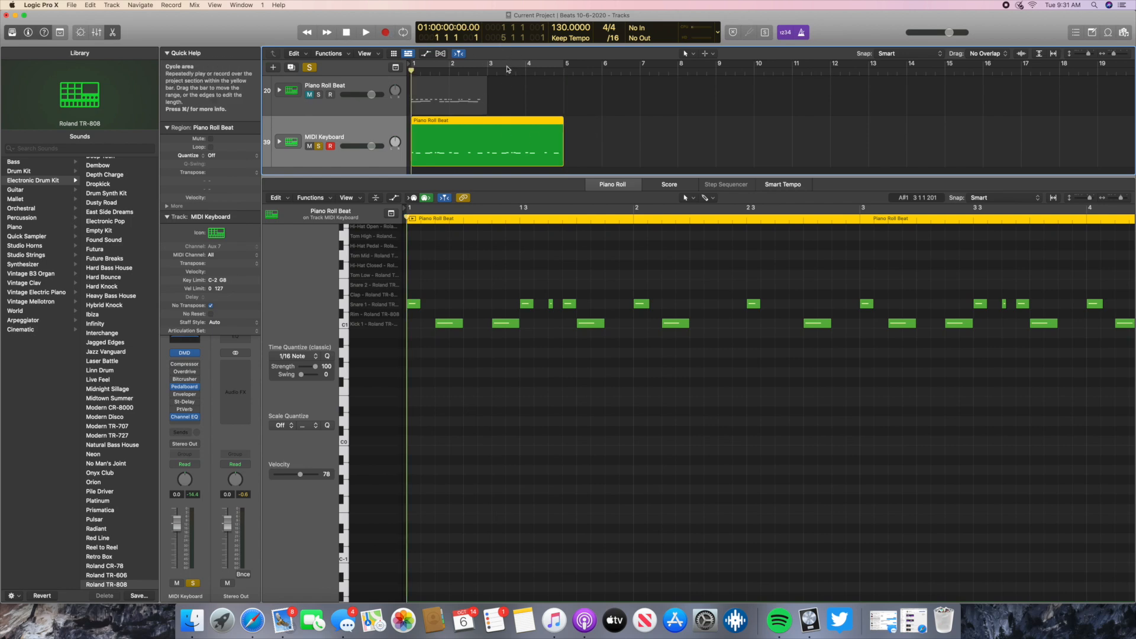
left_click(508, 69)
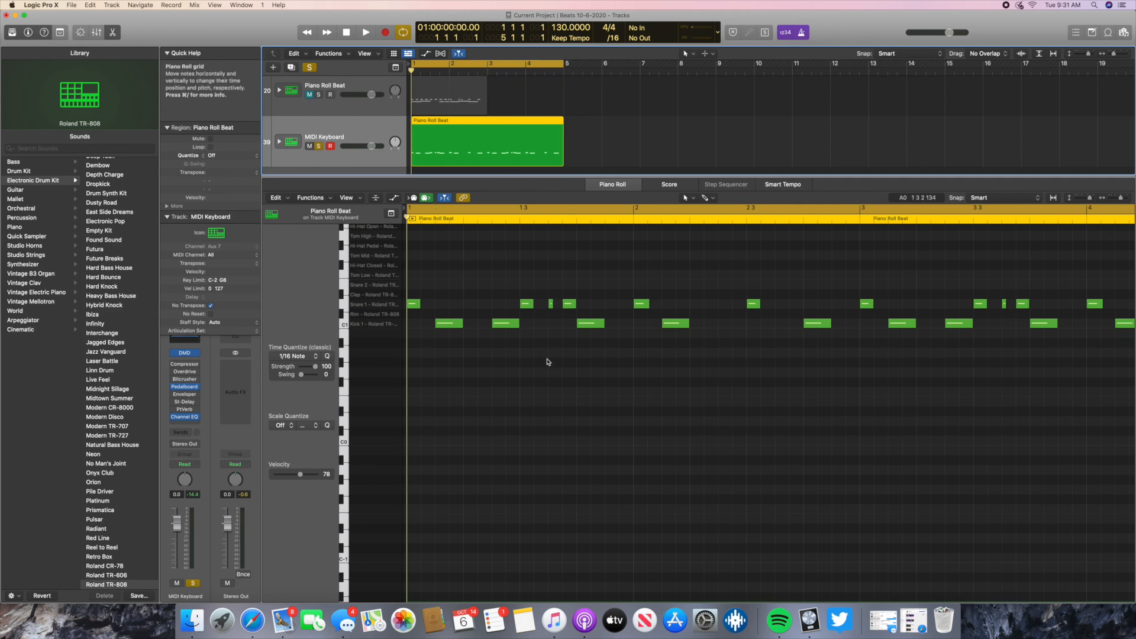
scroll(650, 318, "right", 5)
scroll(650, 318, "right", 2)
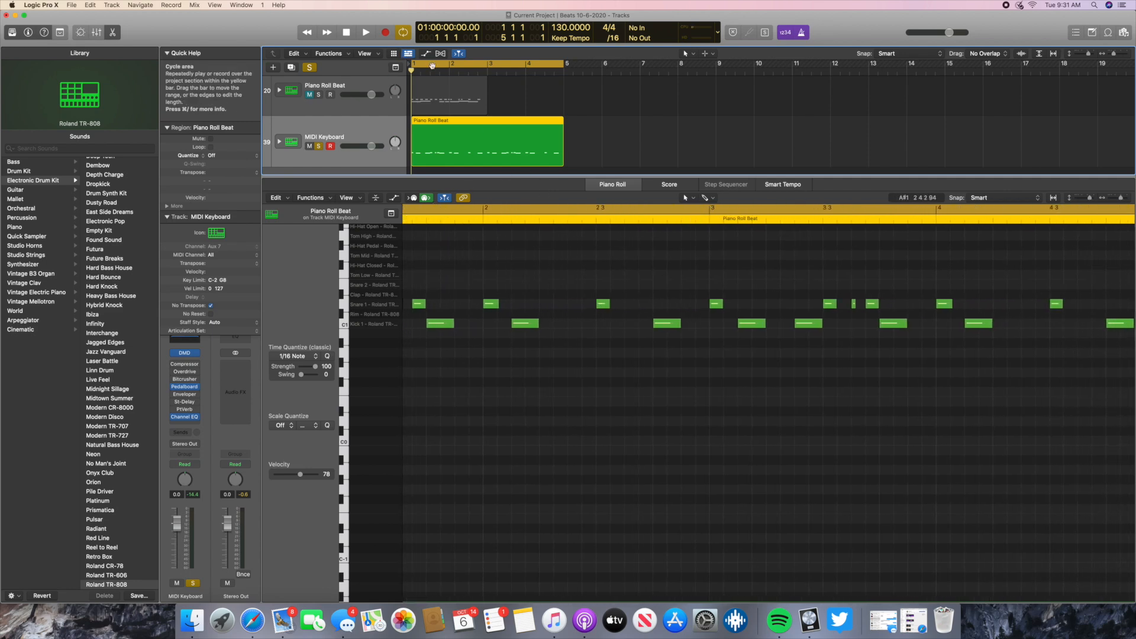
scroll(728, 287, "right", 8)
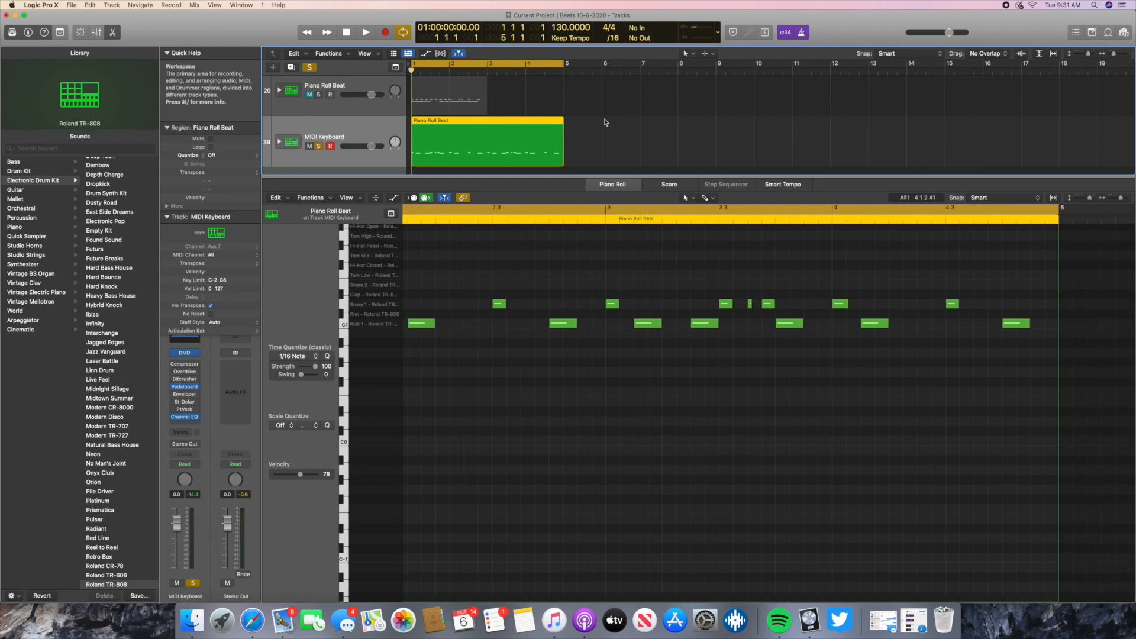
left_click(365, 33)
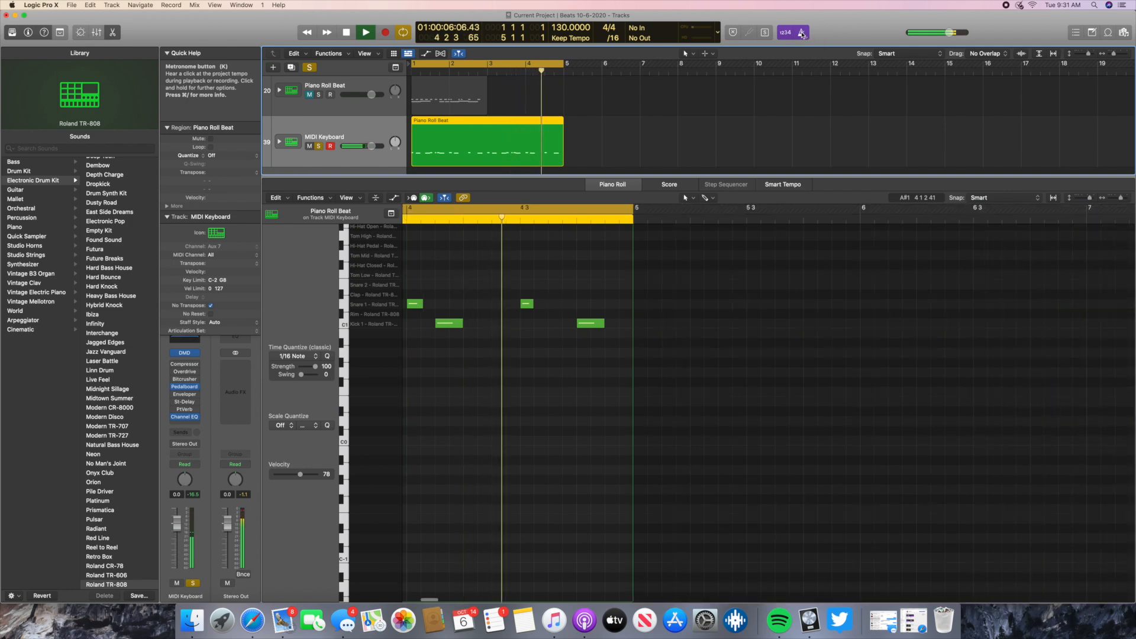
left_click(346, 33)
left_click(347, 34)
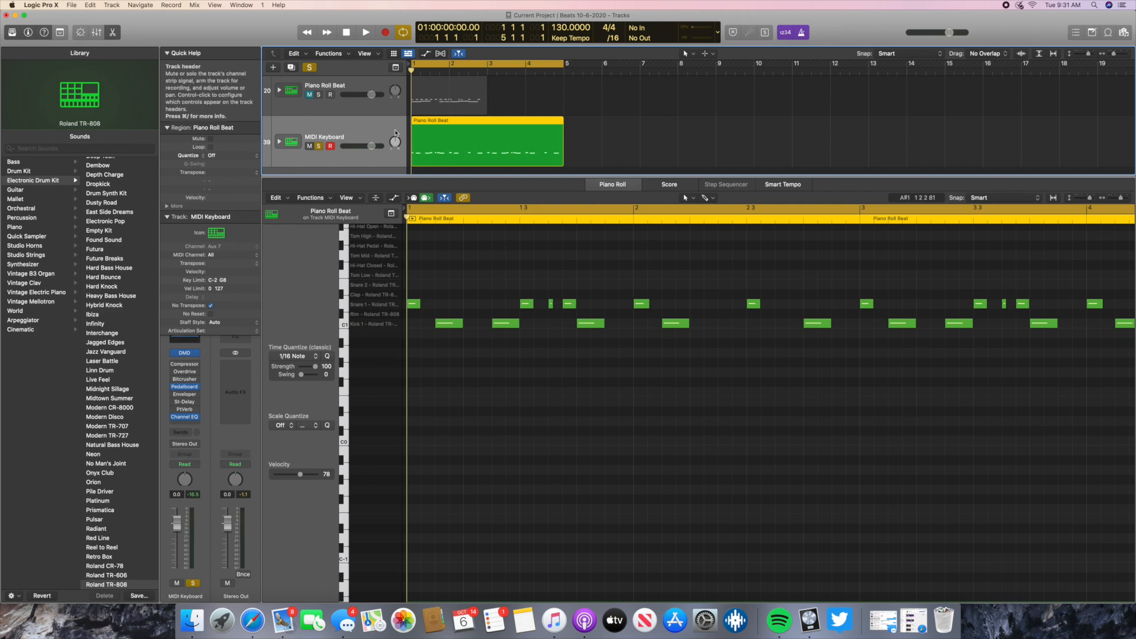
- Open the Musical Typing keyboard for the MIDI Keyboard track and play its C1 kick and D1 snare keys
scroll(485, 148, "down", 2)
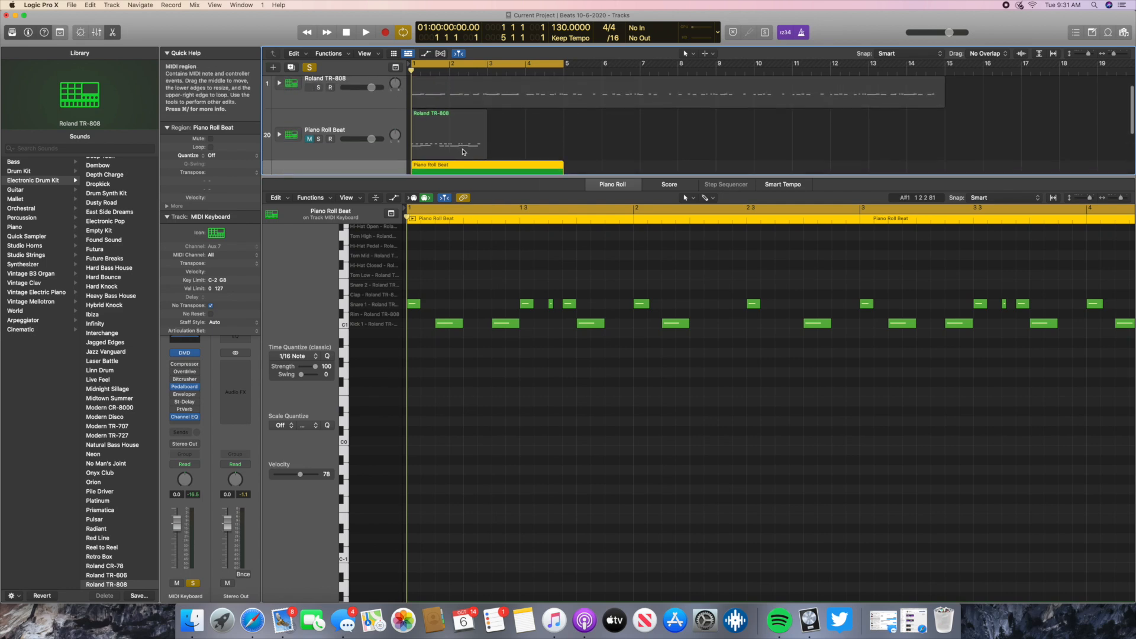
key("super+k")
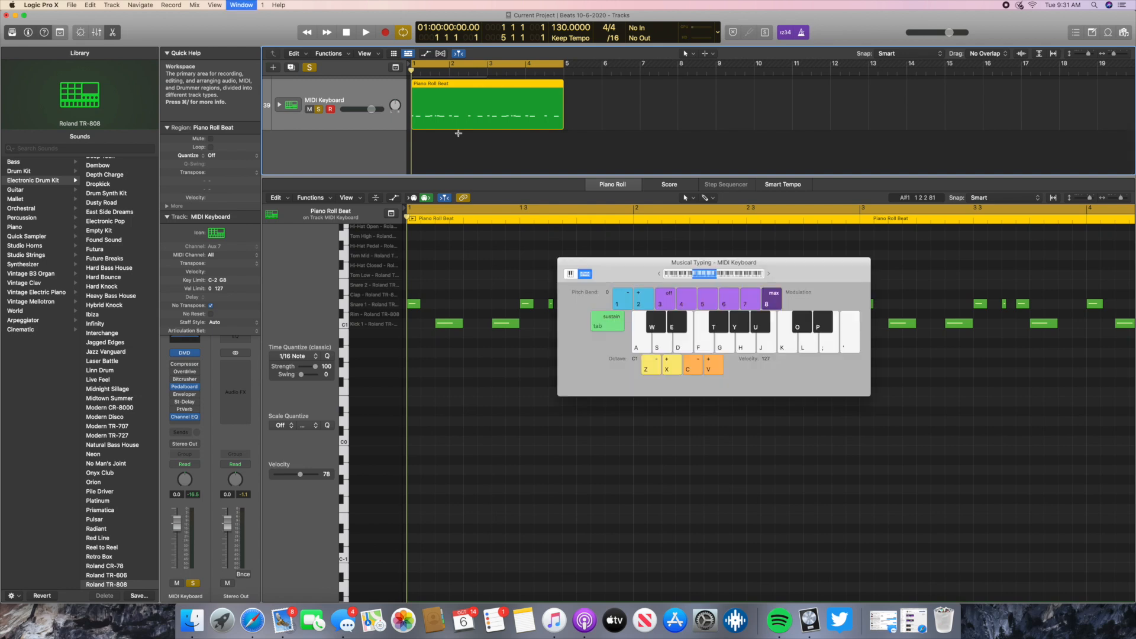
left_click(644, 339)
left_click(658, 342)
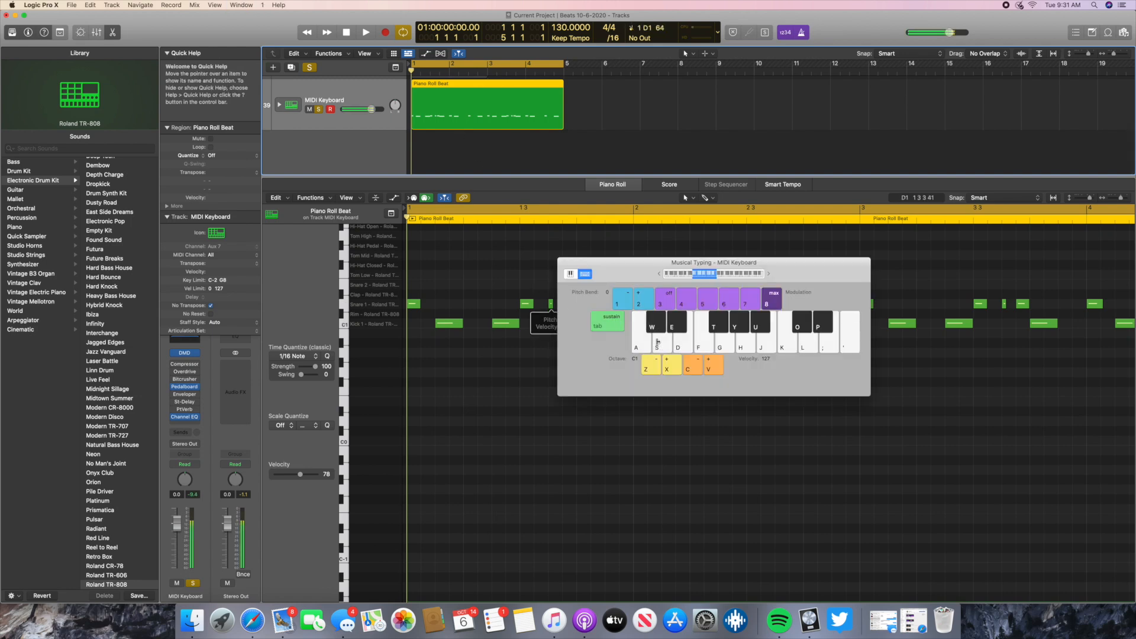
left_click(657, 346)
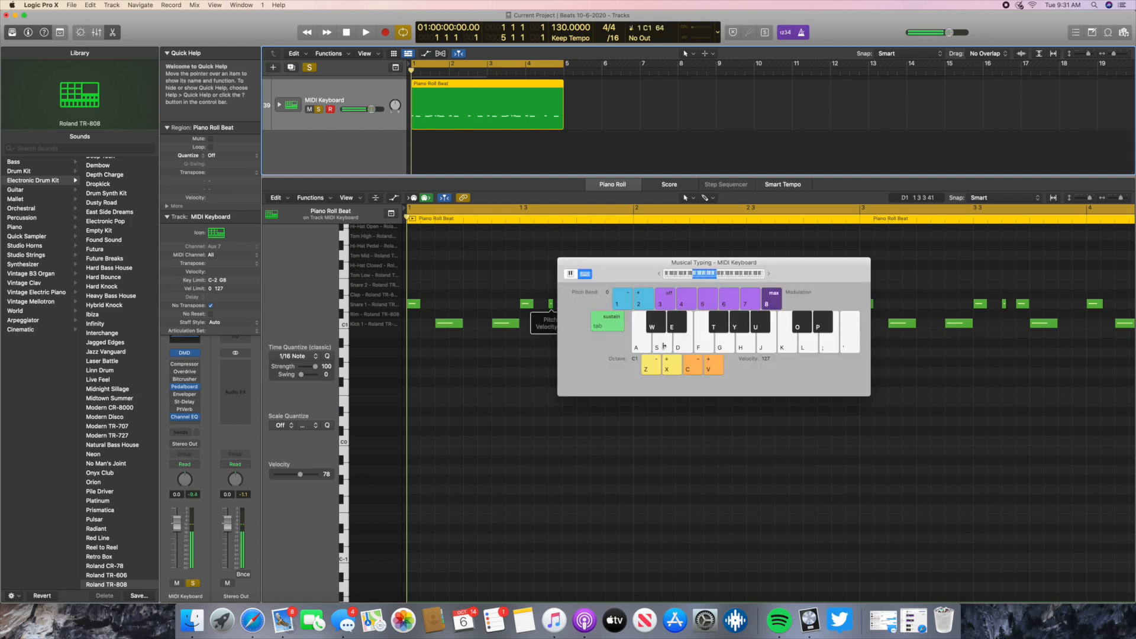
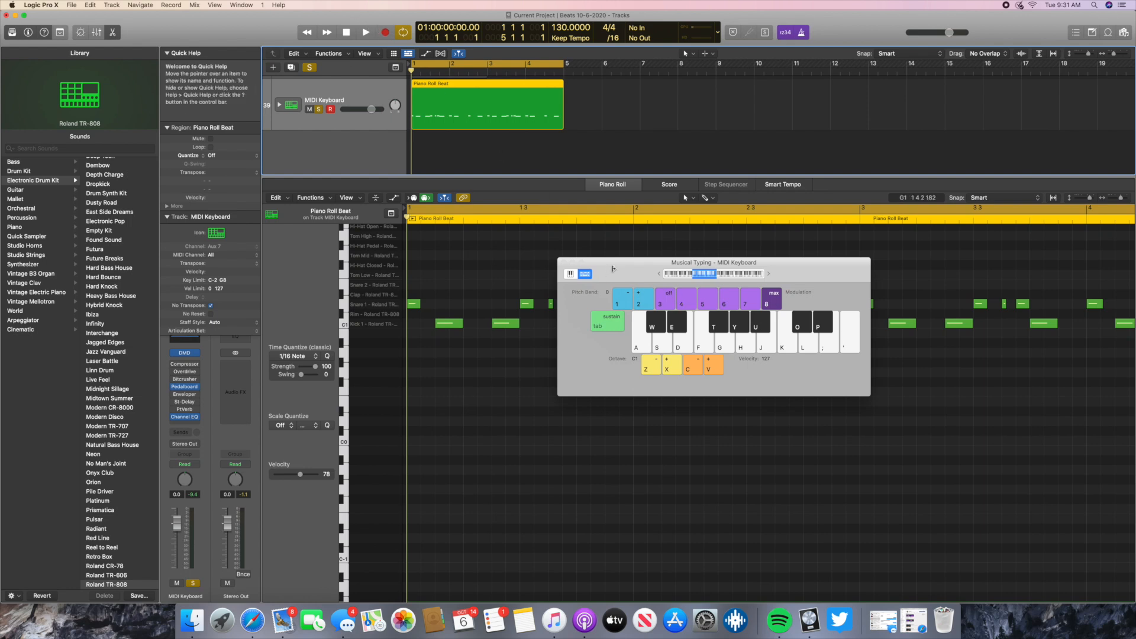
- Close the Musical Typing keyboard and look through the four-bar beat's kick and snare notes and the tracks above it
key("super+k")
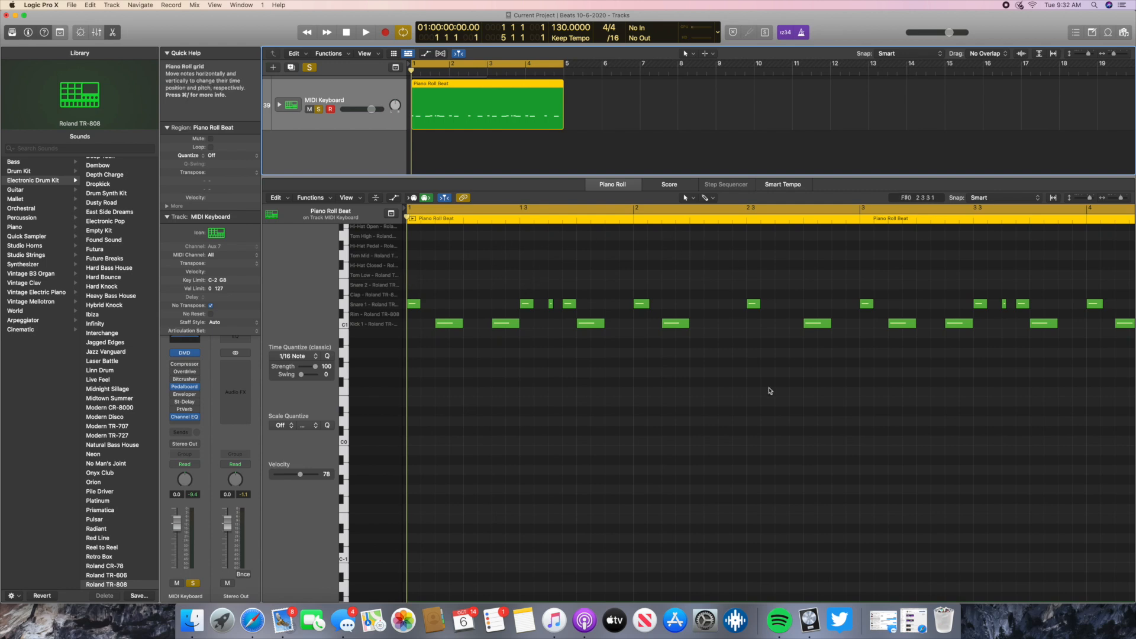
scroll(709, 285, "right", 5)
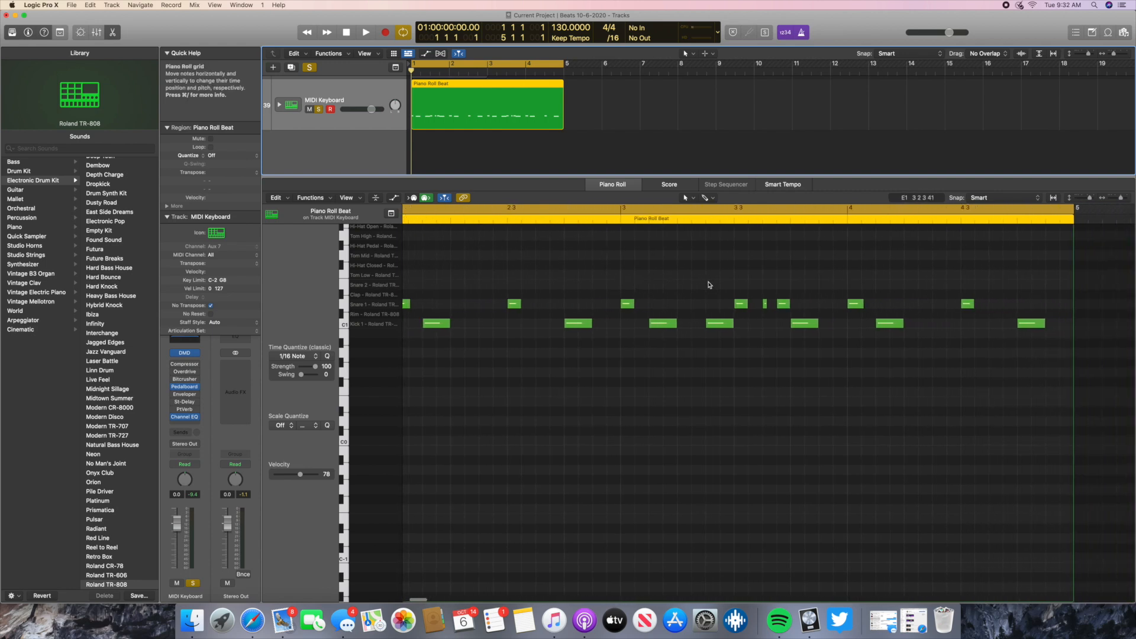
scroll(710, 285, "right", 2)
scroll(508, 408, "left", 6)
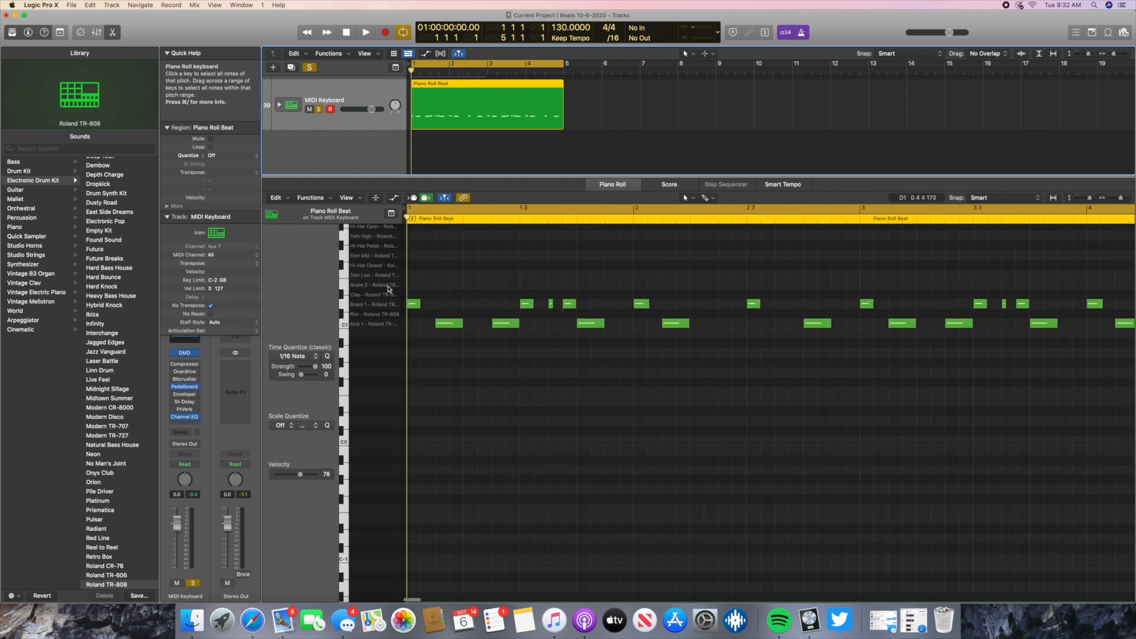
scroll(824, 333, "right", 3)
scroll(824, 333, "left", 3)
scroll(350, 116, "up", 5)
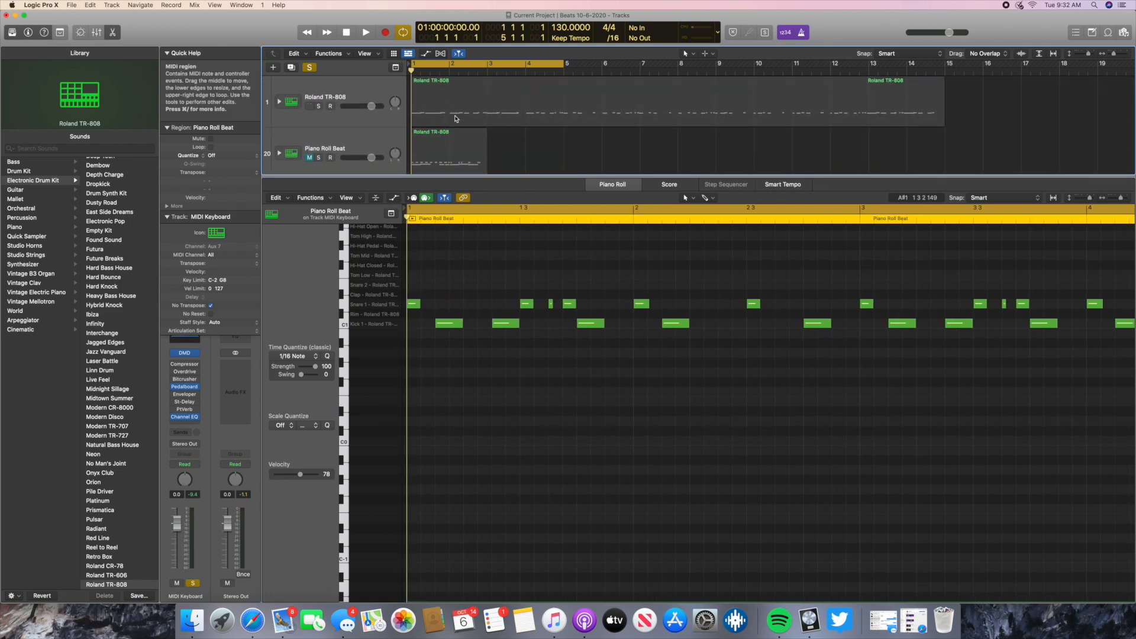
scroll(468, 121, "down", 4)
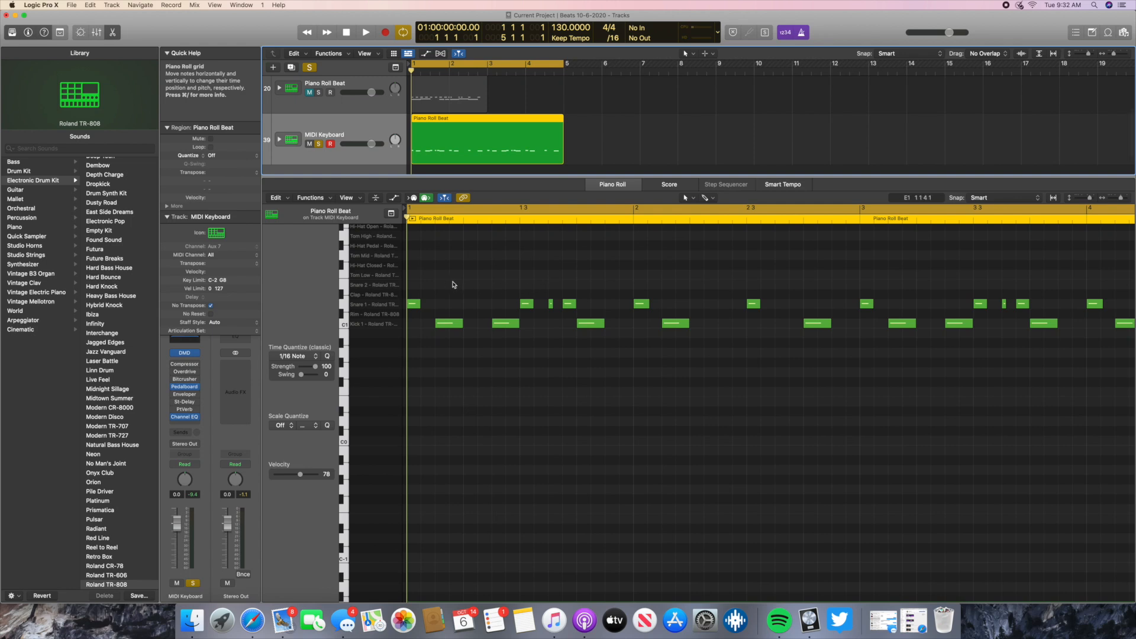
scroll(769, 286, "right", 5)
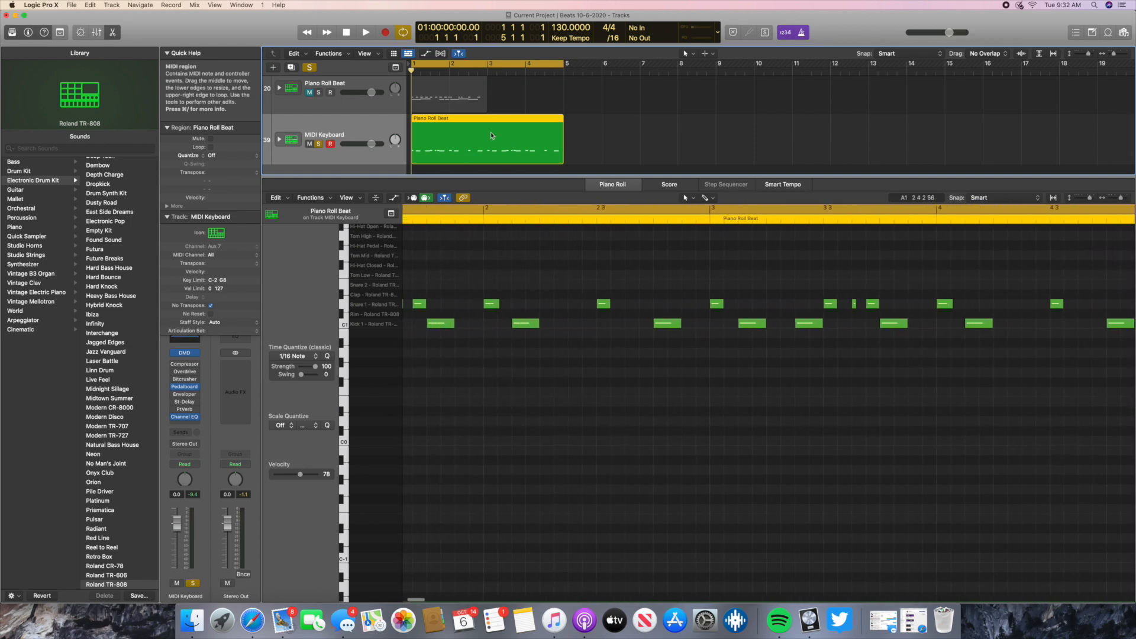
scroll(512, 288, "right", 3)
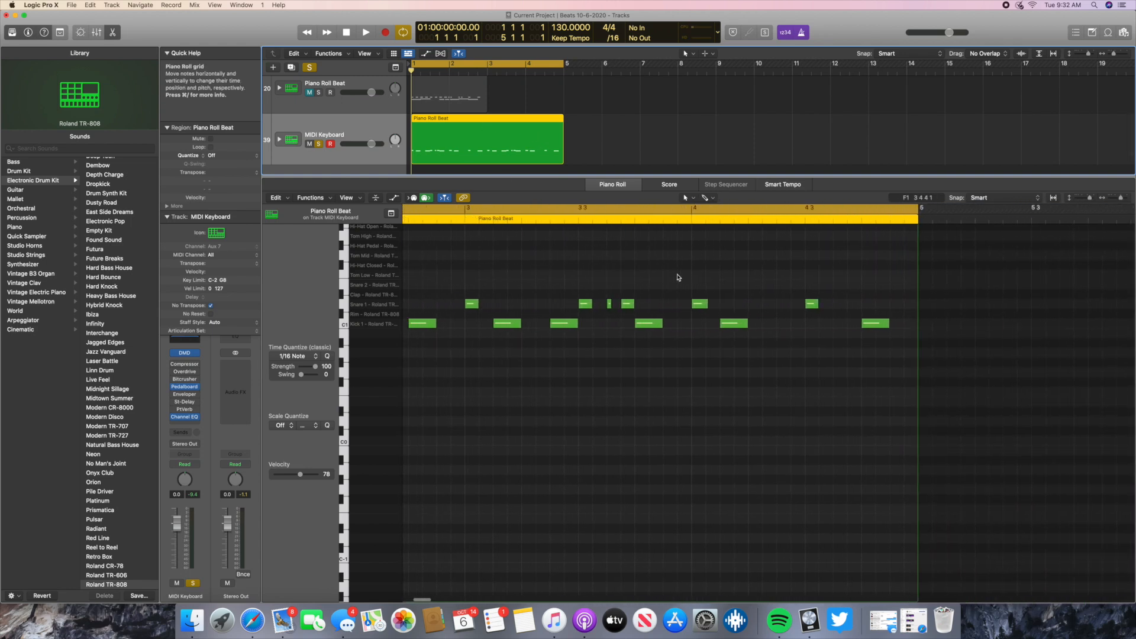
scroll(651, 267, "left", 2)
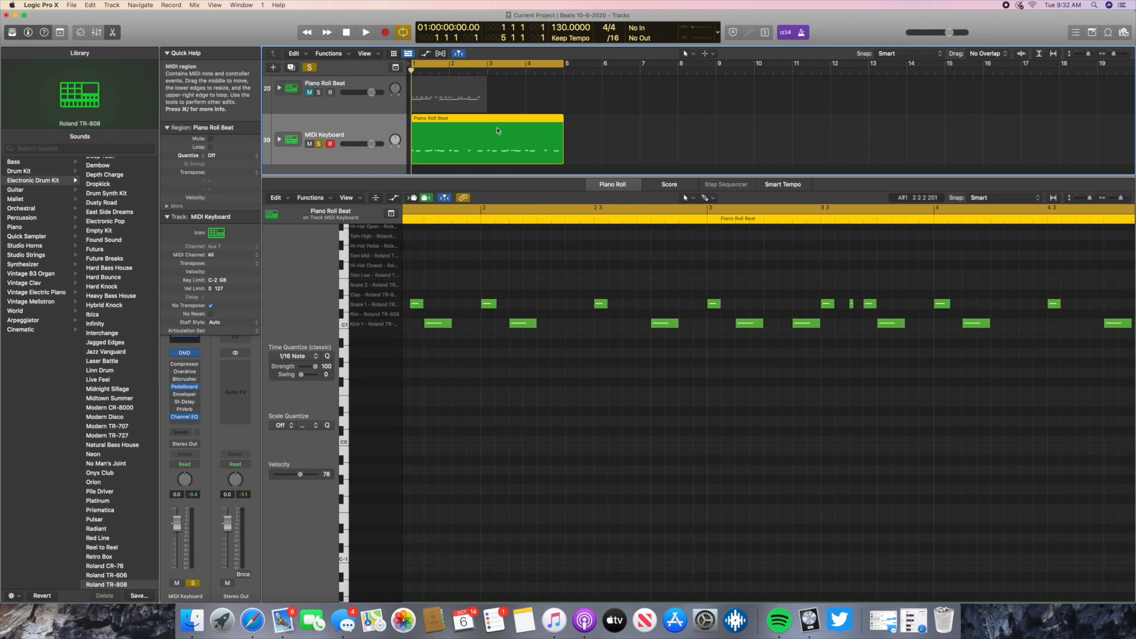
scroll(457, 289, "left", 5)
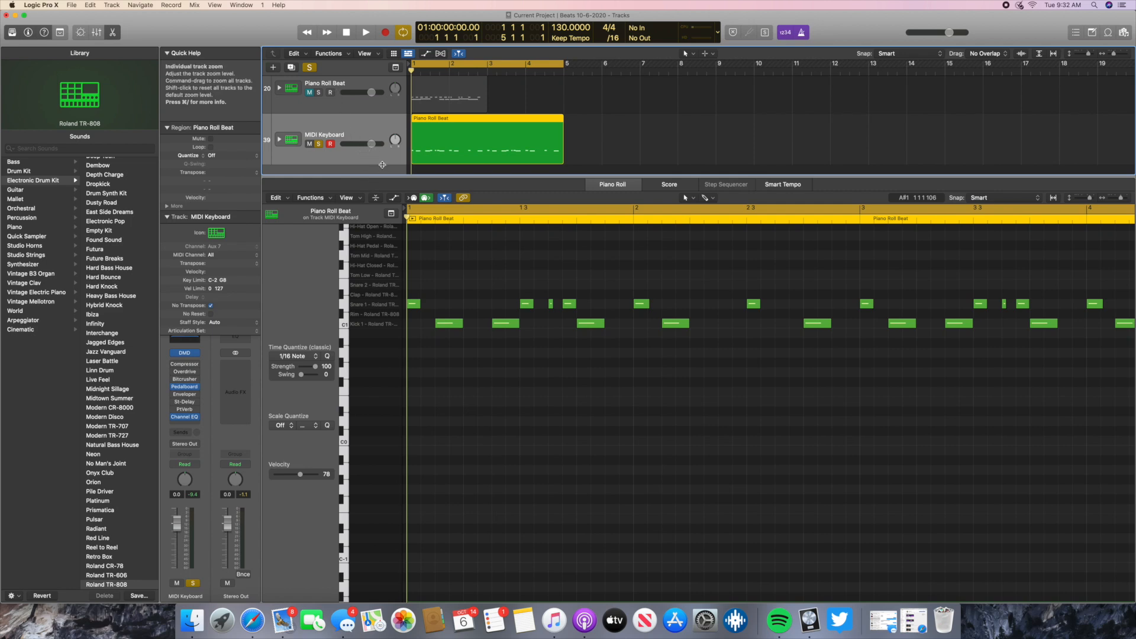
- Reopen Musical Typing, duplicate the MIDI Keyboard track with the same settings and rename the copy "Musical Typing"
key("super+k")
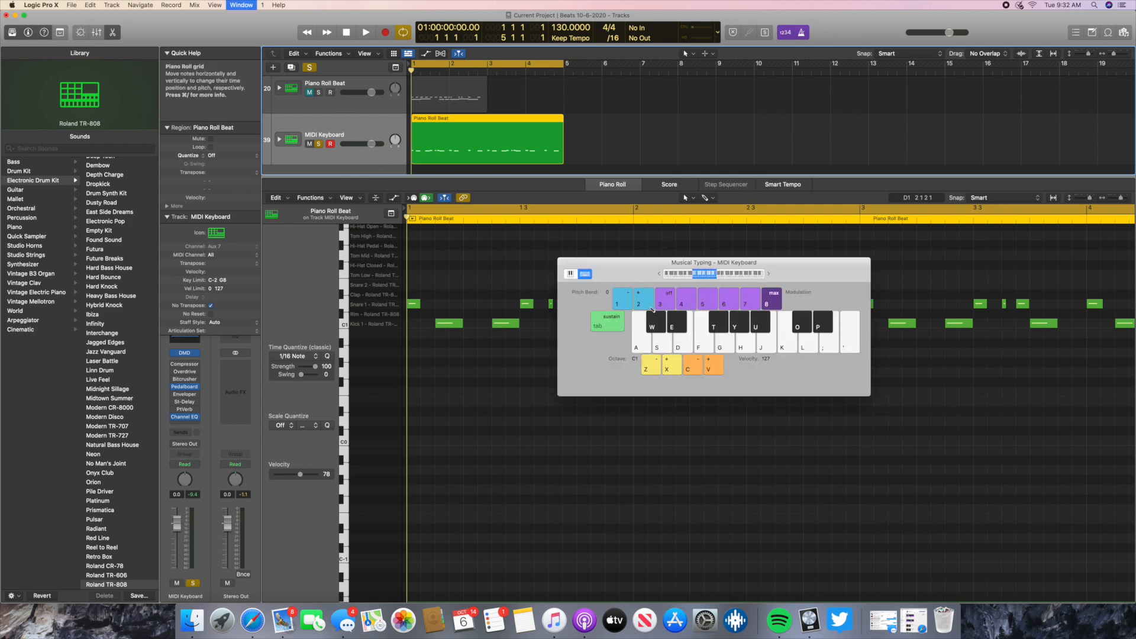
left_click_drag(594, 275, 686, 204)
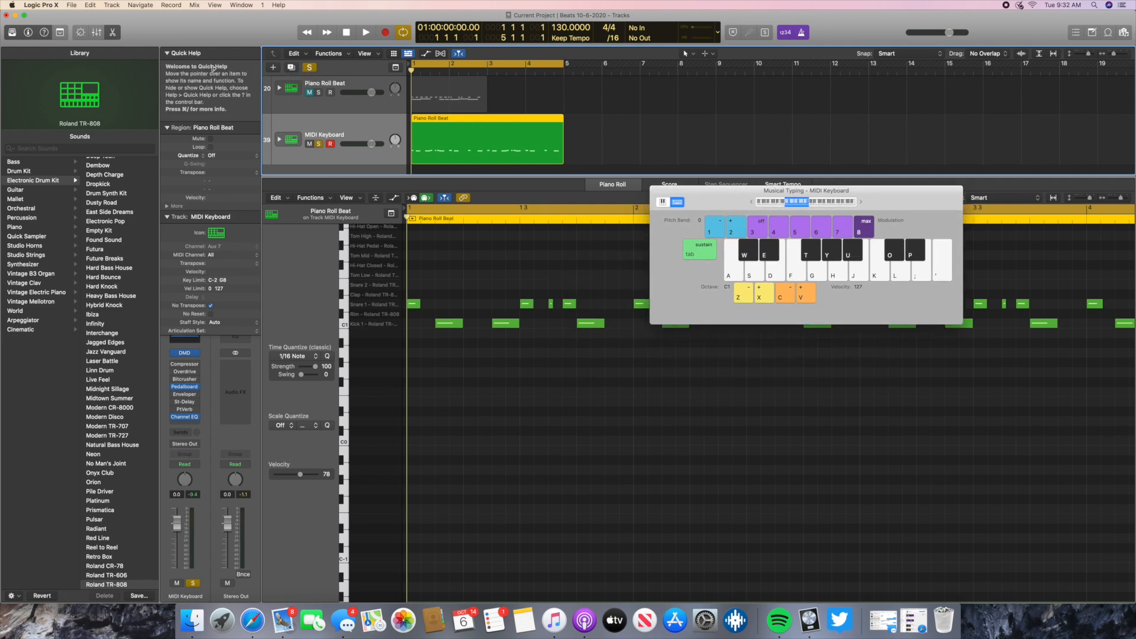
left_click(291, 68)
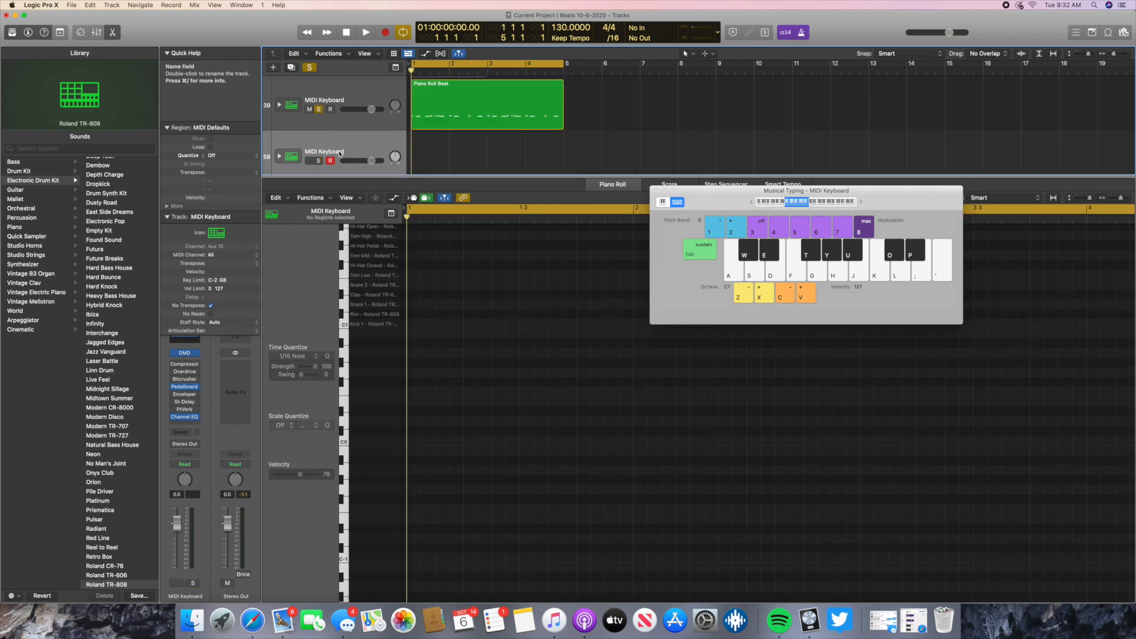
scroll(341, 153, "down", 1)
double_click(338, 138)
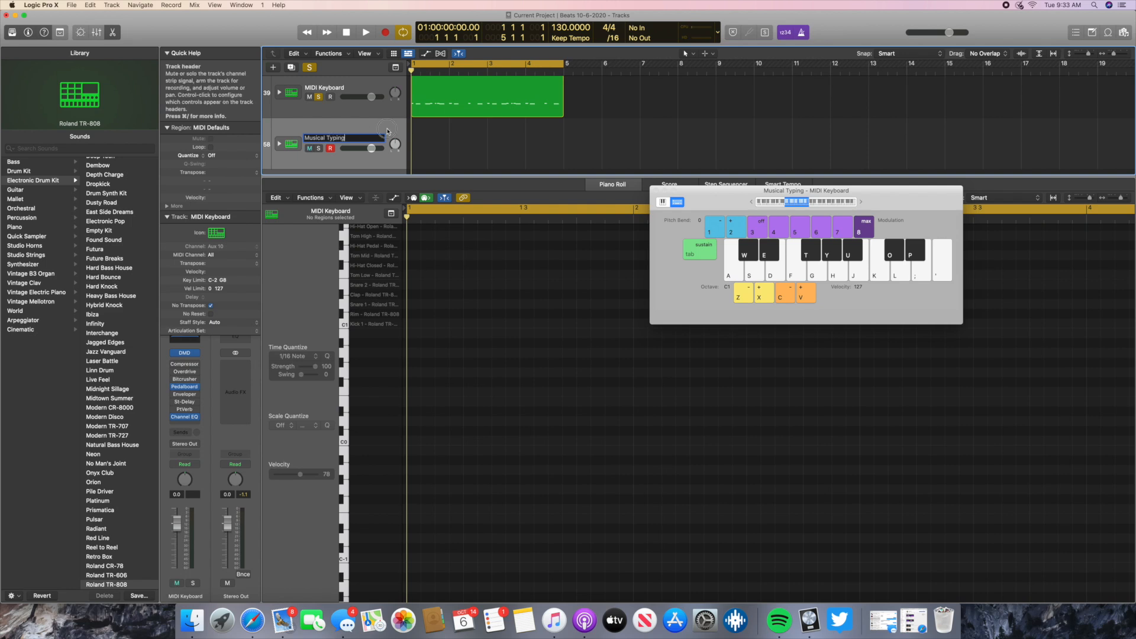
key("Return")
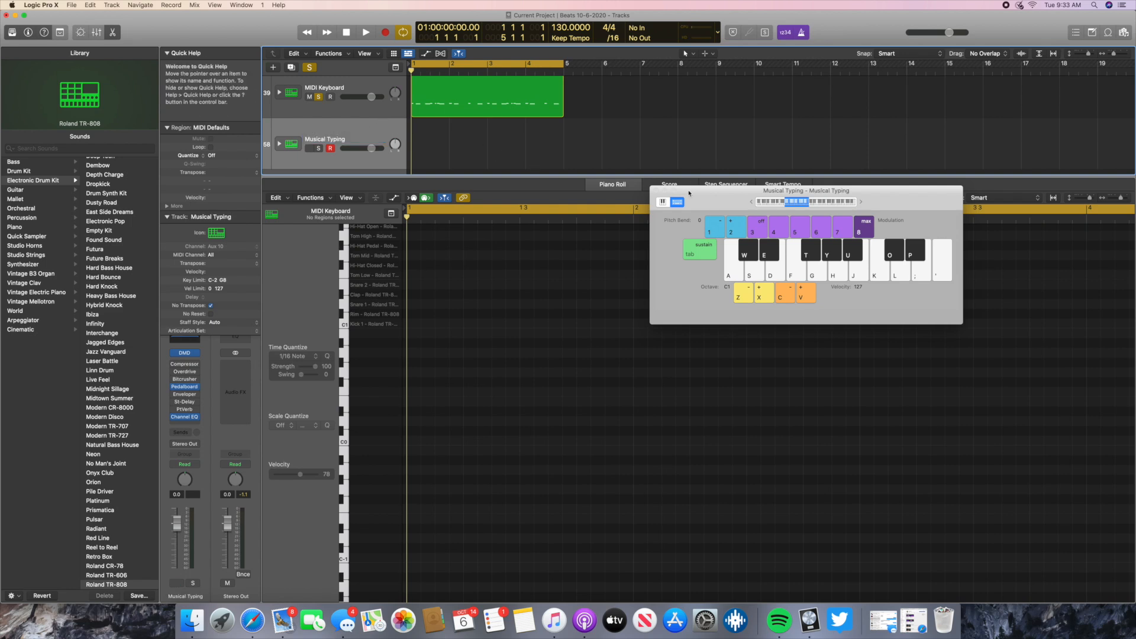
- Bring the kit's drum sound names into view beside the Musical Typing keyboard and try its C1 kick and D1 snare keys
left_click_drag(702, 196, 614, 76)
scroll(361, 297, "up", 1)
scroll(361, 296, "up", 5)
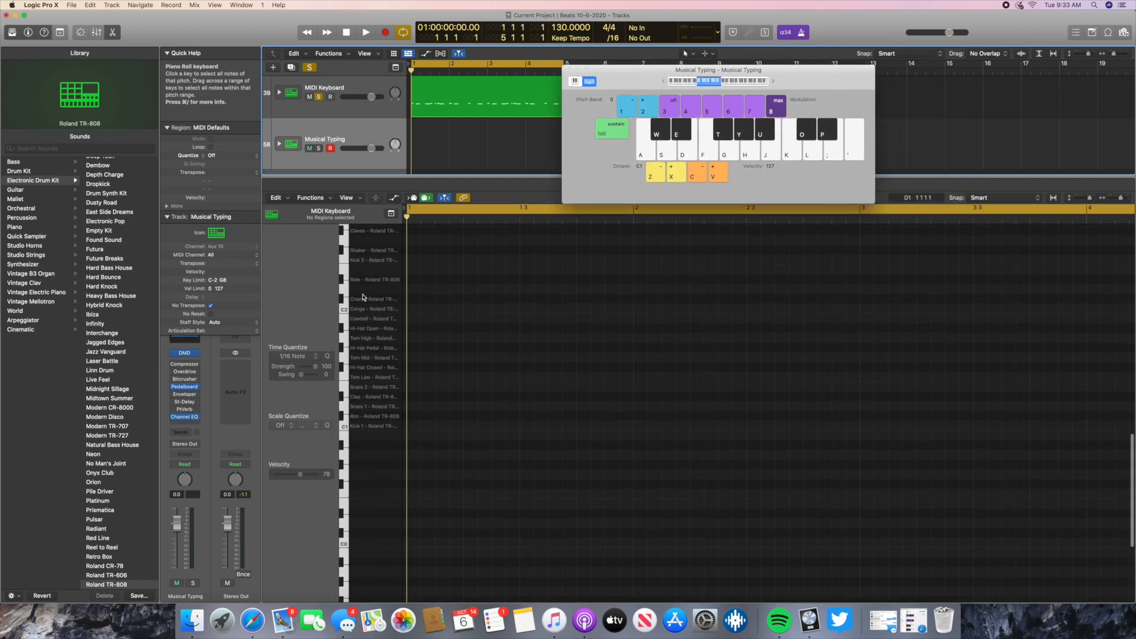
left_click(662, 155)
left_click(652, 154)
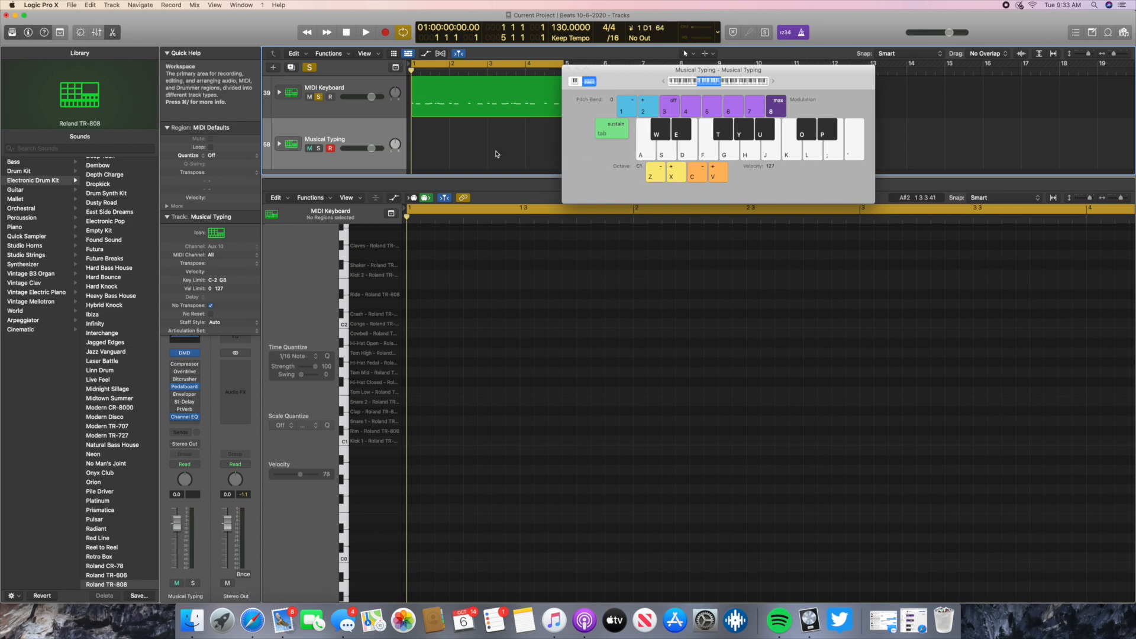
- Solo the Musical Typing track instead of the MIDI Keyboard track and audition its kick and snare keys
left_click(318, 148)
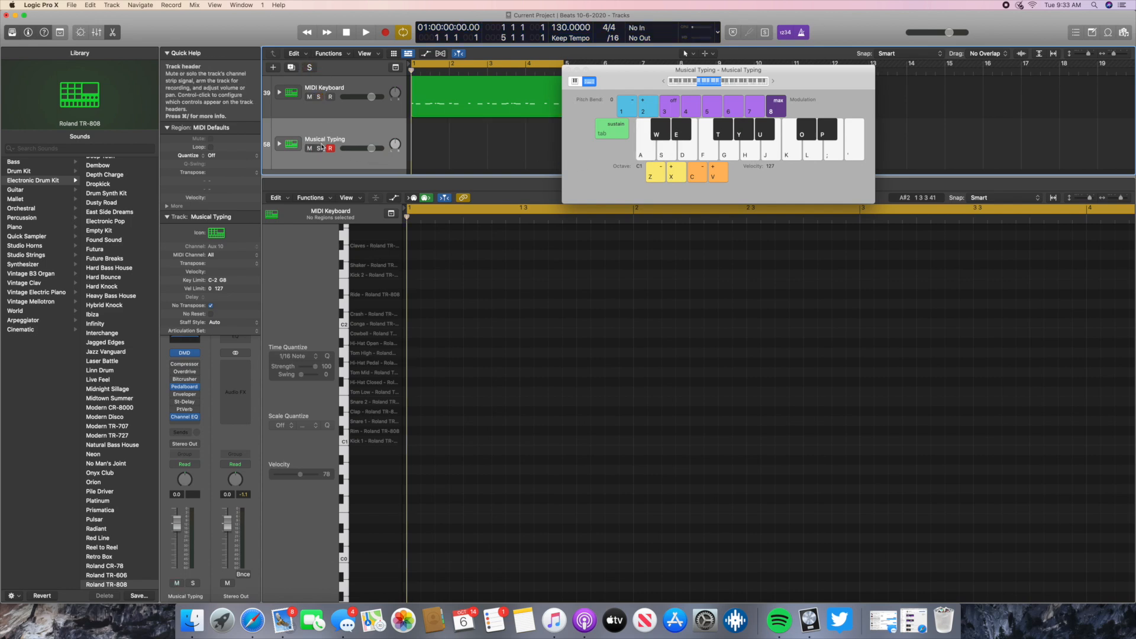
left_click(655, 154)
left_click(675, 153)
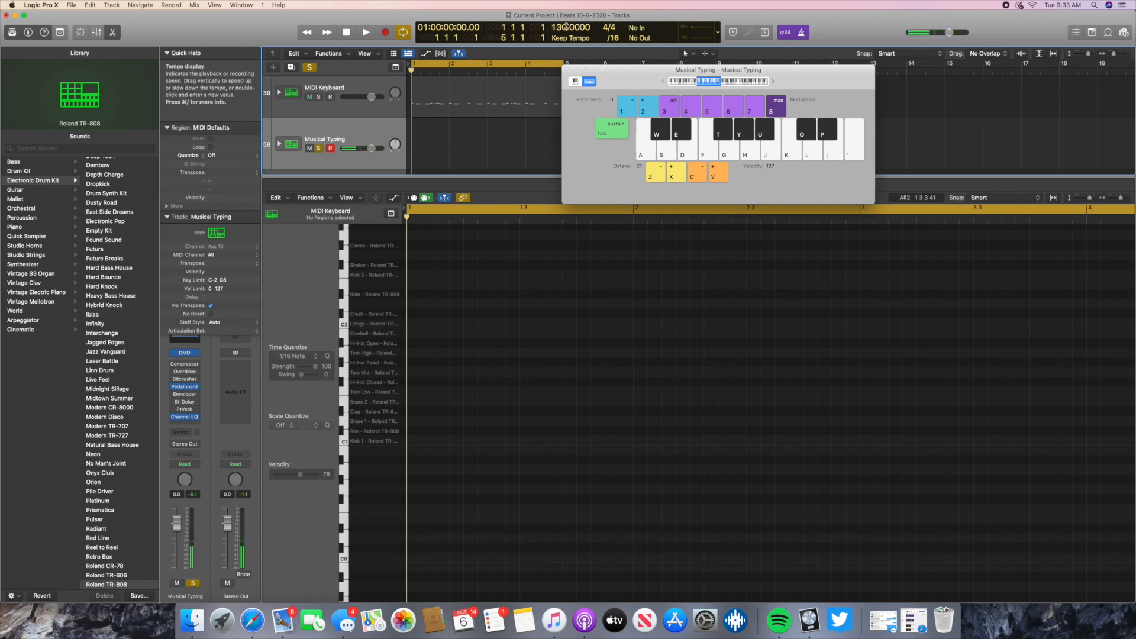
left_click(647, 155)
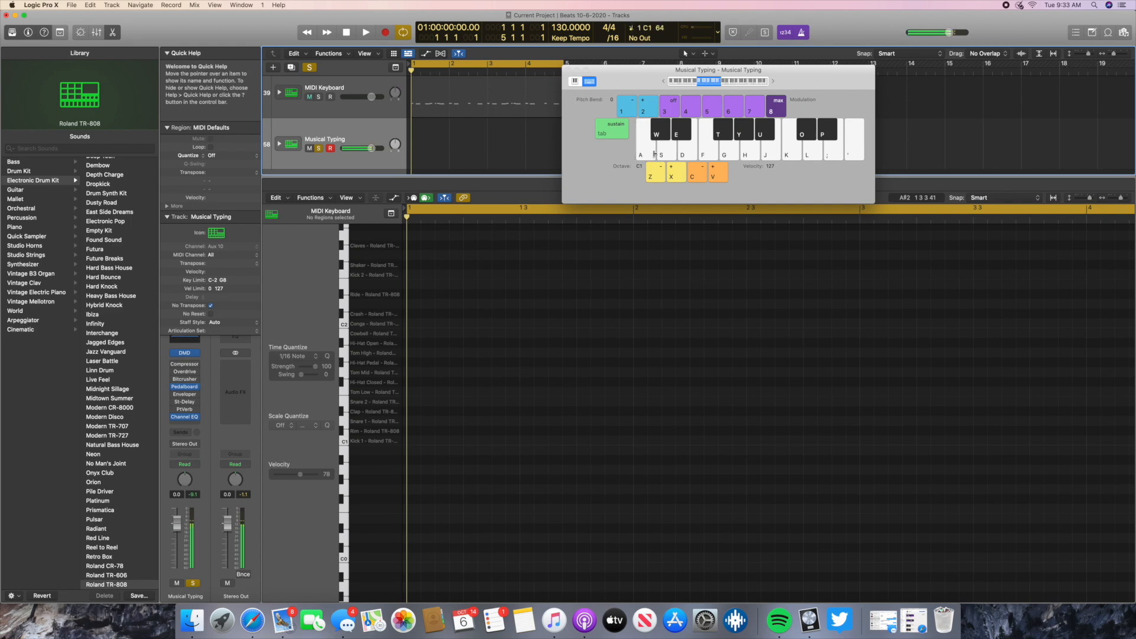
key("a")
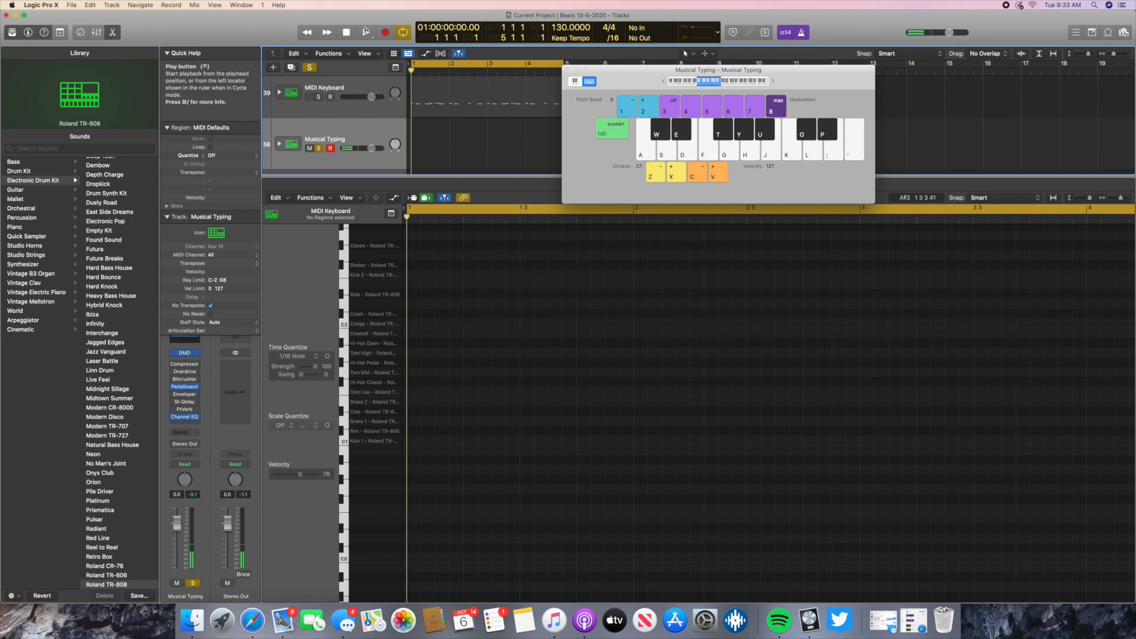
- Record a series of C1 kick hits on the Musical Typing track from bar 1 and stop the recording in bar 3
left_click_drag(633, 77, 655, 230)
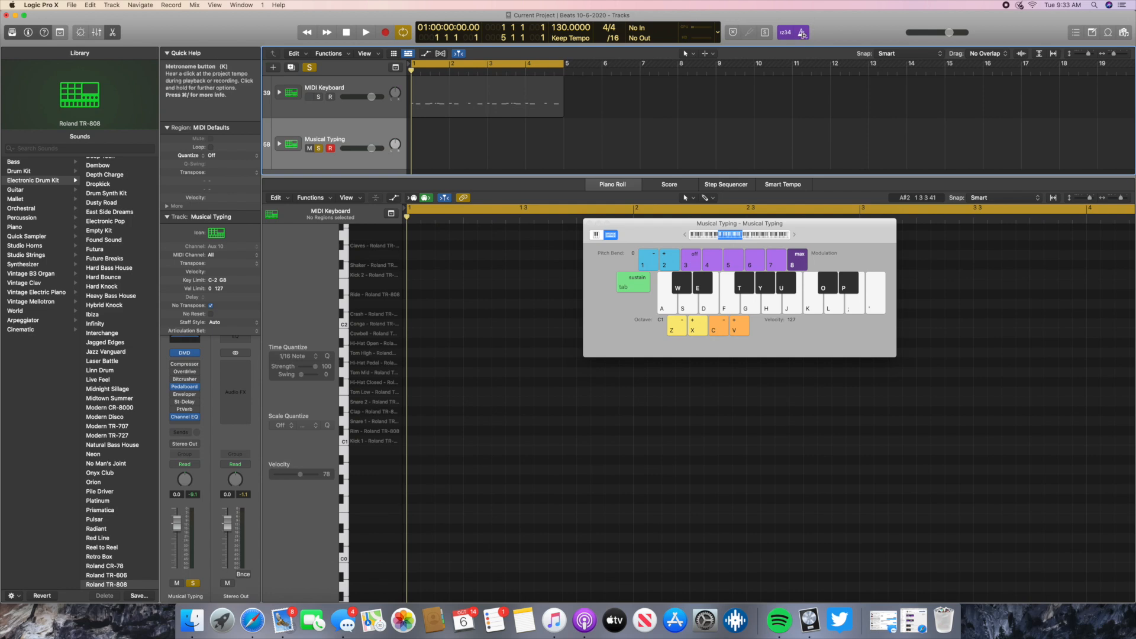
left_click(385, 33)
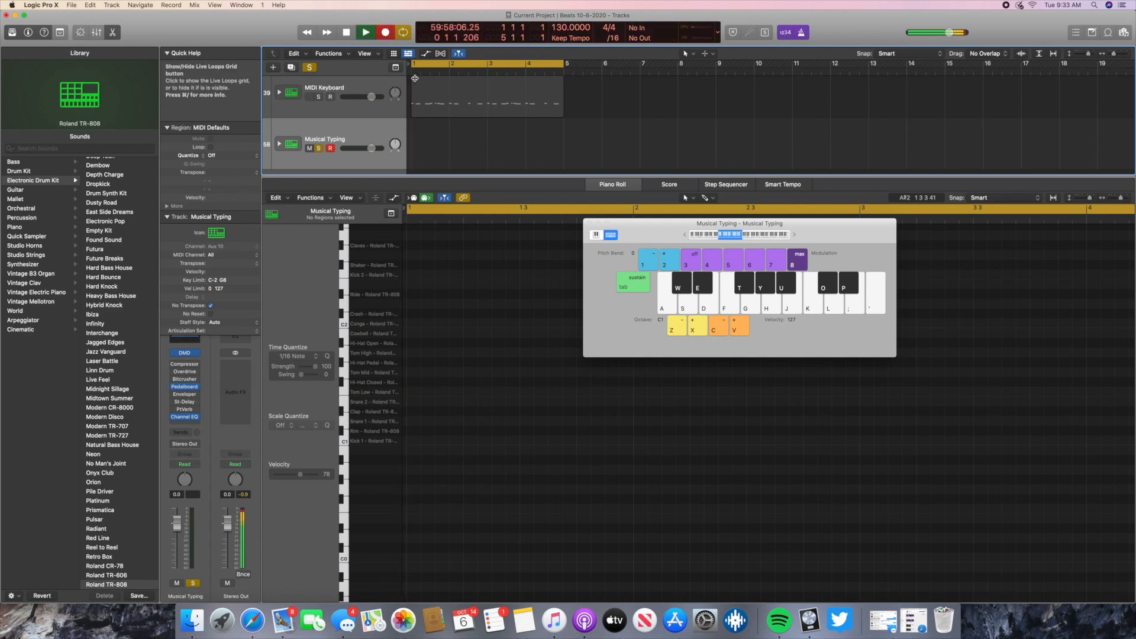
left_click(668, 307)
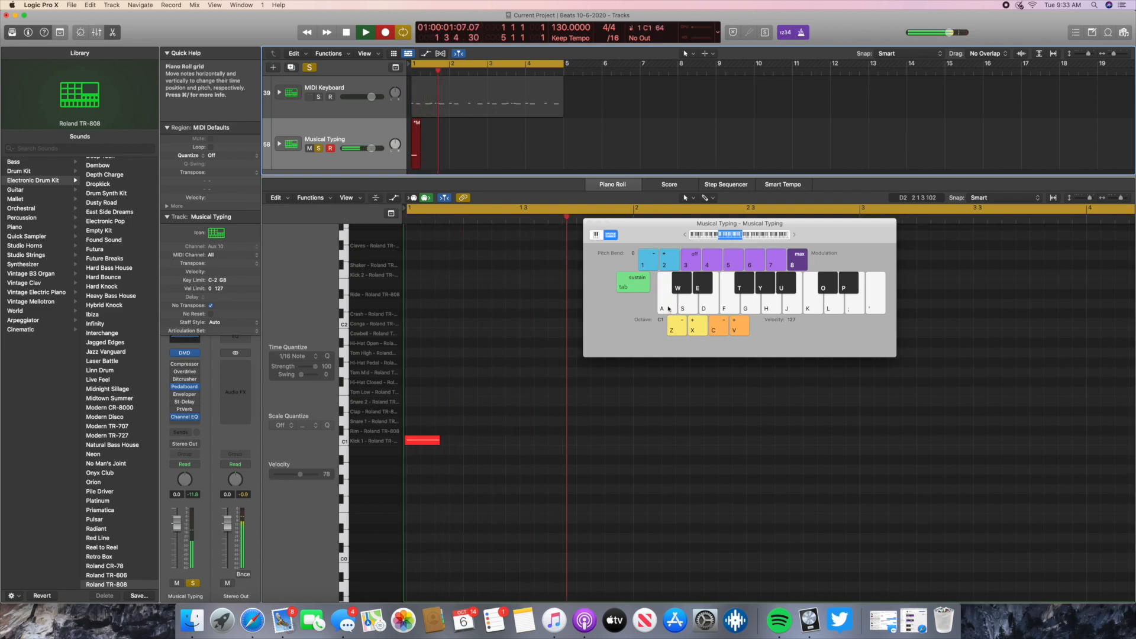
left_click(668, 308)
left_click(669, 308)
left_click(668, 309)
left_click(668, 308)
left_click(668, 309)
left_click(668, 308)
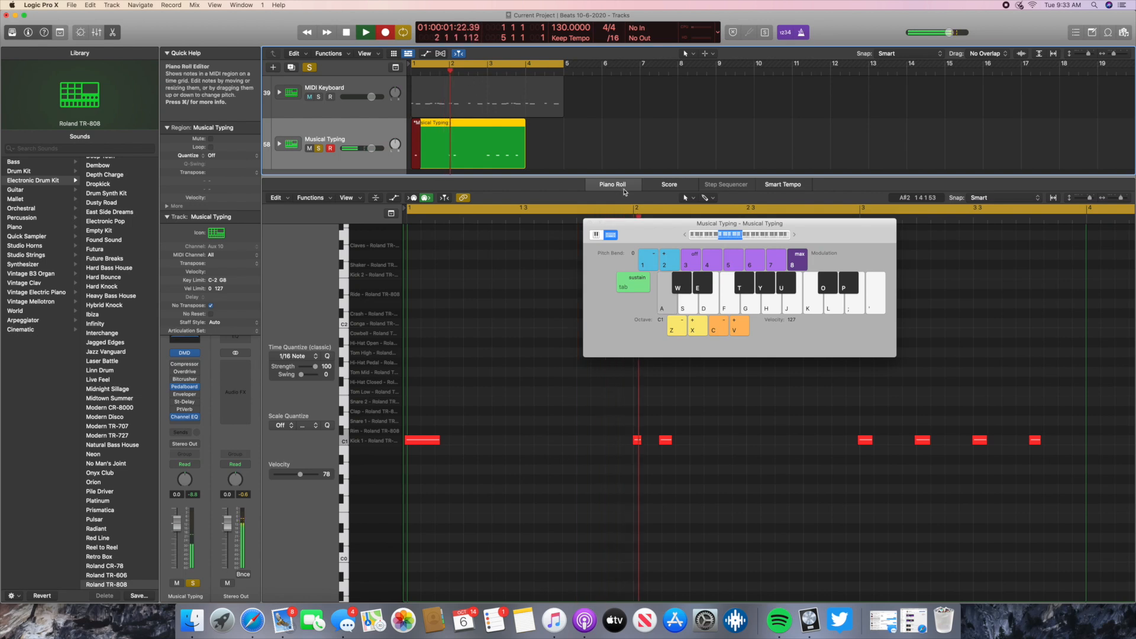
left_click(348, 34)
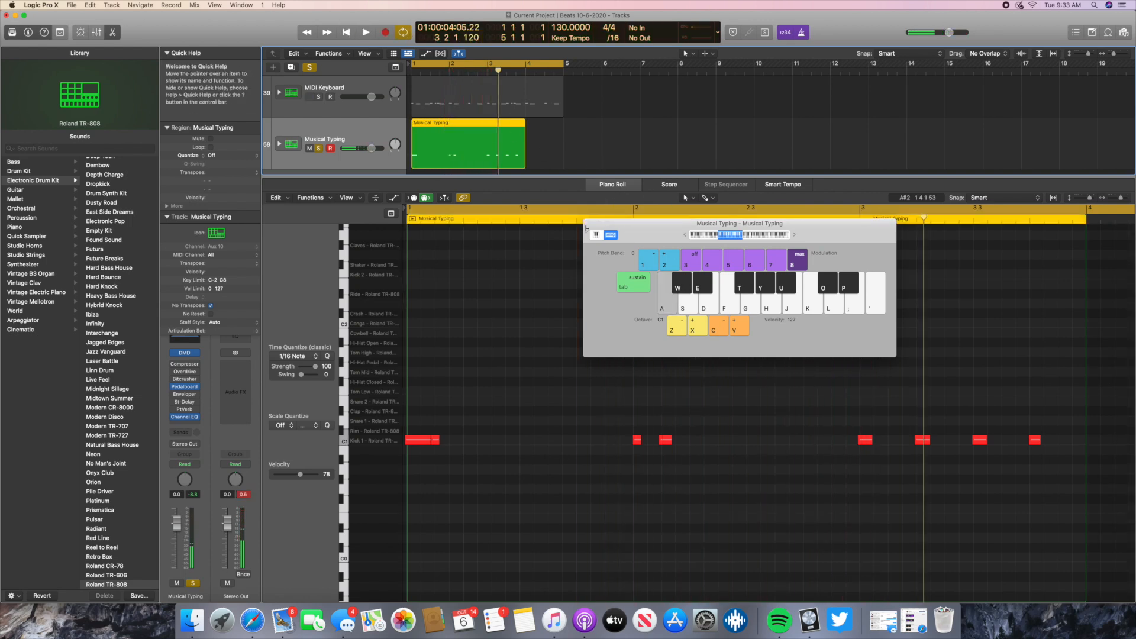
- Close the Musical Typing keyboard, select all the recorded kick notes and lower their velocity to 68
key("super+k")
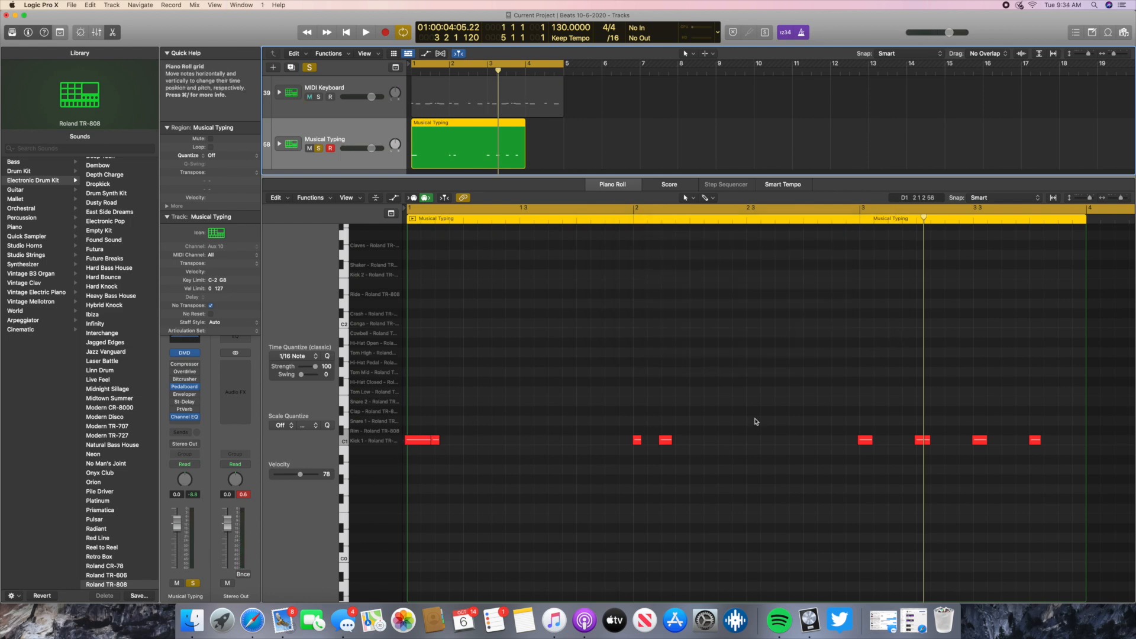
left_click(422, 440)
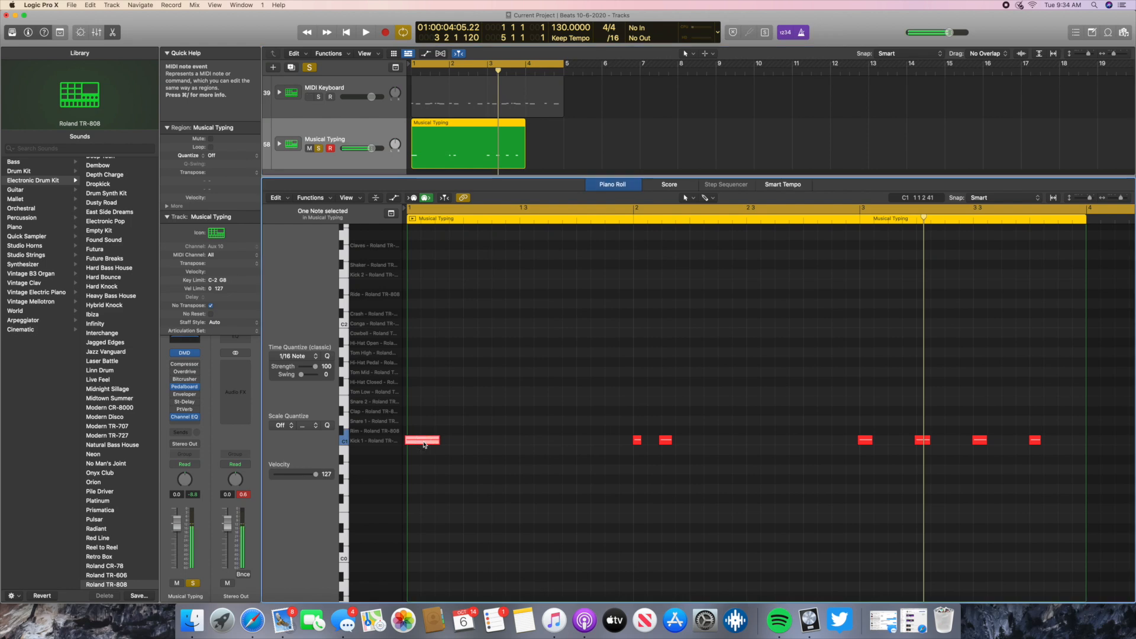
left_click_drag(300, 474, 312, 477)
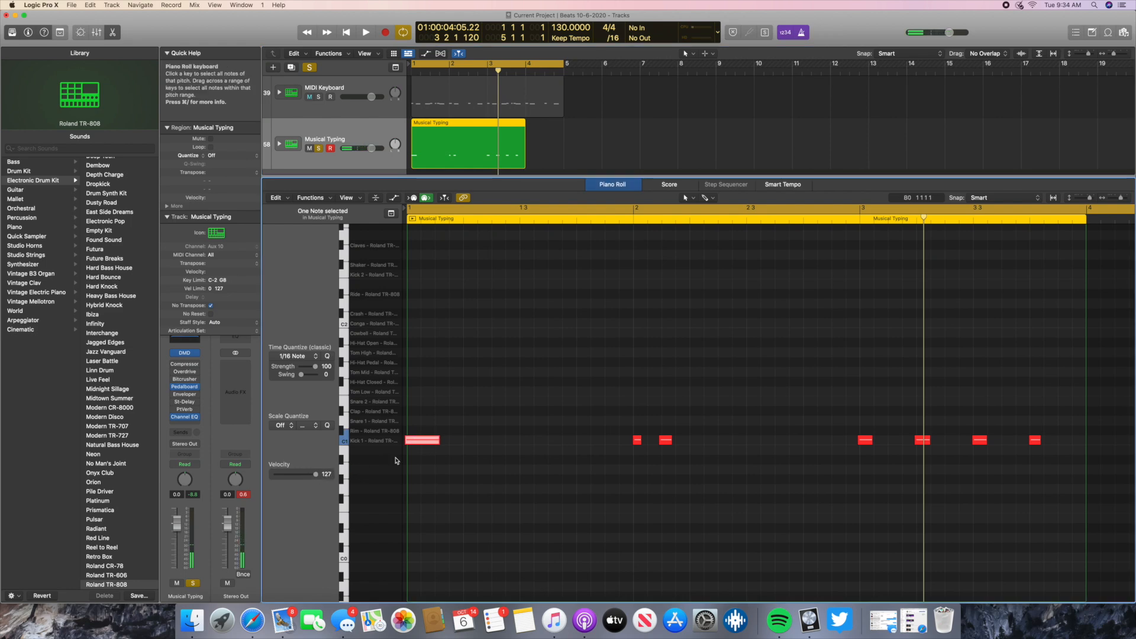
left_click(1041, 386)
left_click_drag(1050, 422, 413, 518)
left_click_drag(315, 474, 297, 478)
left_click(606, 350)
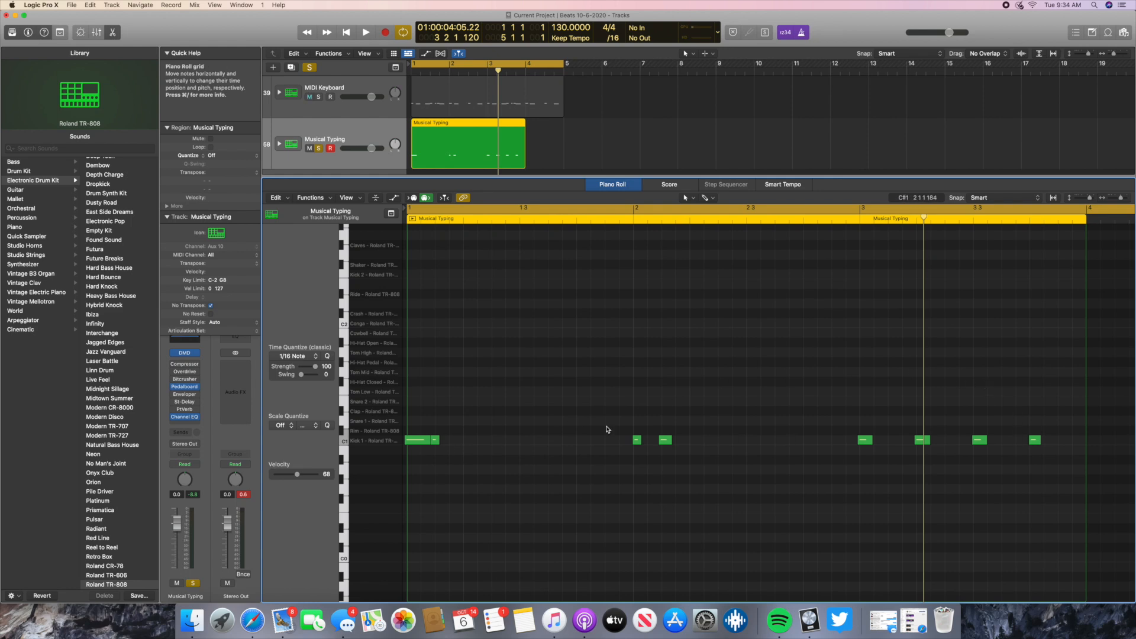
- Delete the short kick note overlapping the end of the first long kick, and play the recording from bar 1
left_click(346, 33)
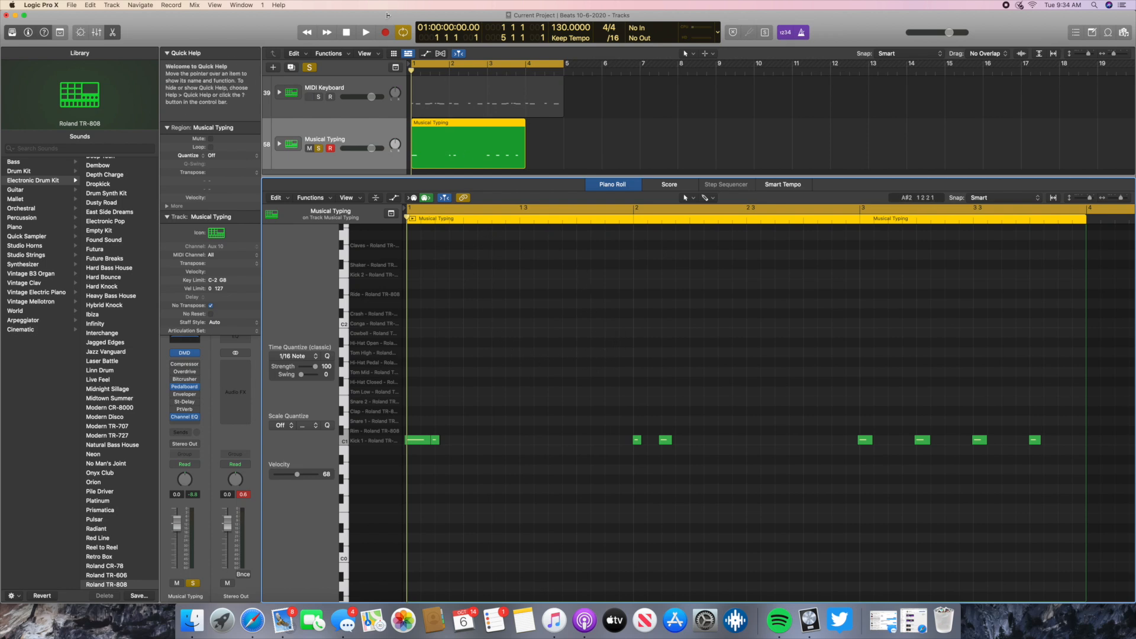
left_click(436, 441)
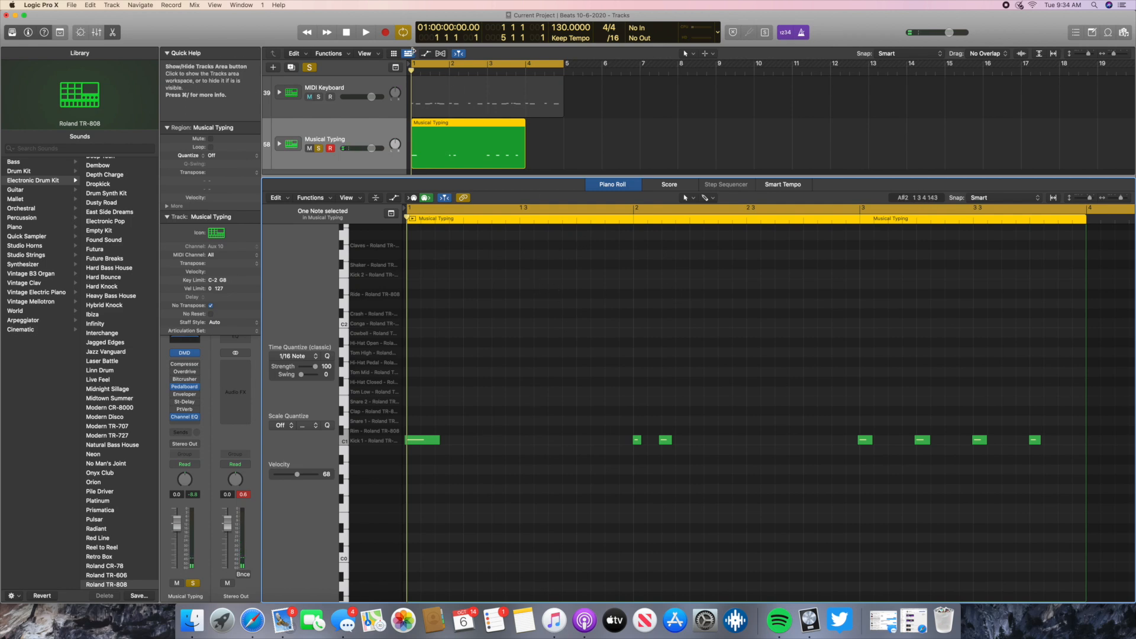
left_click(367, 33)
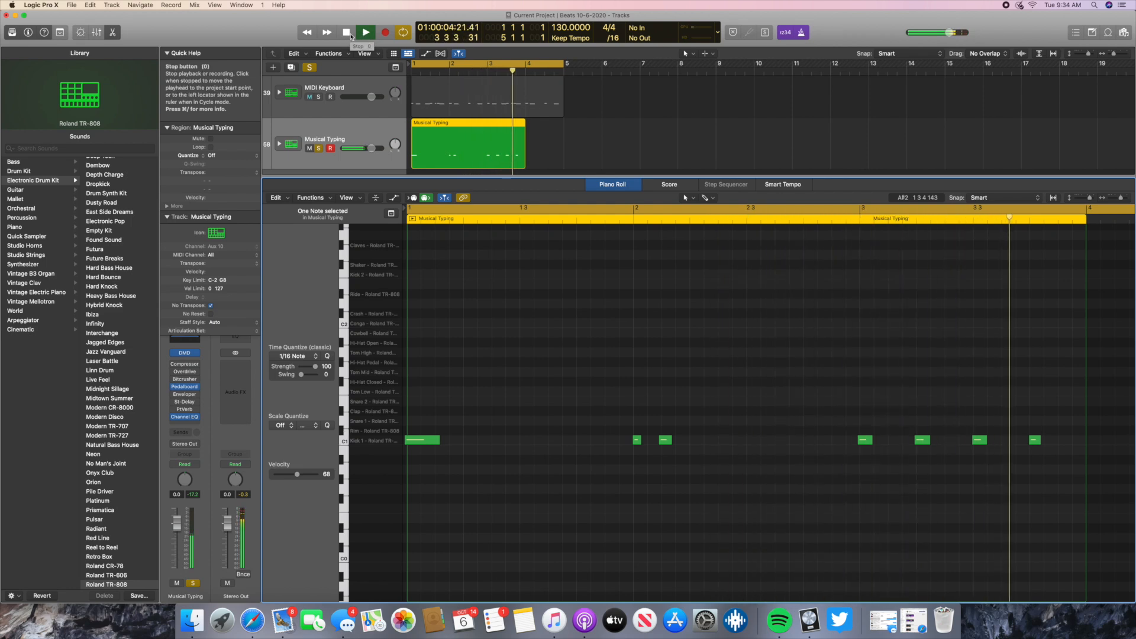
left_click(347, 33)
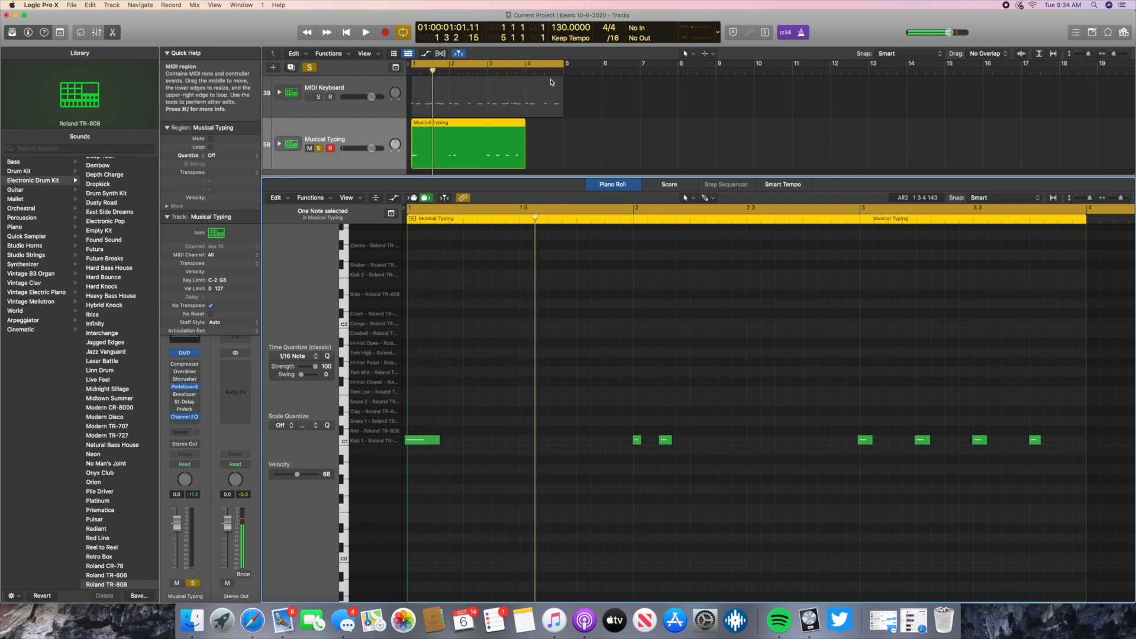
- Stop playback and replace the two kick notes at the start of bar 2 and the one at bar 3 with grid-aligned notes
left_click(525, 71)
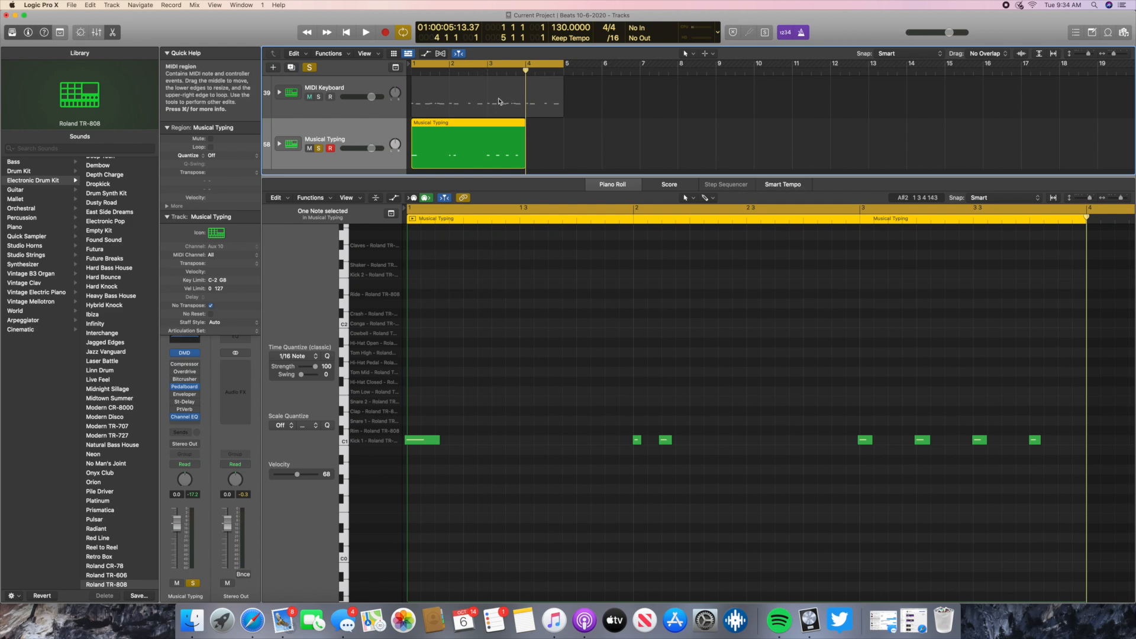
left_click(636, 440)
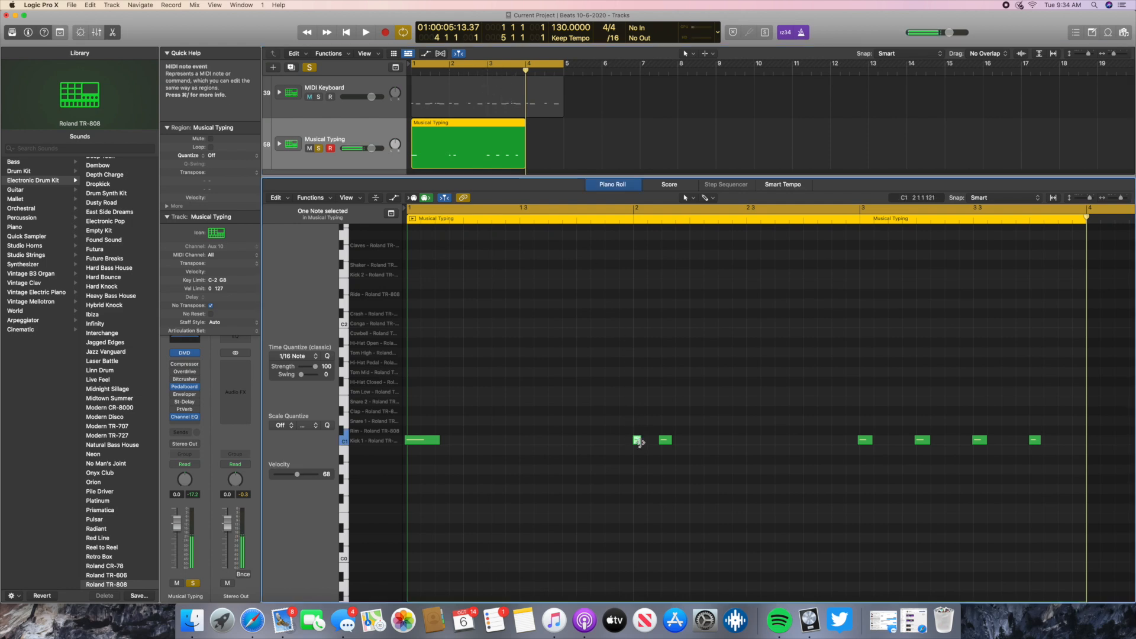
left_click_drag(639, 441, 650, 442)
left_click(667, 440)
right_click(865, 443)
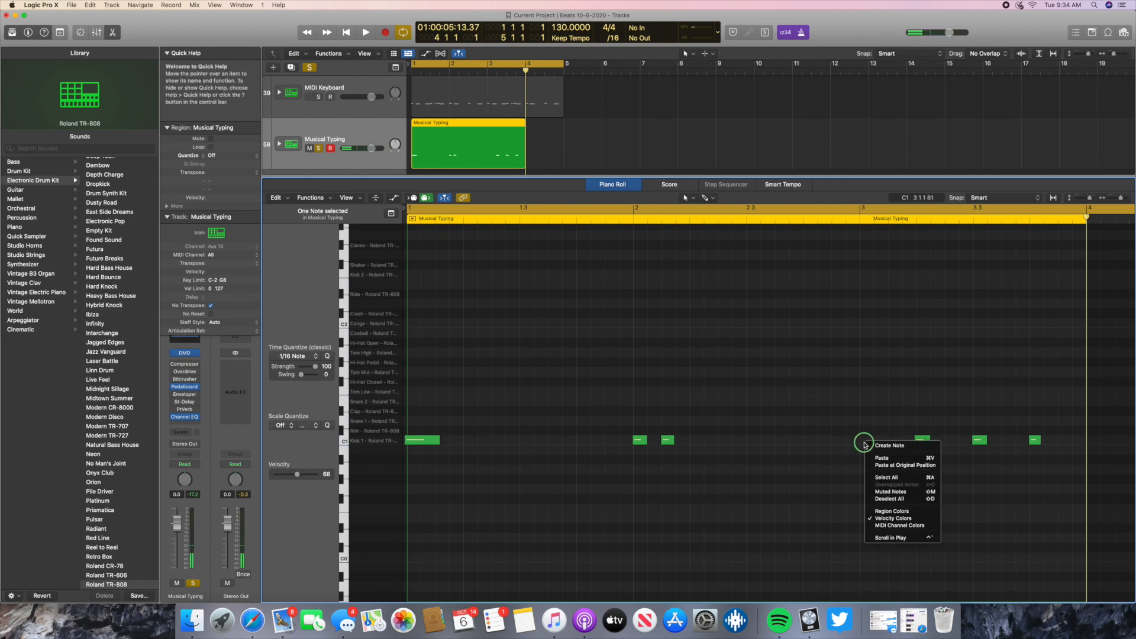
left_click(895, 452)
- Replace the kick notes on beats 2 and 3 of bar 3 with new notes aligned to the grid
left_click(923, 442)
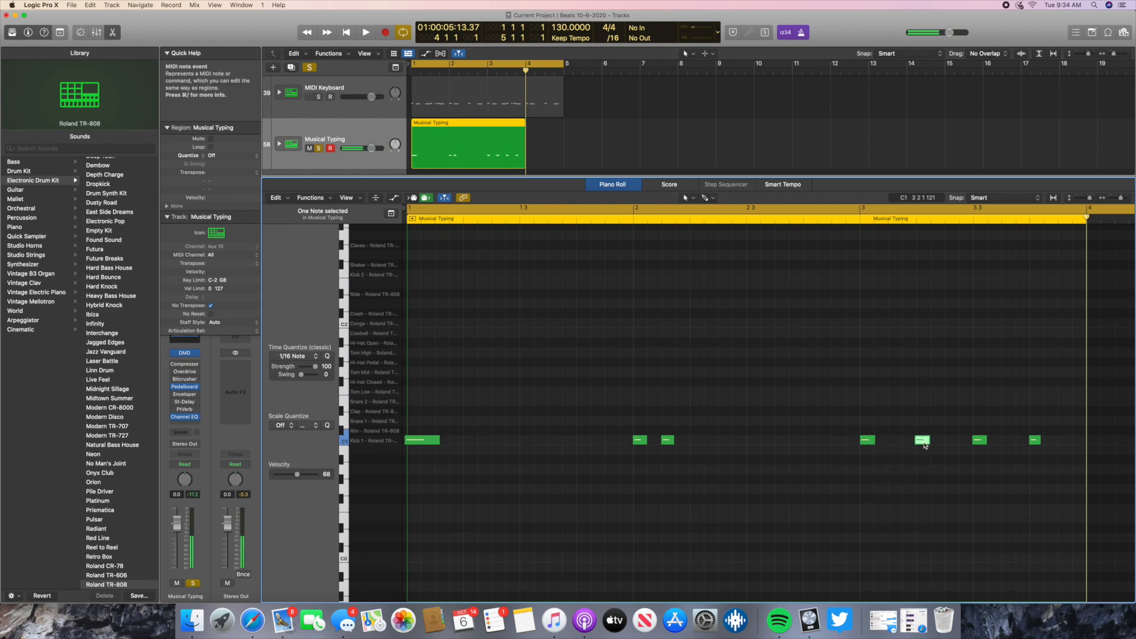
key("Delete")
right_click(923, 441)
left_click(945, 445)
left_click(980, 439)
key("Delete")
right_click(979, 441)
left_click(993, 445)
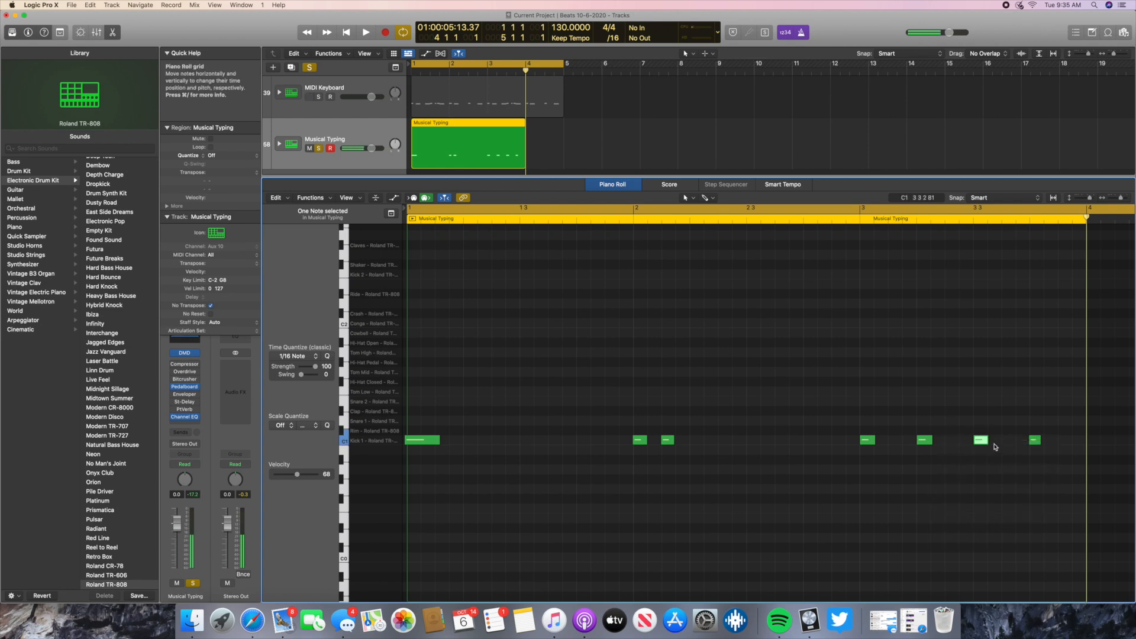
- Replace the last kick note in bar 3 and the long opening kick in bar 1 with grid-aligned notes
left_click(1036, 439)
key("Delete")
right_click(1036, 442)
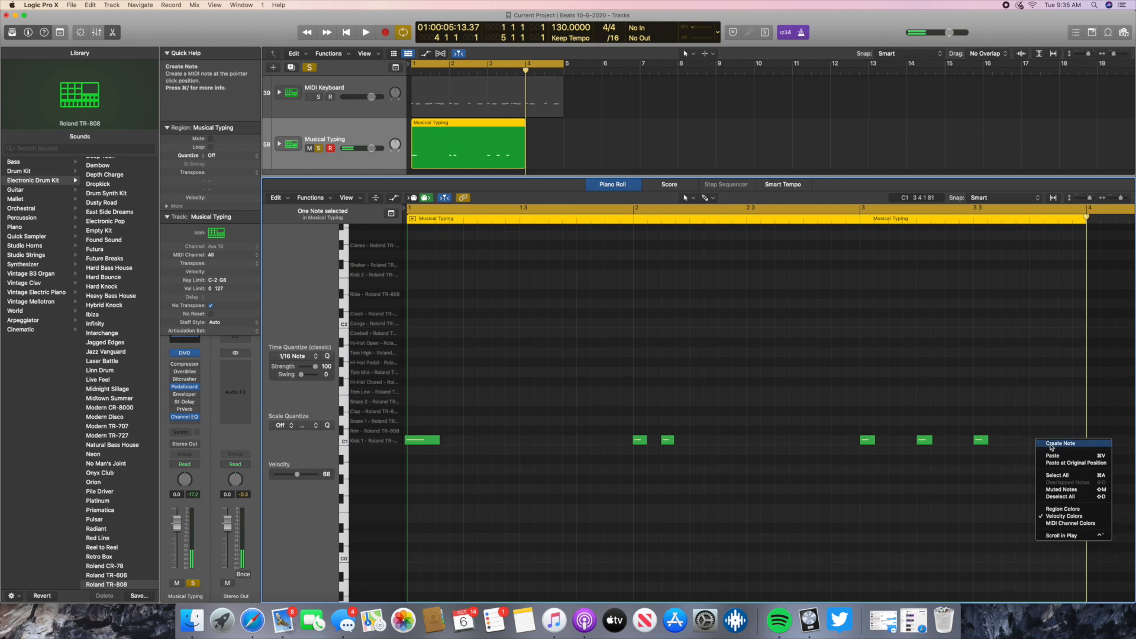
left_click(1046, 445)
left_click(417, 440)
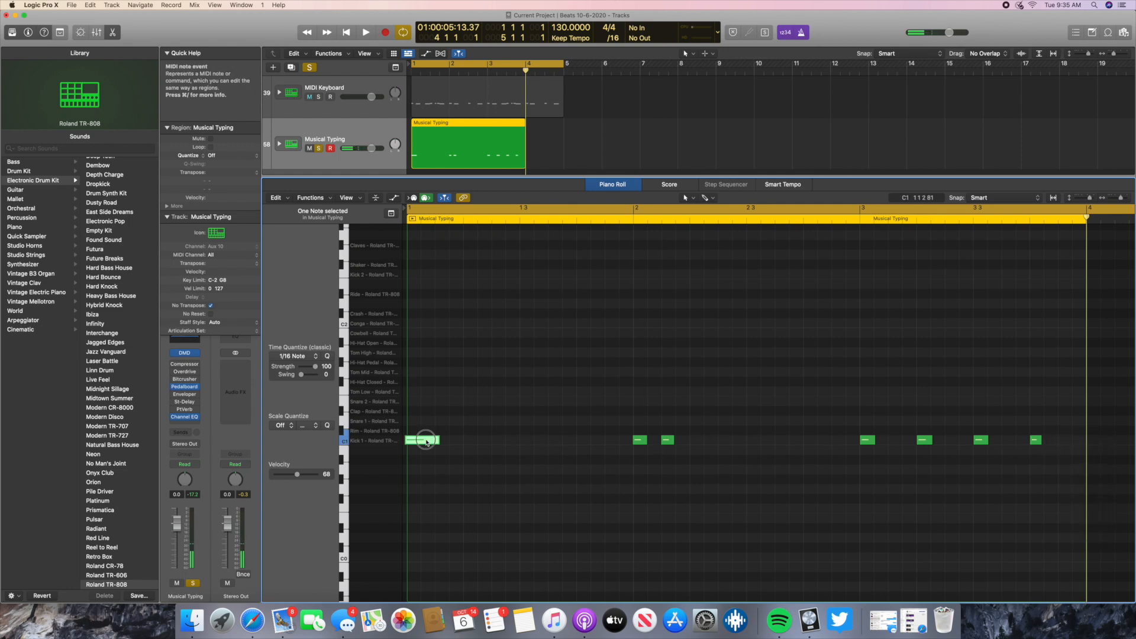
key("Delete")
right_click(415, 441)
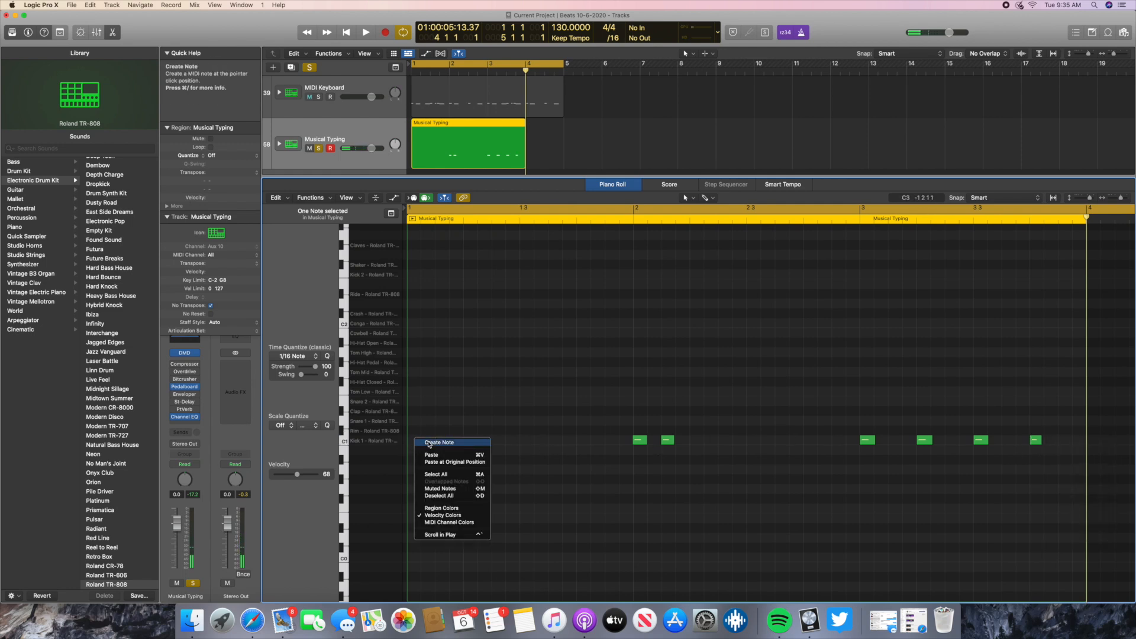
left_click(429, 444)
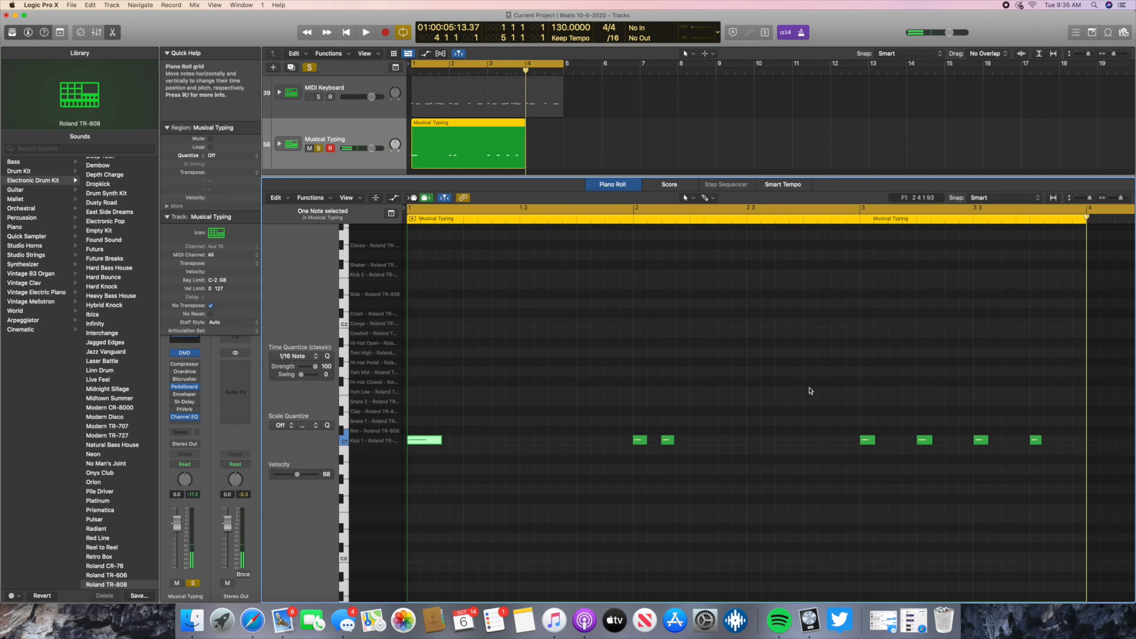
- Play the realigned kick pattern, stop it and return the playhead to the beginning
left_click(365, 36)
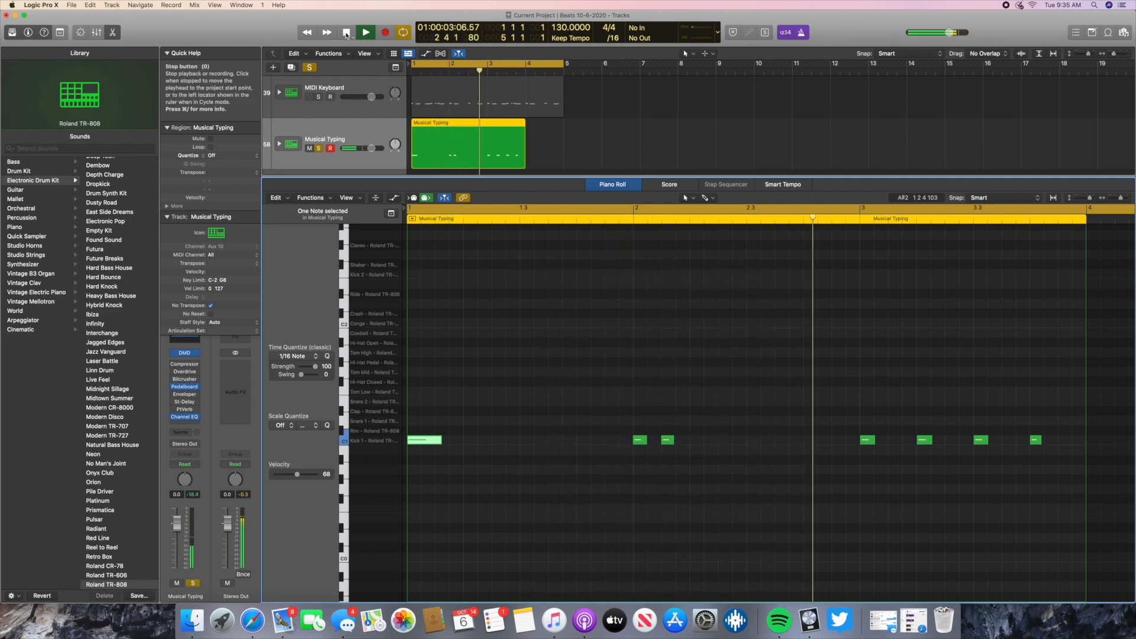
left_click(346, 33)
left_click(346, 32)
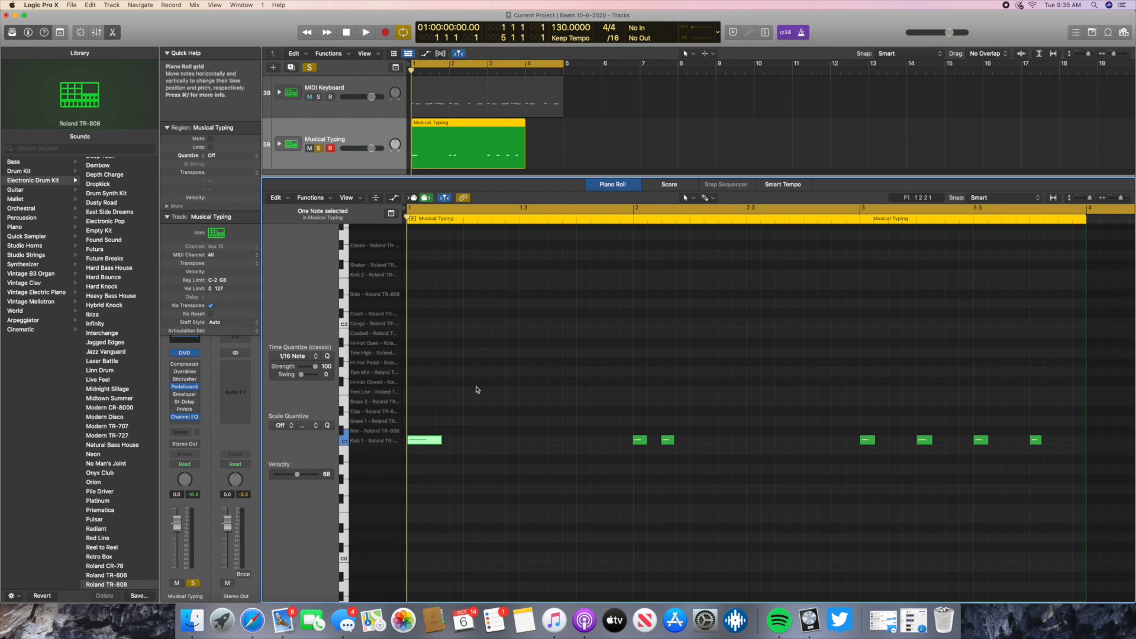
- Open the Musical Typing keyboard and audition its D1 snare key and the Snare 1 sound in the Piano Roll
key("super+k")
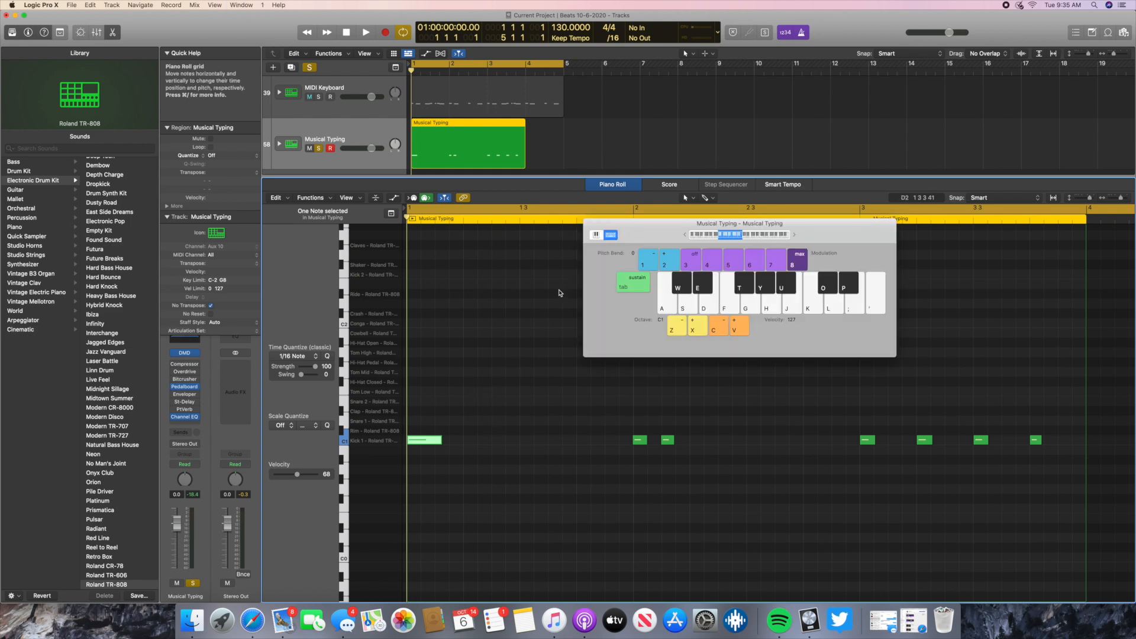
left_click(689, 304)
left_click(687, 305)
left_click(687, 305)
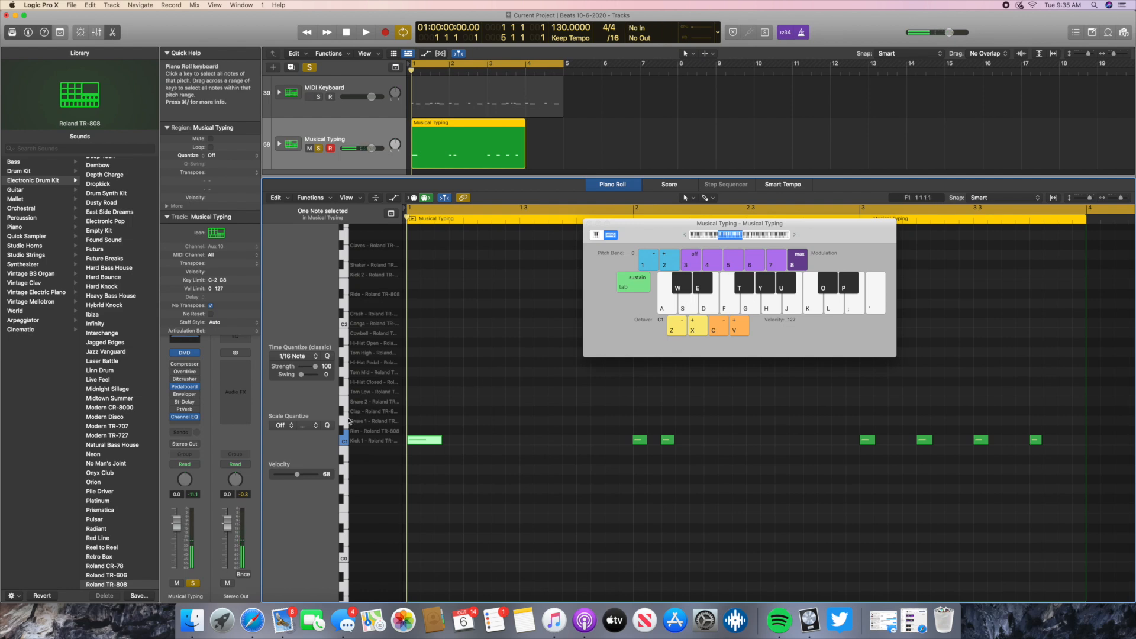
left_click(346, 421)
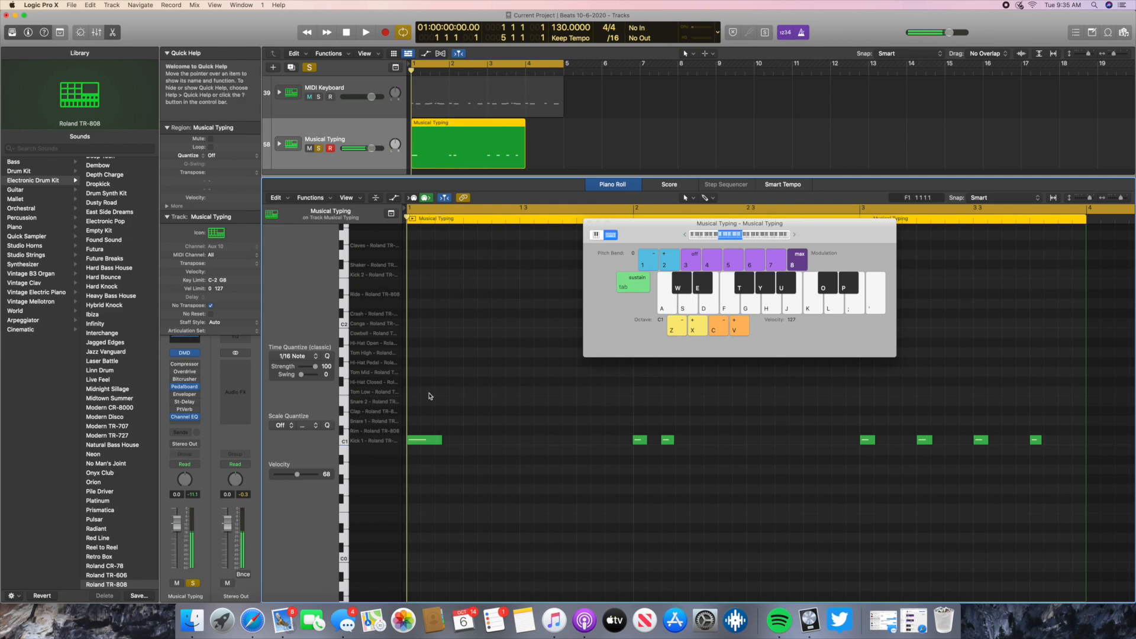
left_click(683, 309)
left_click(684, 307)
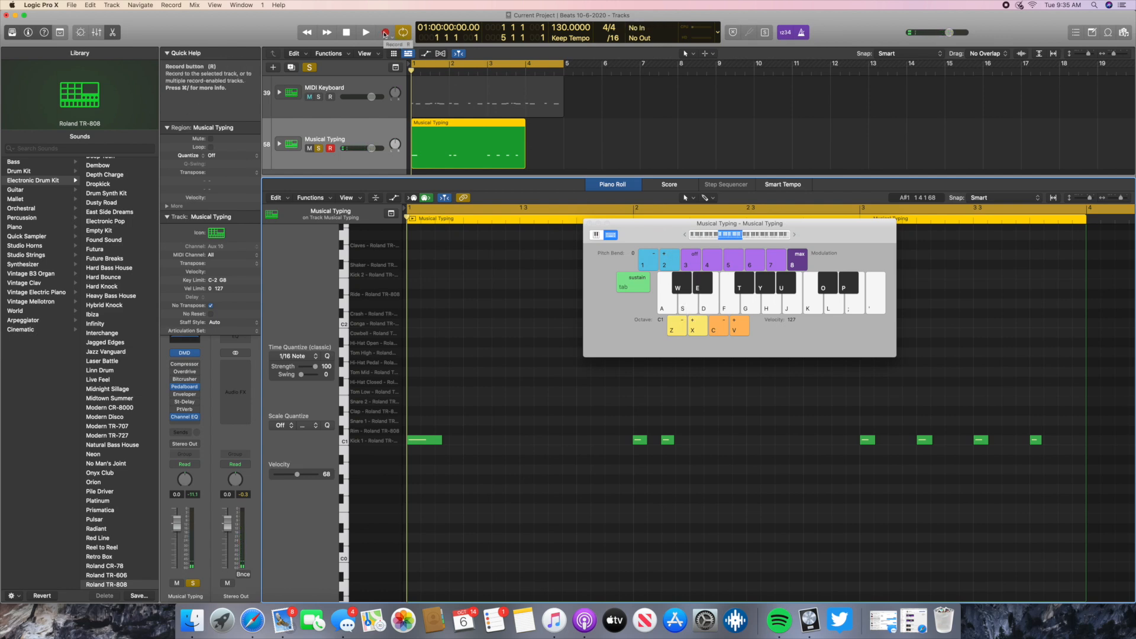
- Record a series of D1 snare hits over the kick pattern from bar 1 and stop the recording
left_click(385, 32)
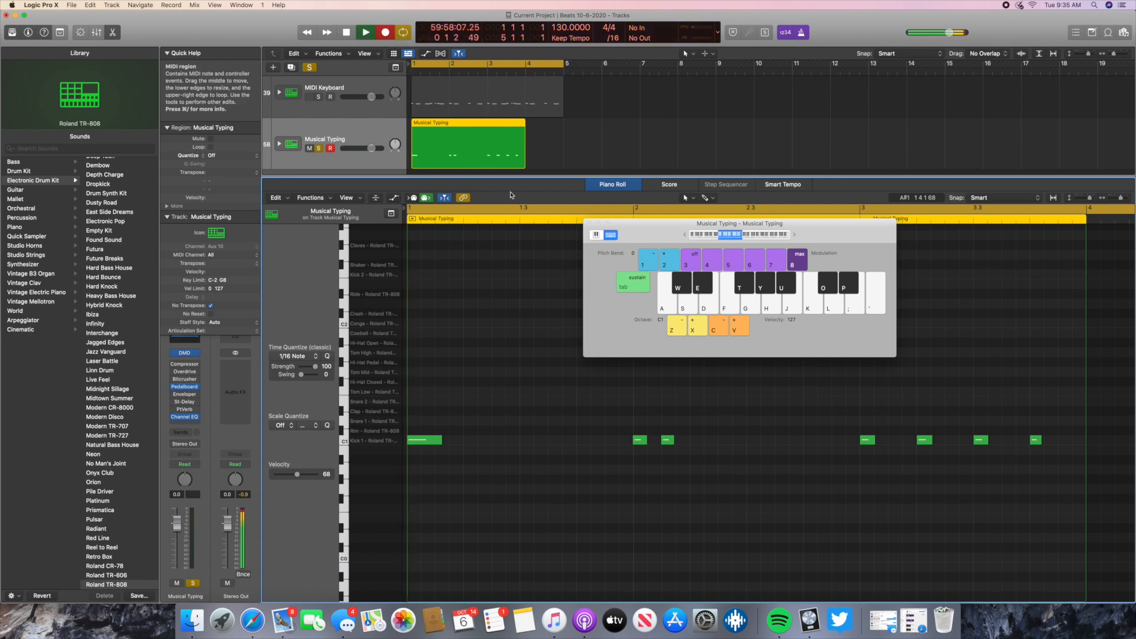
left_click(689, 306)
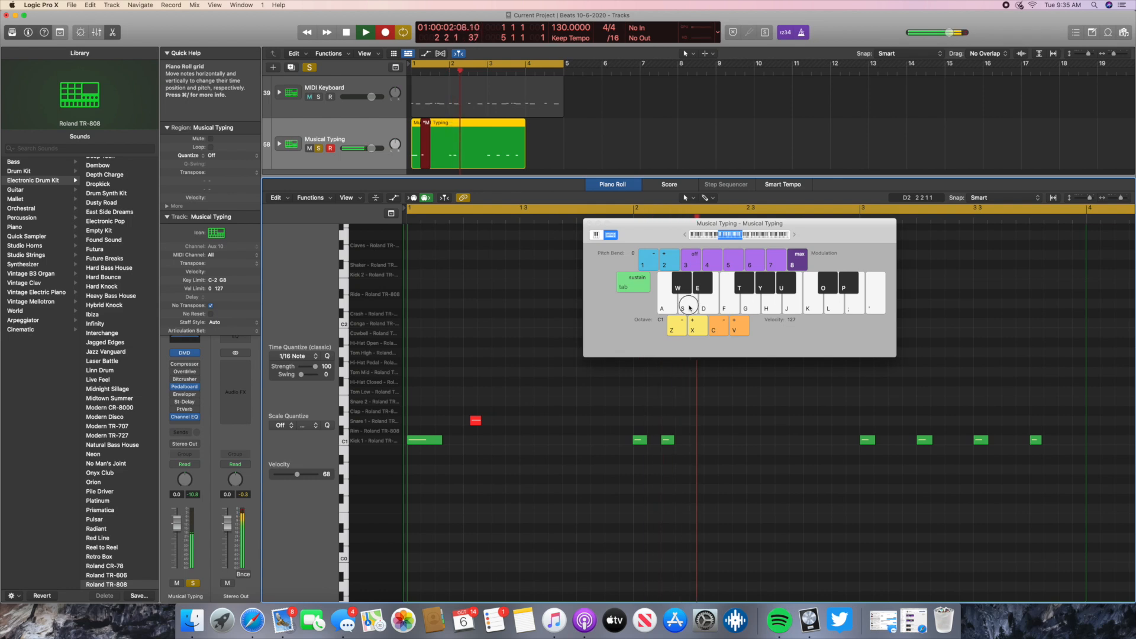
left_click(690, 306)
left_click(689, 306)
left_click(690, 306)
left_click(689, 306)
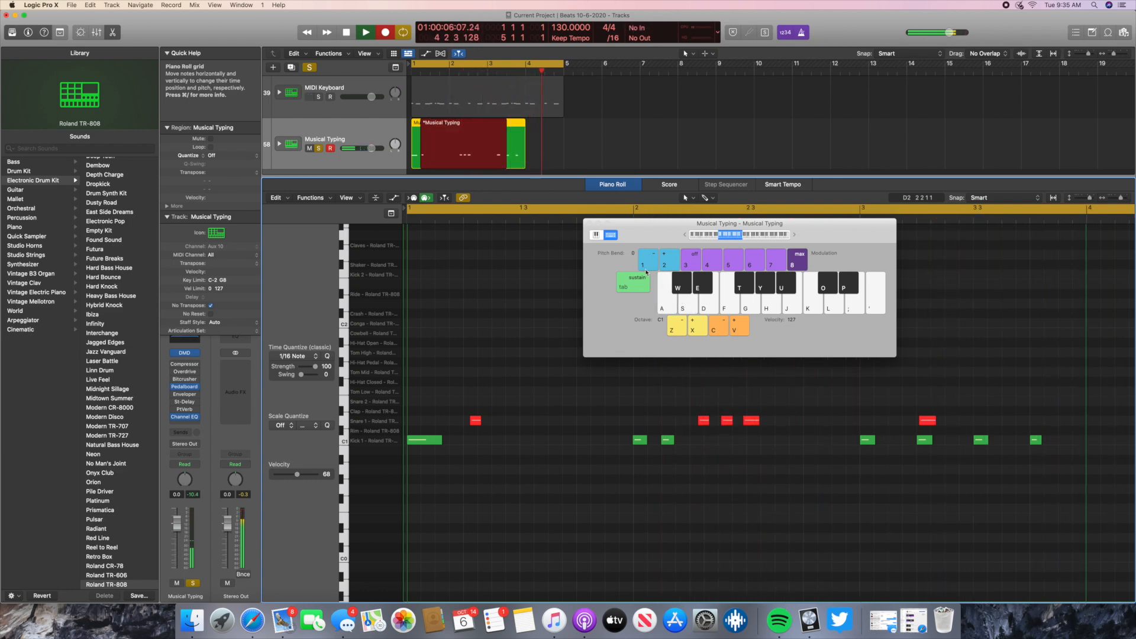
left_click(346, 33)
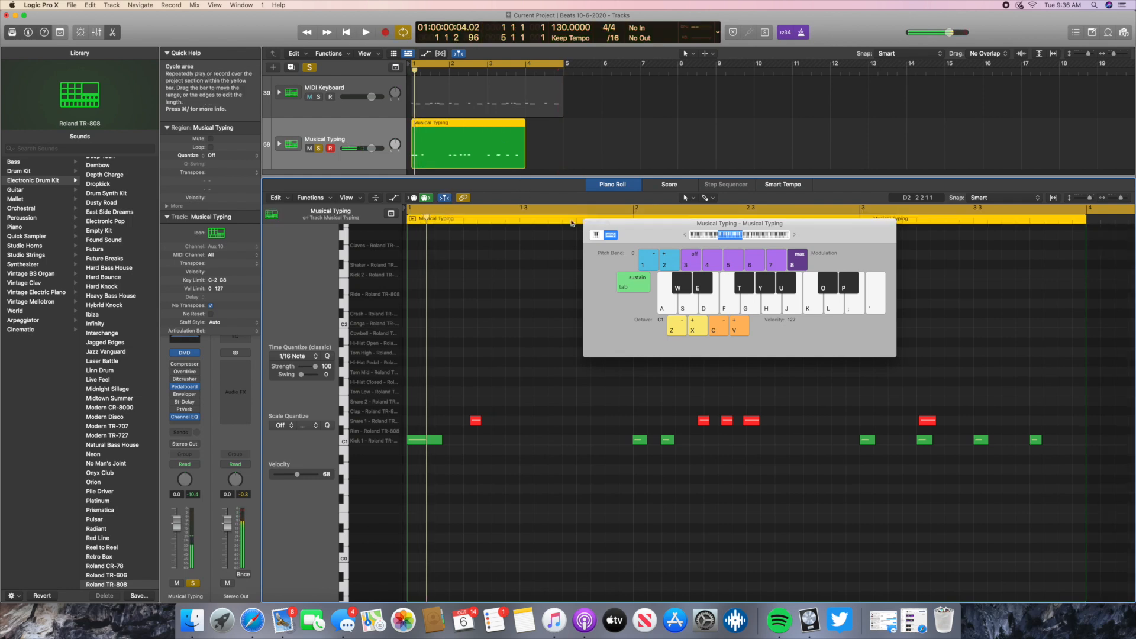
- Close the Musical Typing keyboard and play the combined kick and snare recording from the beginning
left_click_drag(652, 236, 616, 267)
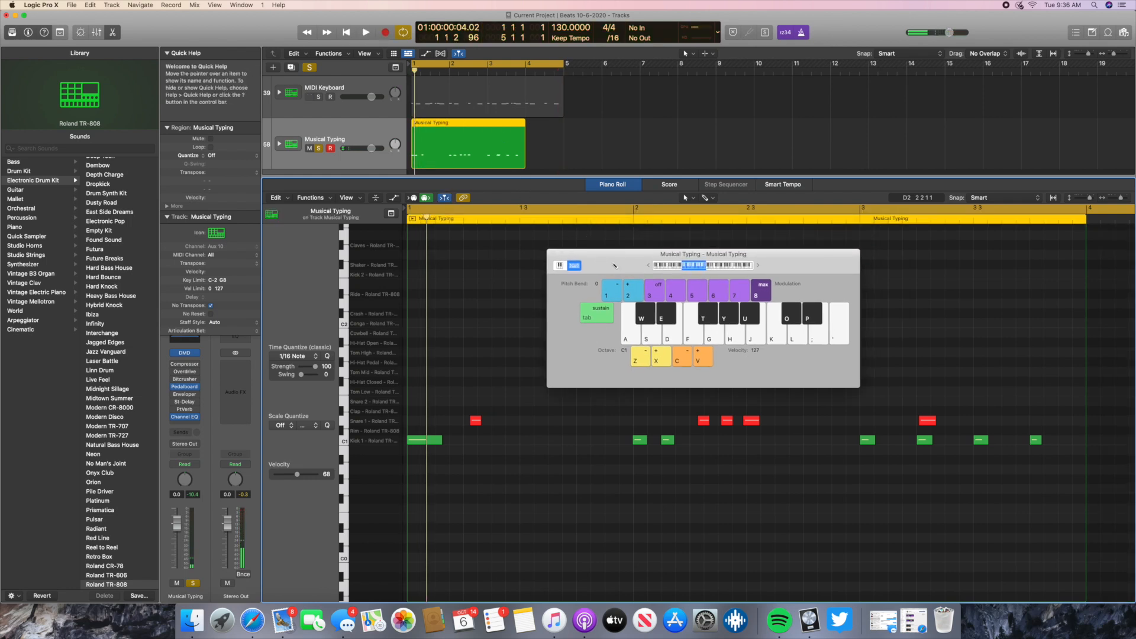
key("super+k")
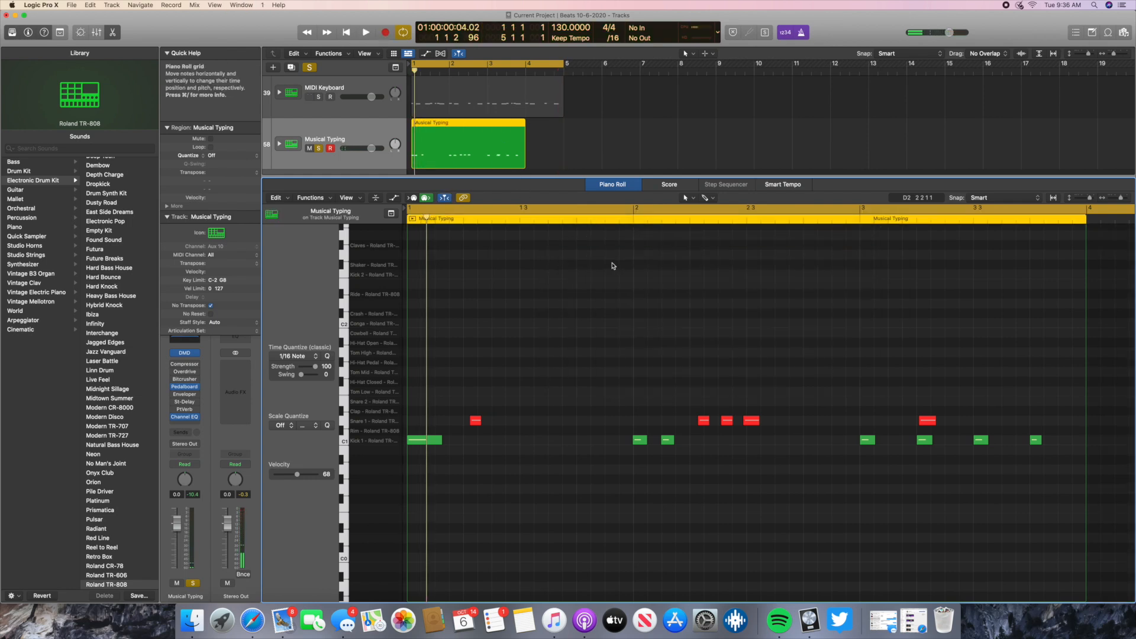
left_click(345, 33)
left_click(364, 33)
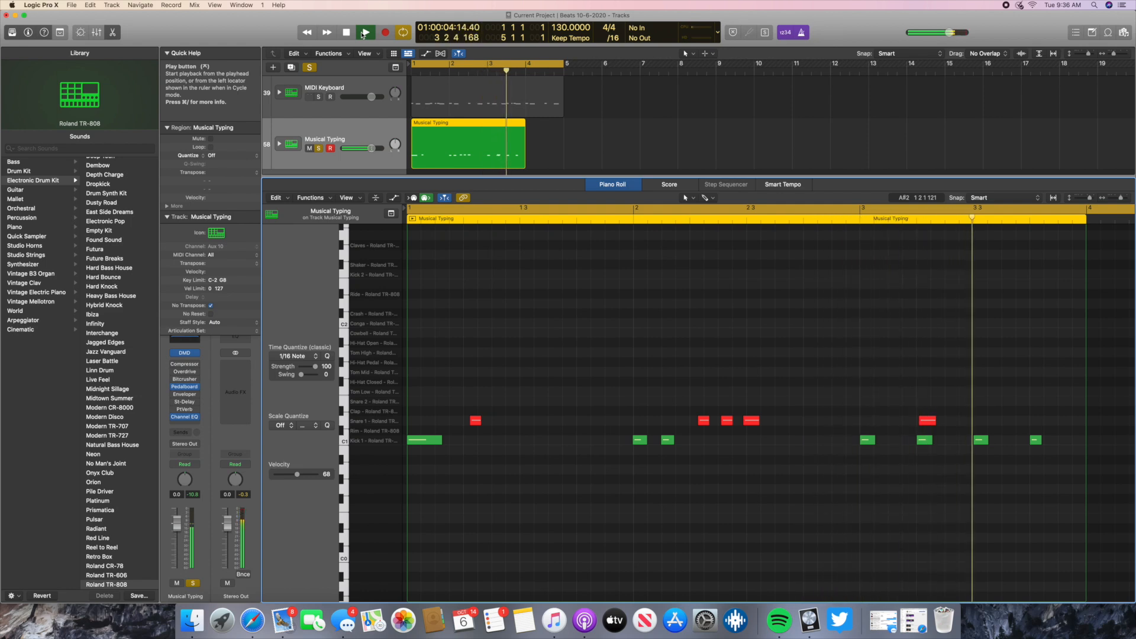
left_click(346, 32)
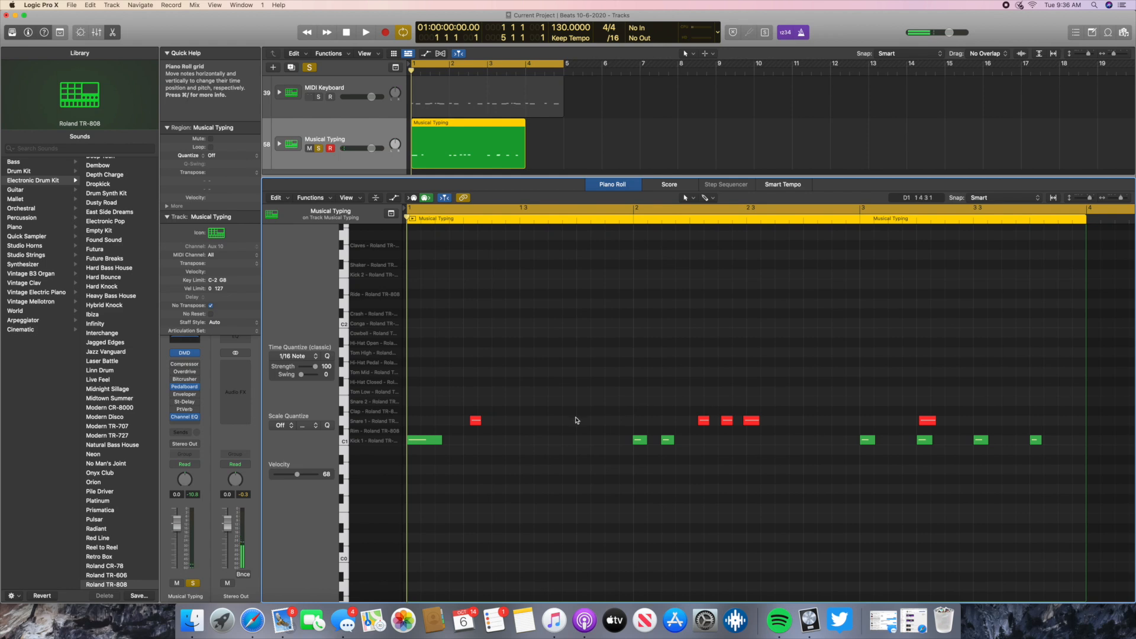
- Select all five recorded snare notes and lower their velocity to 70
left_click_drag(944, 403, 466, 418)
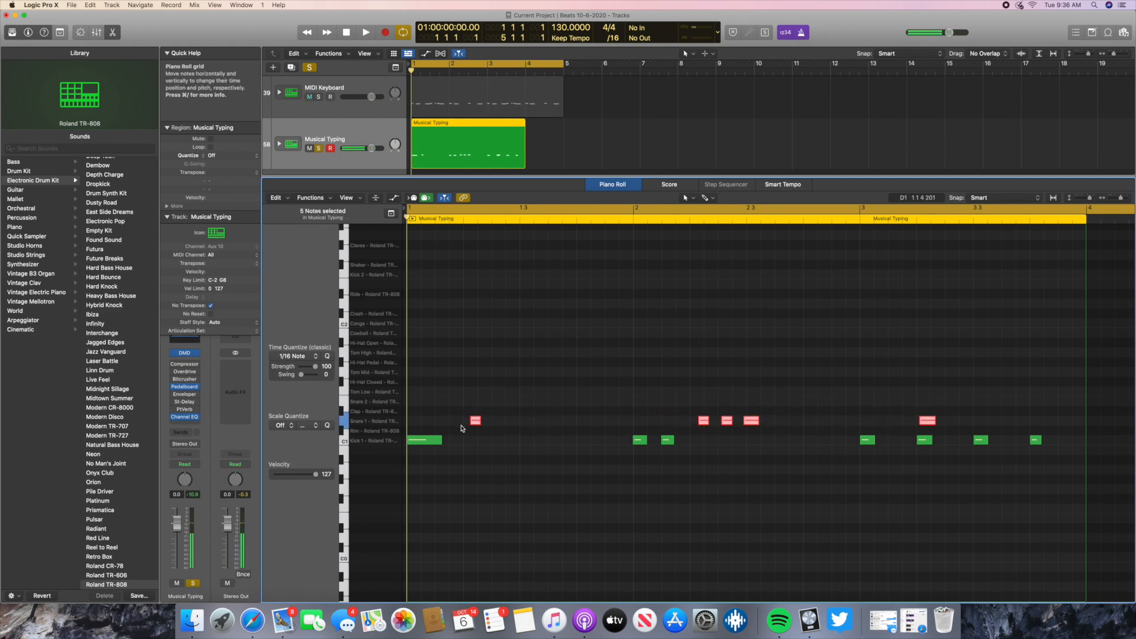
left_click_drag(299, 475, 297, 479)
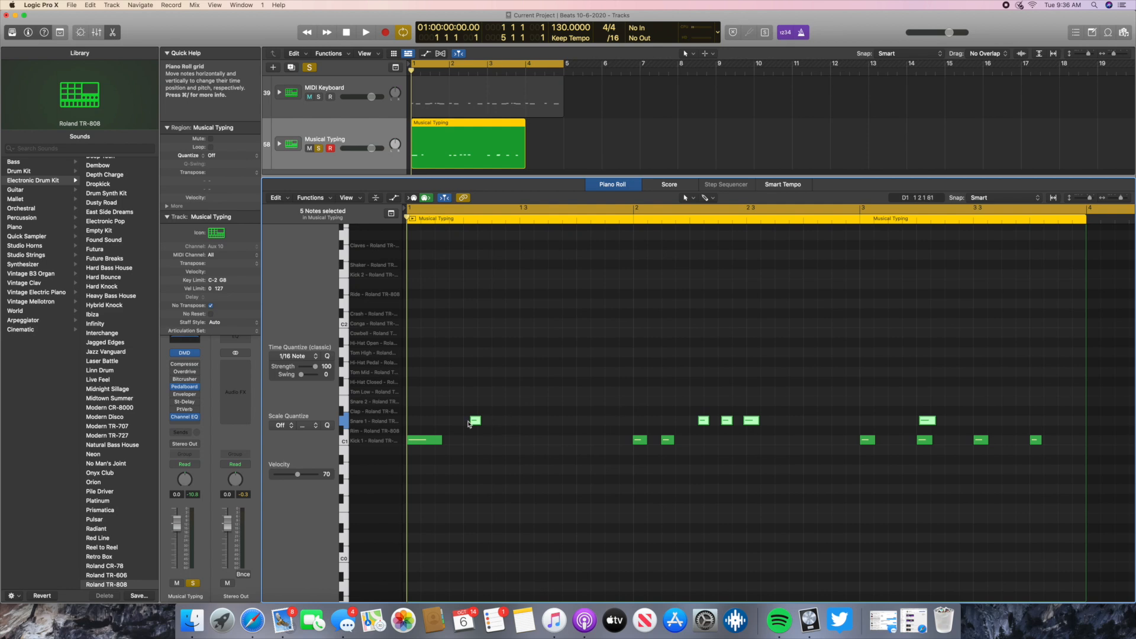
mouse_move(474, 424)
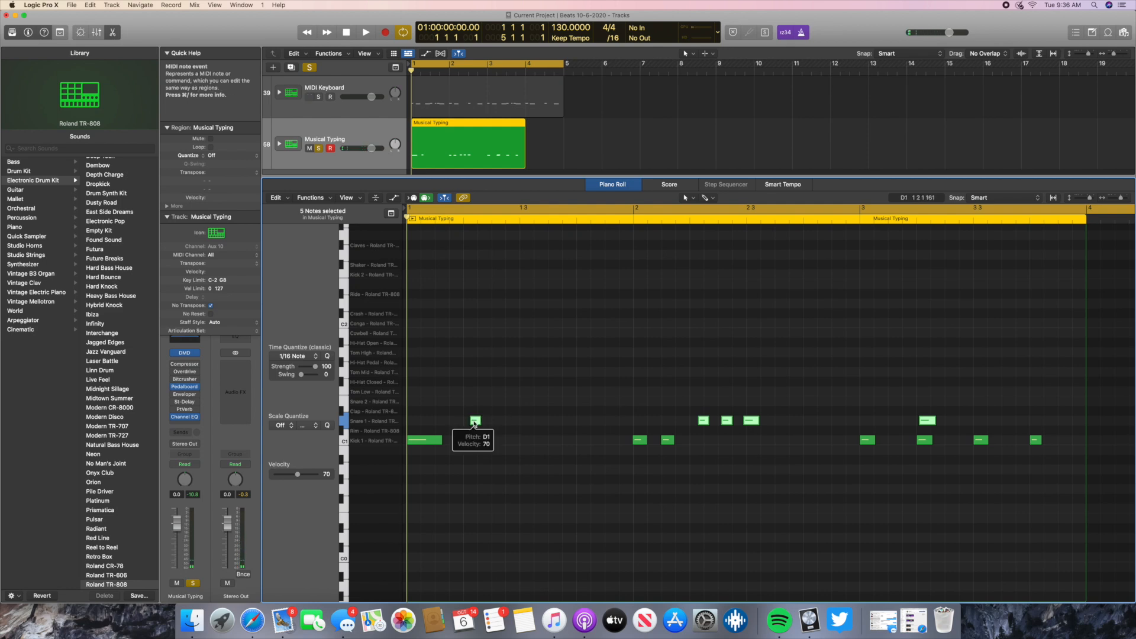
key("Delete")
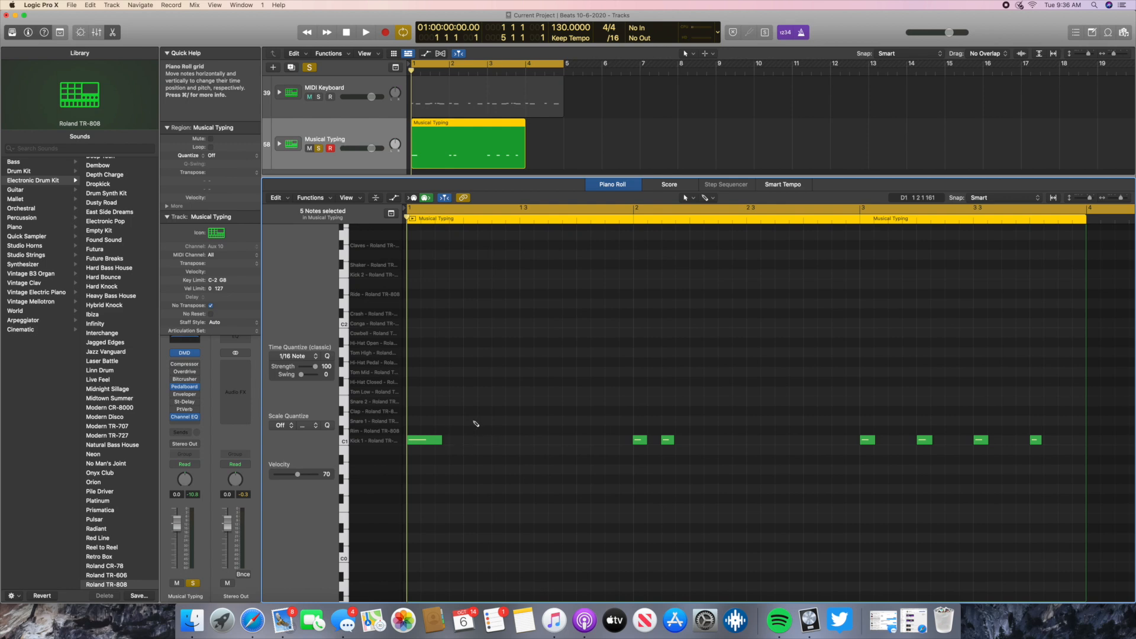
key("super+z")
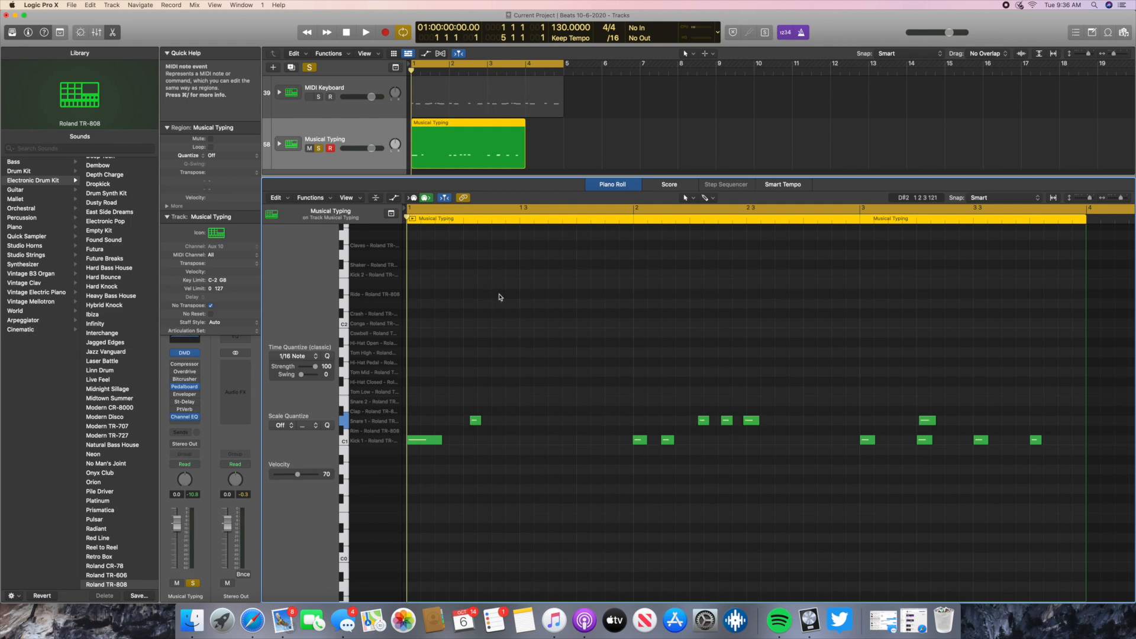
- Replace the first snare note with a new one on beat 2 of bar 1, at position 1 2 1 1
left_click(474, 423)
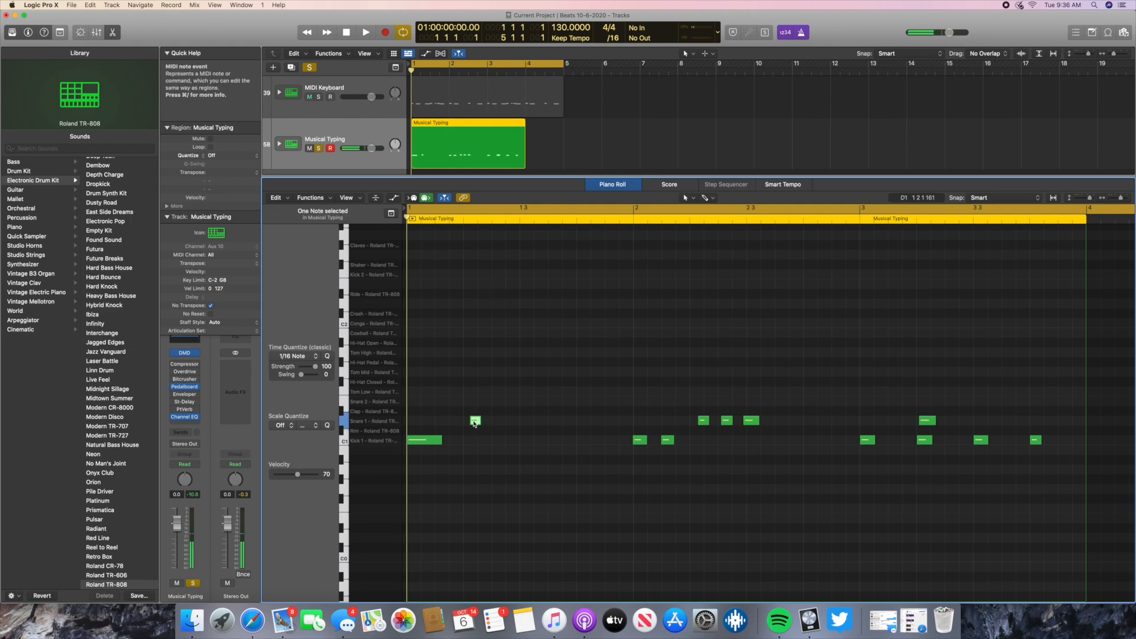
key("Delete")
right_click(471, 423)
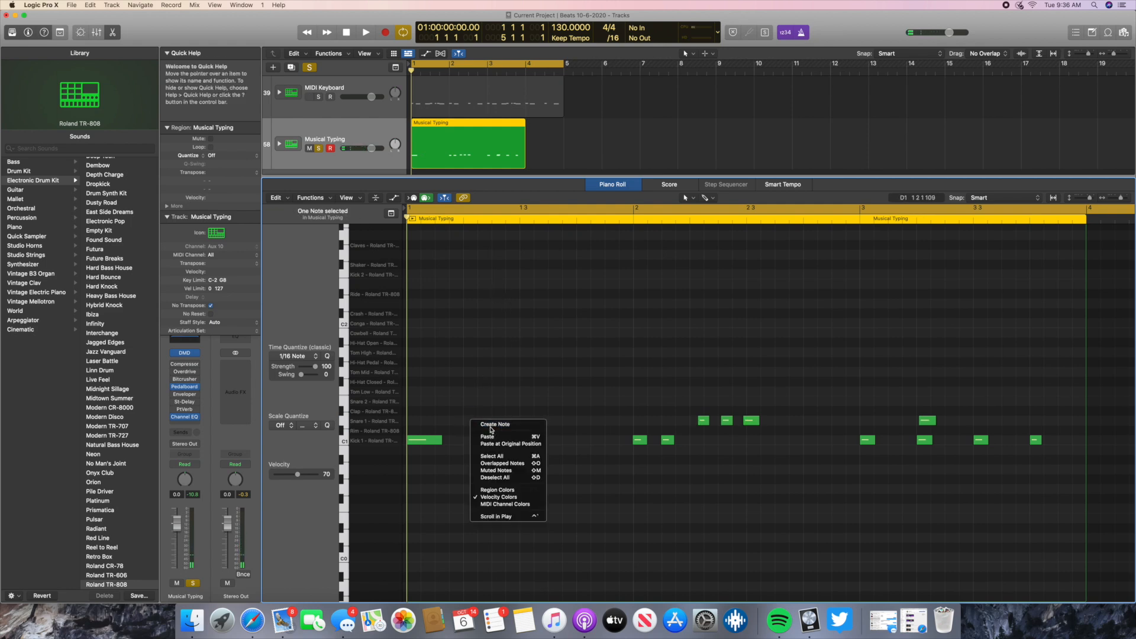
left_click(492, 425)
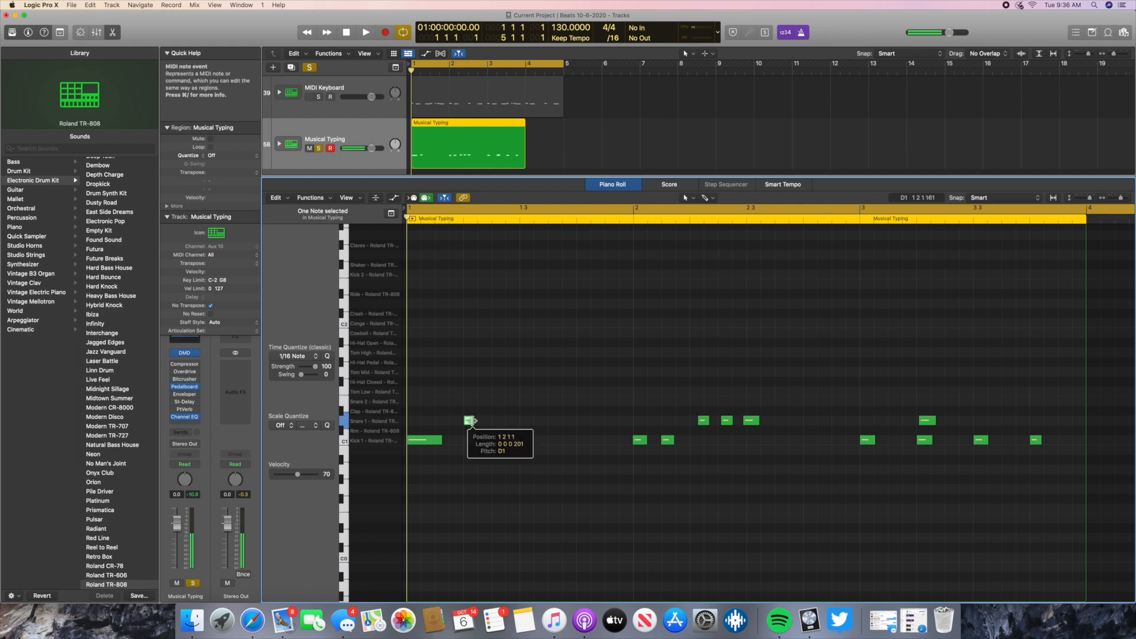
- Replace the first two snare notes in bar 2 with new notes aligned to the grid, starting on beat 2
left_click(707, 423)
key("Delete")
right_click(708, 425)
left_click(709, 425)
left_click(728, 419)
key("Delete")
right_click(733, 424)
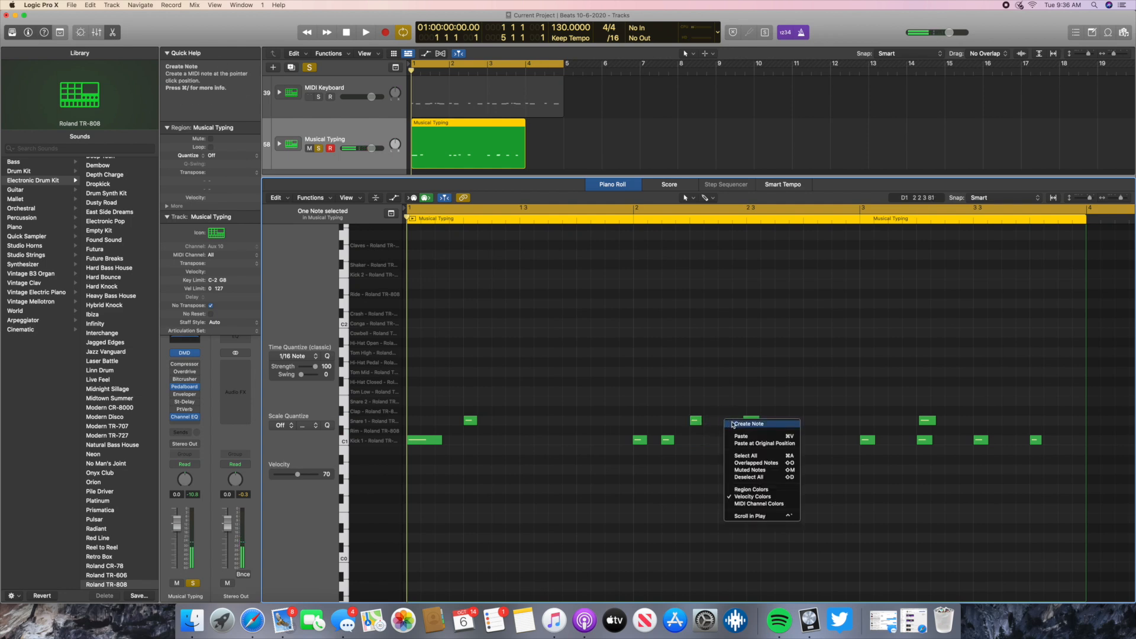
left_click(732, 424)
- Replace the third snare note in bar 2 and the snare in bar 3 with grid-aligned notes, and clear the note selection
key("Delete")
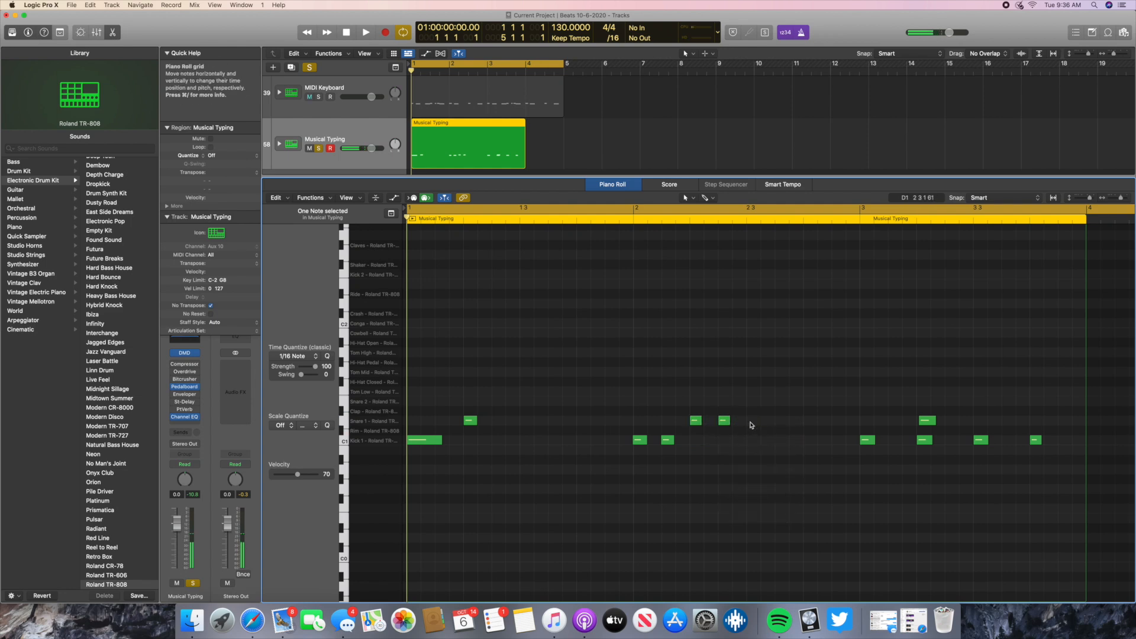
right_click(749, 423)
left_click(762, 427)
left_click_drag(701, 421, 755, 422)
key("Delete")
right_click(925, 422)
left_click(935, 424)
left_click(927, 423)
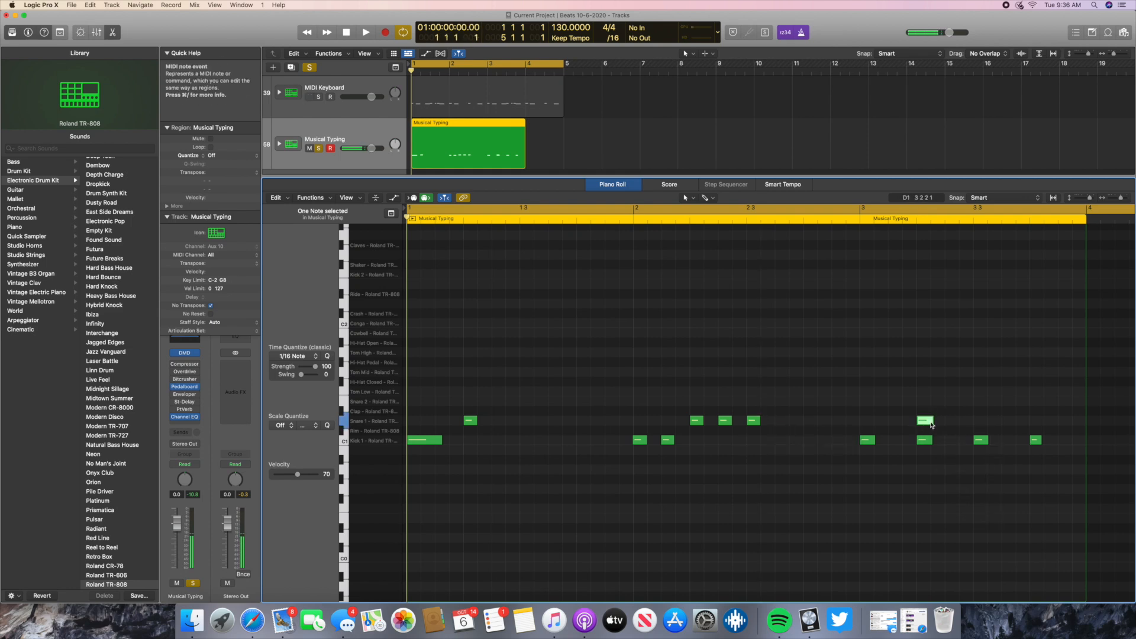
left_click(1078, 423)
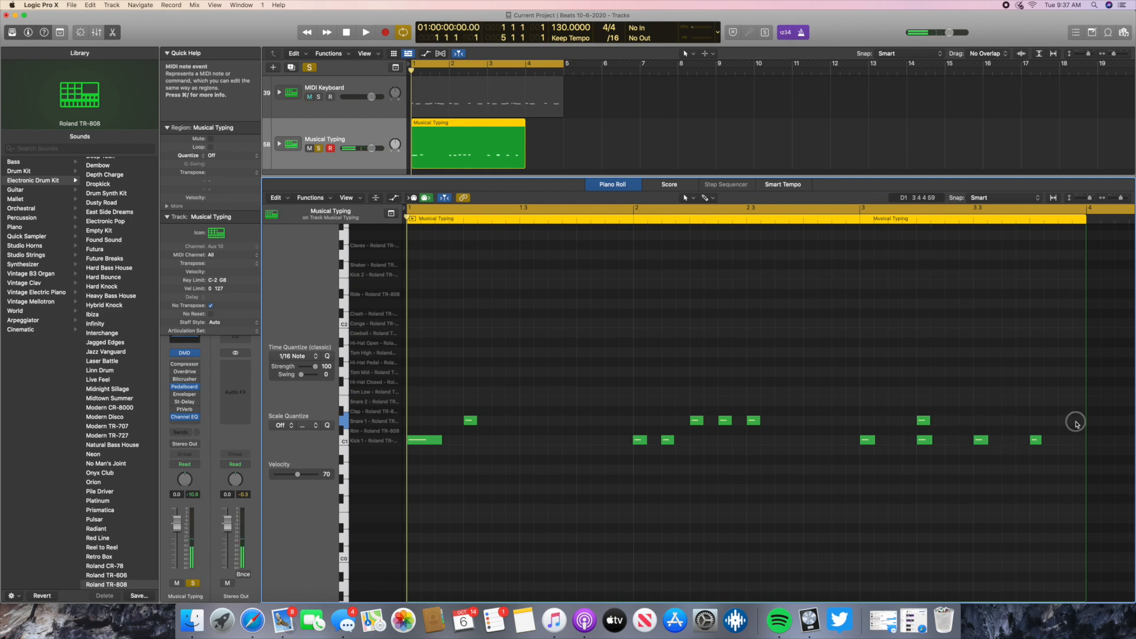
- Add three snare notes in bar 3, on beat 3 and on the last two sixteenths, and play back the pattern
right_click(1080, 423)
left_click(1076, 428)
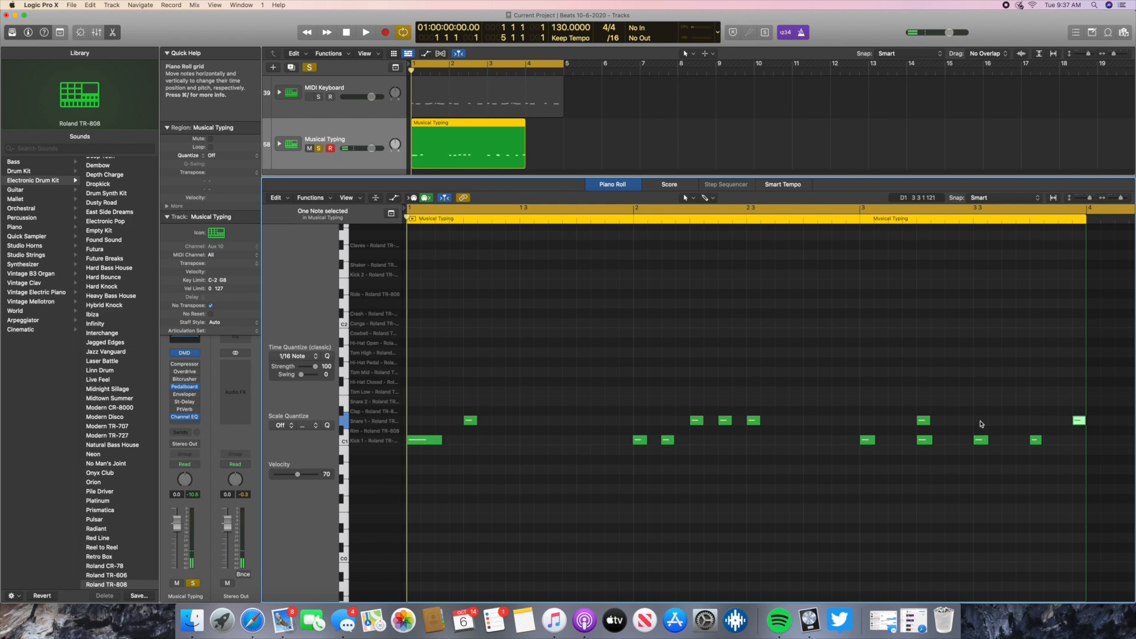
right_click(981, 424)
left_click(974, 428)
left_click(975, 421)
right_click(1066, 424)
left_click(1026, 428)
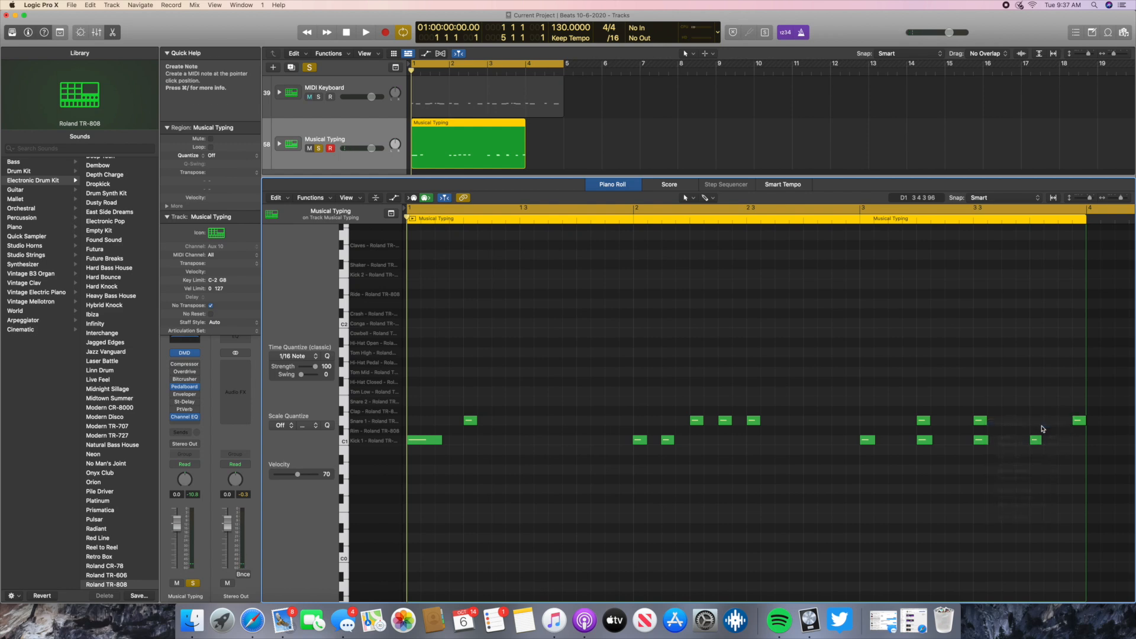
left_click(366, 33)
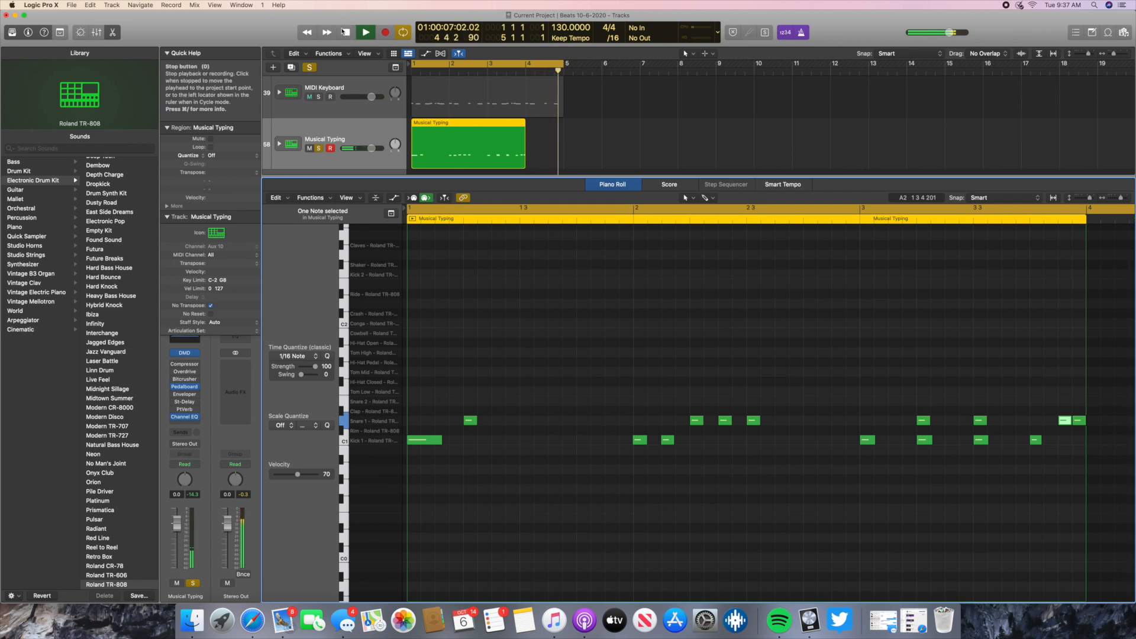
key("space")
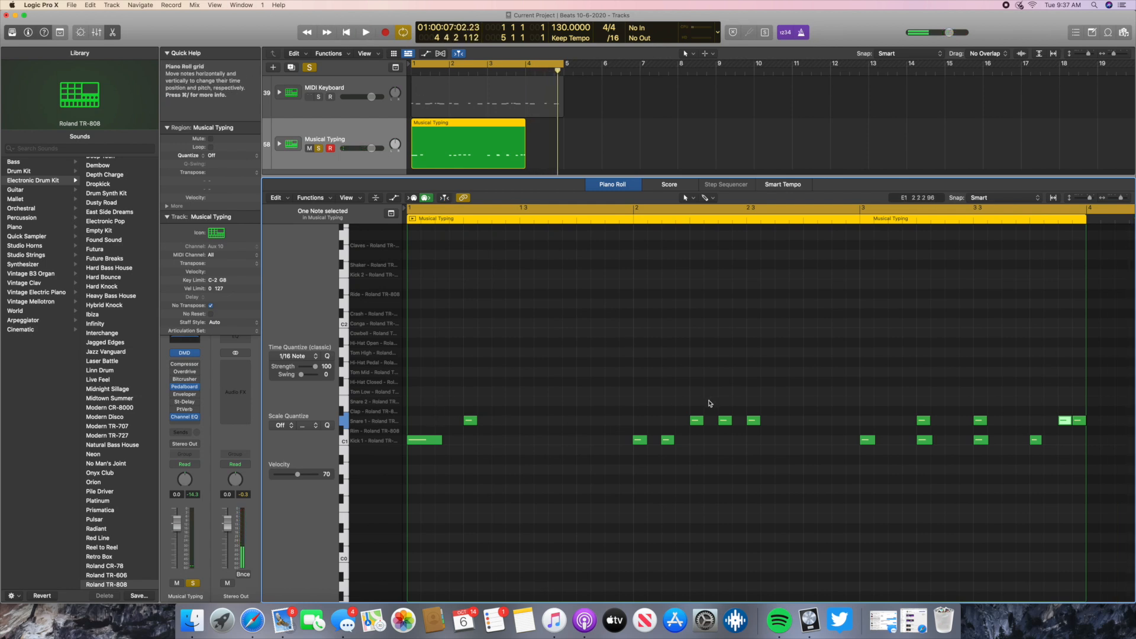
- Move the first two bar 2 snares to 1 4 4 1 and the start of bar 2, and add a snare on beat 3 of bar 1
left_click_drag(697, 421, 625, 422)
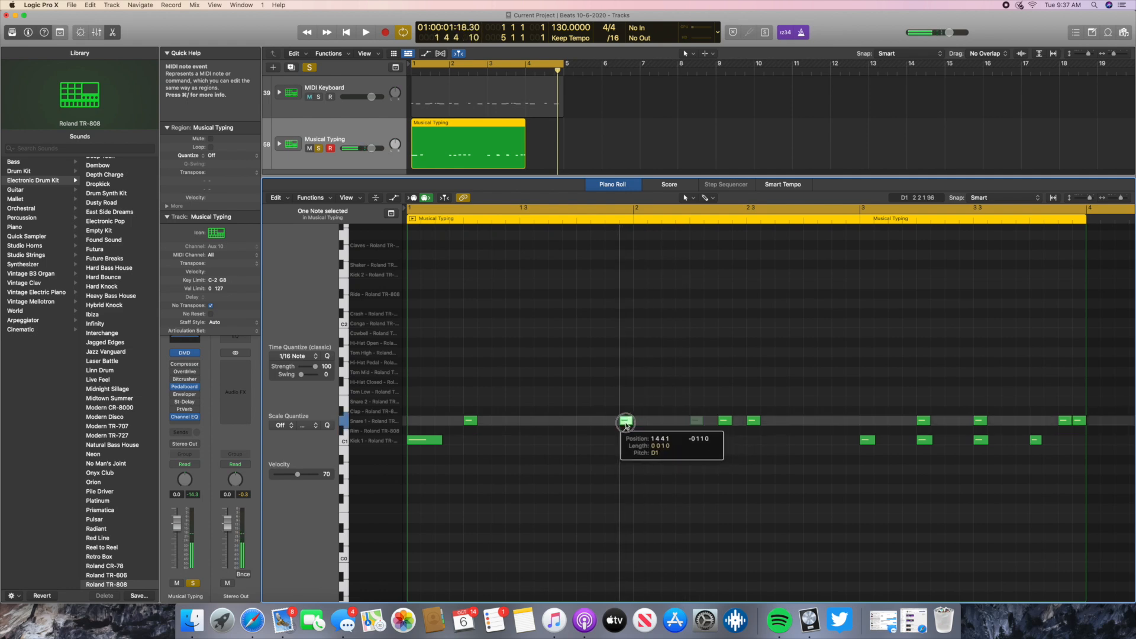
left_click_drag(725, 421, 641, 423)
left_click(528, 424)
right_click(532, 423)
left_click(550, 425)
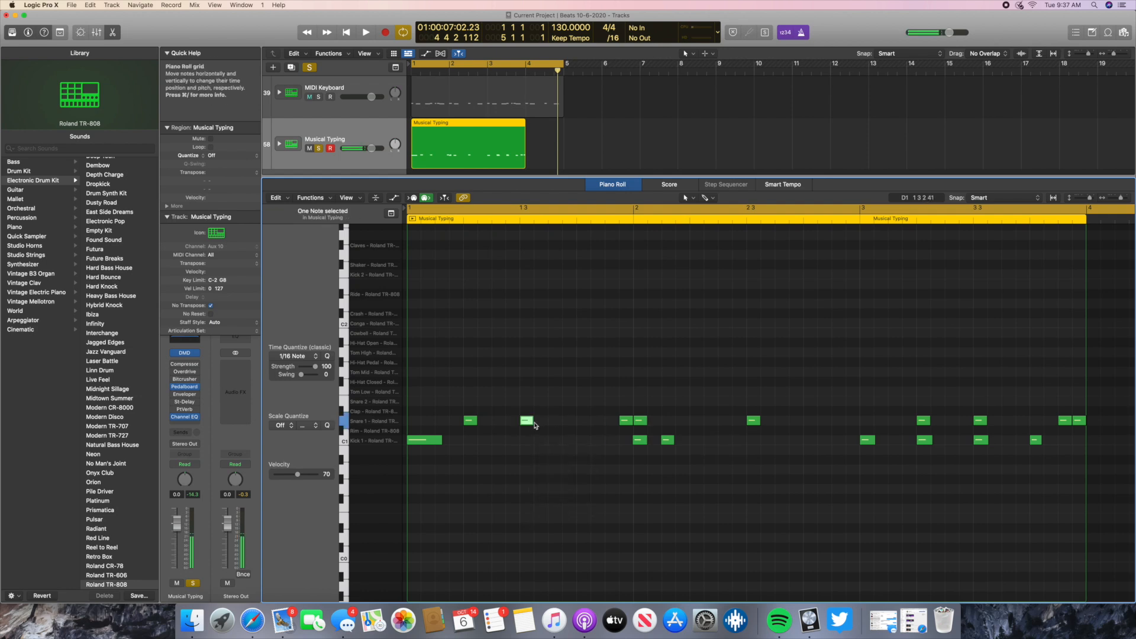
left_click(584, 442)
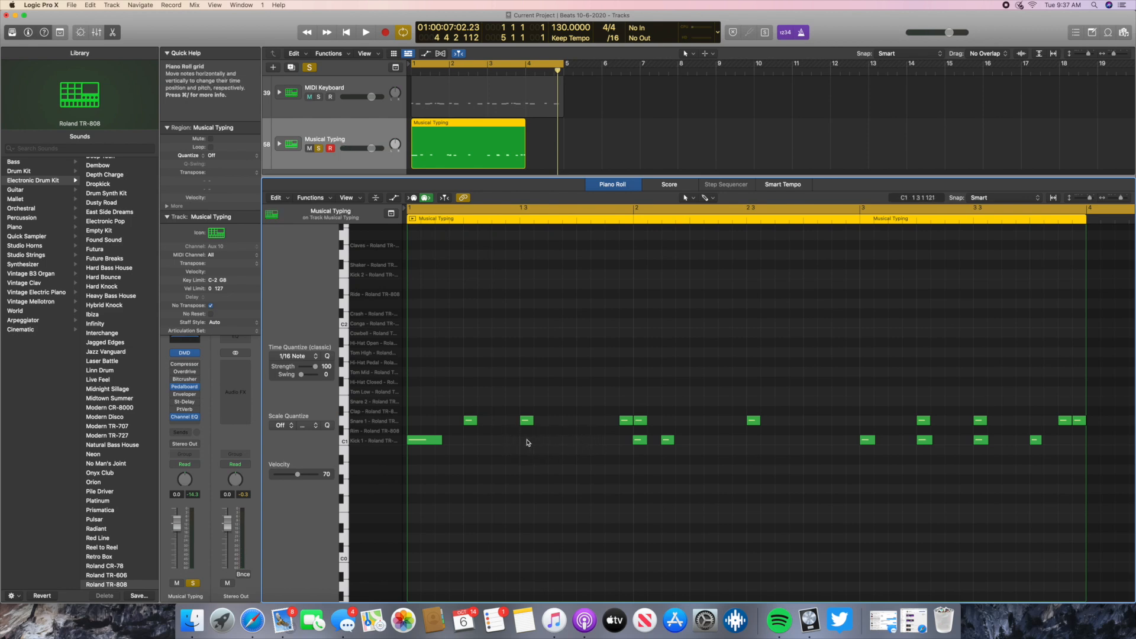
- Add a kick on beat 3 of bar 1, lengthen it and the first kick to about three sixteenths, and play back the beat
right_click(527, 442)
left_click(543, 445)
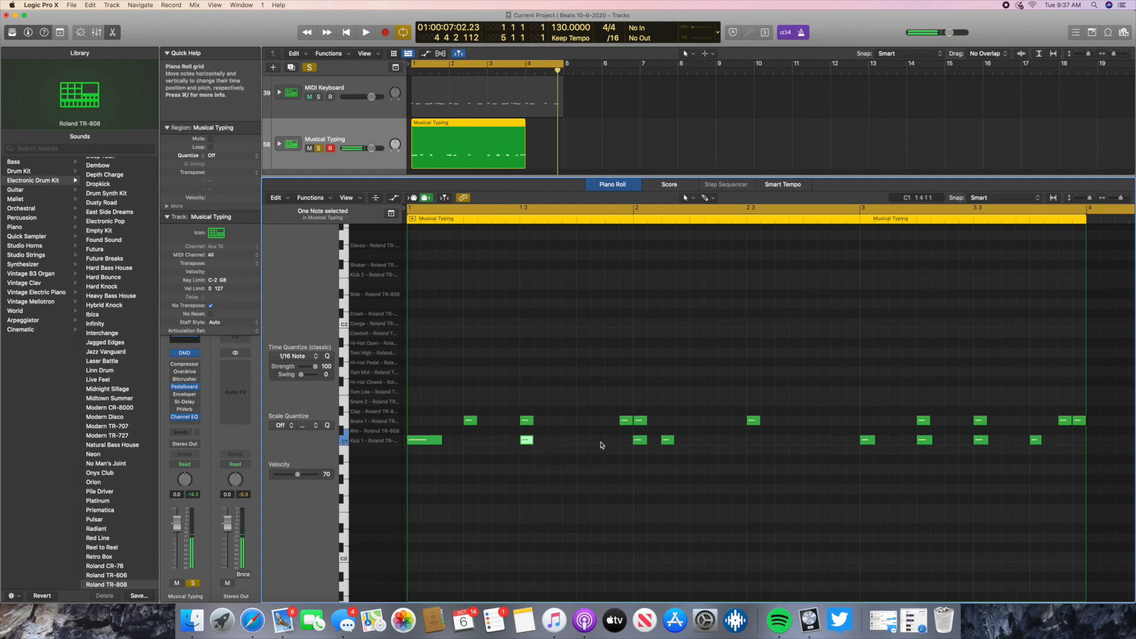
left_click_drag(529, 440, 560, 443)
left_click_drag(442, 441, 448, 441)
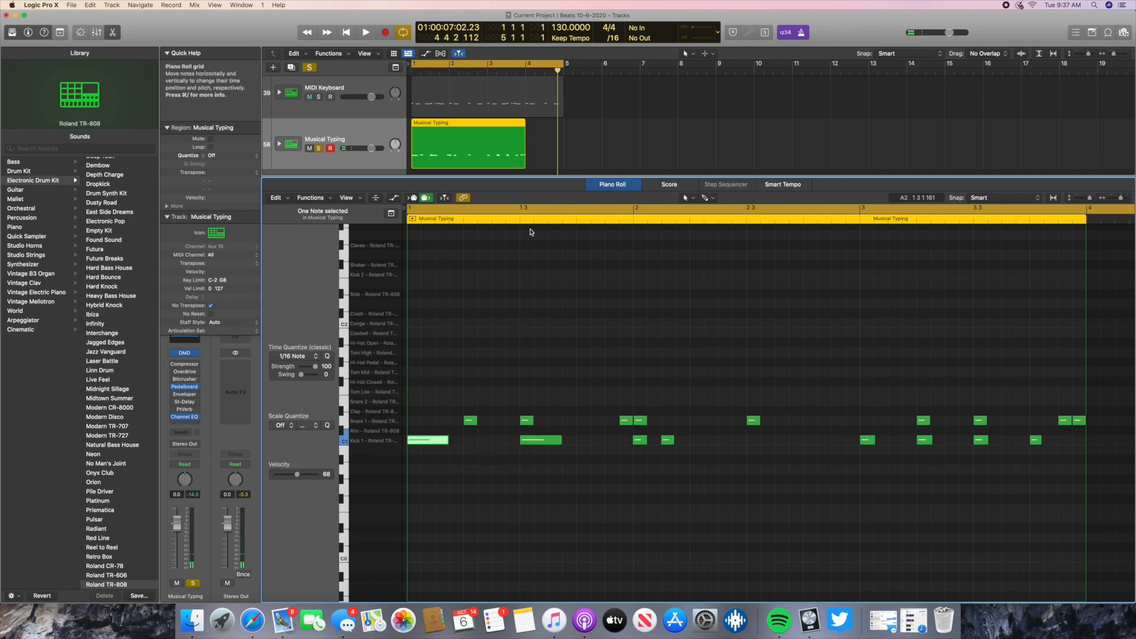
left_click(365, 34)
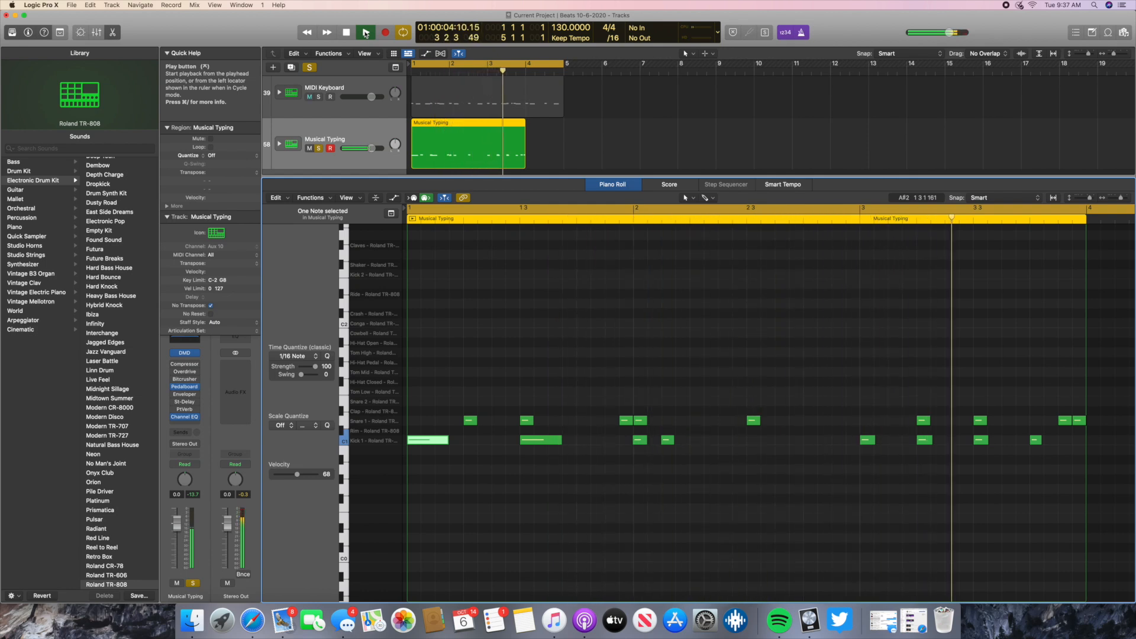
left_click(347, 33)
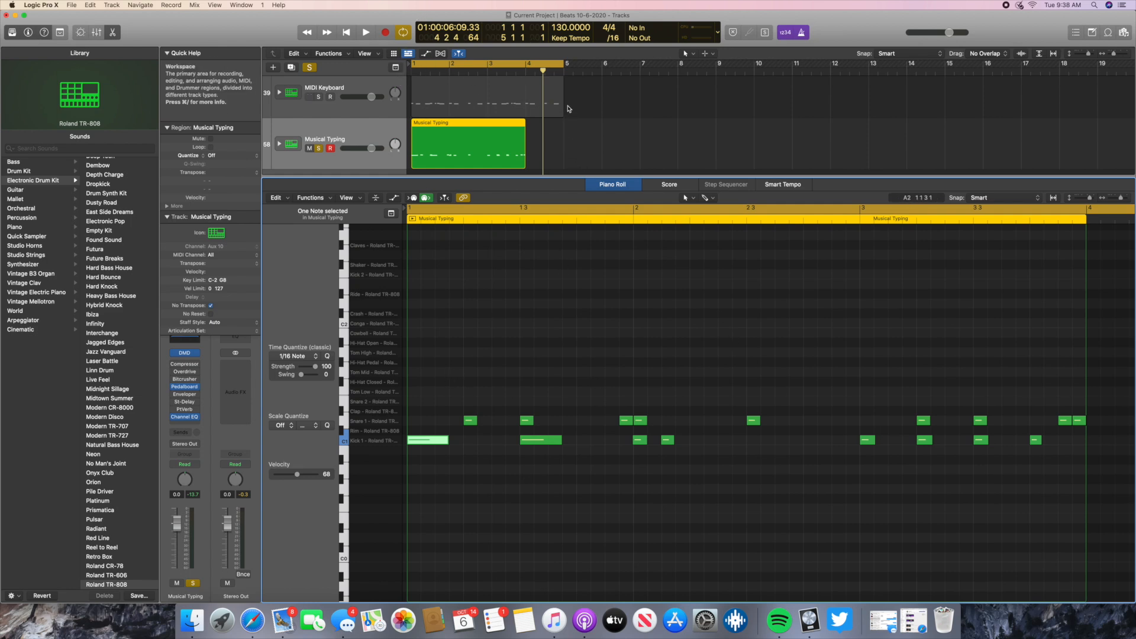
- Extend the Musical Typing region to bar 5 and divide it at bar 2, using the Split option for crossing notes
left_click_drag(524, 144, 564, 146)
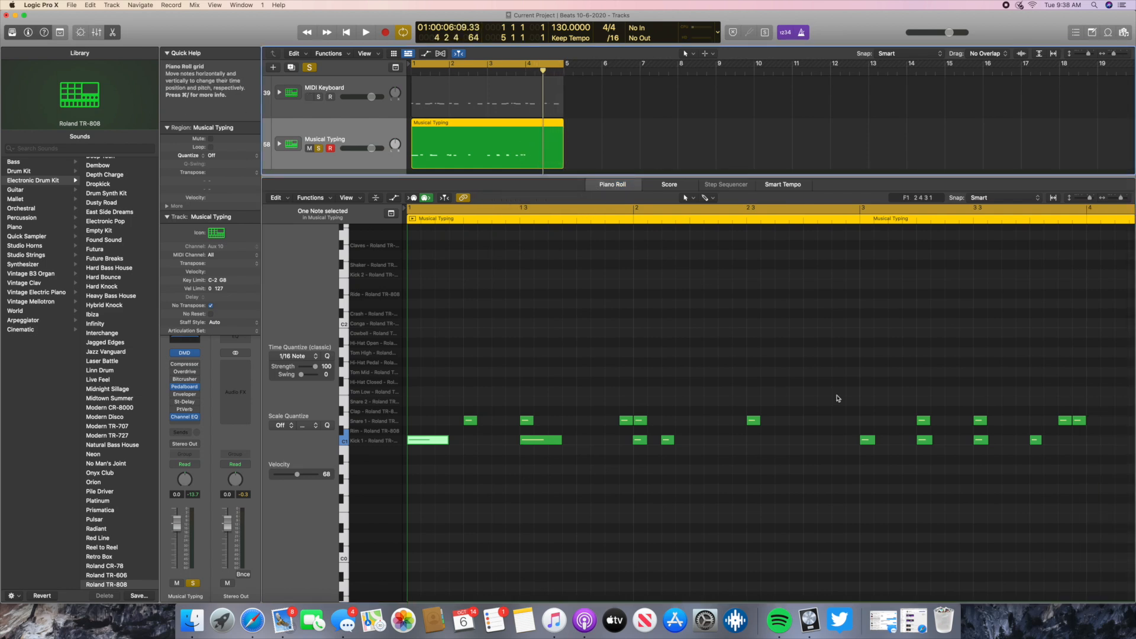
scroll(837, 398, "right", 10)
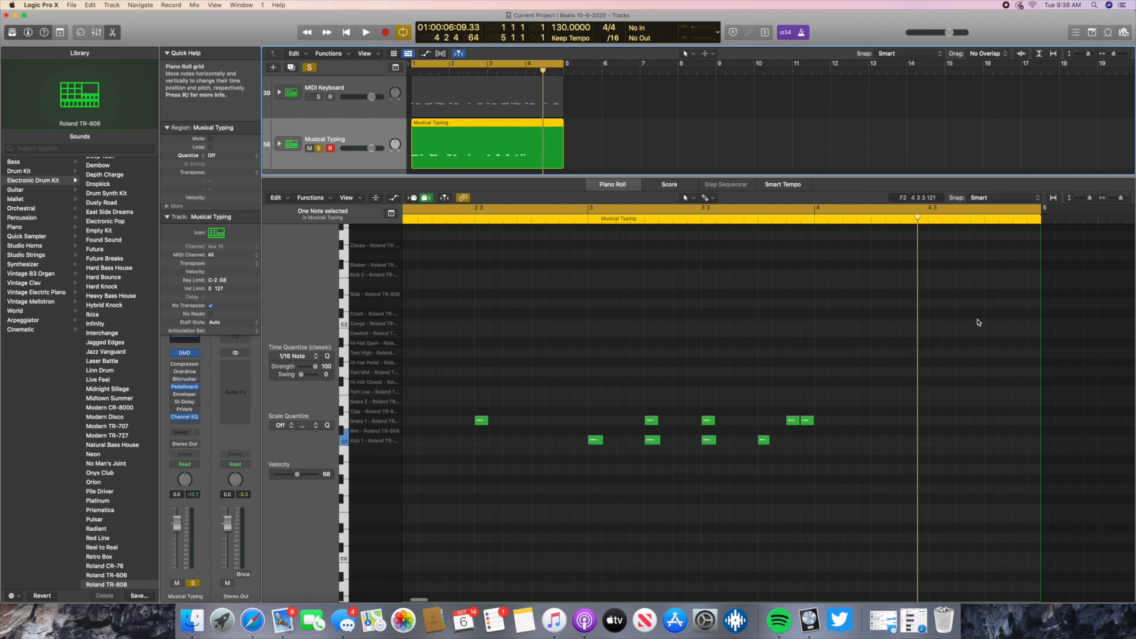
left_click(450, 71)
scroll(615, 409, "left", 8)
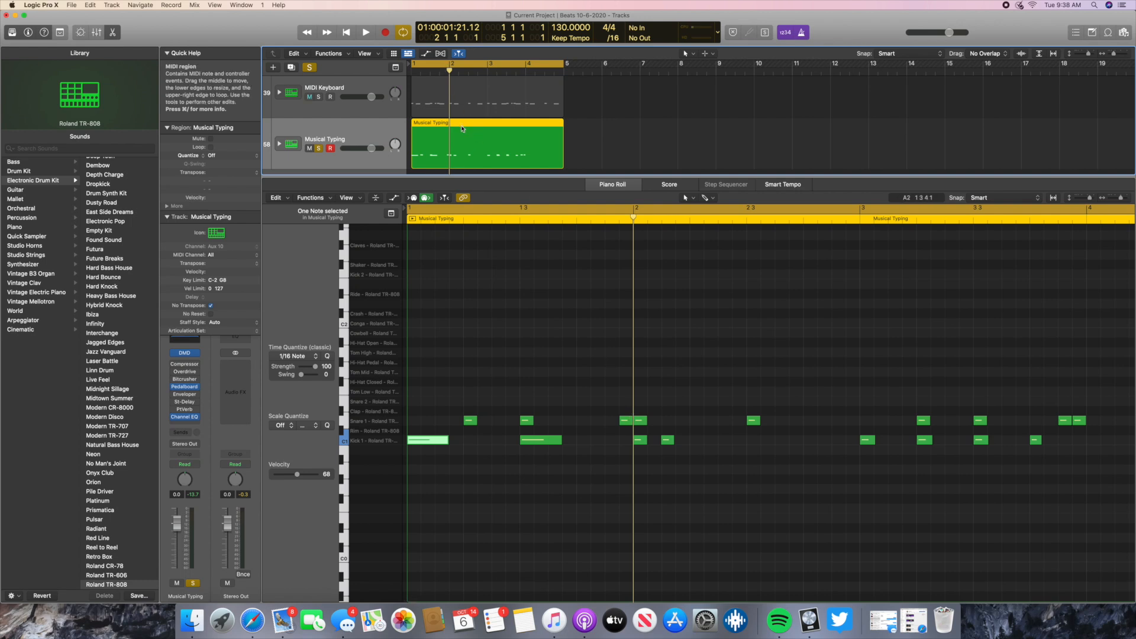
key("super+t")
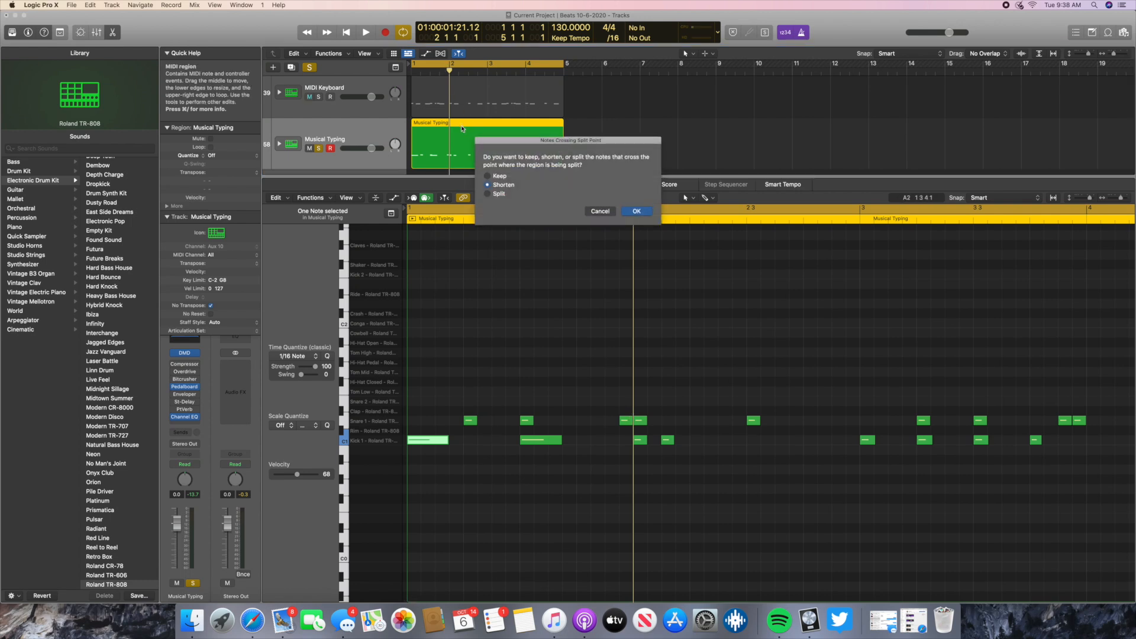
left_click(489, 194)
left_click(636, 211)
- Copy the bar 1 region, and split off and delete the empty bar 4 portion of the second region
left_click(434, 148)
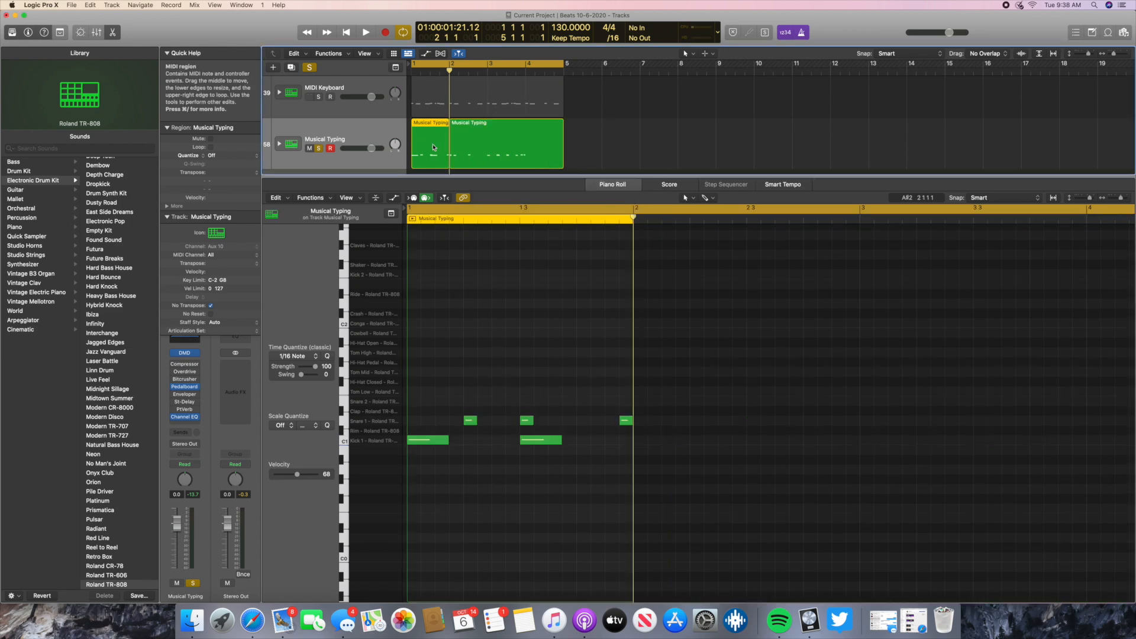
left_click(521, 75)
left_click(542, 134)
key("super+t")
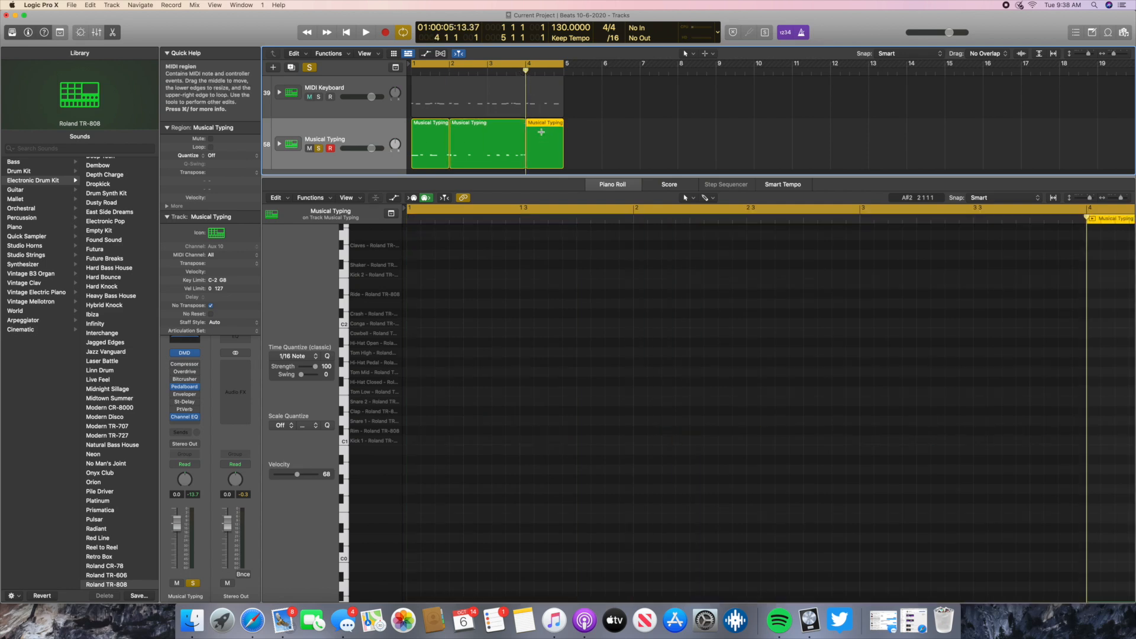
key("Delete")
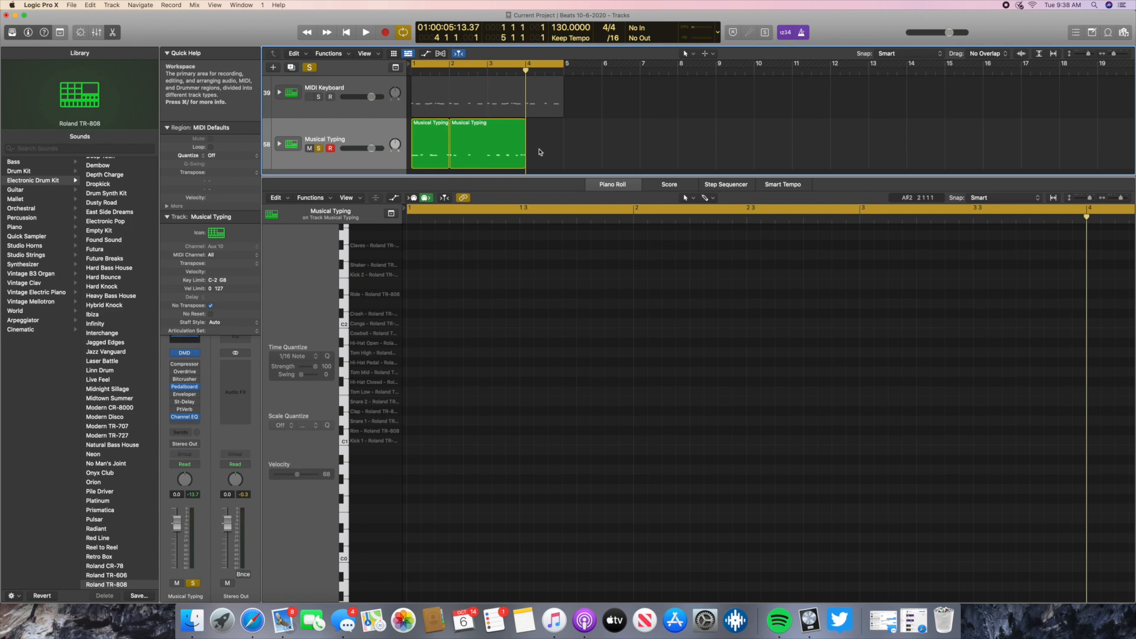
- Paste the copied bar 1 region at bar 4, join all the Musical Typing regions into one, and play back the result
right_click(535, 146)
left_click(539, 122)
key("super+v")
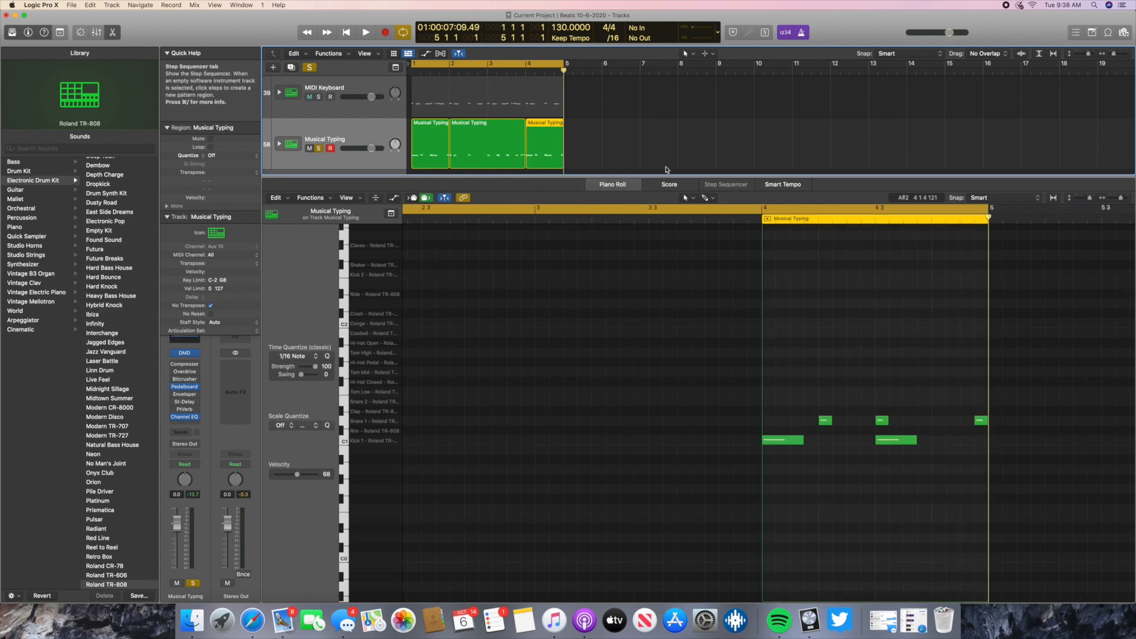
key("super+a")
key("super+j")
left_click(366, 33)
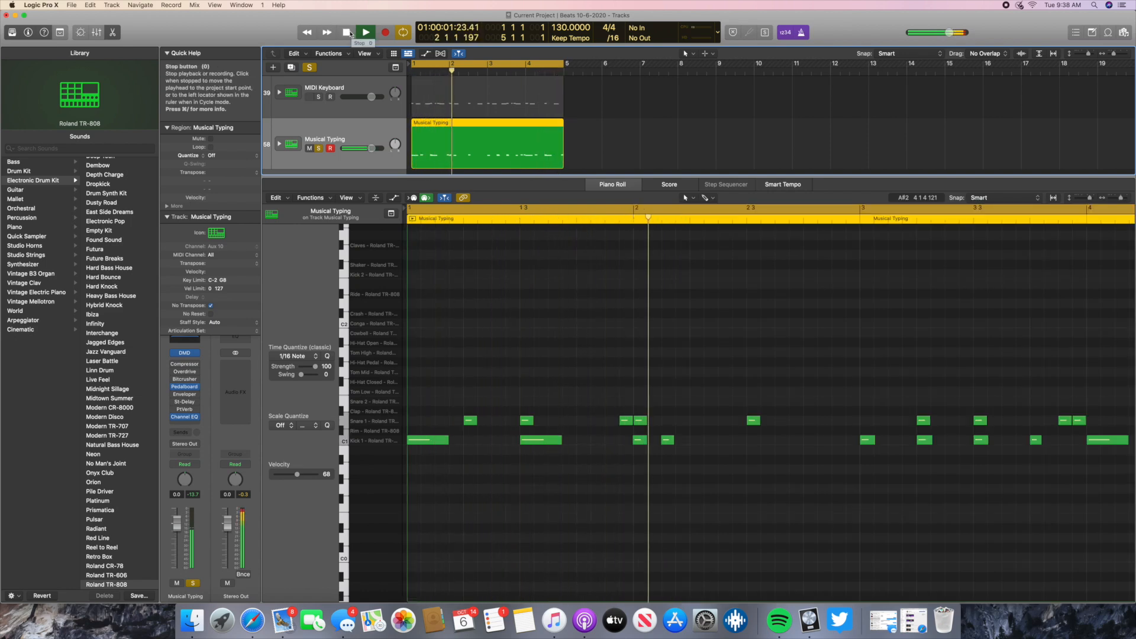
left_click(350, 33)
left_click(349, 33)
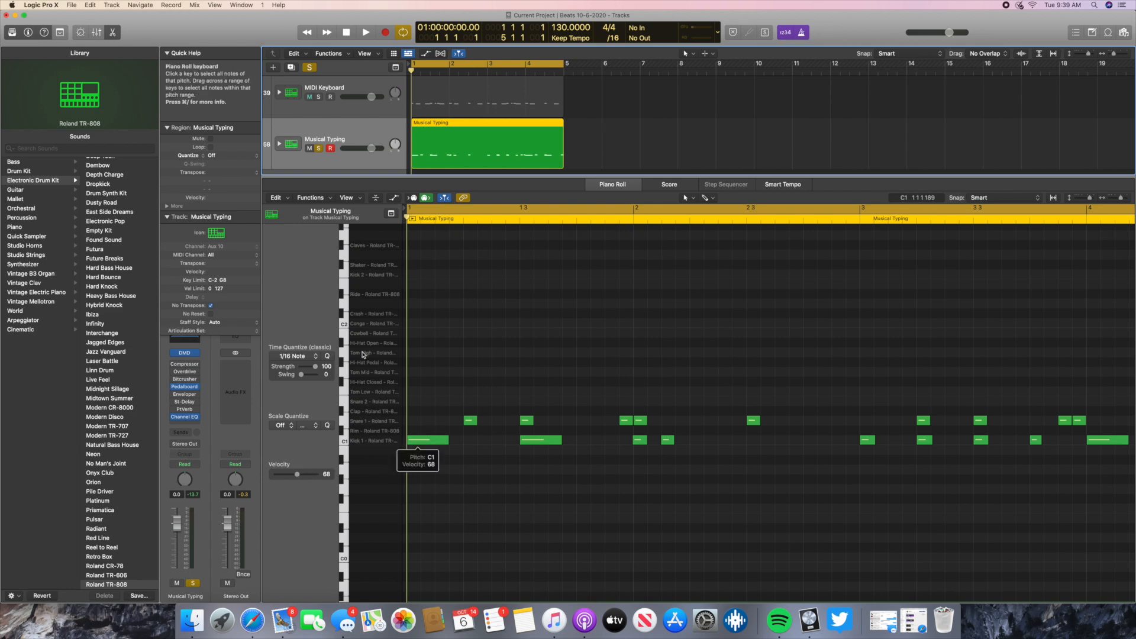
- Audition the hi-hat sounds and add three Hi-Hat Pedal notes on the first three sixteenths of bar 1
left_click(345, 342)
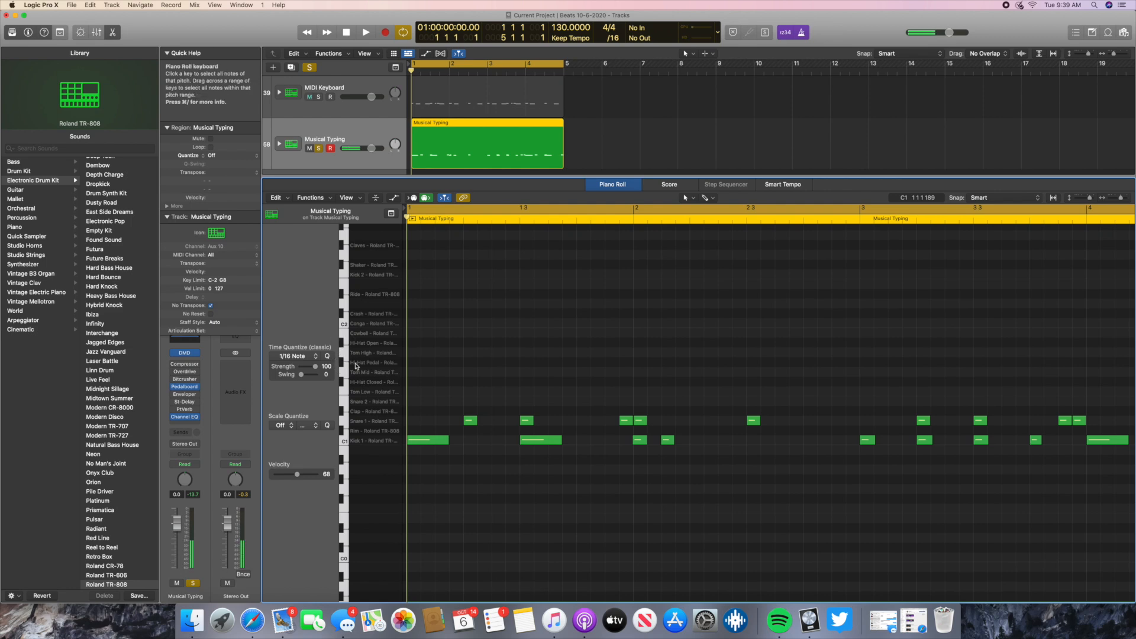
right_click(414, 365)
left_click(428, 368)
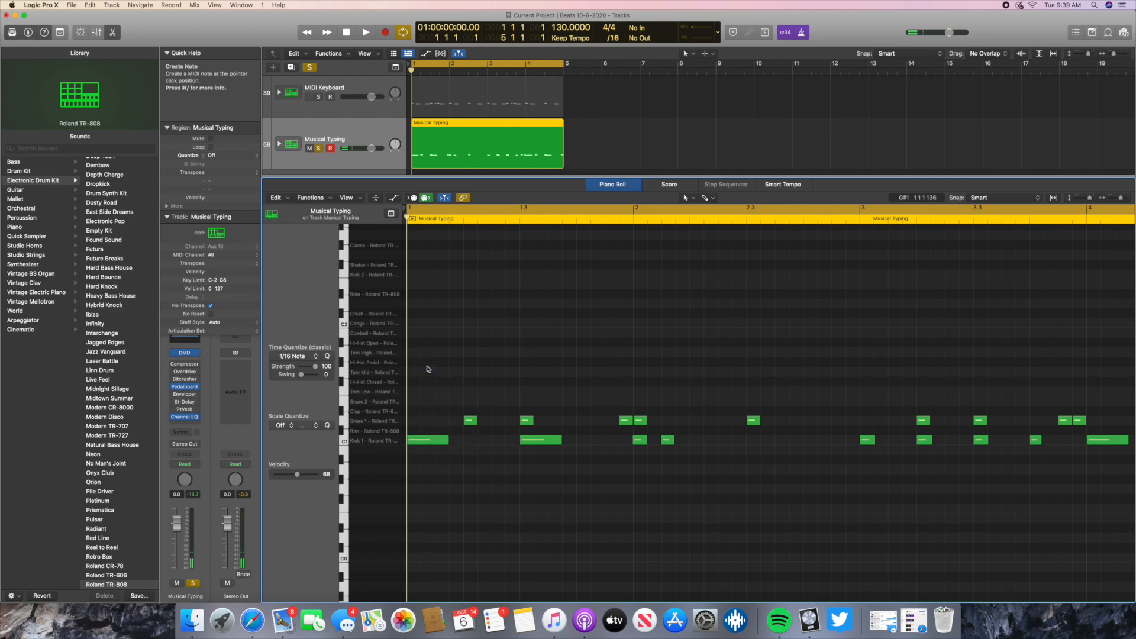
left_click_drag(448, 361, 420, 363)
left_click(430, 366)
right_click(430, 365)
left_click(438, 368)
right_click(443, 366)
left_click(452, 367)
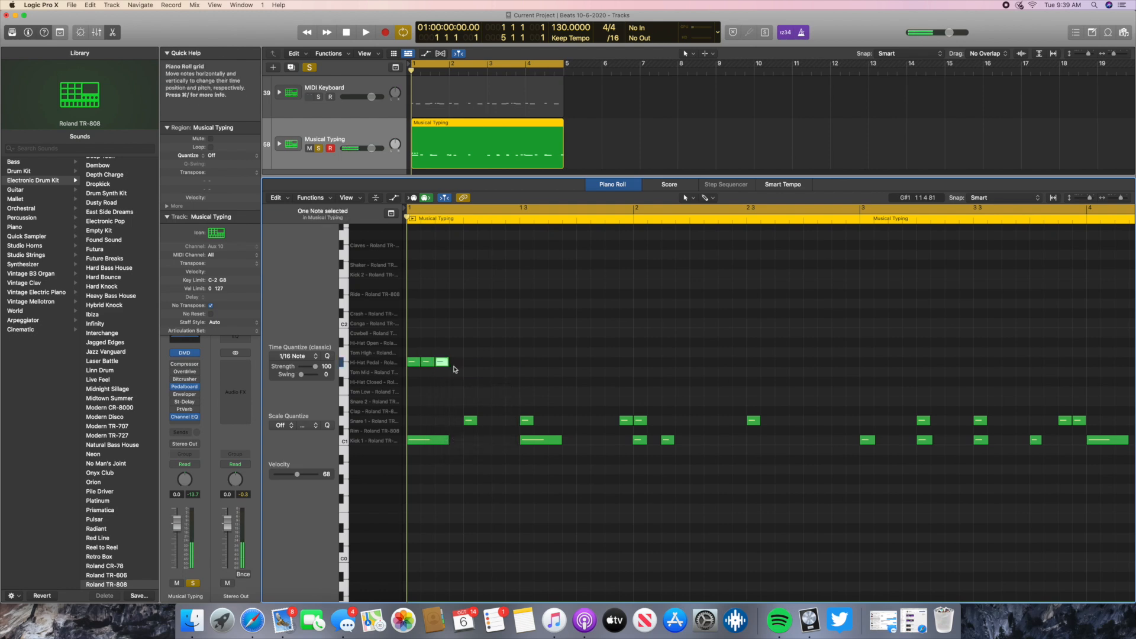
- Add Hi-Hat Pedal notes on the fourth and fifth sixteenths of bar 1, raising the fifth note's velocity to 127
right_click(456, 368)
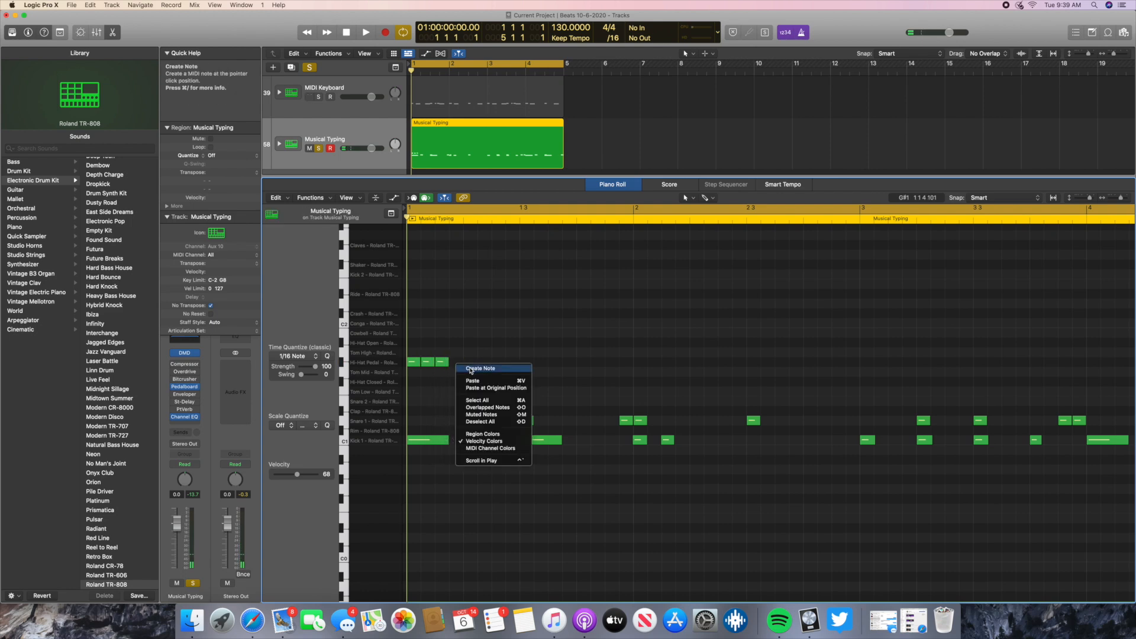
left_click(471, 371)
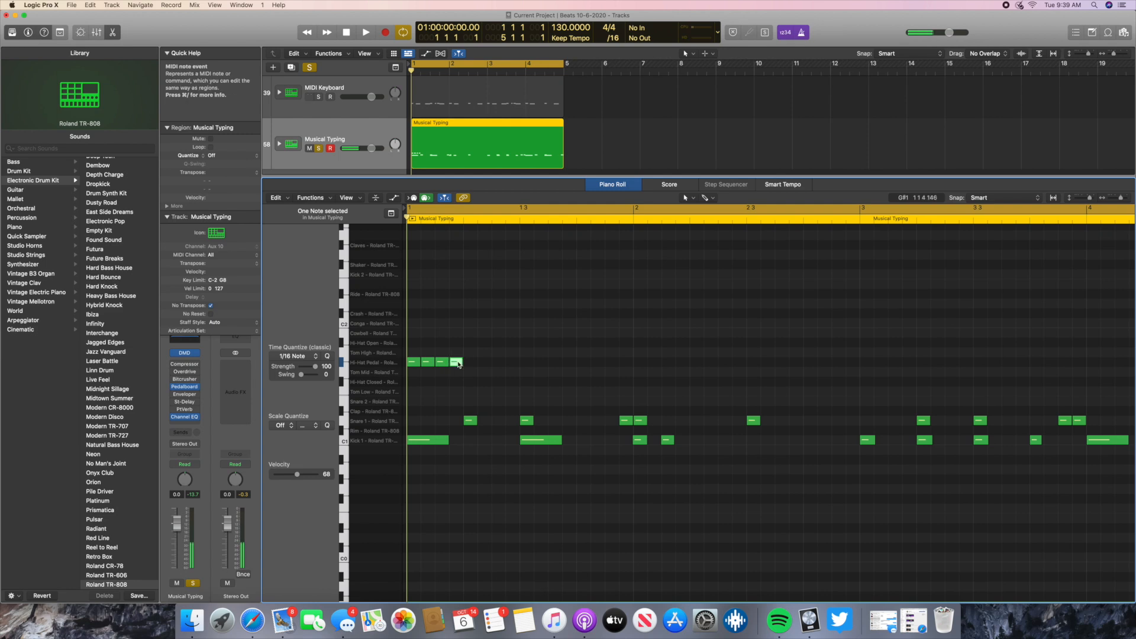
right_click(469, 365)
left_click(484, 368)
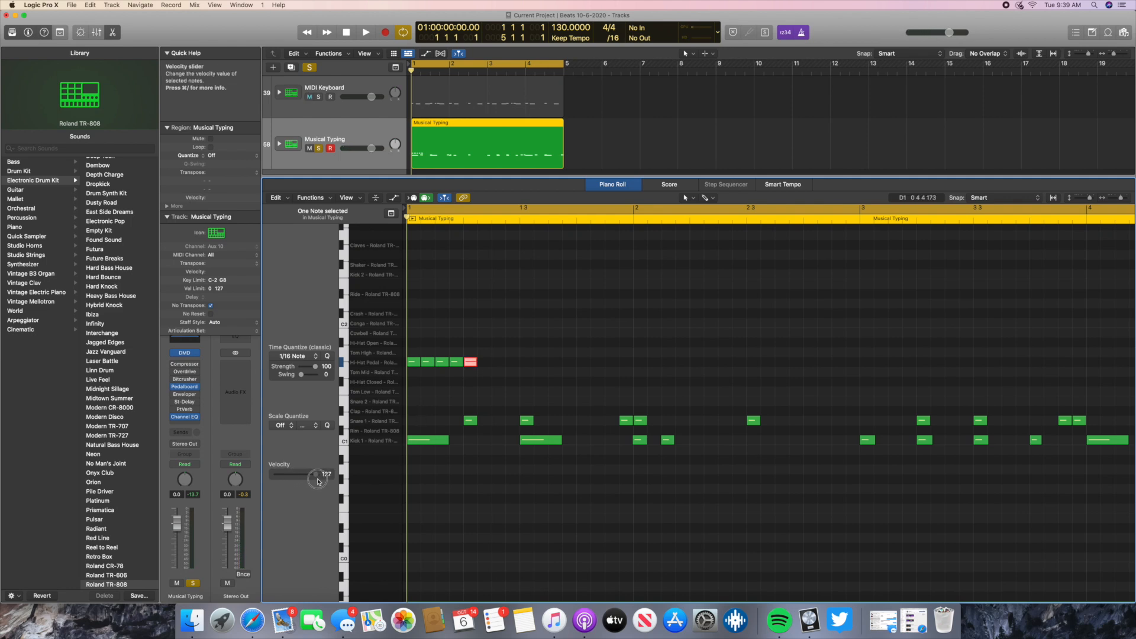
- Copy the five Hi-Hat Pedal notes, paste them twice in succession after the originals, and play back the pattern
left_click_drag(416, 372, 476, 364)
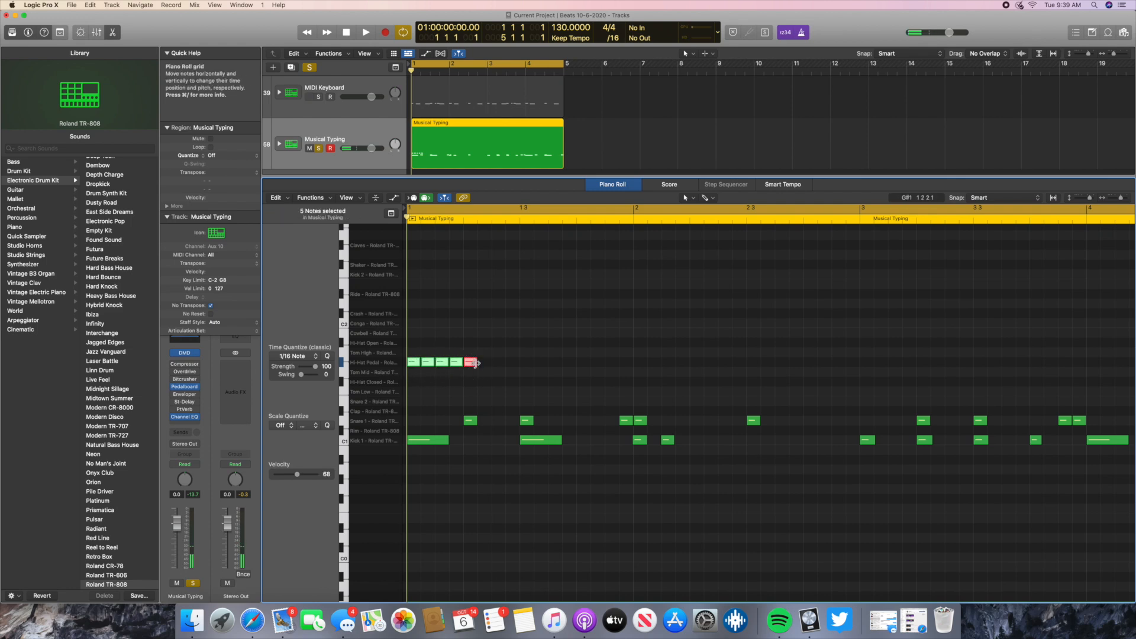
left_click(479, 223)
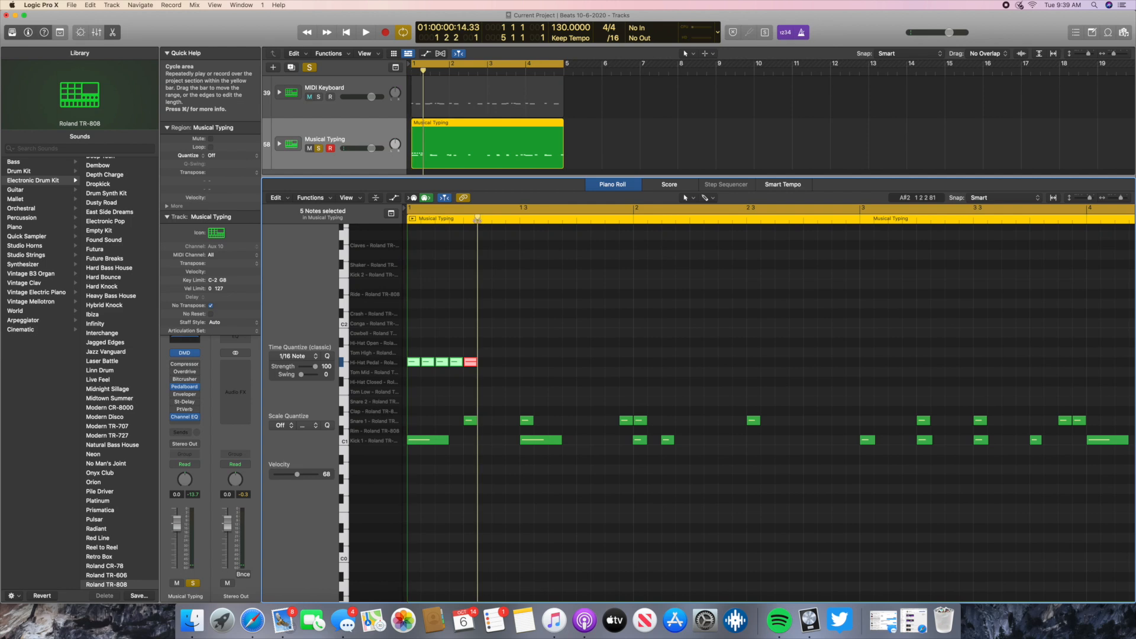
key("super+v")
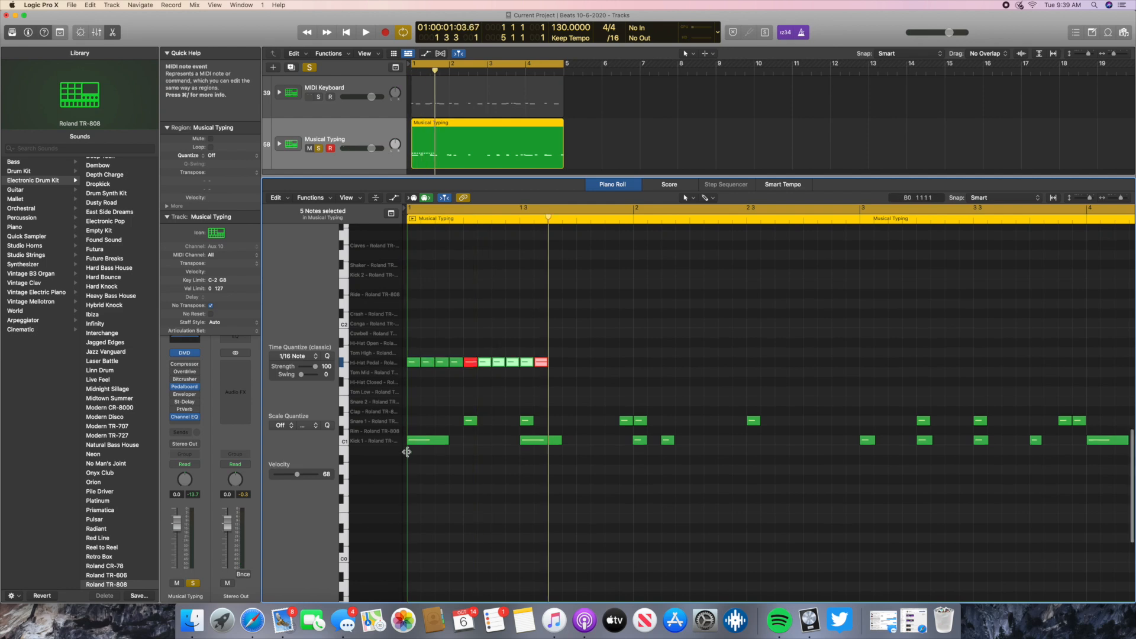
key("super+v")
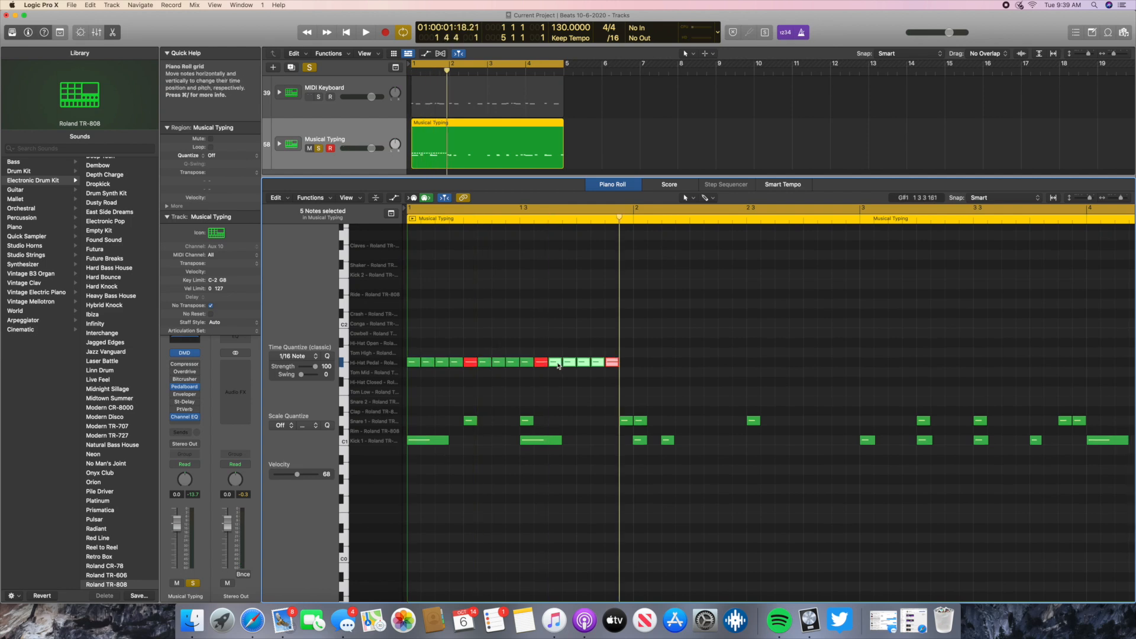
left_click(346, 32)
left_click(365, 33)
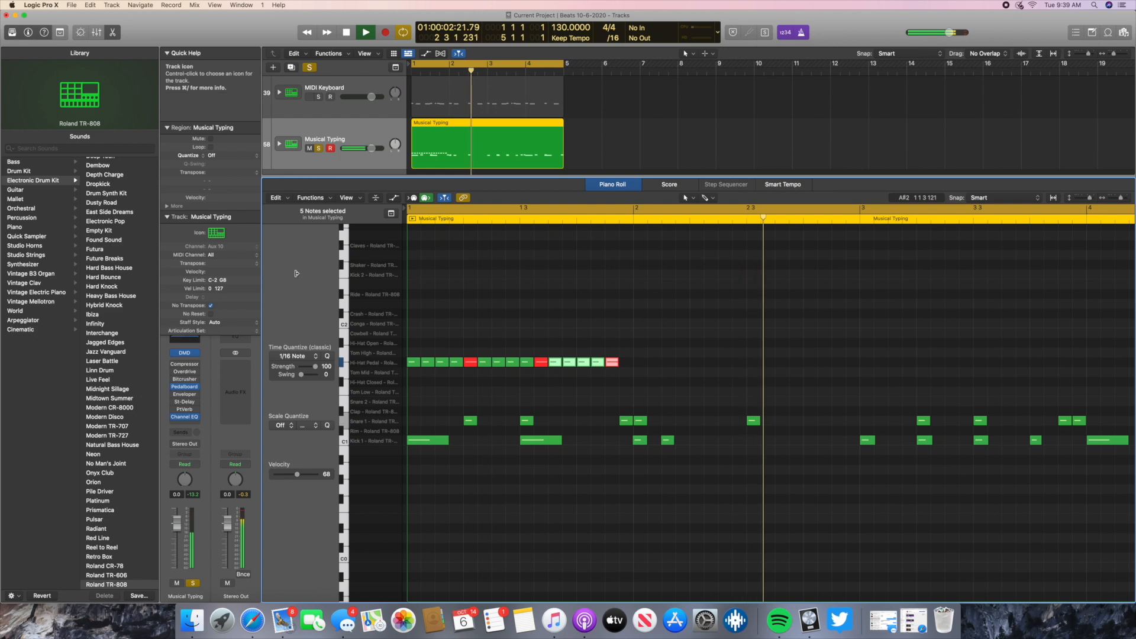
key("space")
- Select all fifteen Hi-Hat Pedal notes in bar 1 and paste copies at the starts of bars 2, 3 and 4
left_click_drag(624, 382, 416, 357)
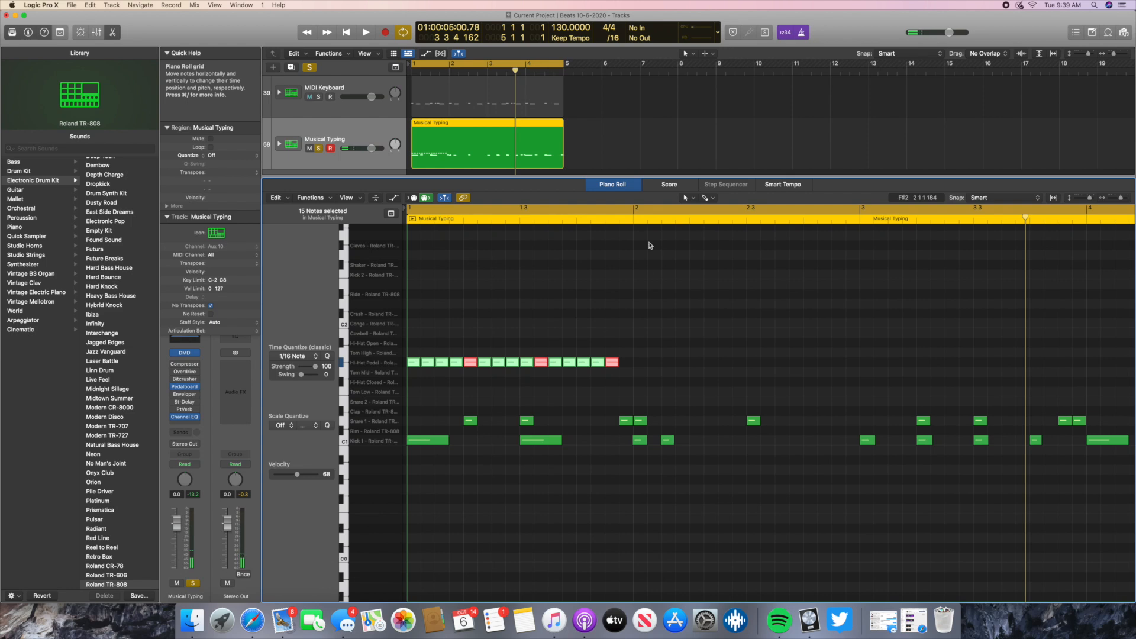
left_click(633, 220)
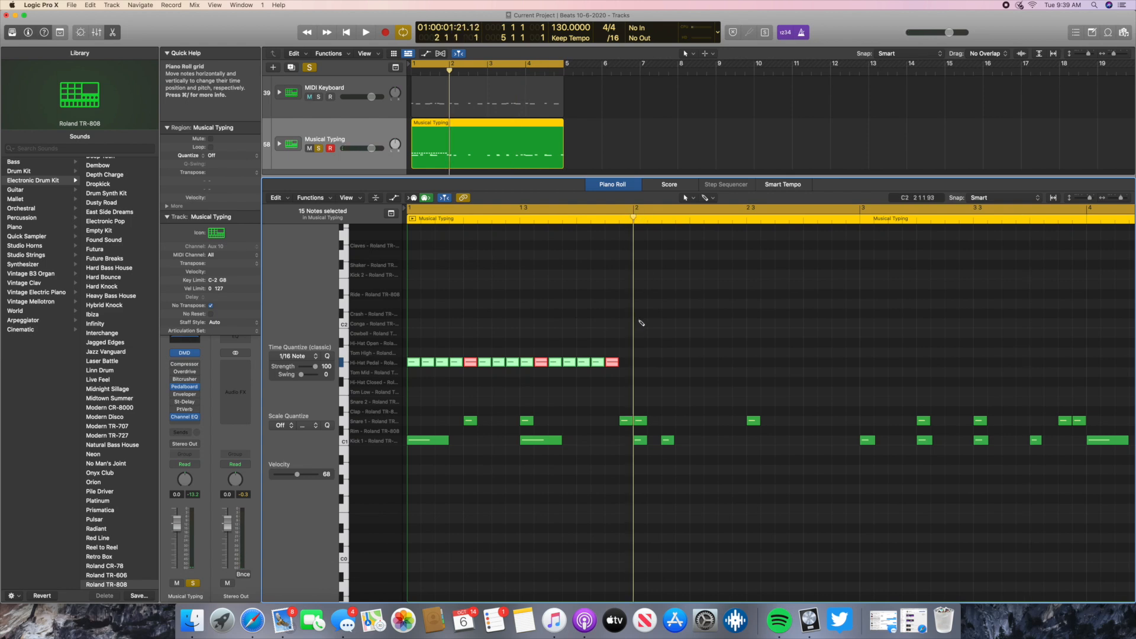
key("super+v")
left_click(861, 221)
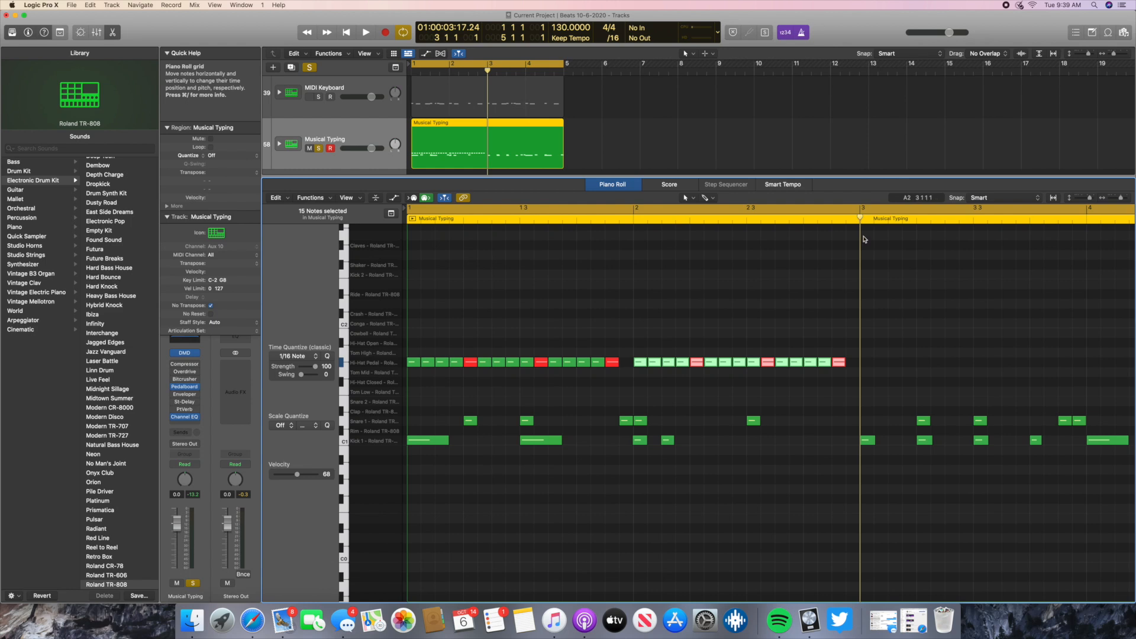
key("super+v")
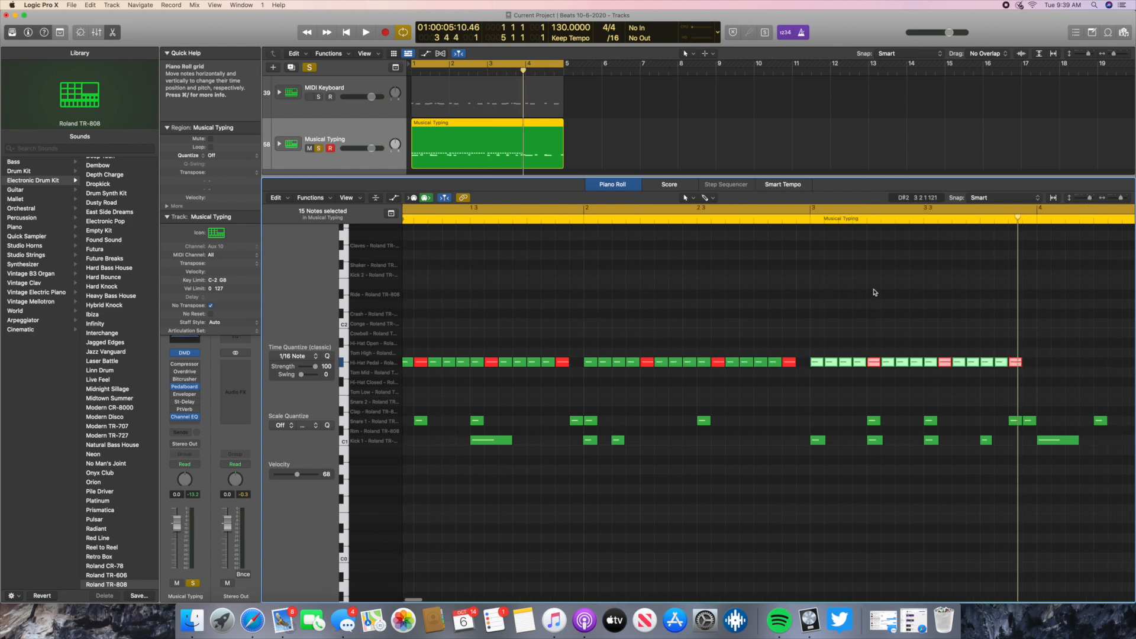
left_click(791, 220)
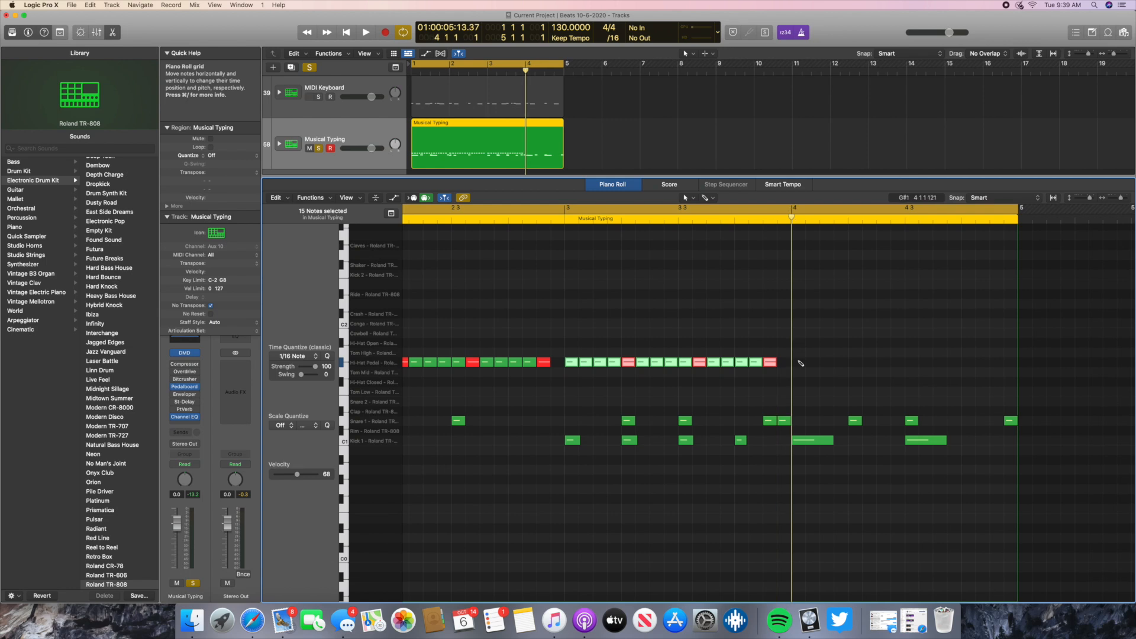
key("super+v")
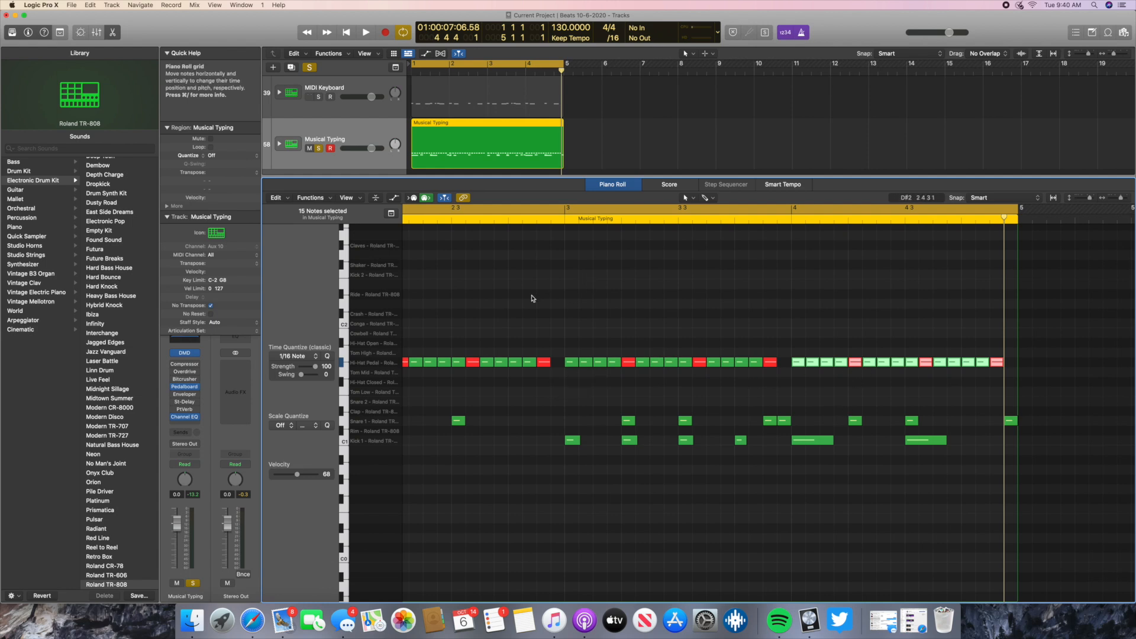
- Play back the four-bar Musical Typing beat with the completed hi-hat pattern and stop it
left_click(364, 33)
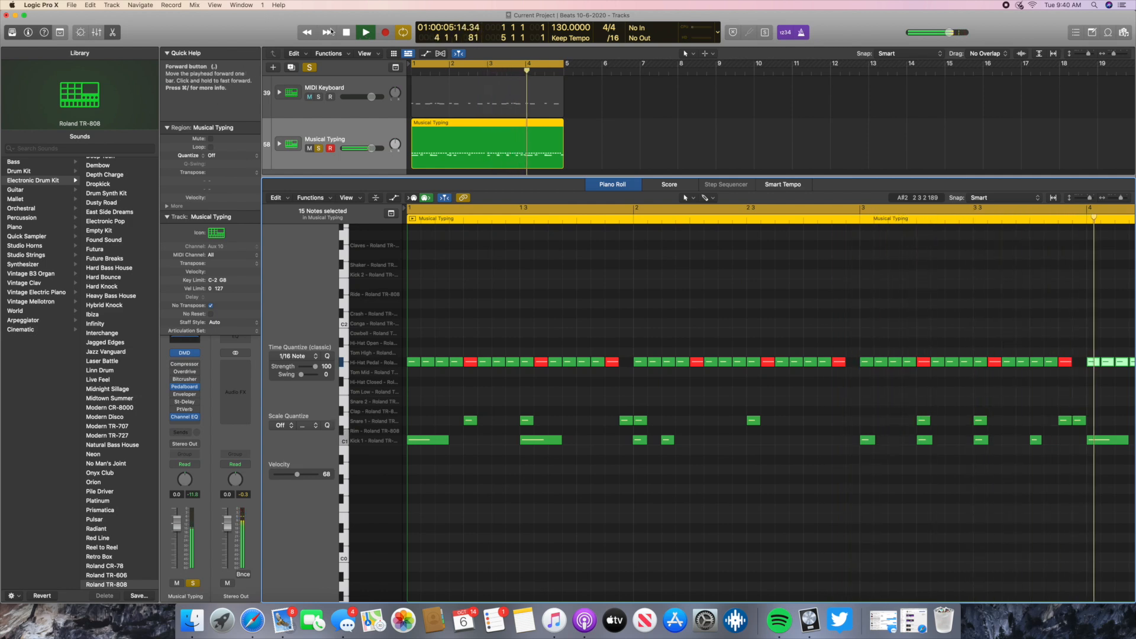
left_click(346, 32)
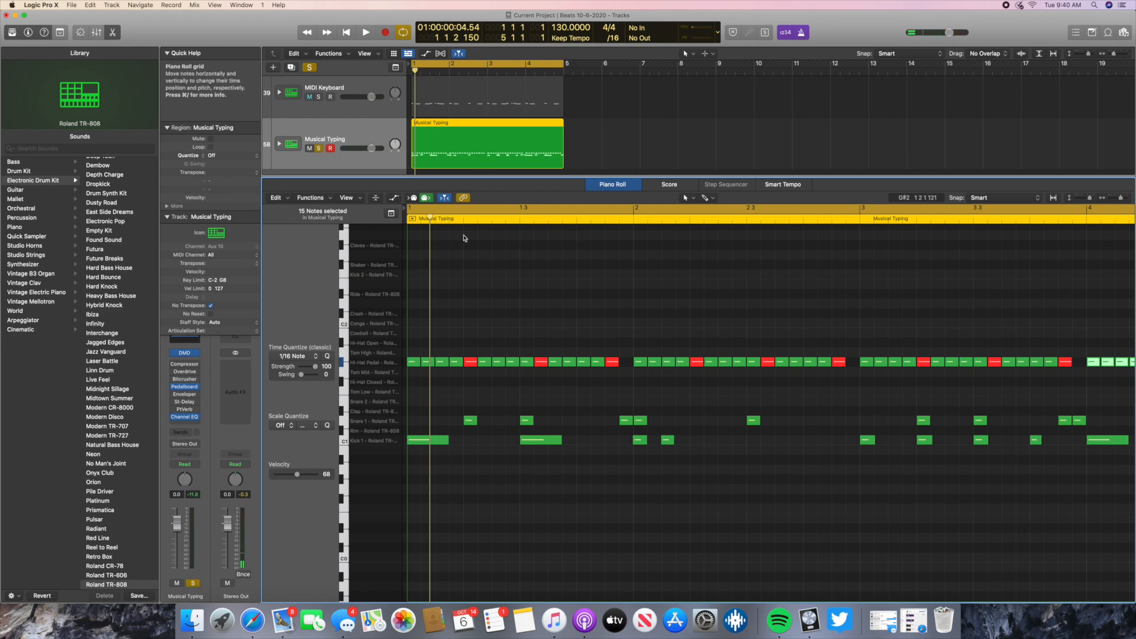
scroll(538, 266, "up", 10)
scroll(718, 282, "down", 8)
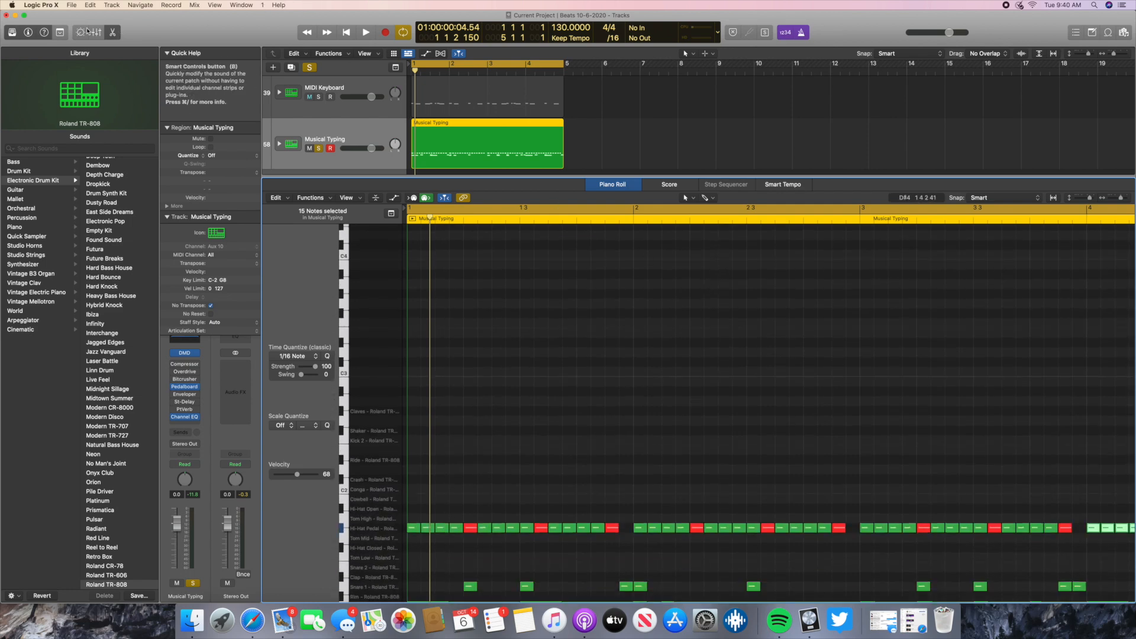
- Review the Piano Roll Beat notes, the MIDI Keyboard and Musical Typing tracks, and the on-screen Musical Typing keyboard
left_click(112, 32)
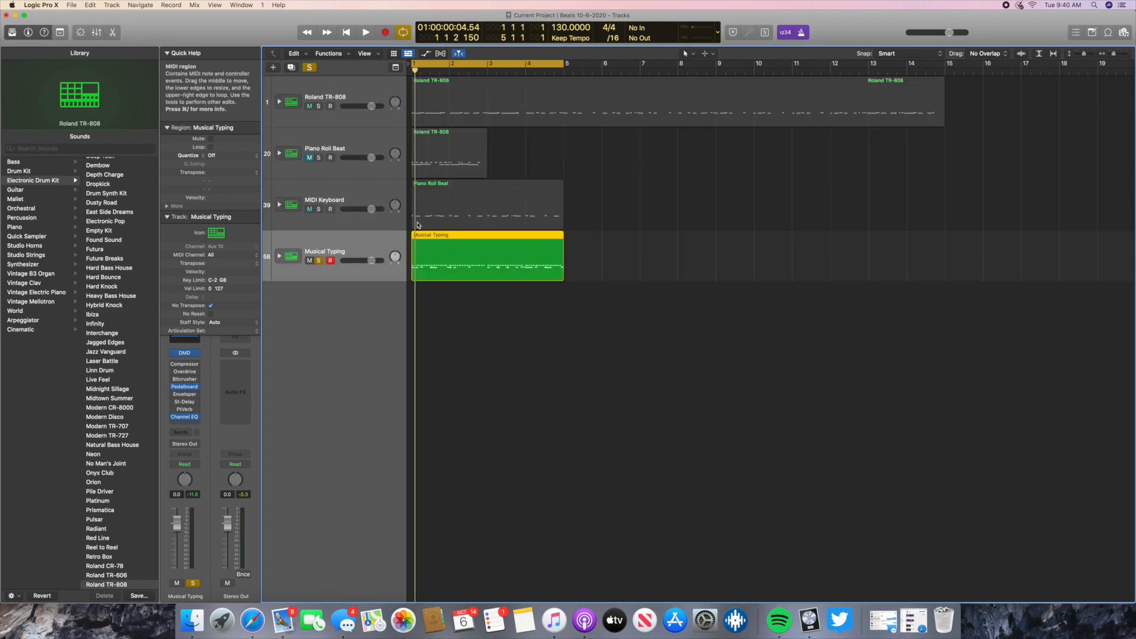
left_click(353, 148)
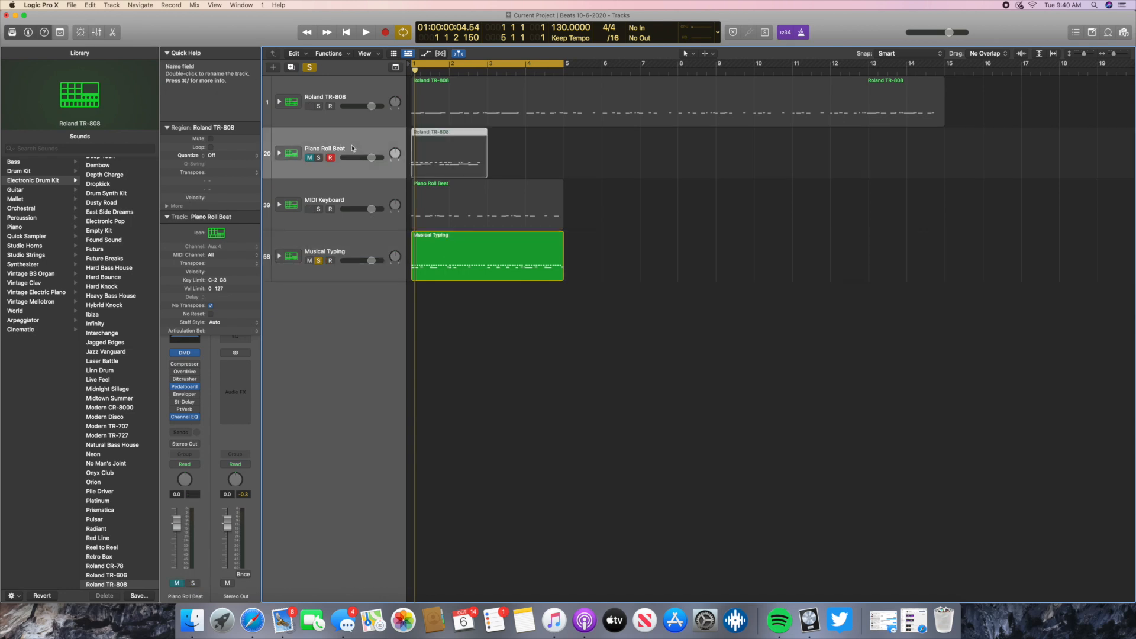
left_click(113, 32)
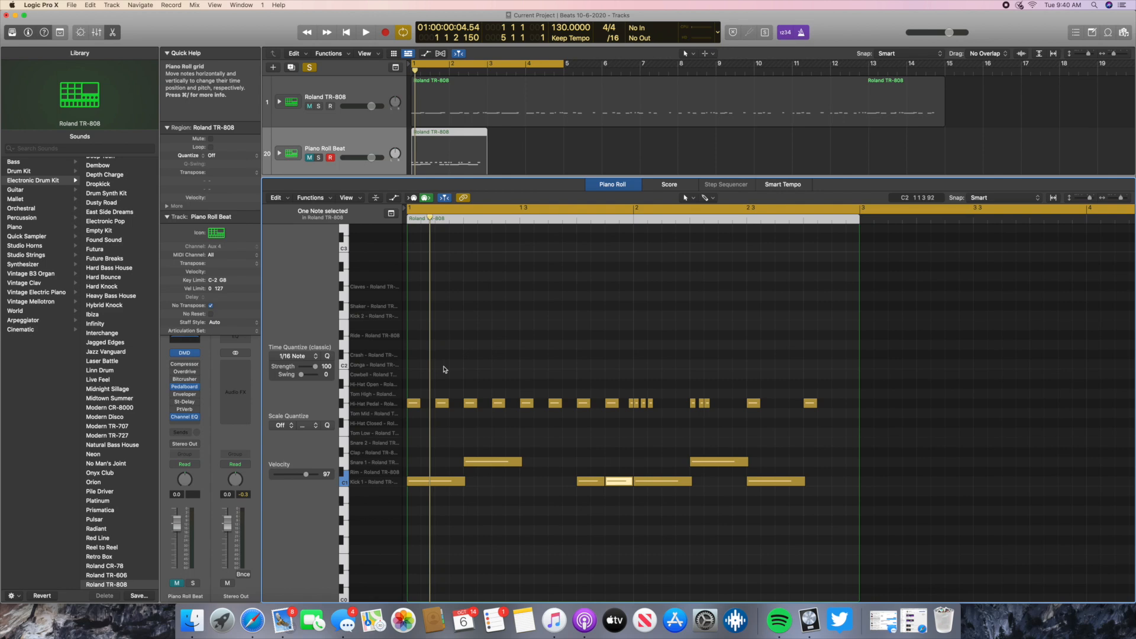
left_click(113, 32)
left_click(370, 190)
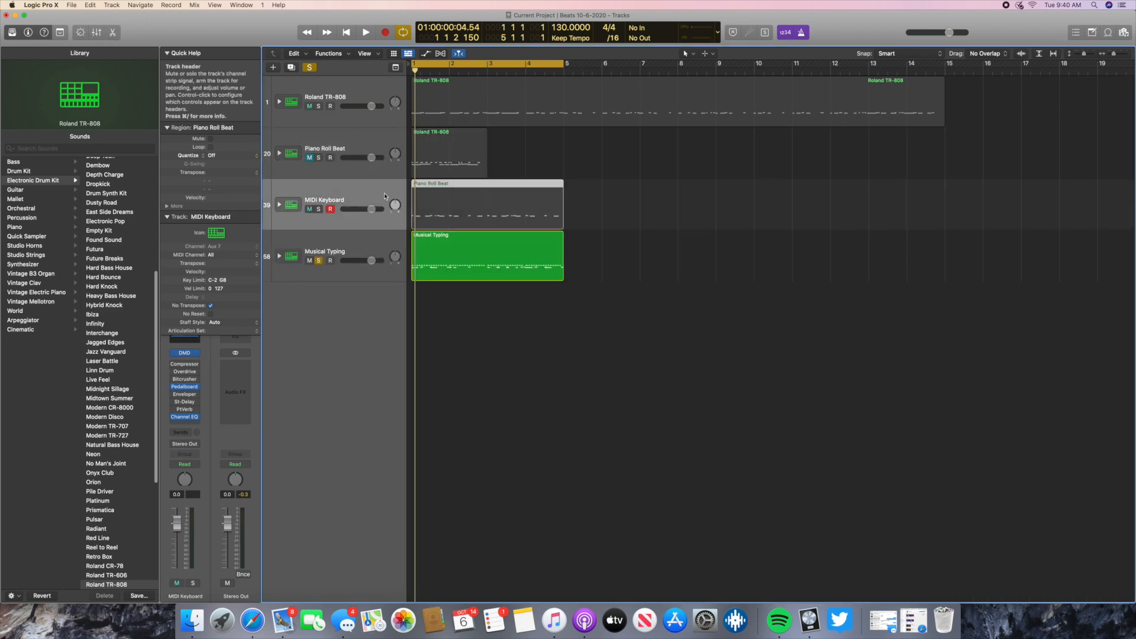
left_click(365, 251)
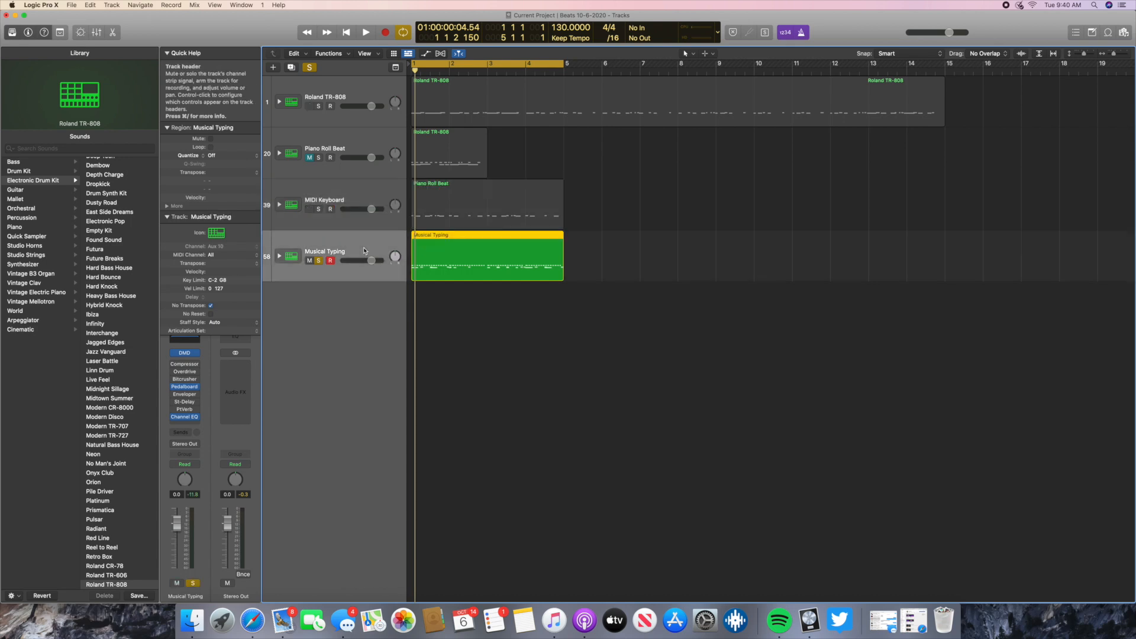
key("super+k")
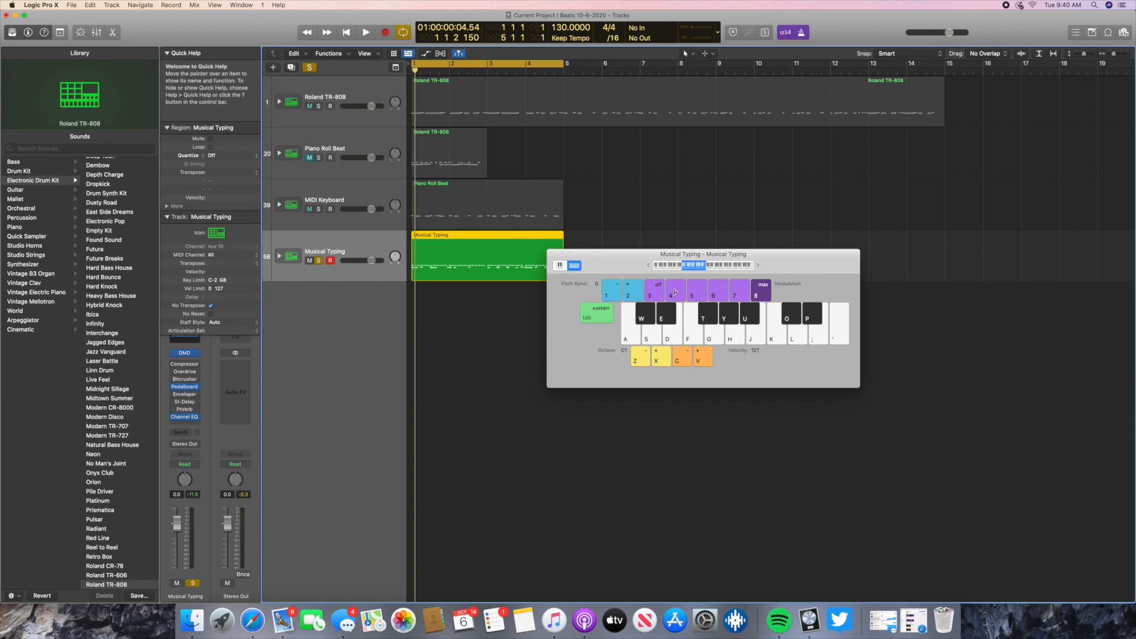
key("super+k")
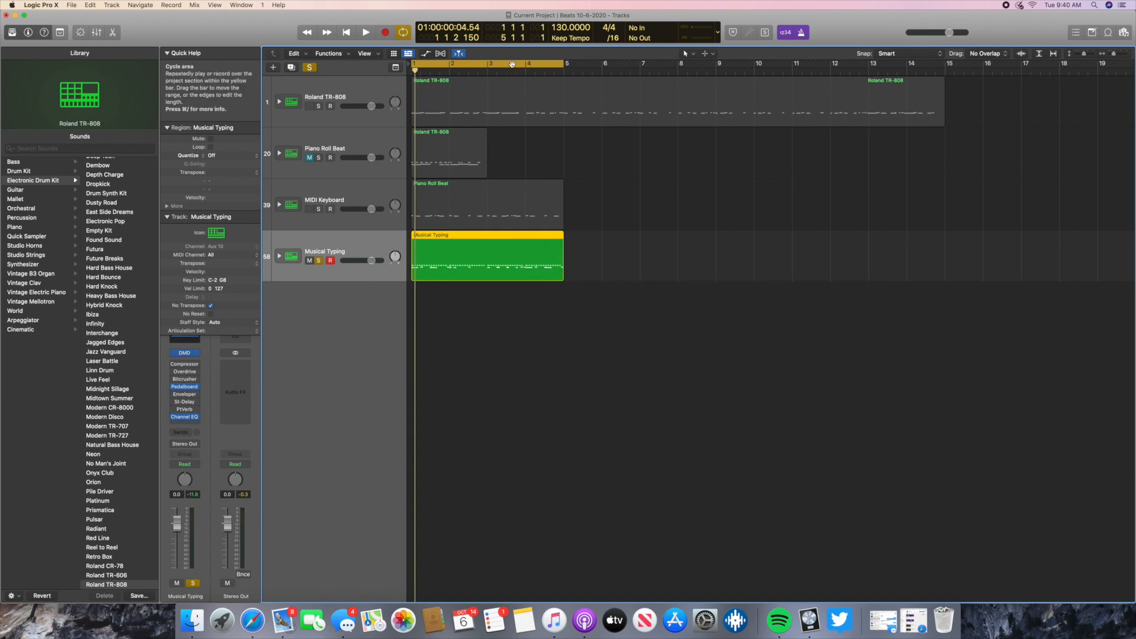
- Move the solo from the Musical Typing track to the Roland TR-808 track and extend the cycle area to bar 8
left_click(392, 93)
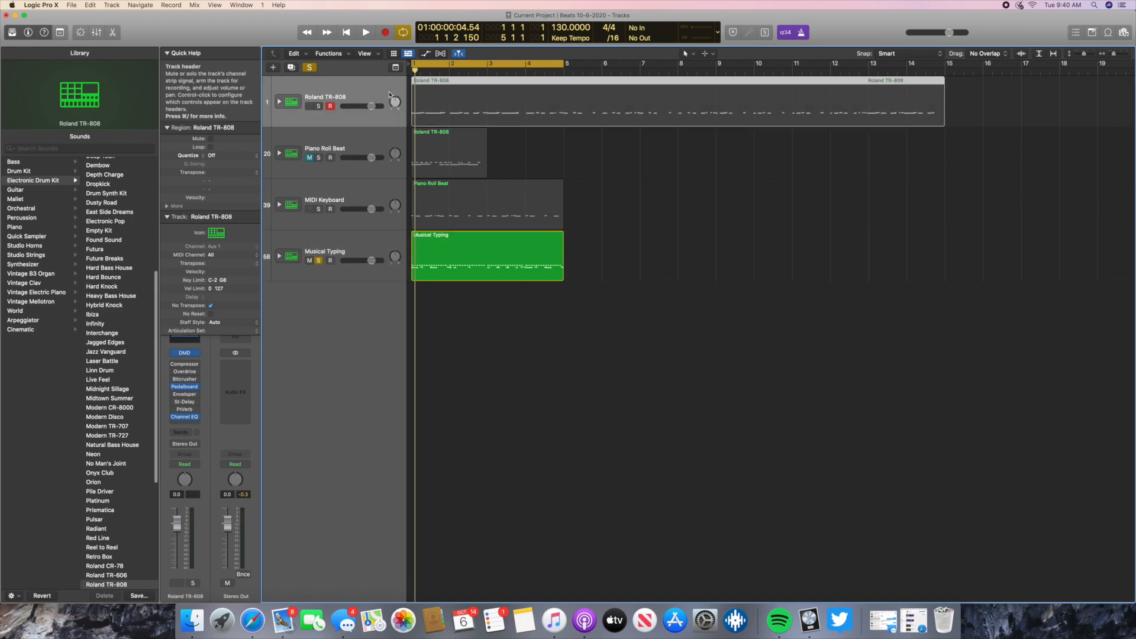
left_click(319, 260)
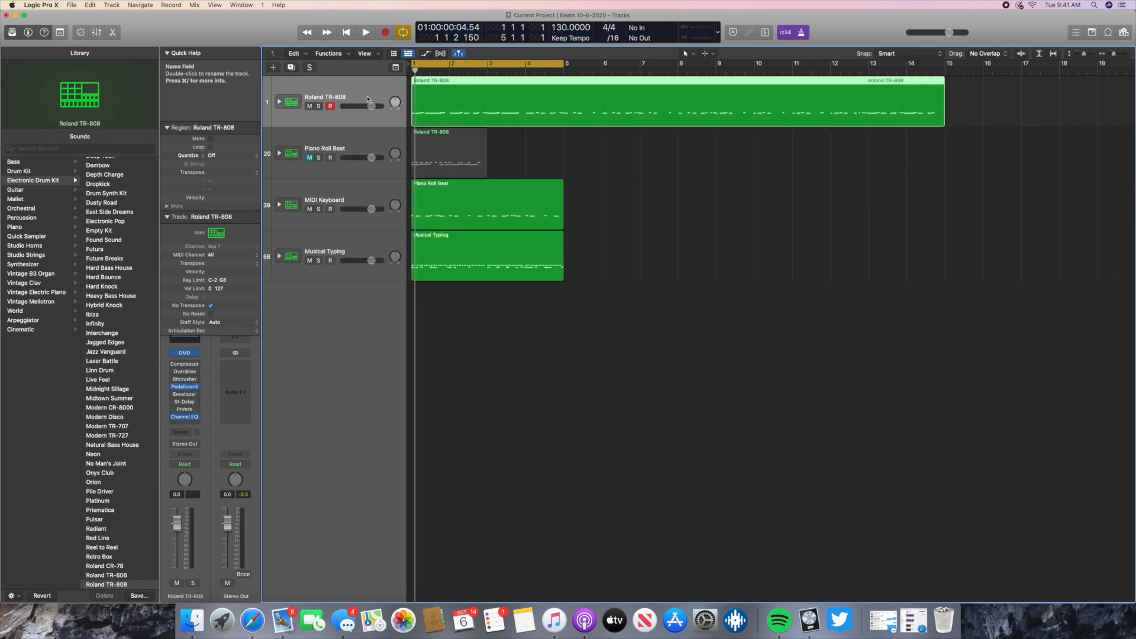
left_click(319, 105)
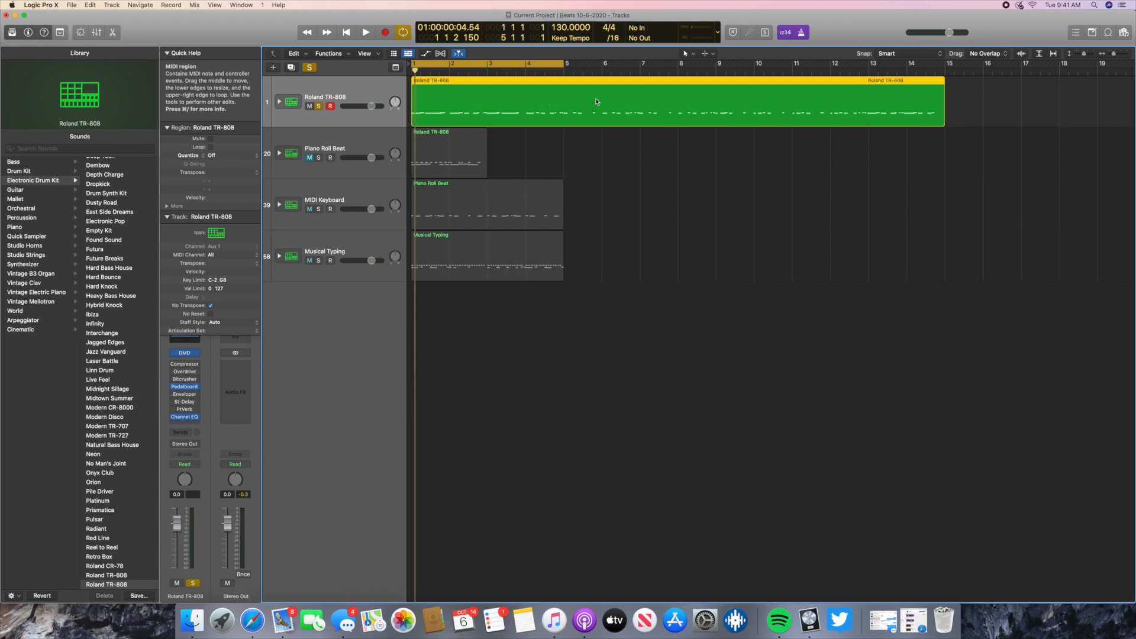
left_click(565, 63)
left_click_drag(564, 63, 679, 63)
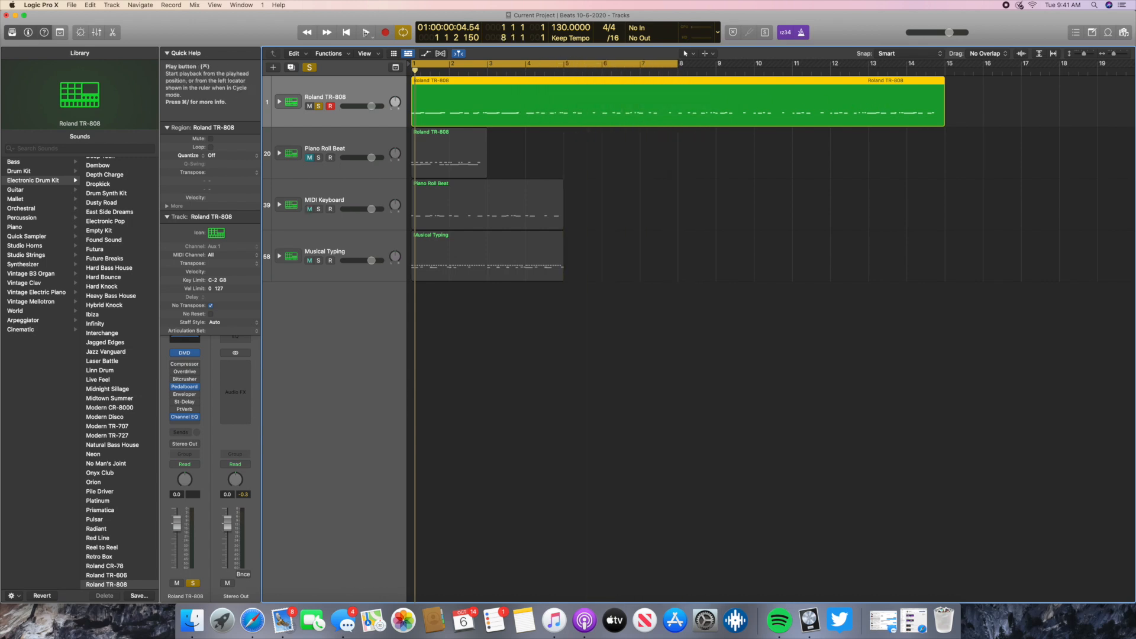
- Play back the soloed Roland TR-808 track, turning off the metronome during playback, and stop it
left_click(367, 31)
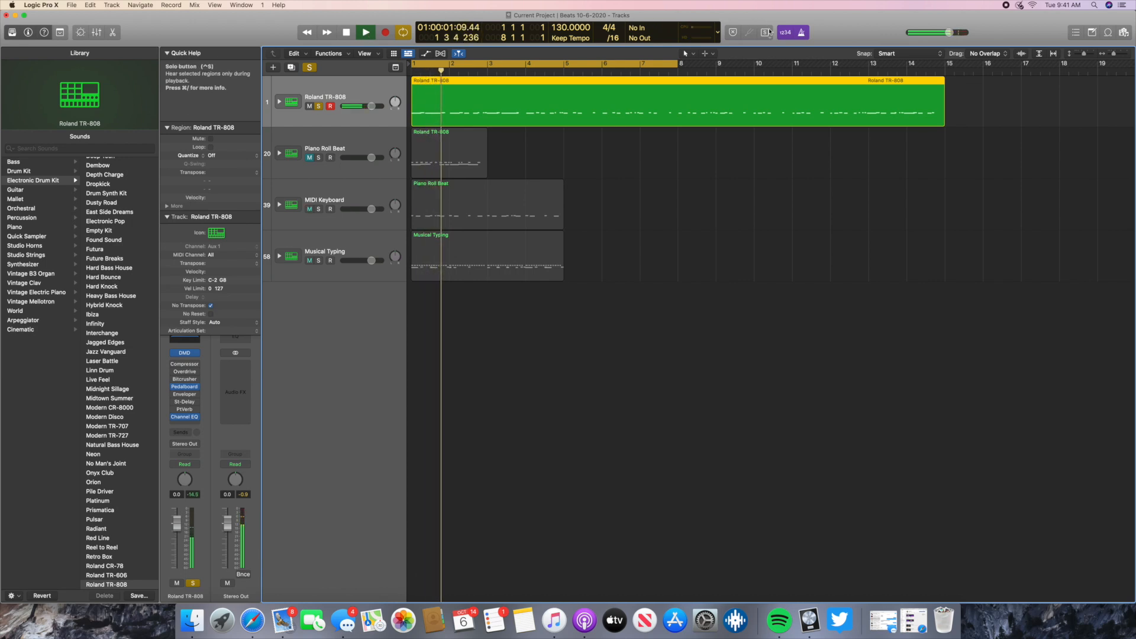
left_click(801, 33)
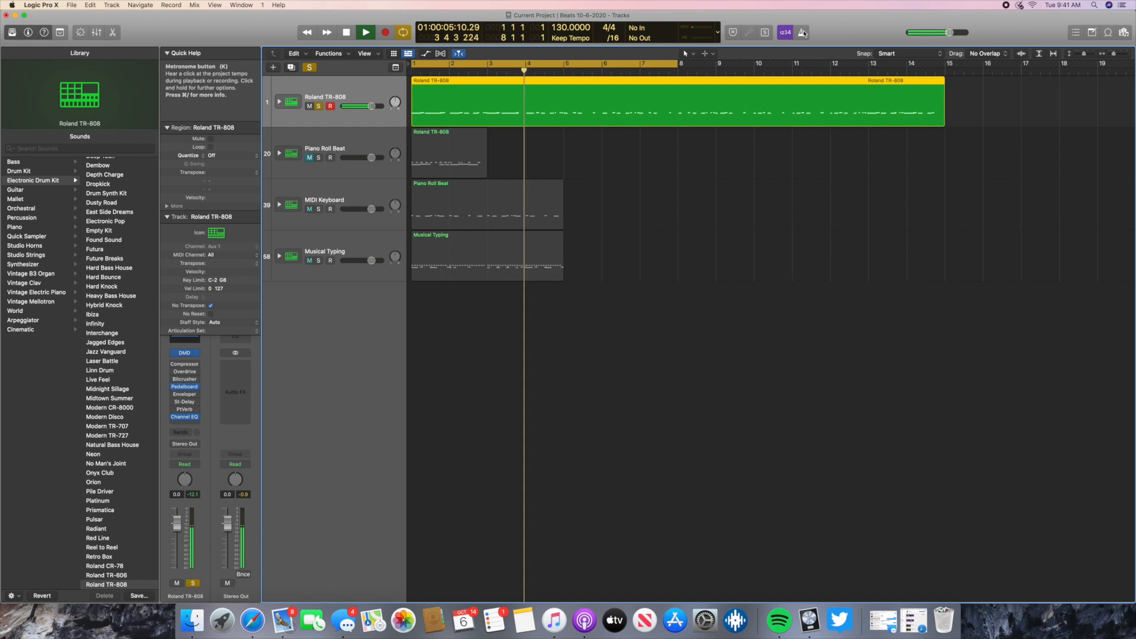
left_click(373, 33)
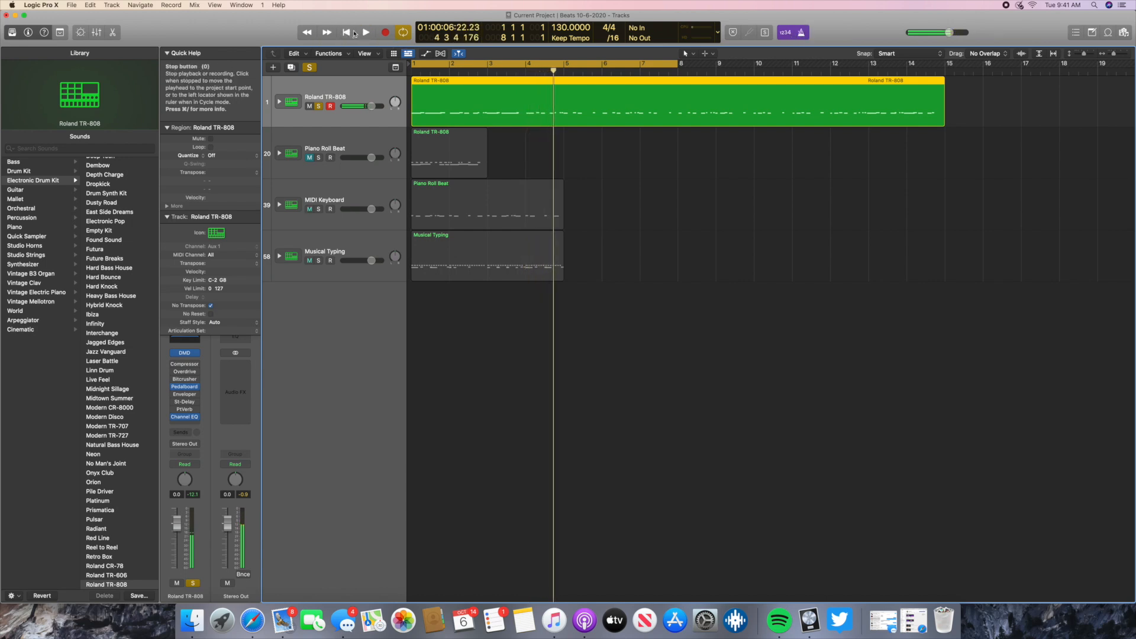